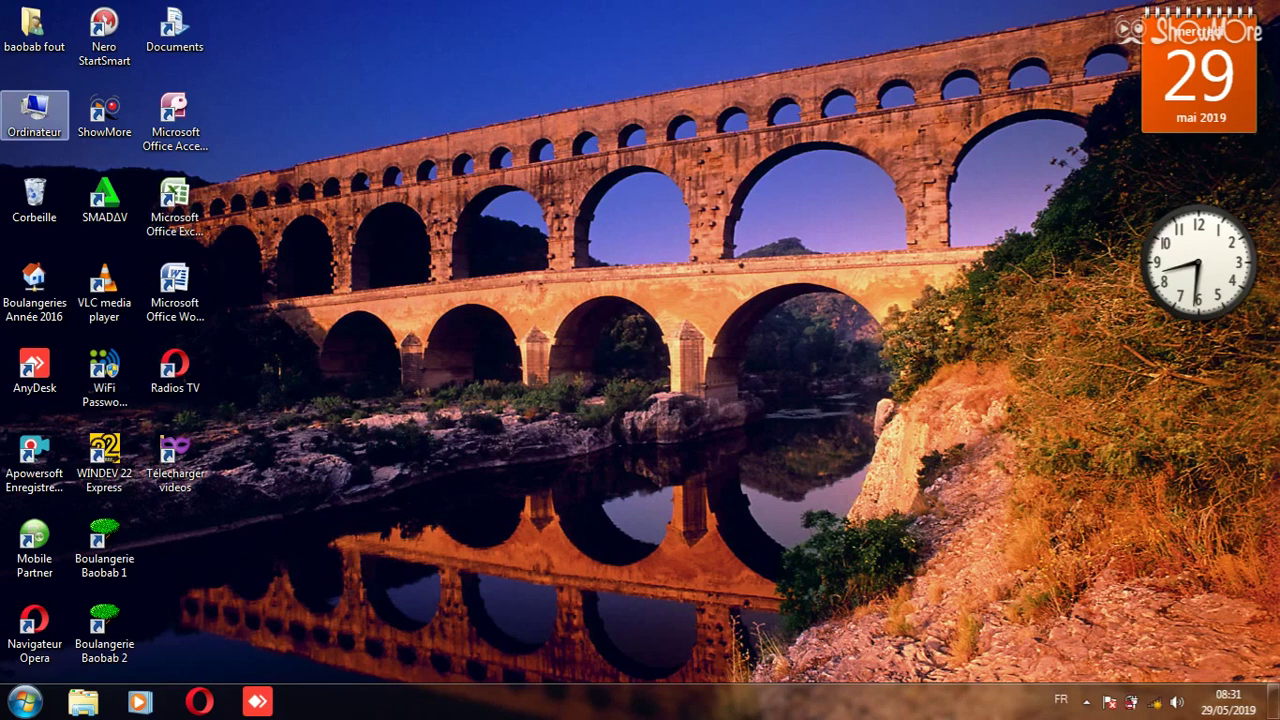
# - Browse Disque amovible (E:) into the Videos gescom plus folder and select the Gescom-plus setup application
pyautogui.press('Return')
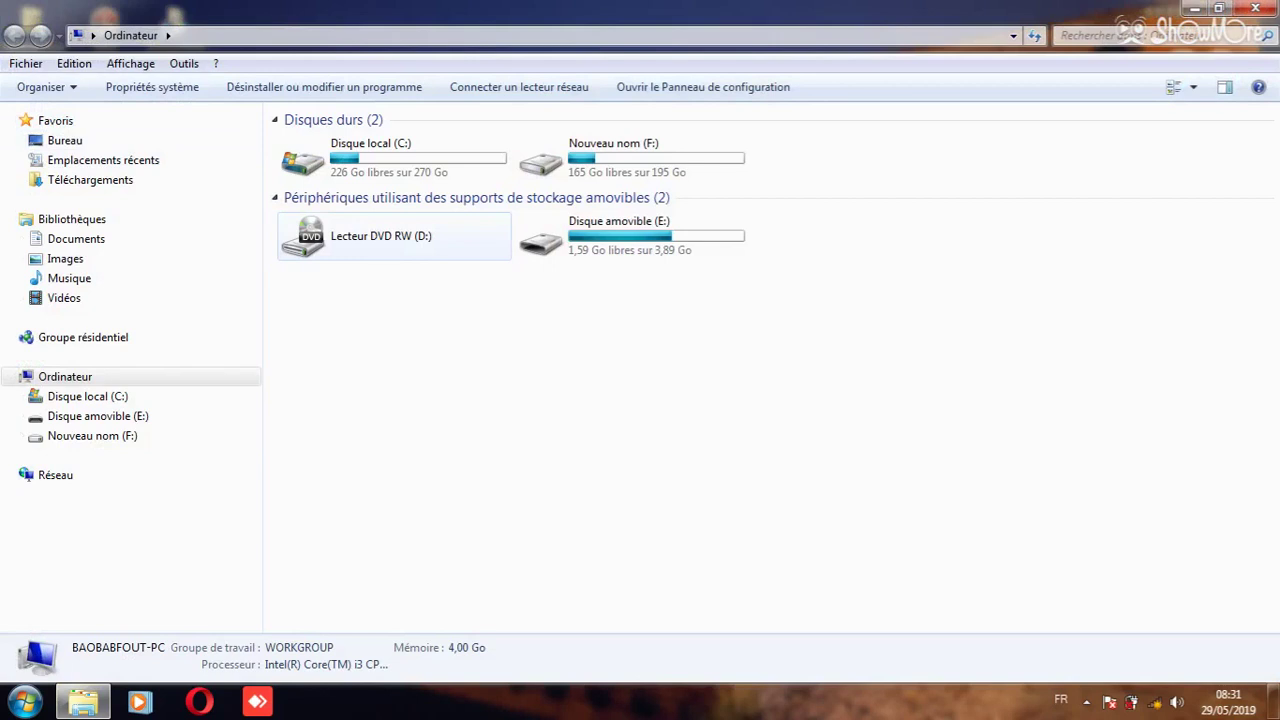
pyautogui.click(632, 236)
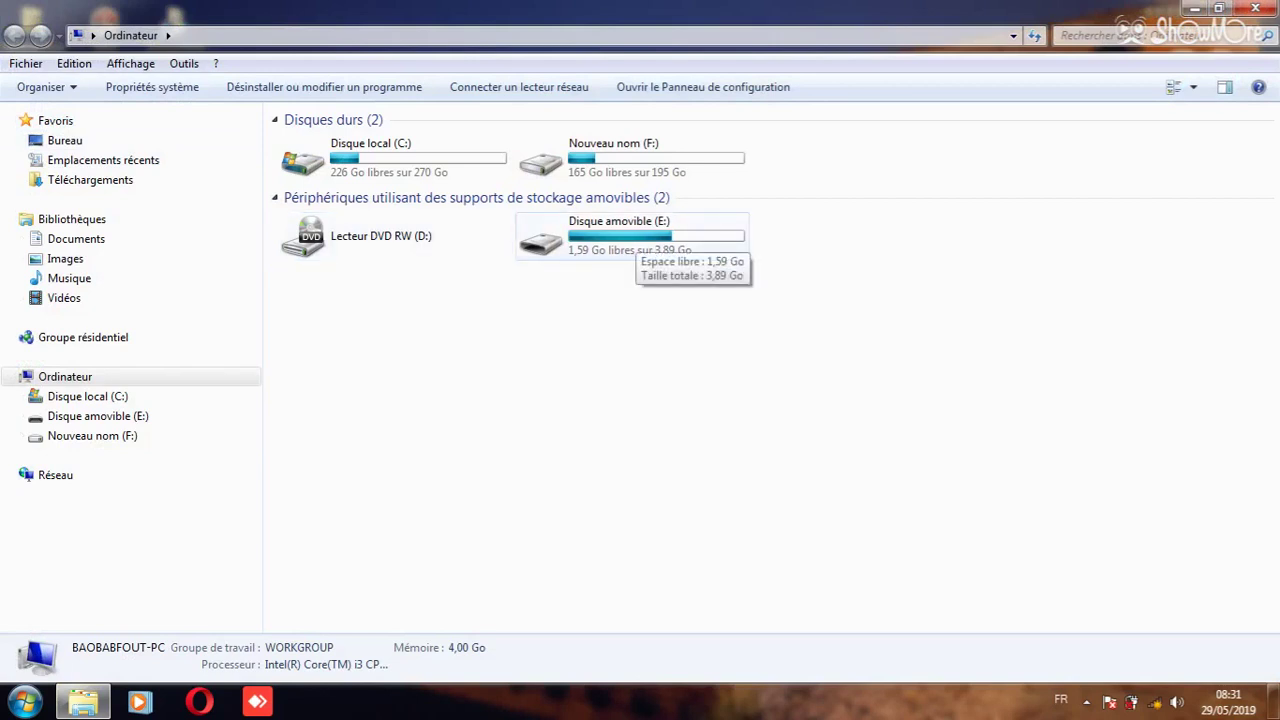
pyautogui.click(630, 240)
pyautogui.press('Return')
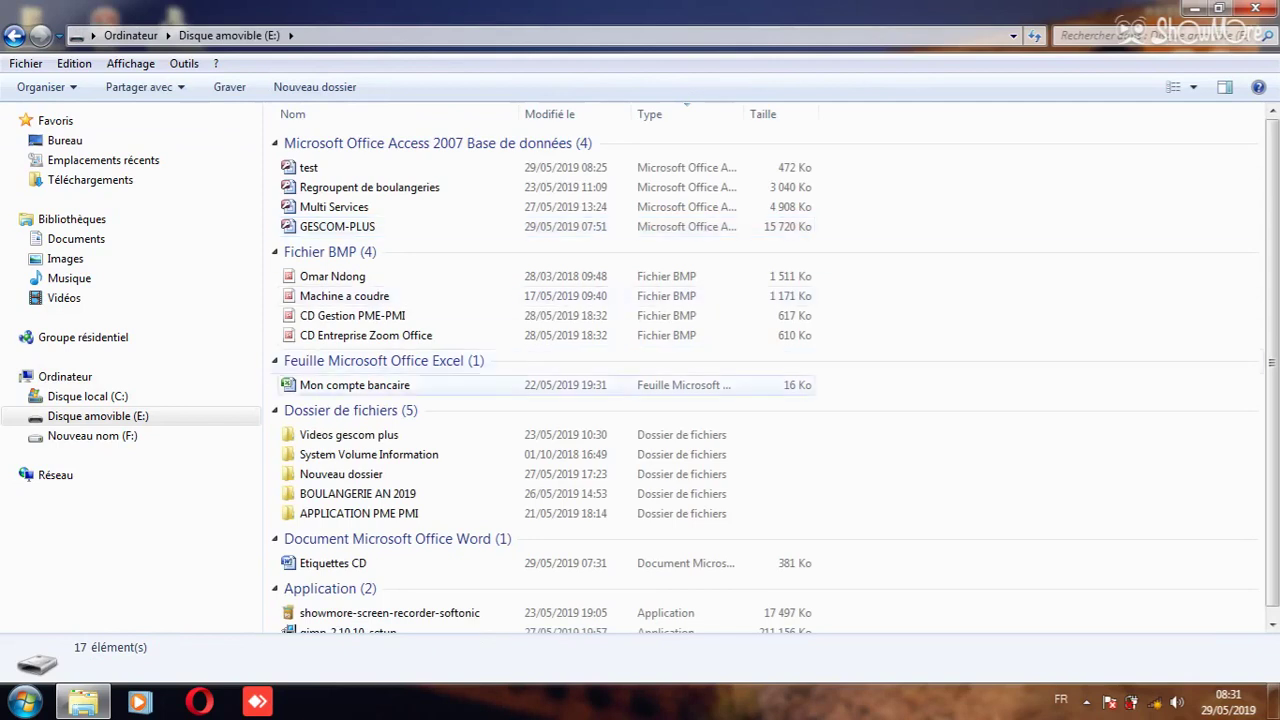
pyautogui.doubleClick(320, 435)
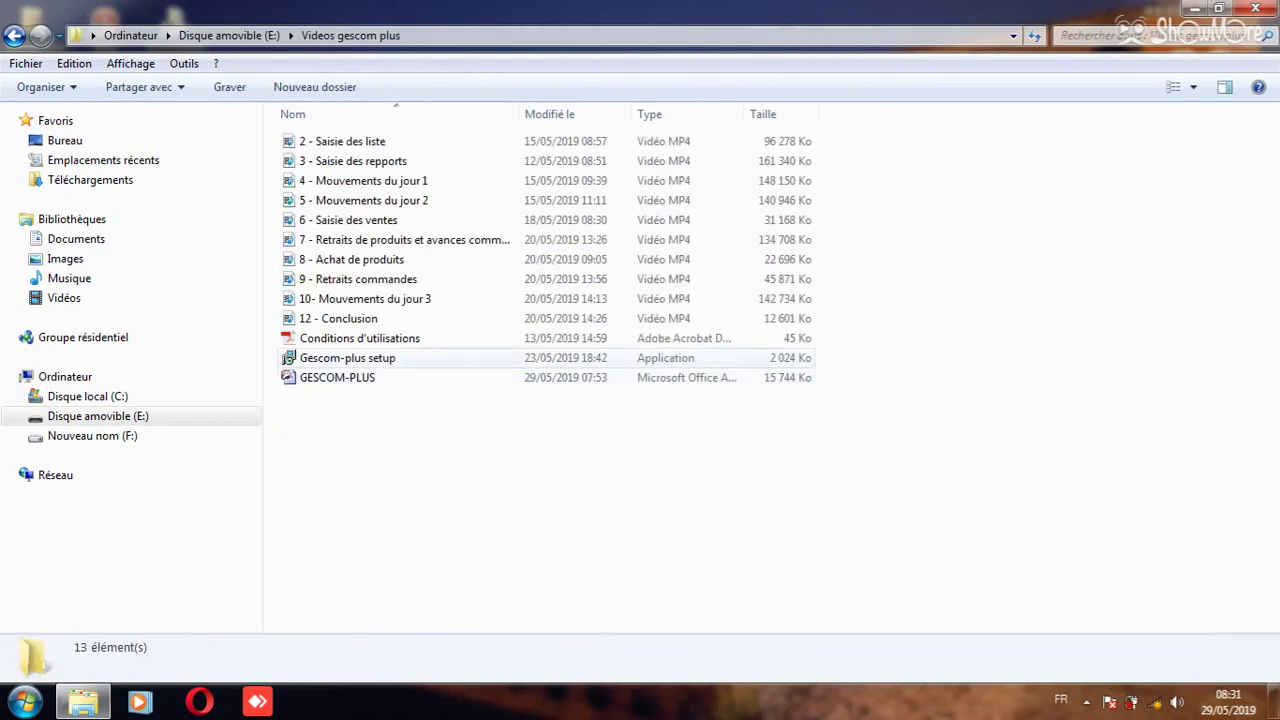
pyautogui.click(348, 358)
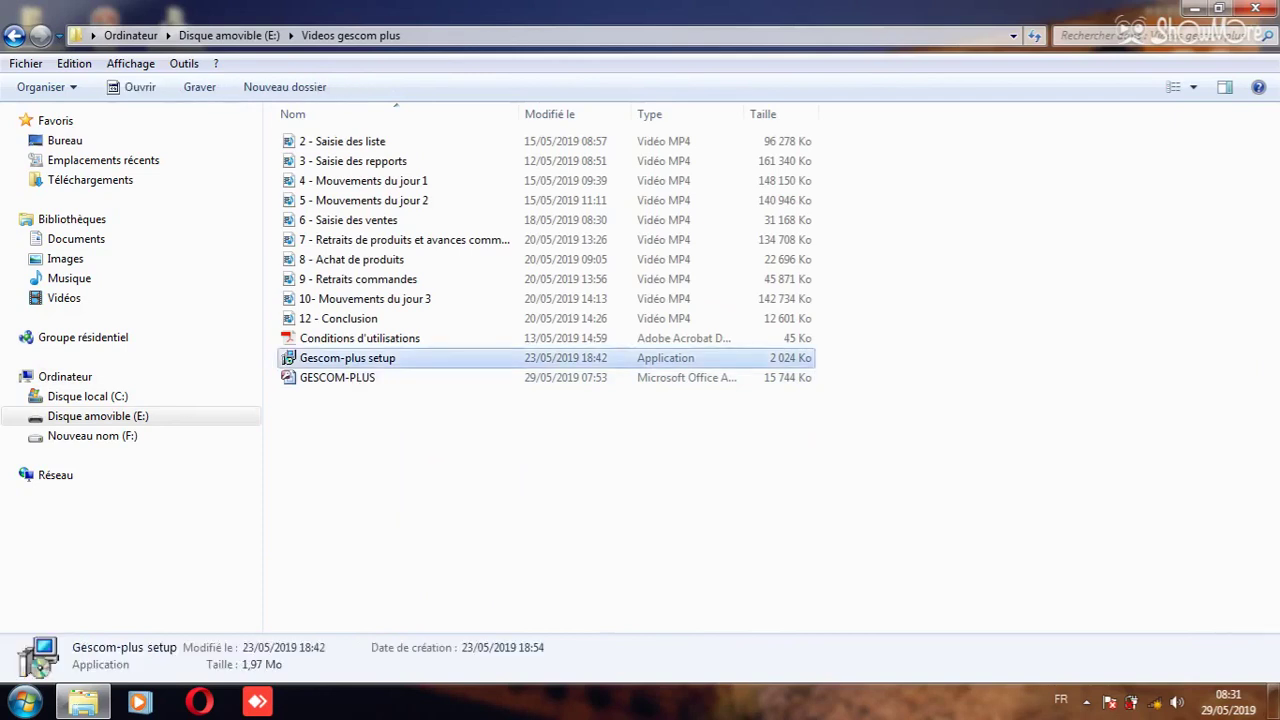
# - Launch the Gescom-plus setup installer and accept its terms
pyautogui.press('Return')
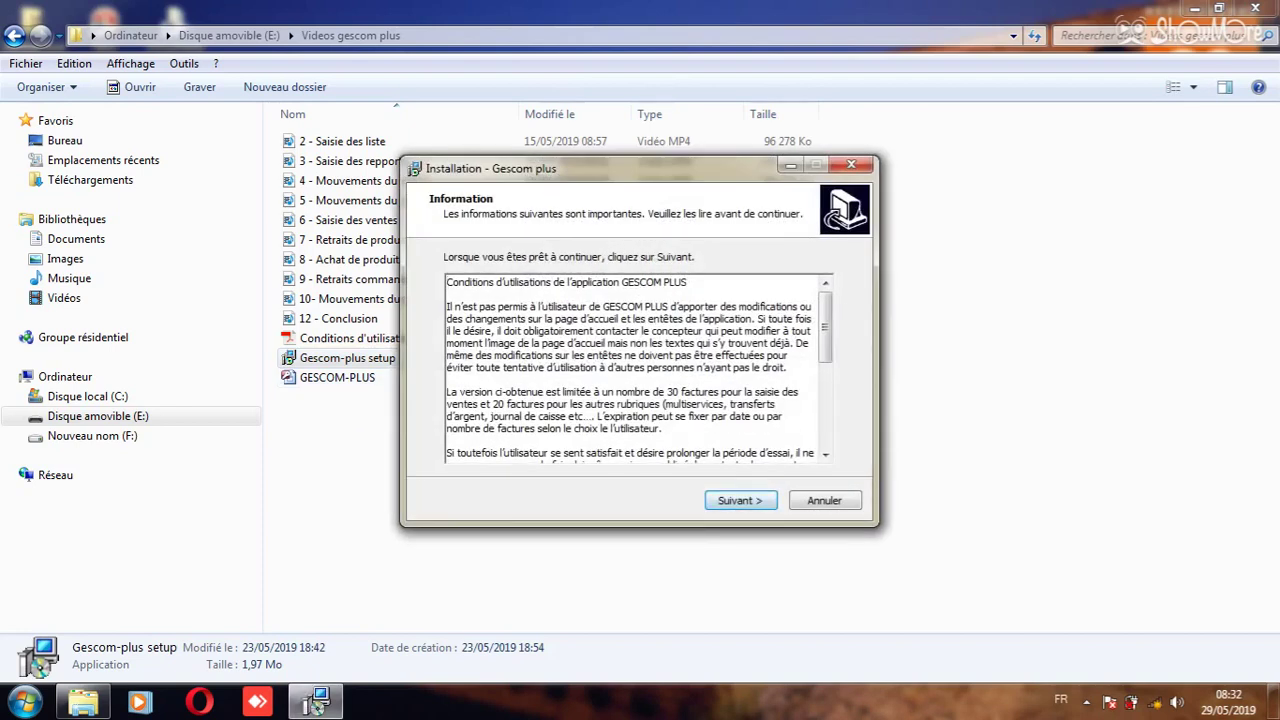
pyautogui.scroll(-2, 639, 368)
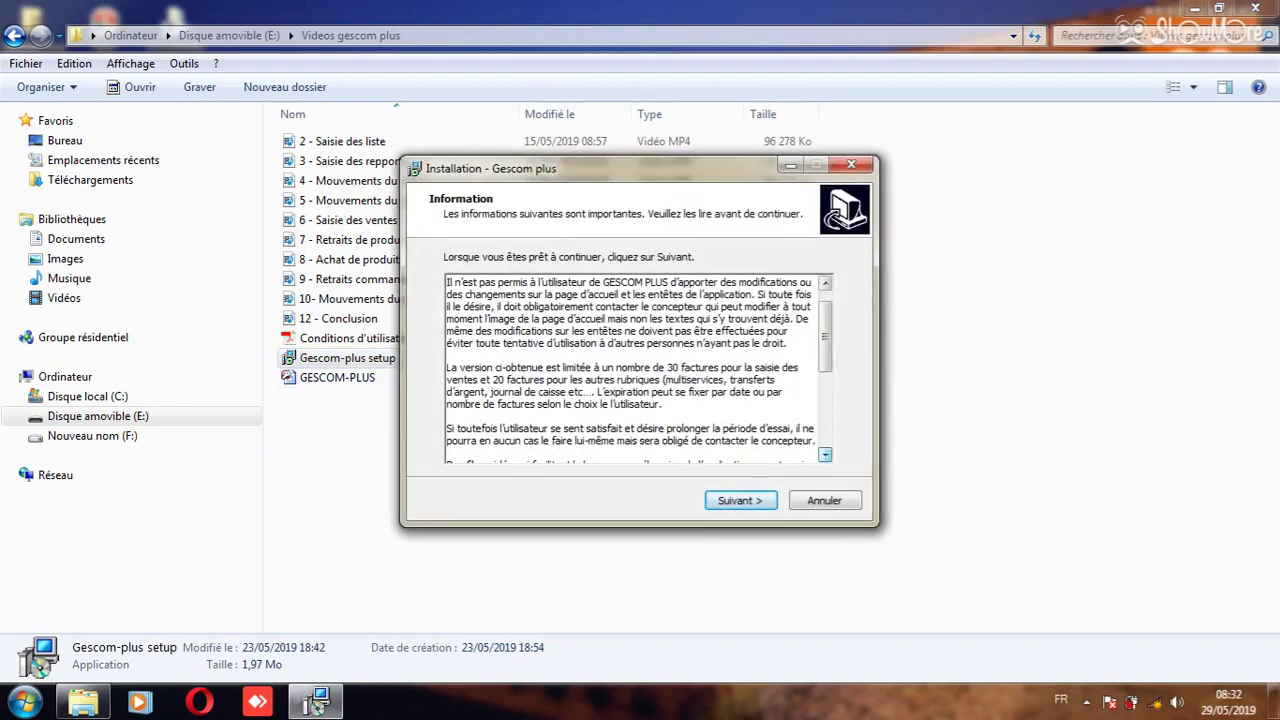
pyautogui.press('Return')
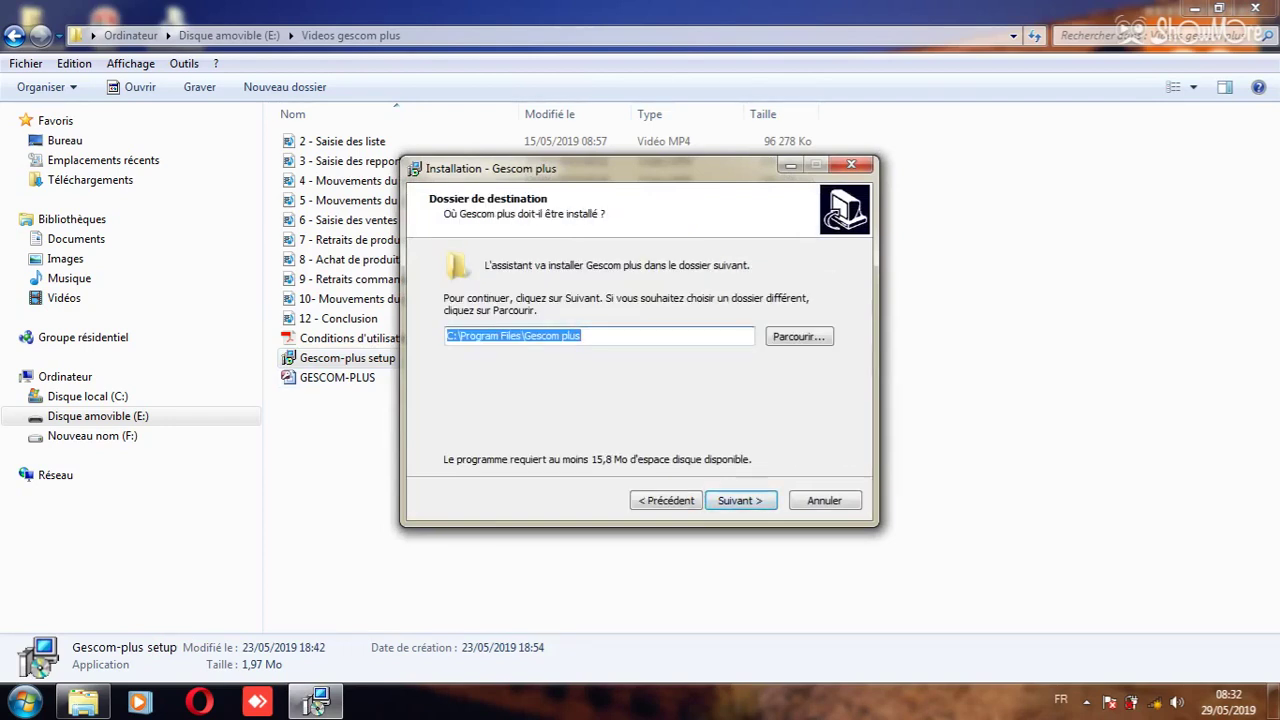
# - Change the installation destination to F:\Gescom plus on drive Nouveau nom (F:)
pyautogui.click(582, 336)
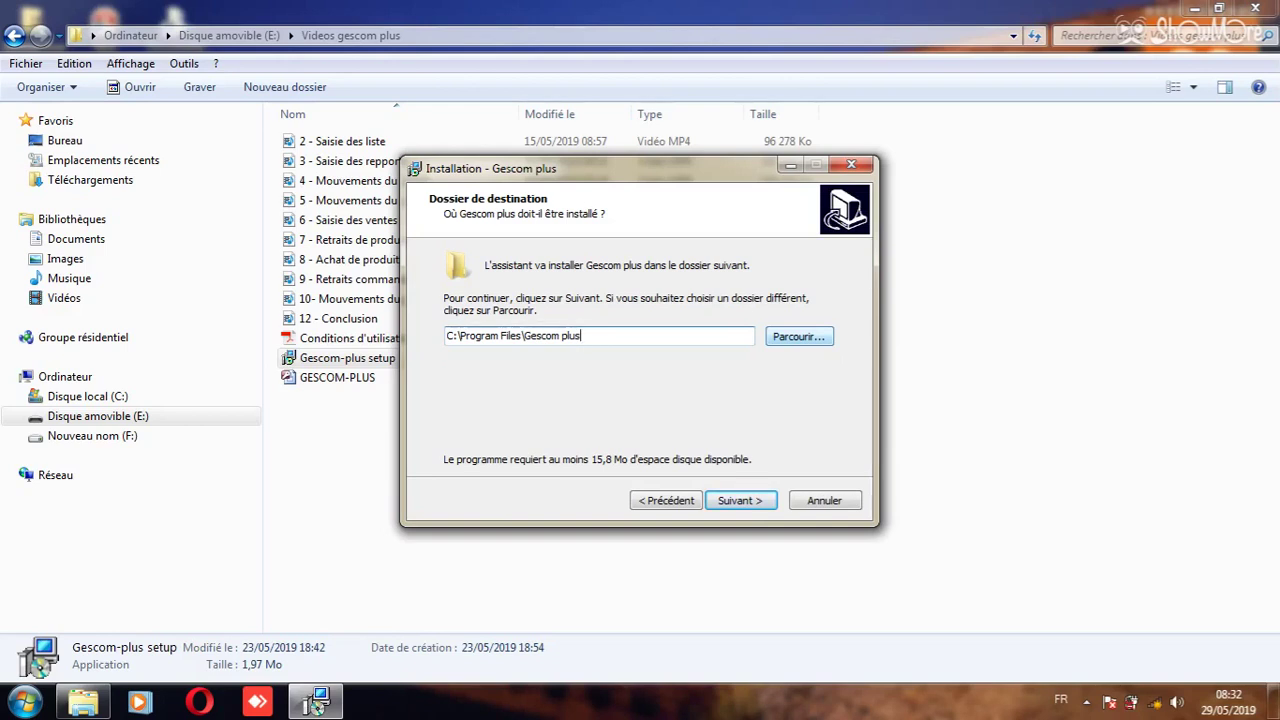
pyautogui.press('Tab')
pyautogui.press('space')
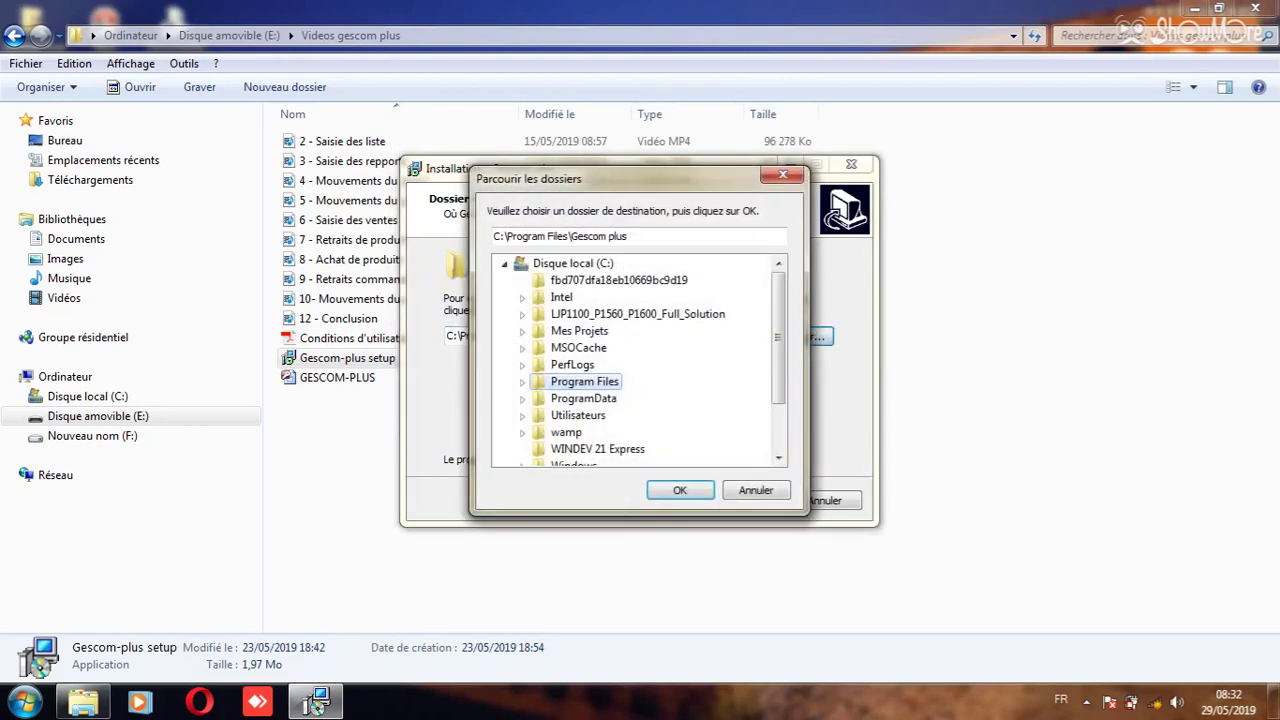
pyautogui.scroll(-2, 316, 704)
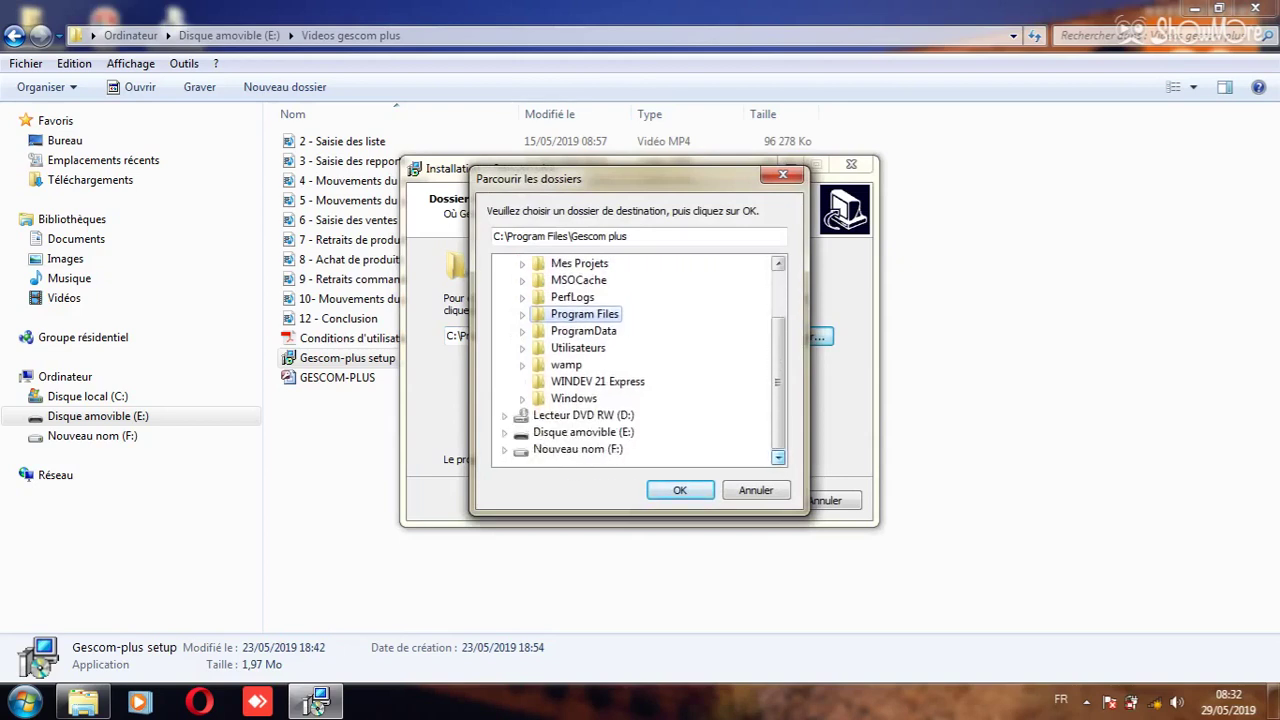
pyautogui.press('End')
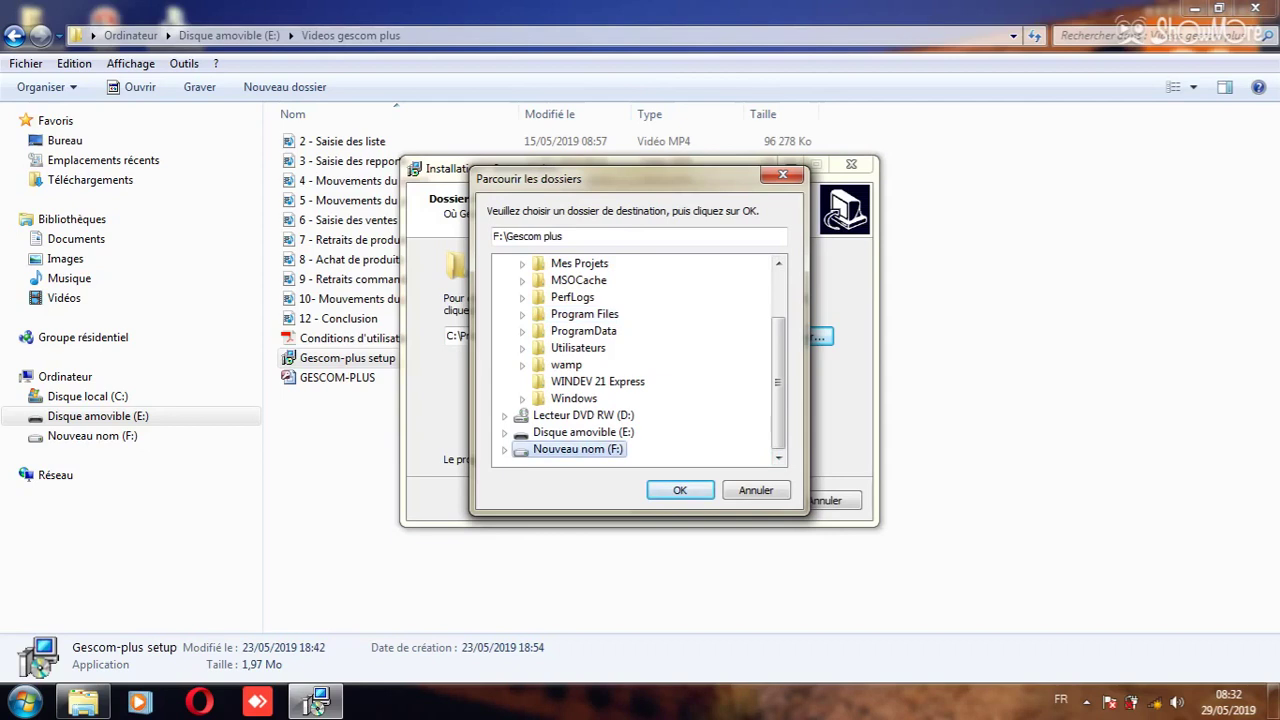
pyautogui.press('Return')
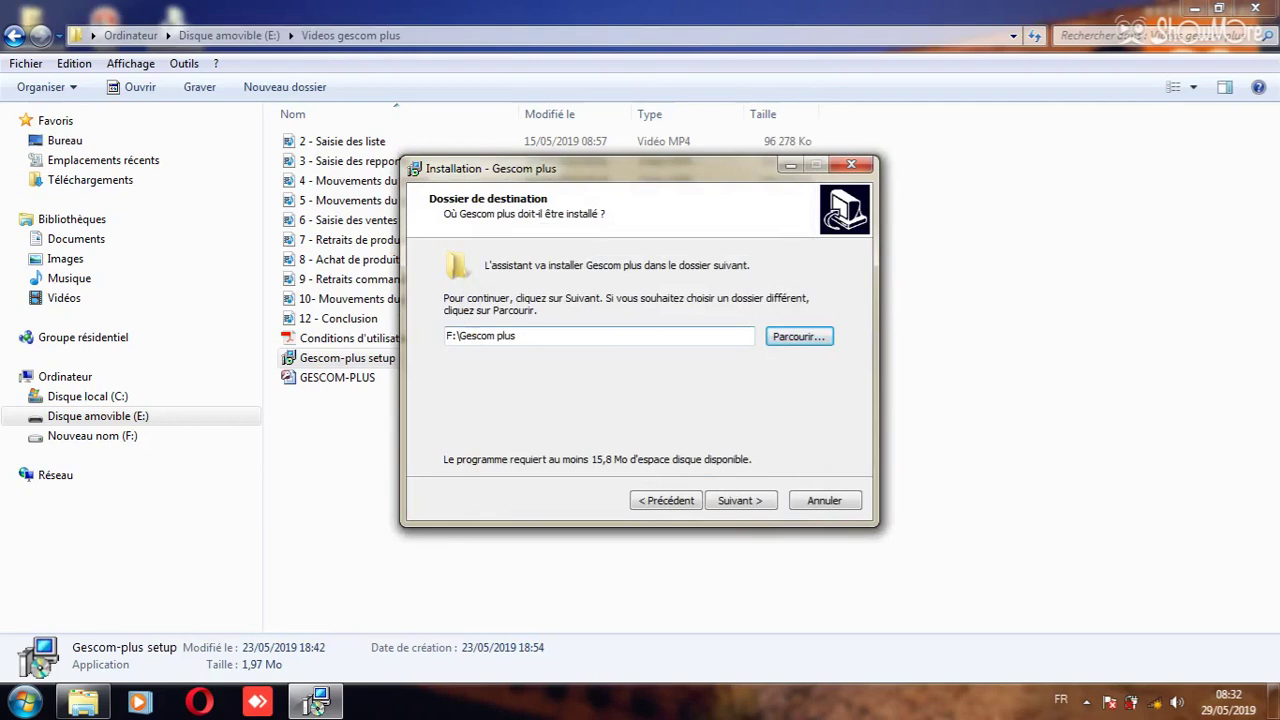
# - Accept the existing F: folder, keep the Gescom plus Start menu folder, and request a desktop icon
pyautogui.hotkey('alt', 's')
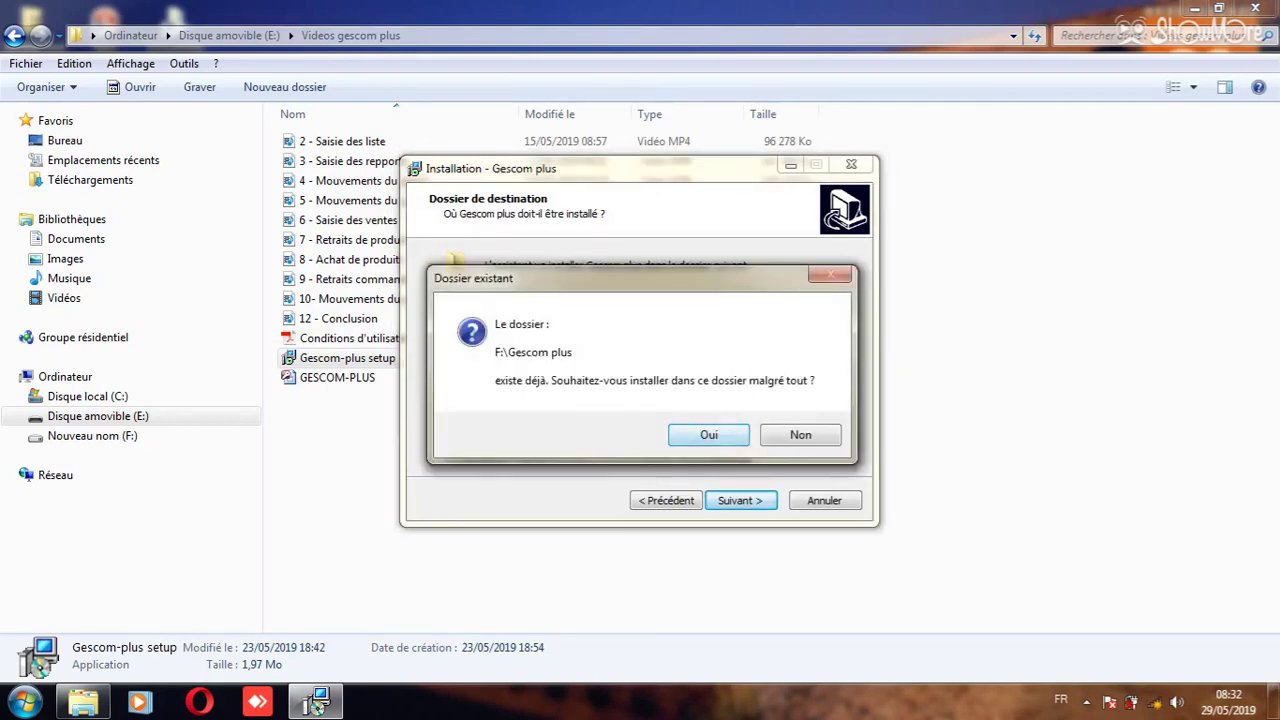
pyautogui.press('Return')
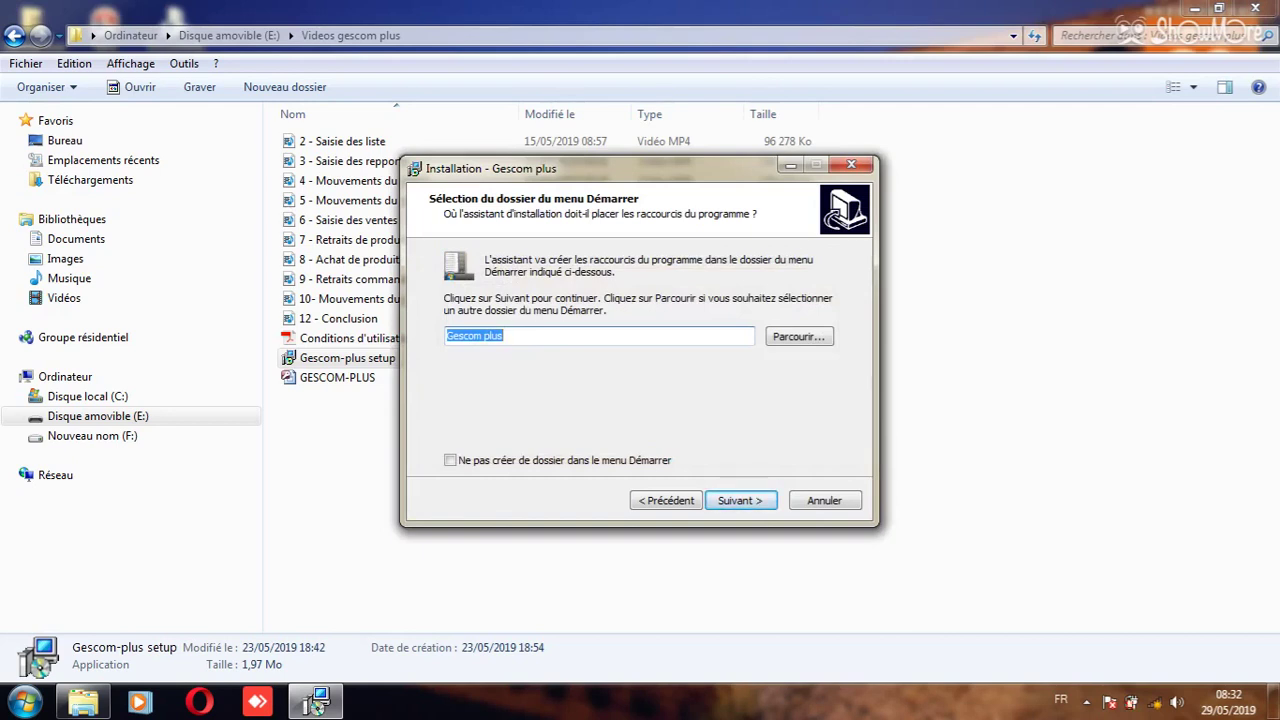
pyautogui.press('Return')
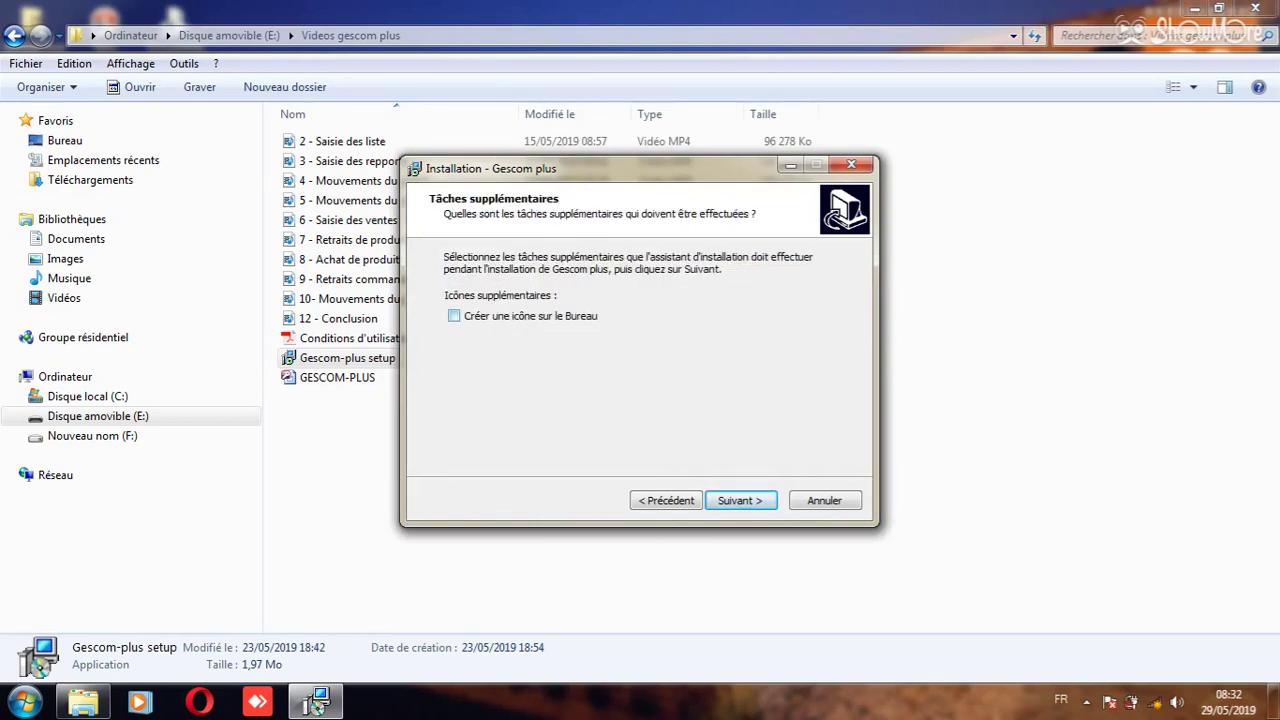
pyautogui.press('space')
pyautogui.press('Return')
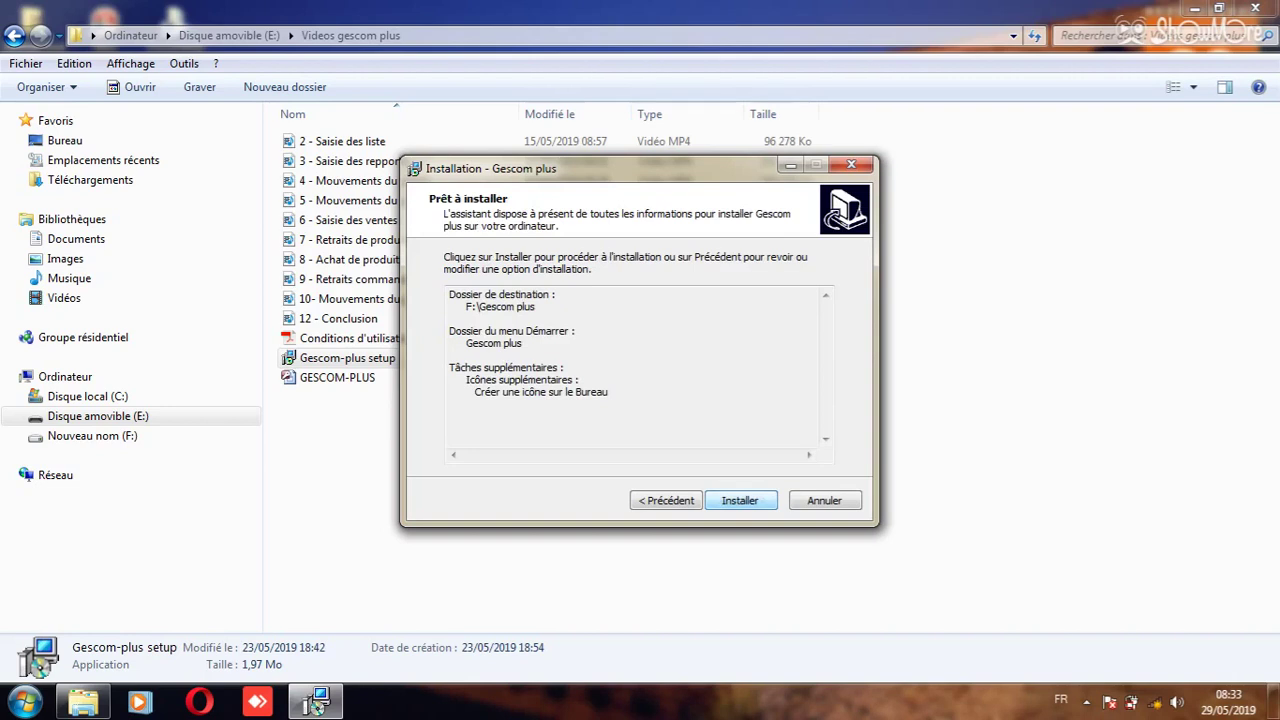
# - Install Gescom plus and finish the setup wizard
pyautogui.press('Return')
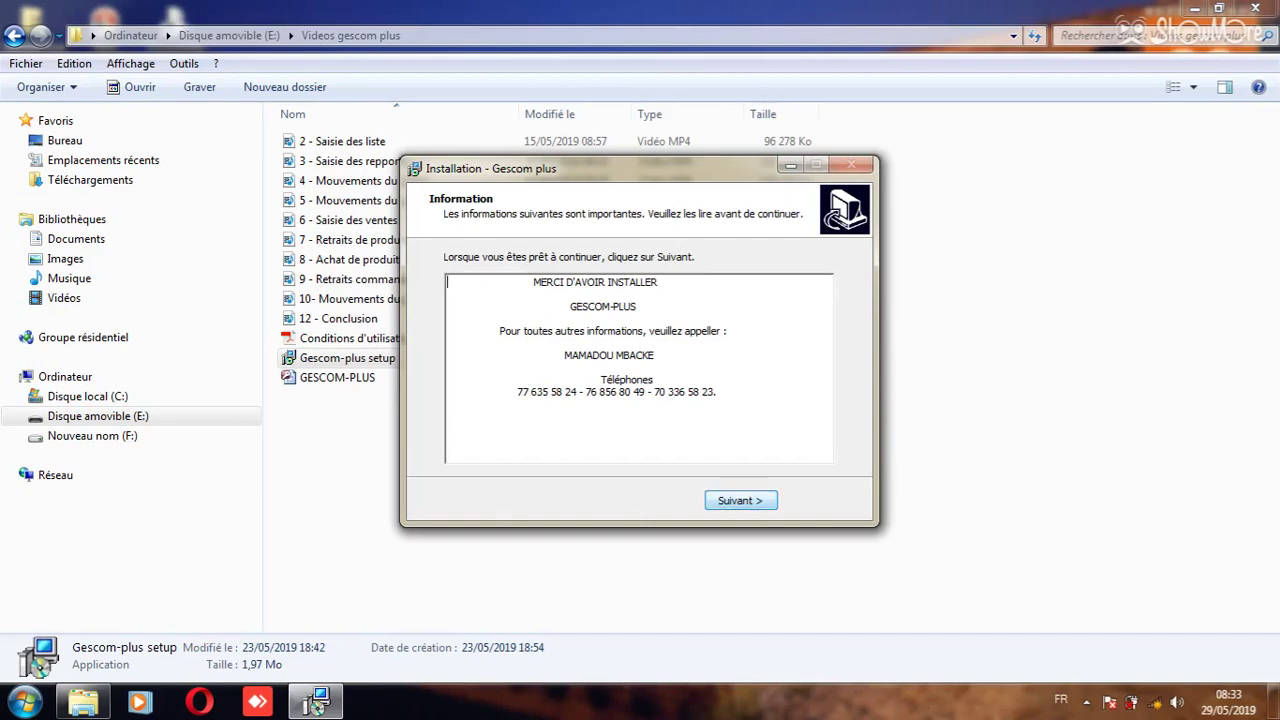
pyautogui.press('Return')
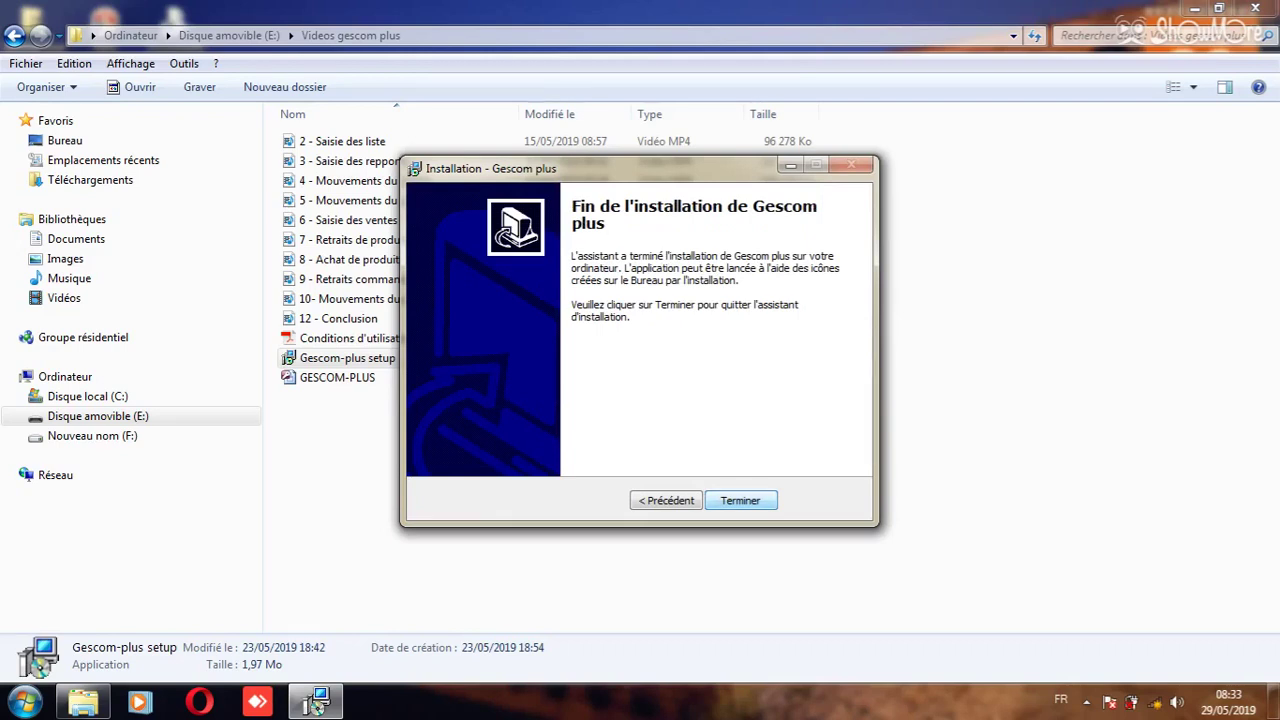
pyautogui.press('Return')
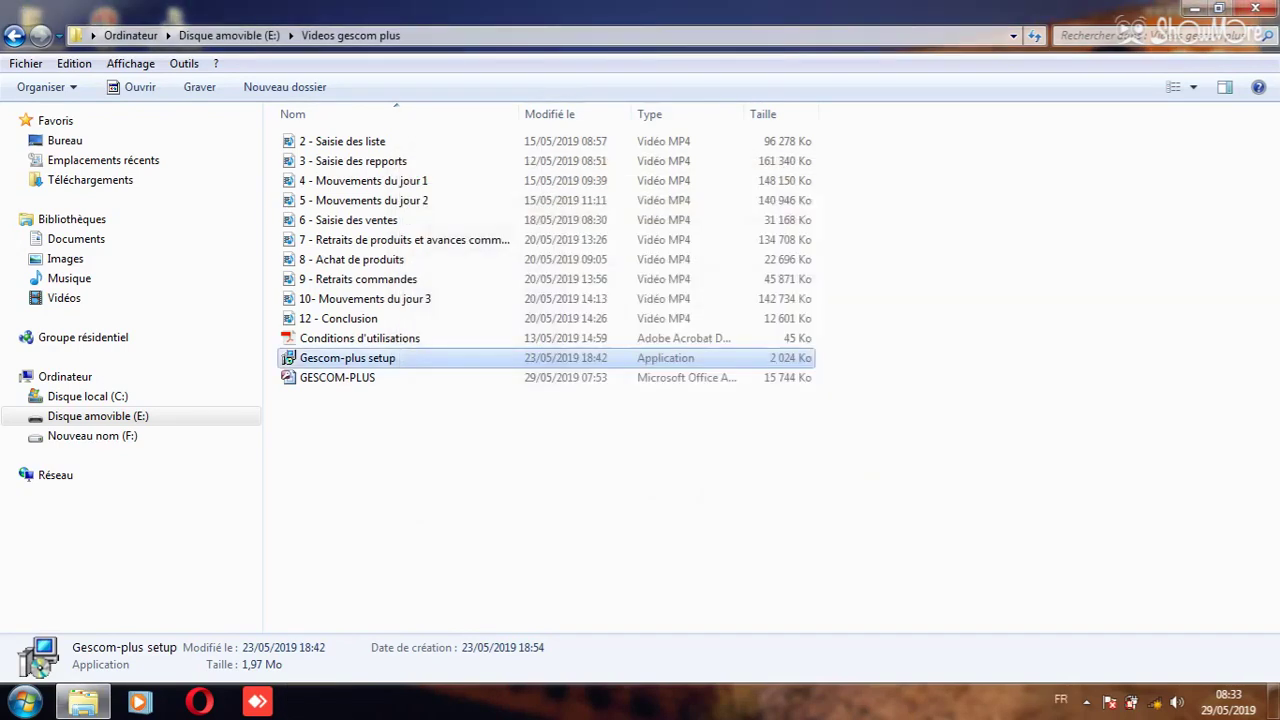
# - Close Explorer and open the Gescom plus shortcut's Changer d'icône dialog from its Properties
pyautogui.click(1255, 8)
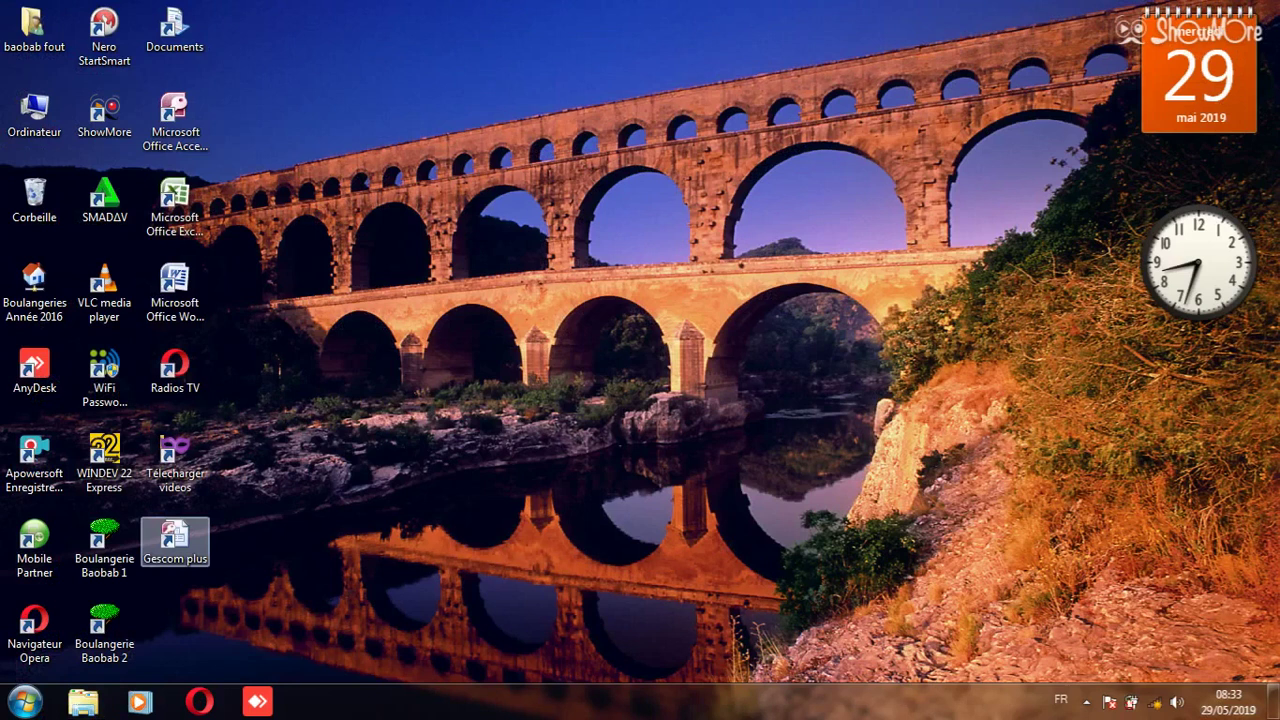
pyautogui.rightClick(190, 537)
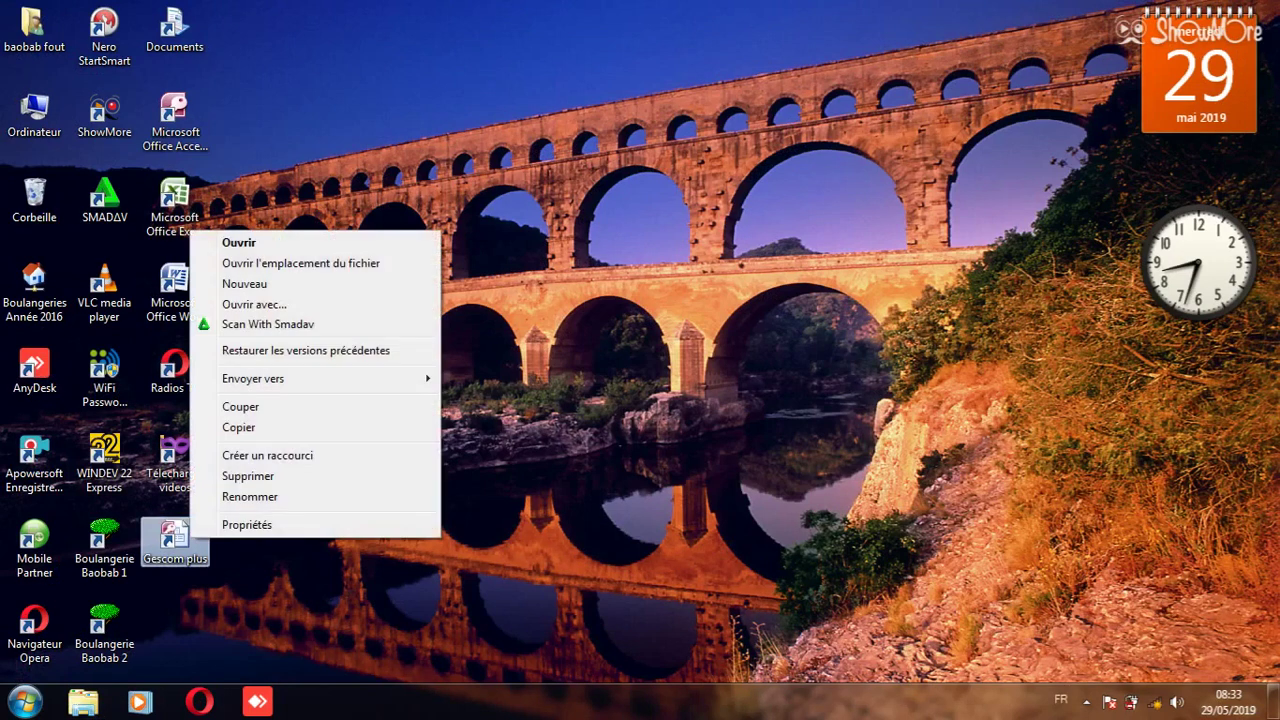
pyautogui.click(247, 524)
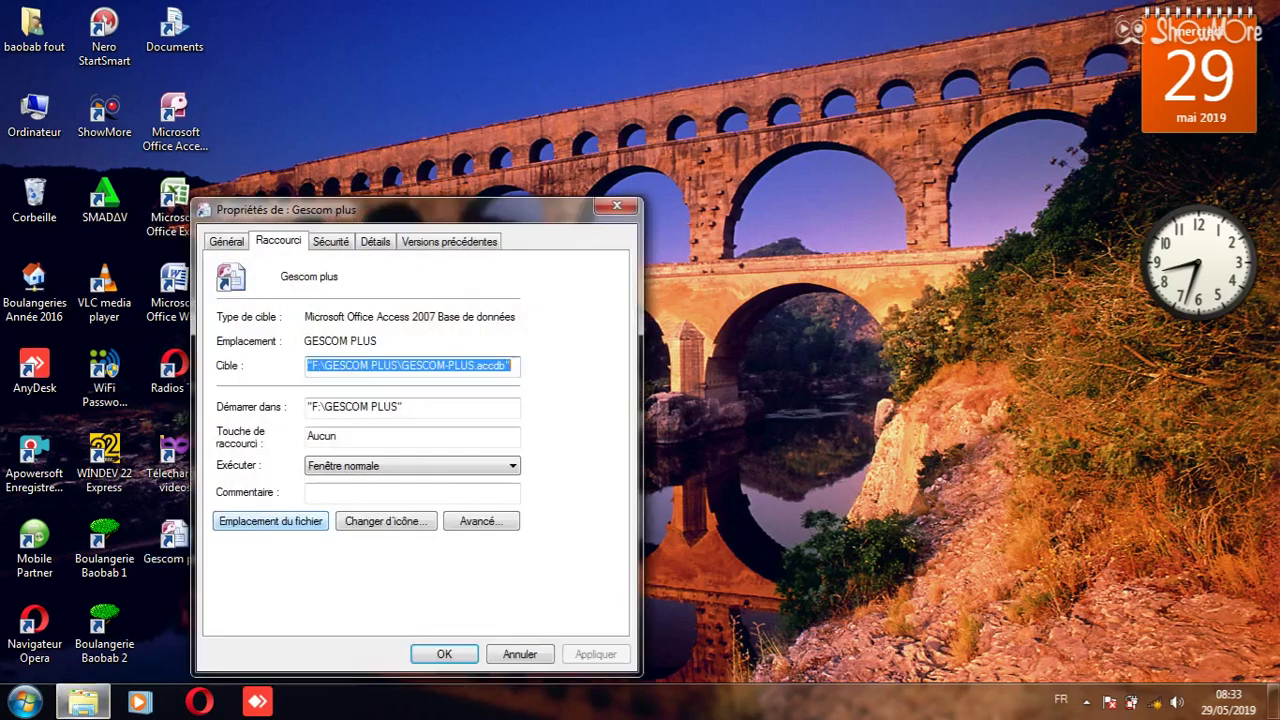
pyautogui.click(385, 521)
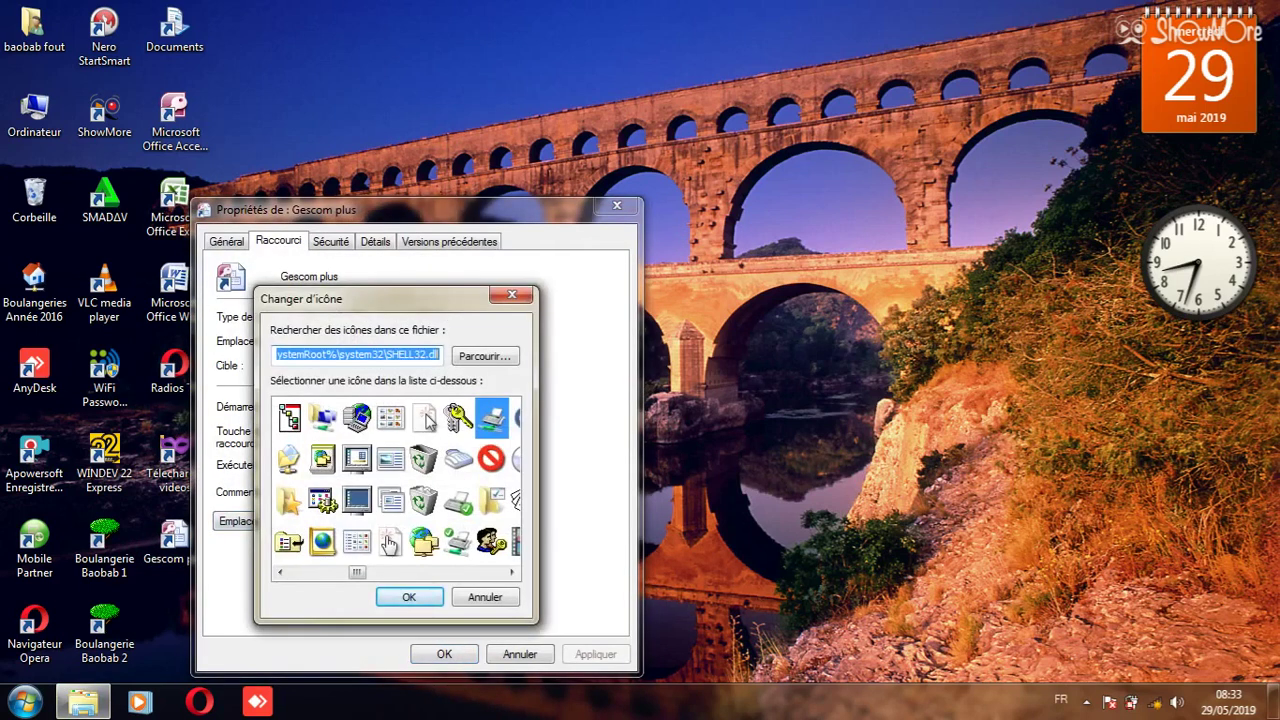
pyautogui.scroll(-5, 396, 485)
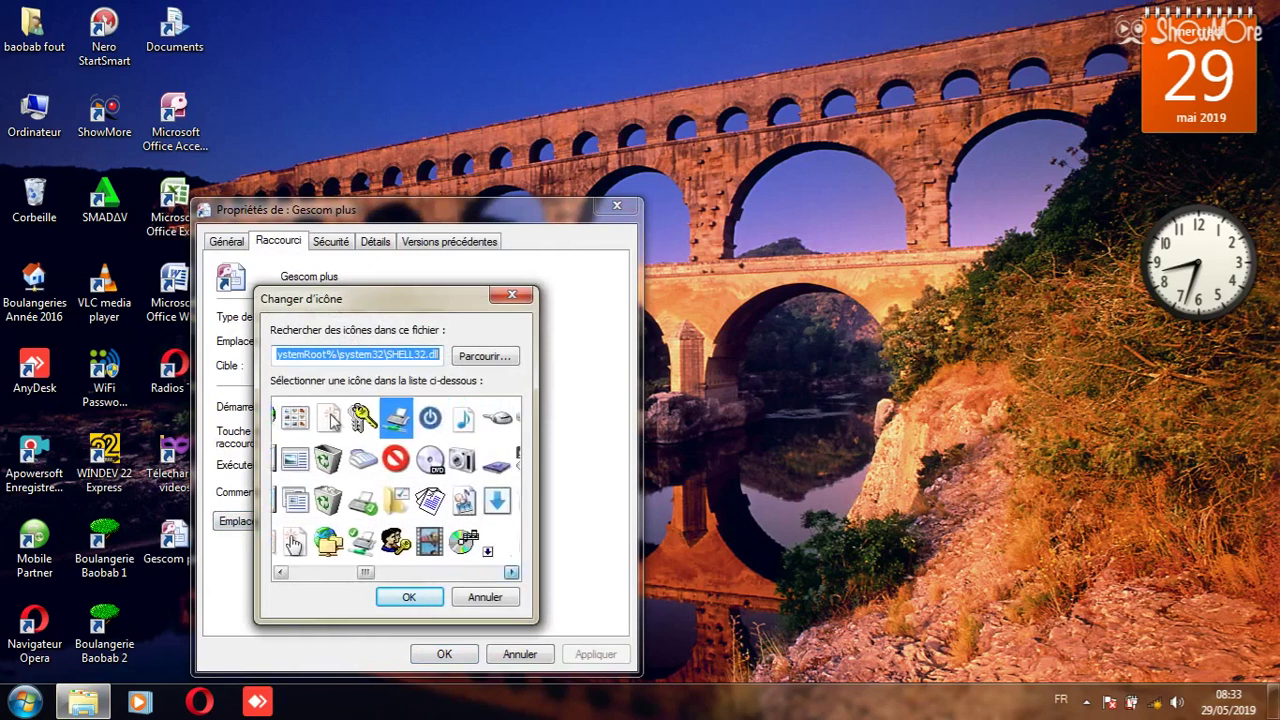
pyautogui.scroll(-3, 397, 488)
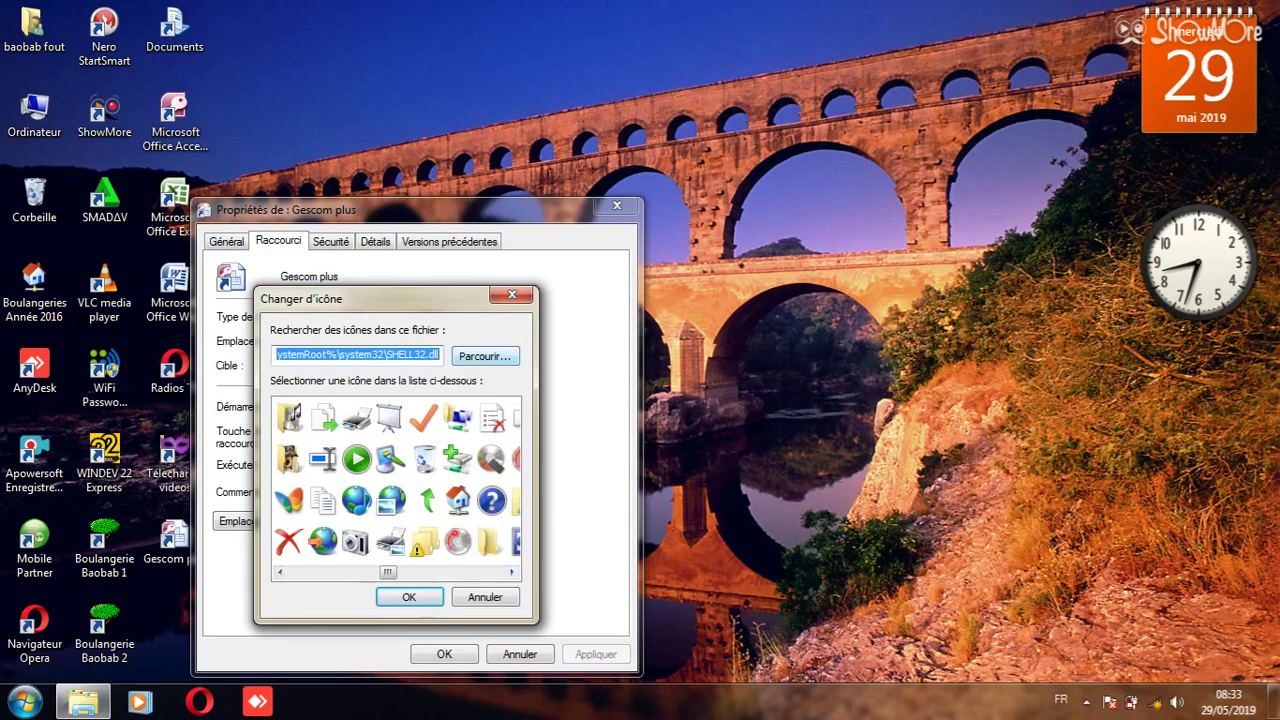
# - Set the Gescom plus shortcut icon to F:\Telepho2.ico and apply it with administrator permission
pyautogui.hotkey('alt', 'p')
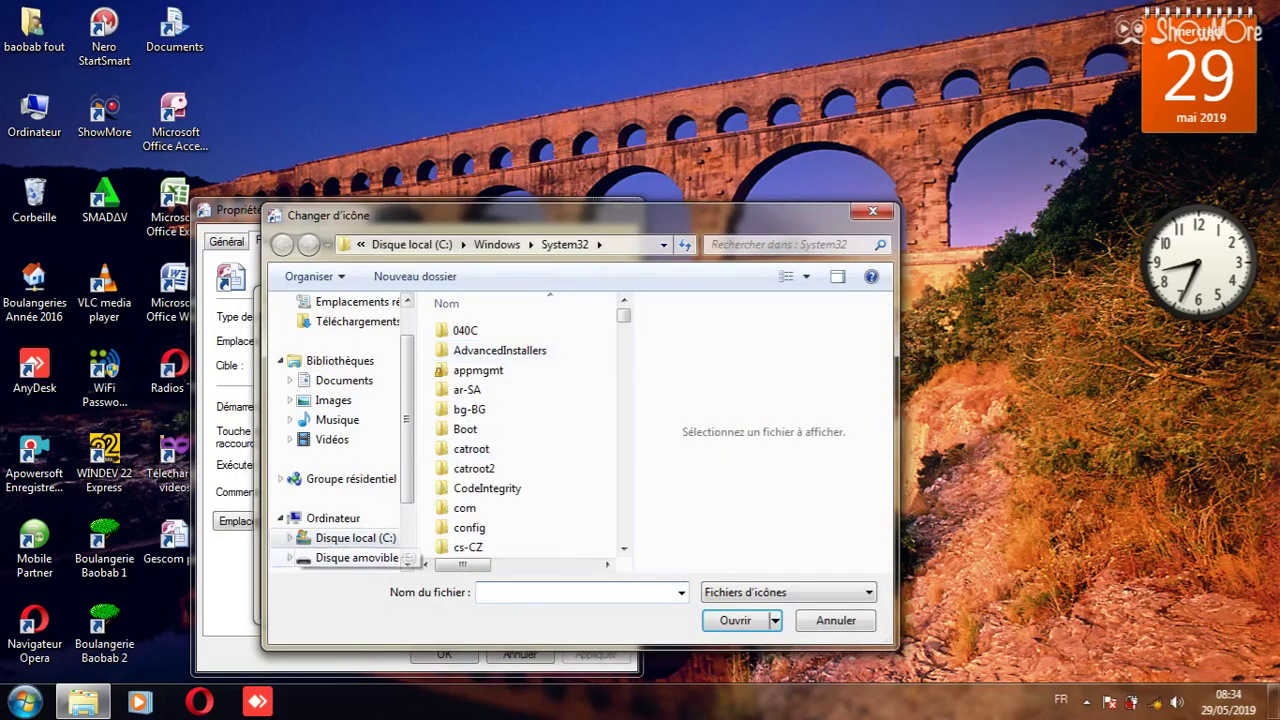
pyautogui.click(407, 564)
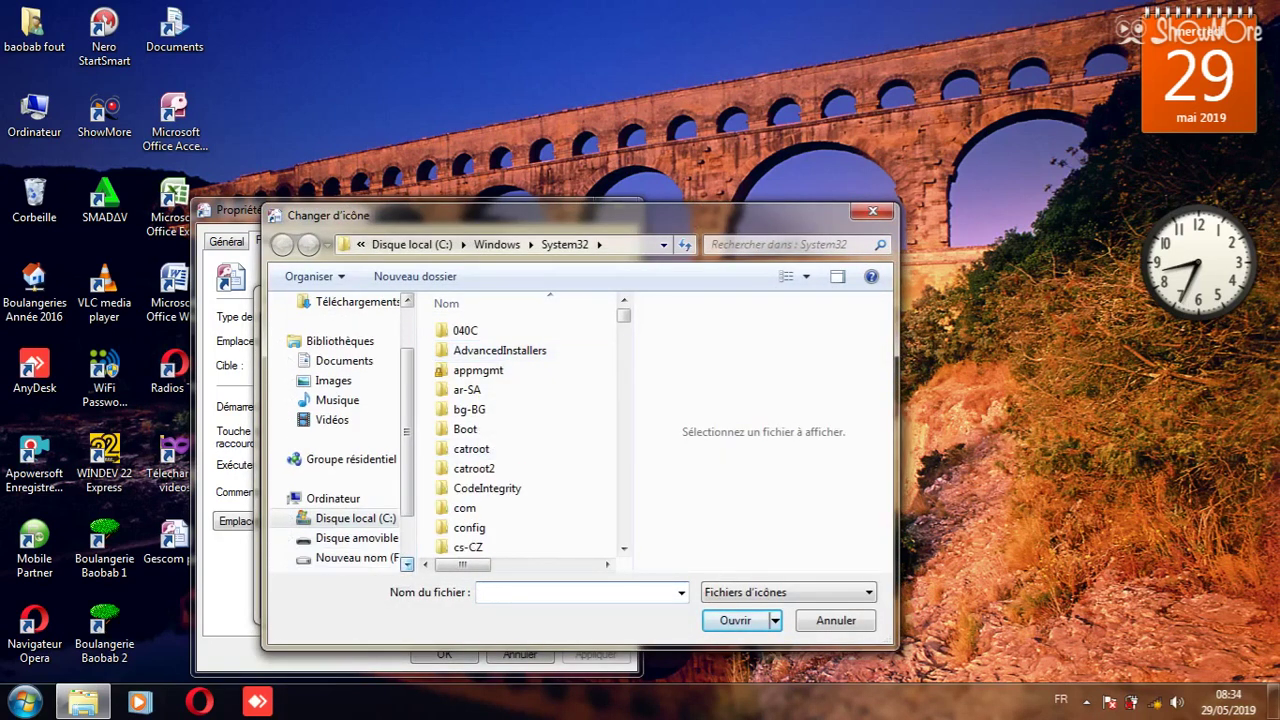
pyautogui.click(350, 557)
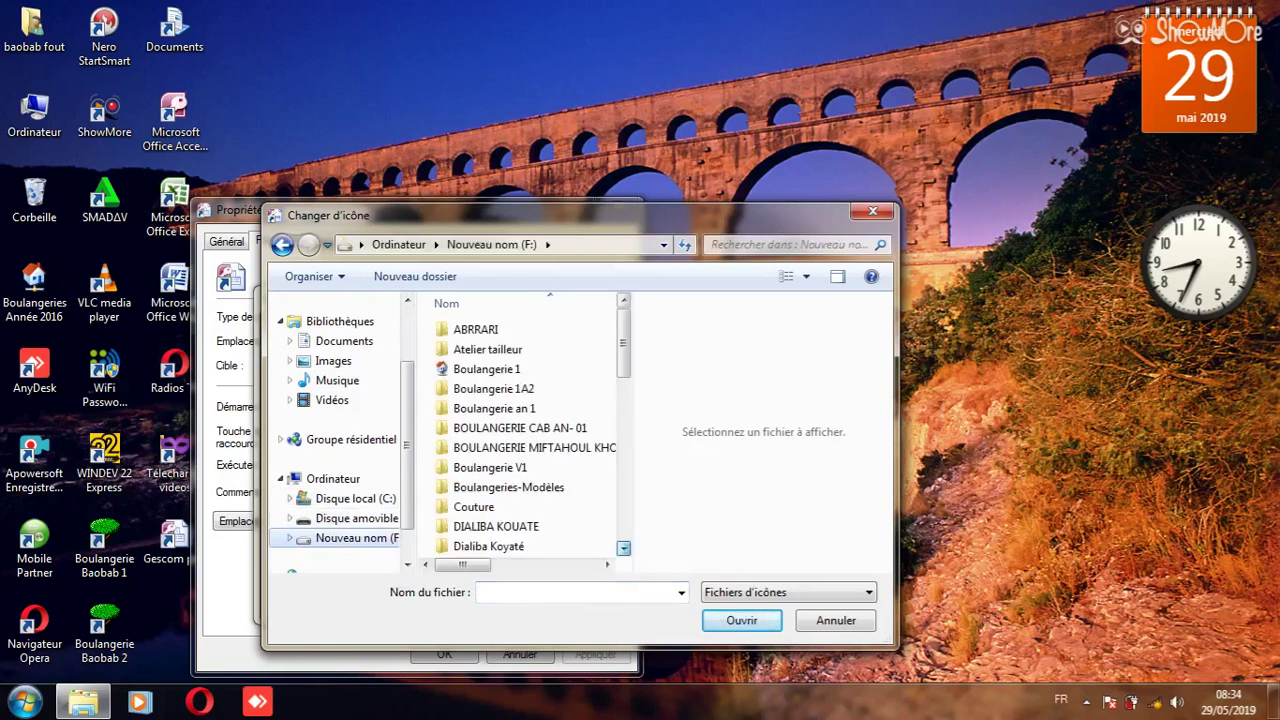
pyautogui.moveTo(623, 548); pyautogui.dragTo(623, 548)
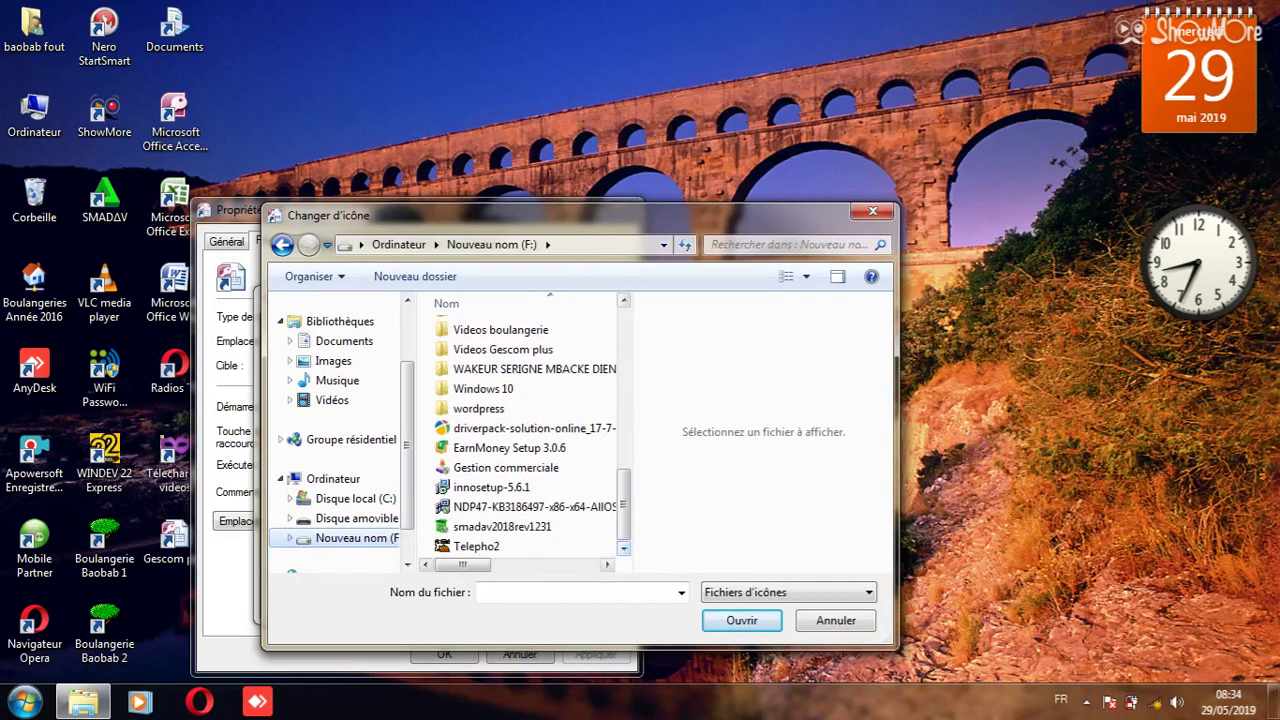
pyautogui.click(476, 546)
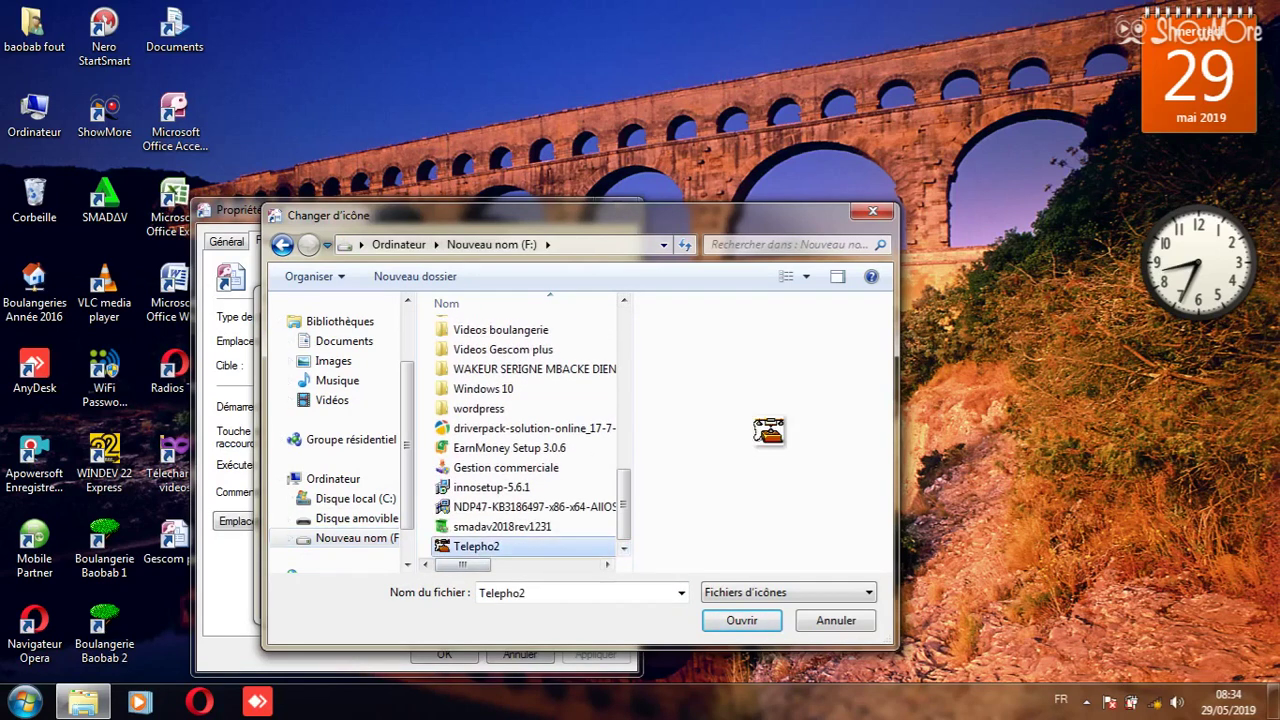
pyautogui.click(741, 620)
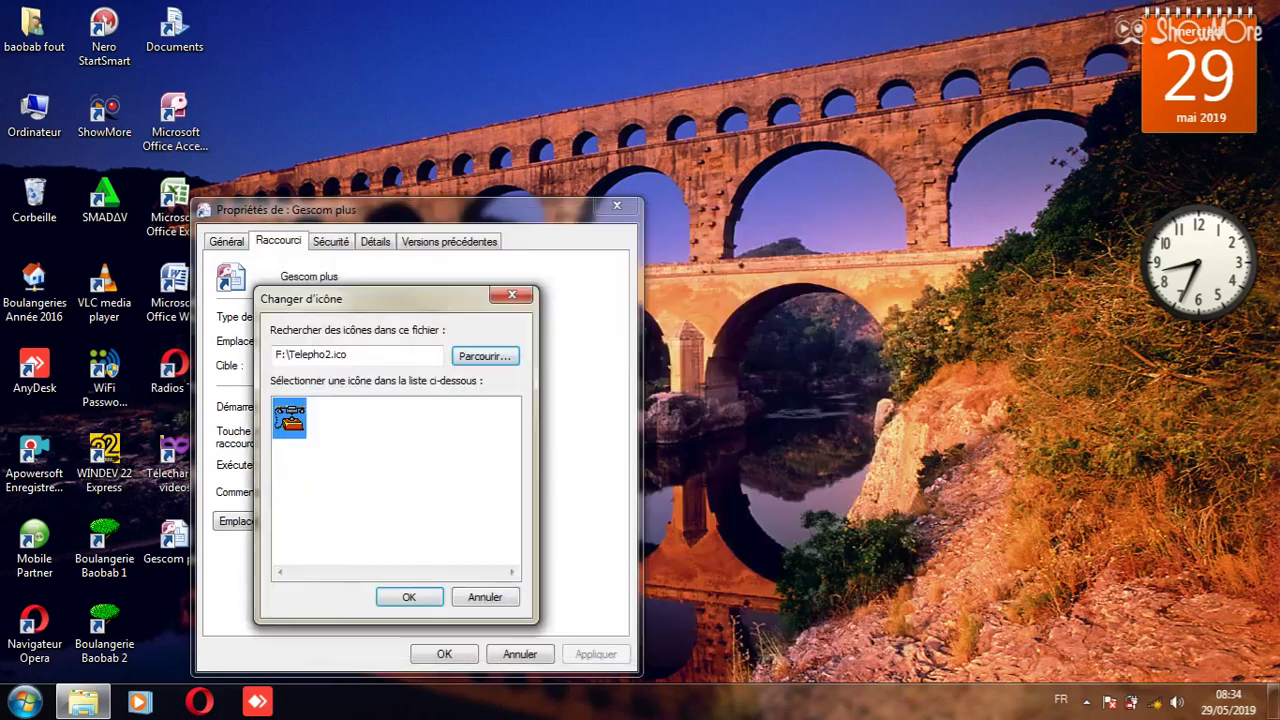
pyautogui.press('Return')
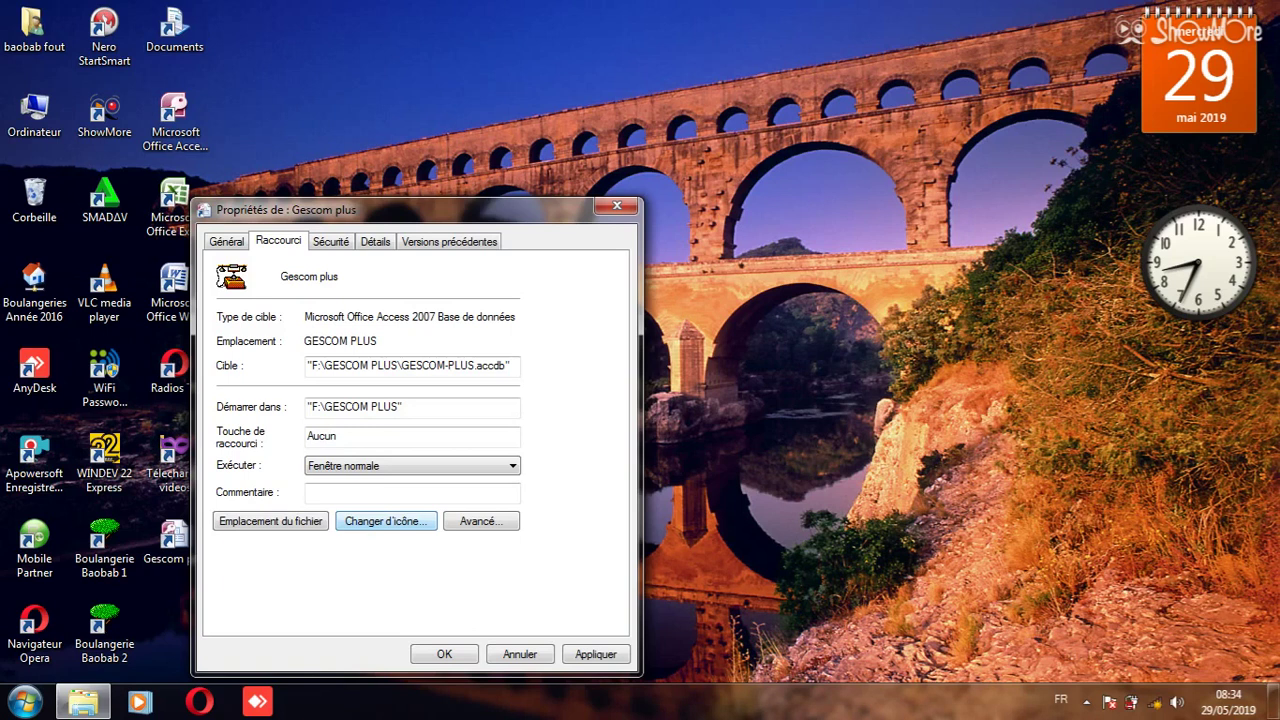
pyautogui.press('Return')
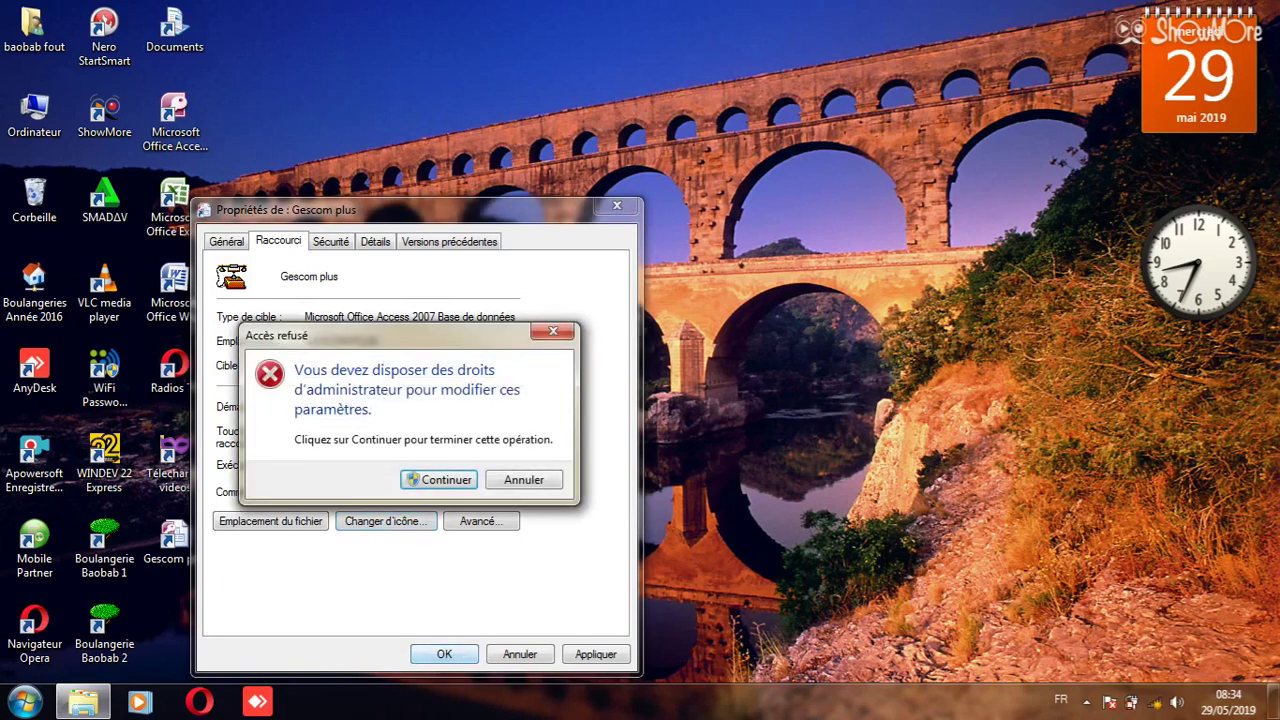
pyautogui.click(437, 478)
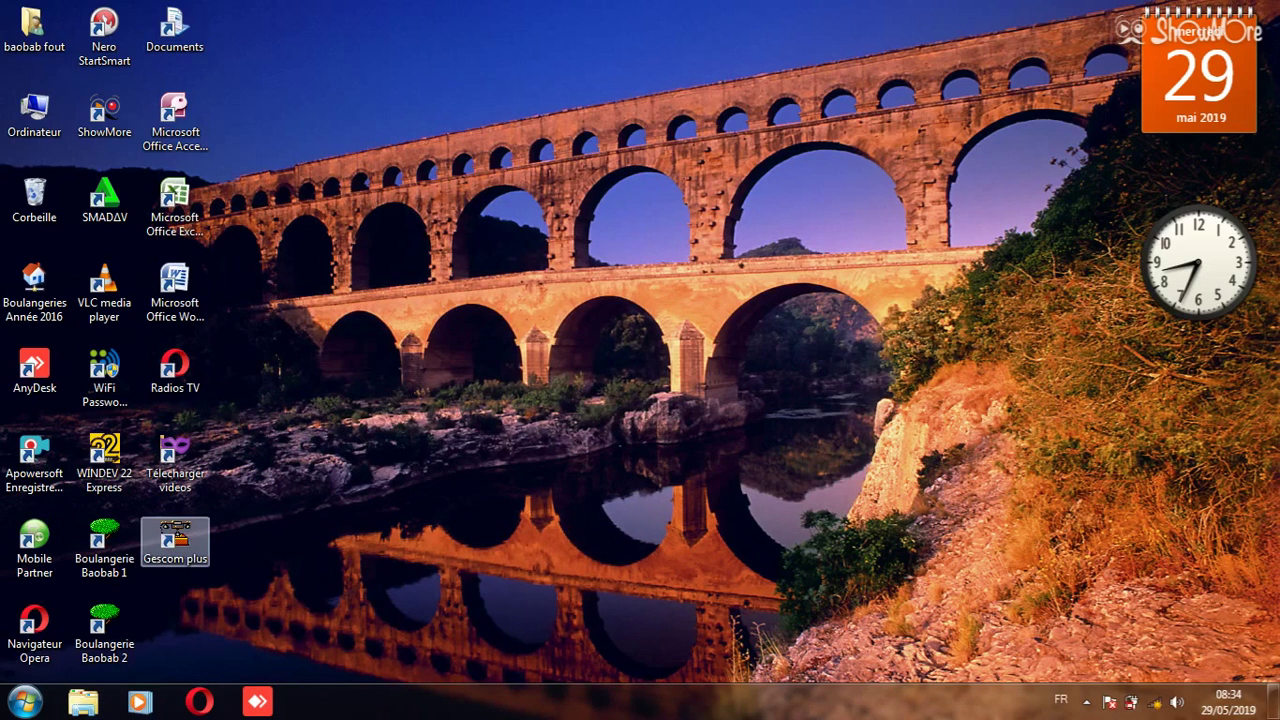
# - Launch Gescom plus and set the Trust Center Macro Settings to Enable all macros
pyautogui.doubleClick(175, 540)
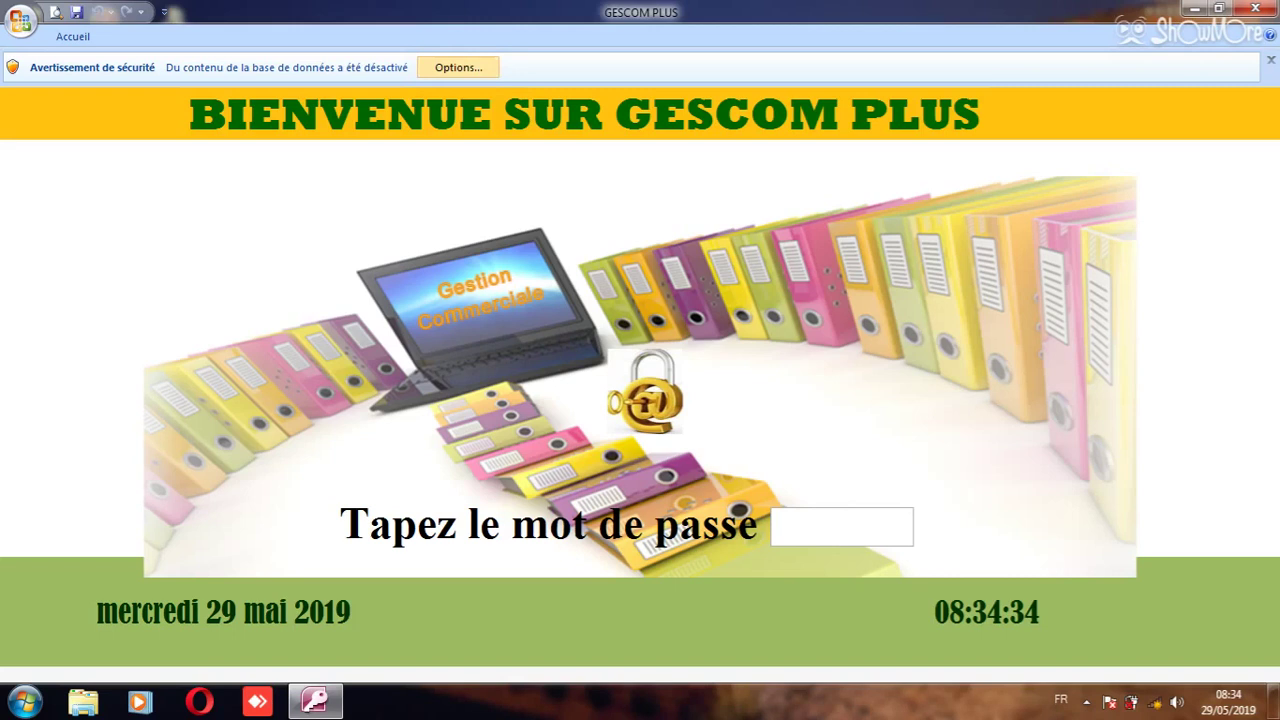
pyautogui.click(458, 67)
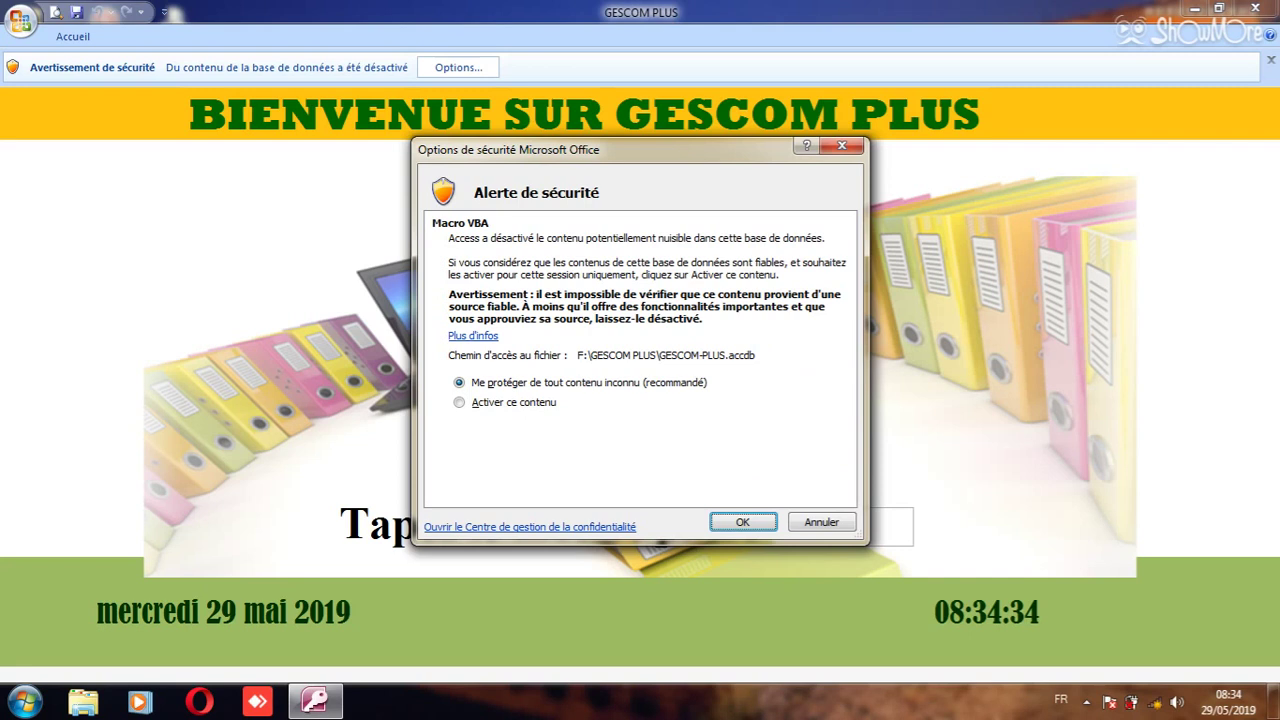
pyautogui.click(530, 526)
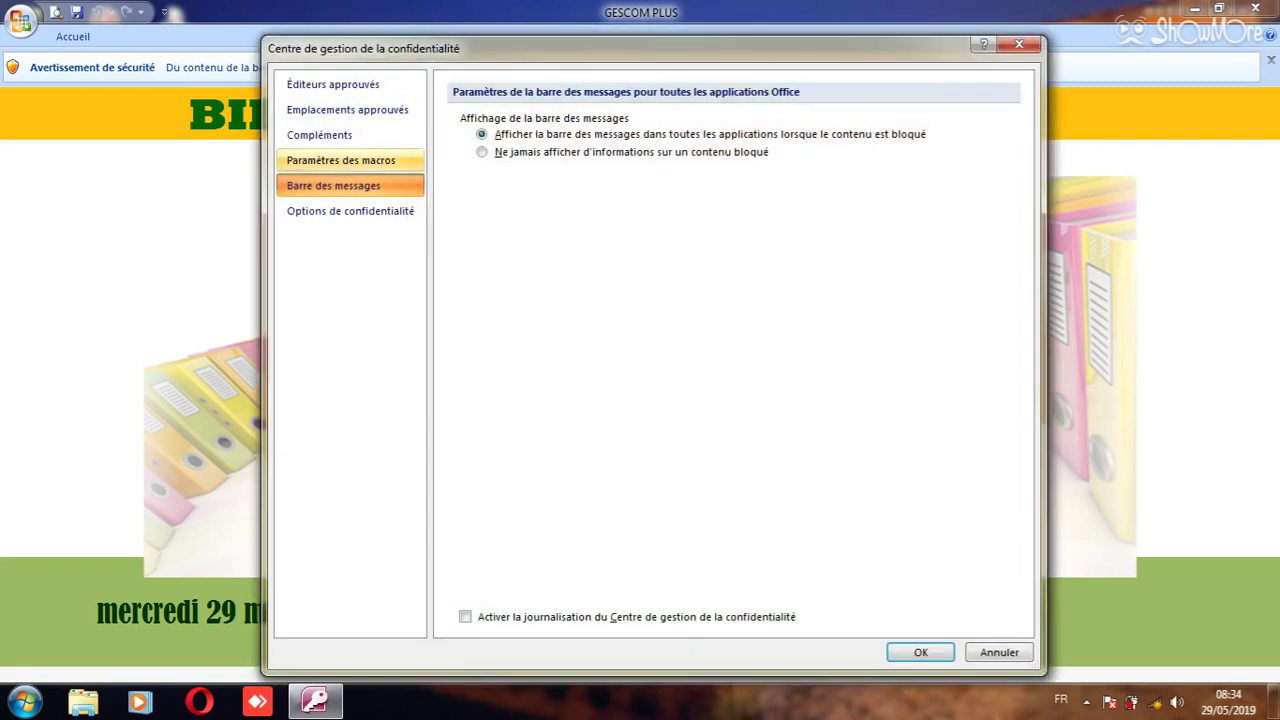
pyautogui.click(341, 160)
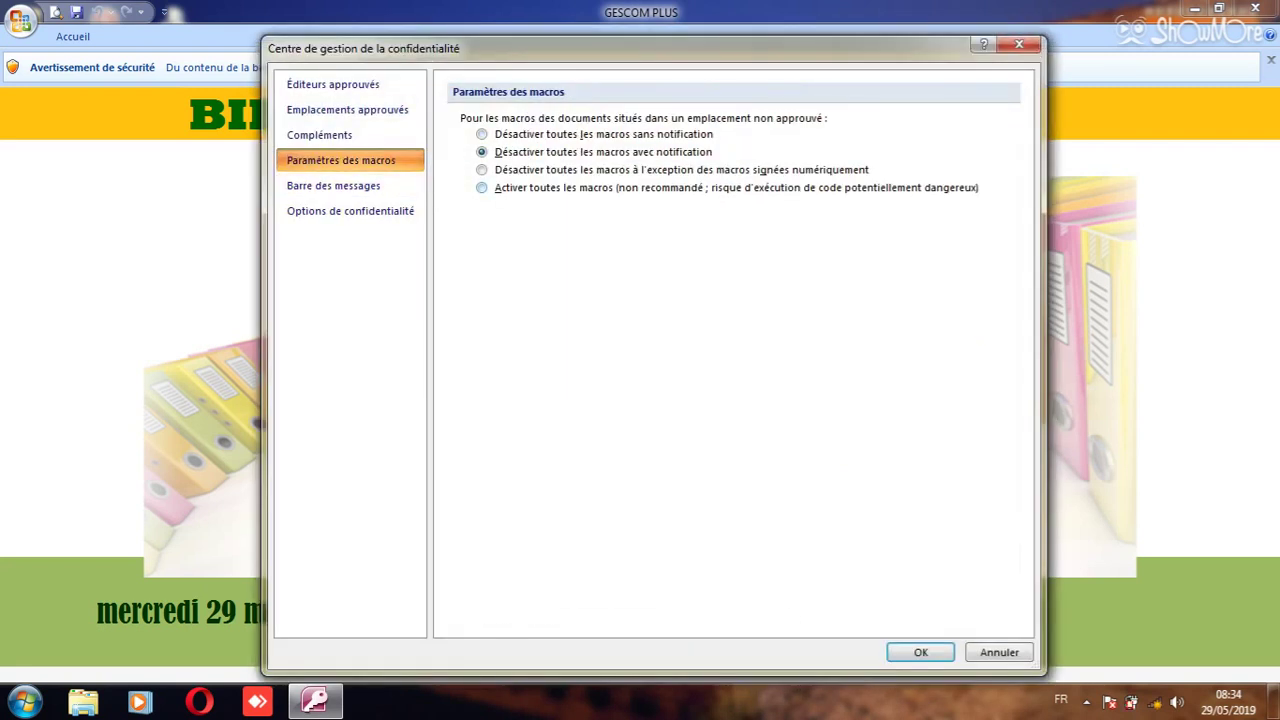
pyautogui.click(482, 188)
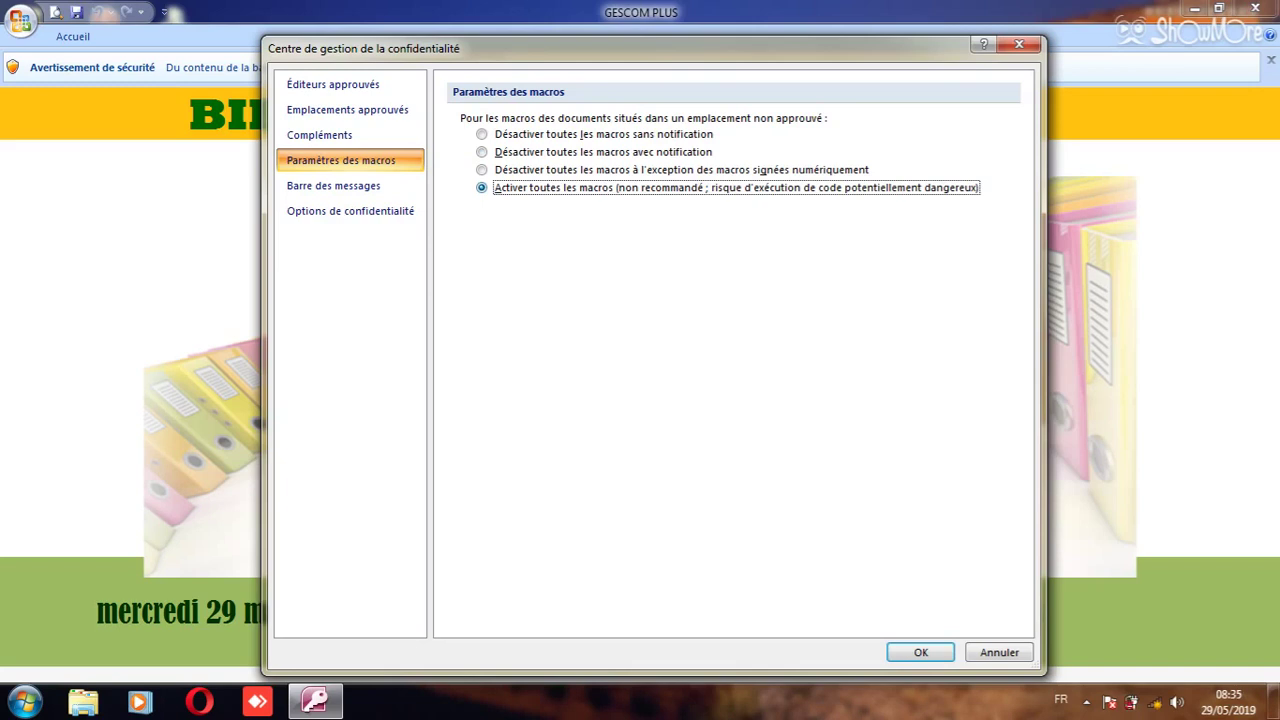
pyautogui.press('Return')
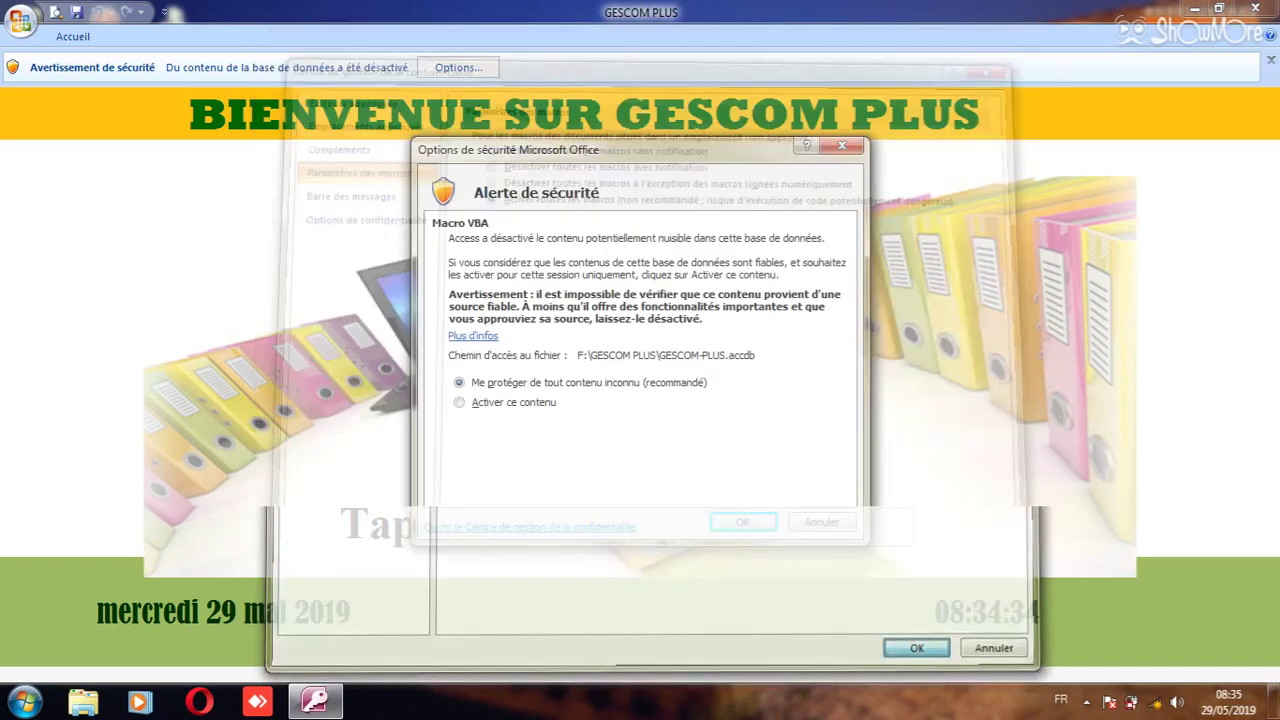
pyautogui.press('Return')
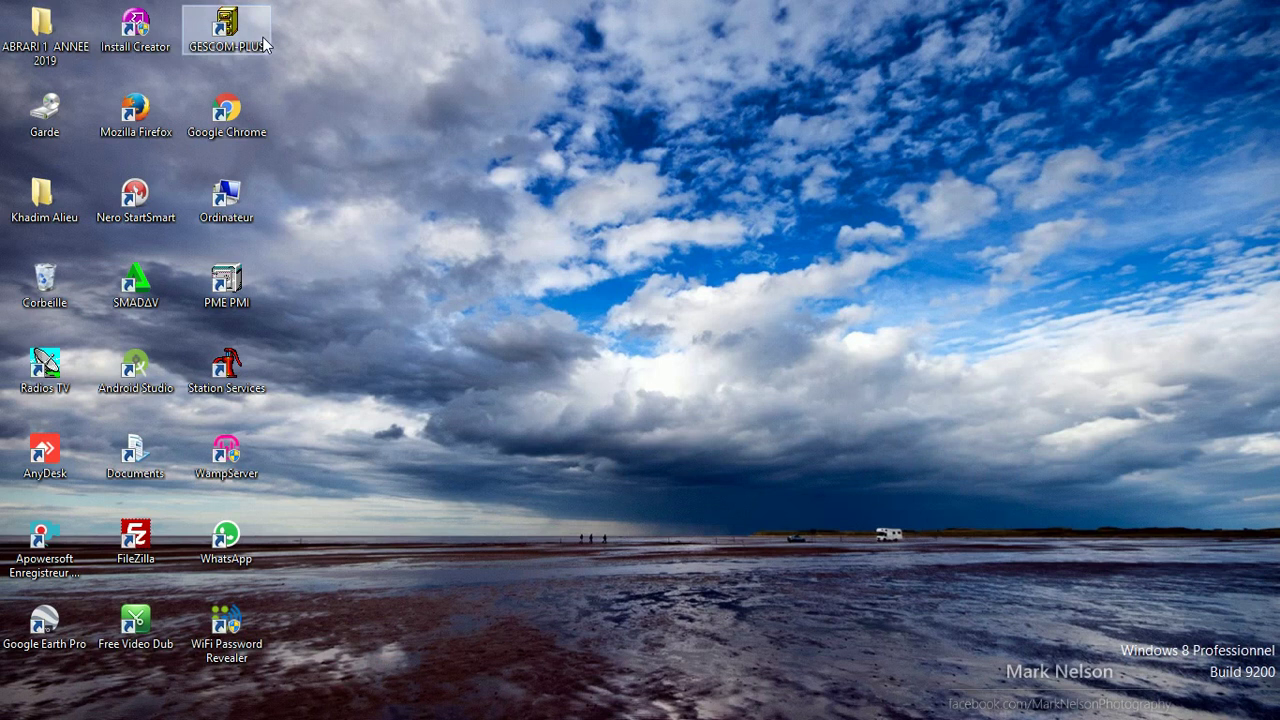
# - Launch GESCOM PLUS from the desktop and log in with the database password
pyautogui.doubleClick(265, 44)
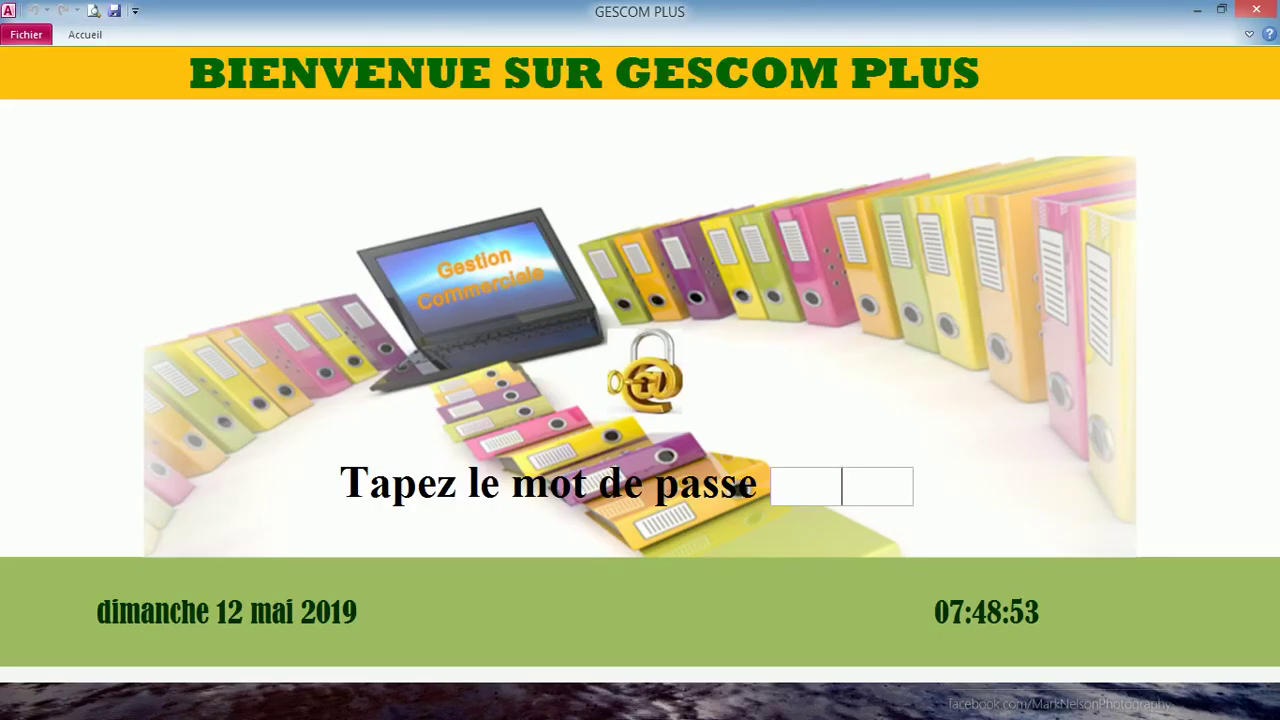
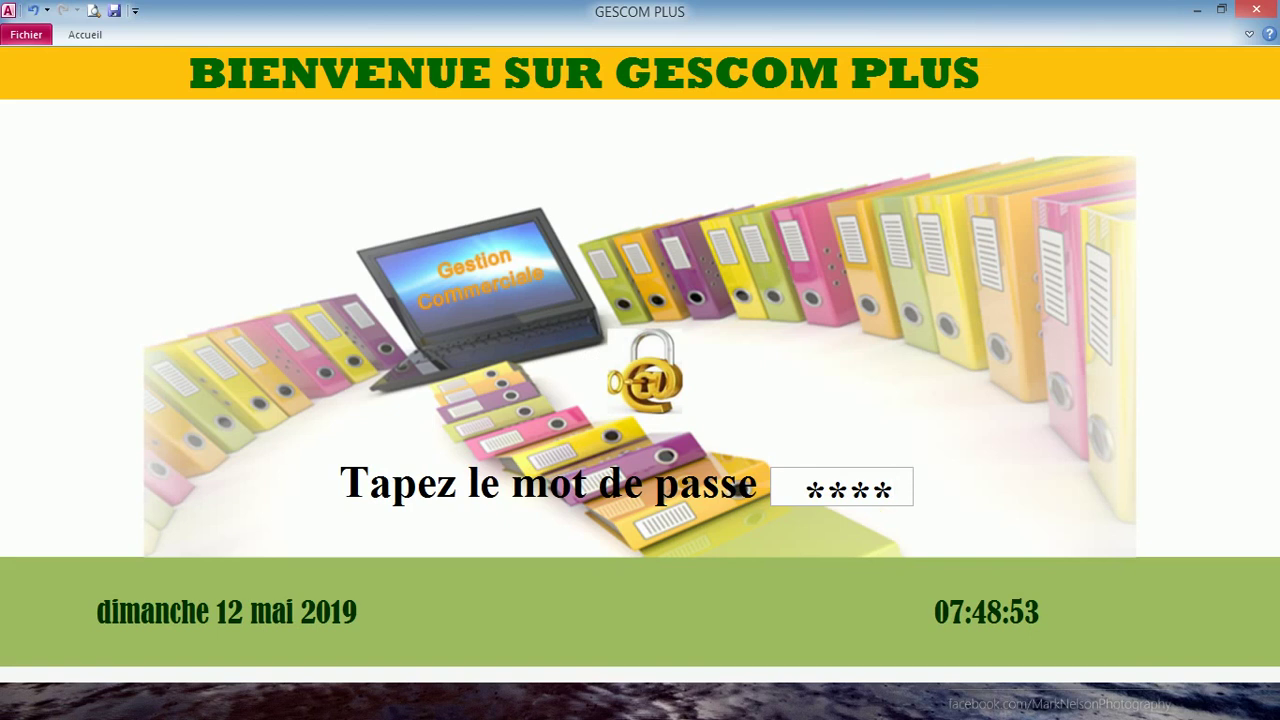
pyautogui.press('Return')
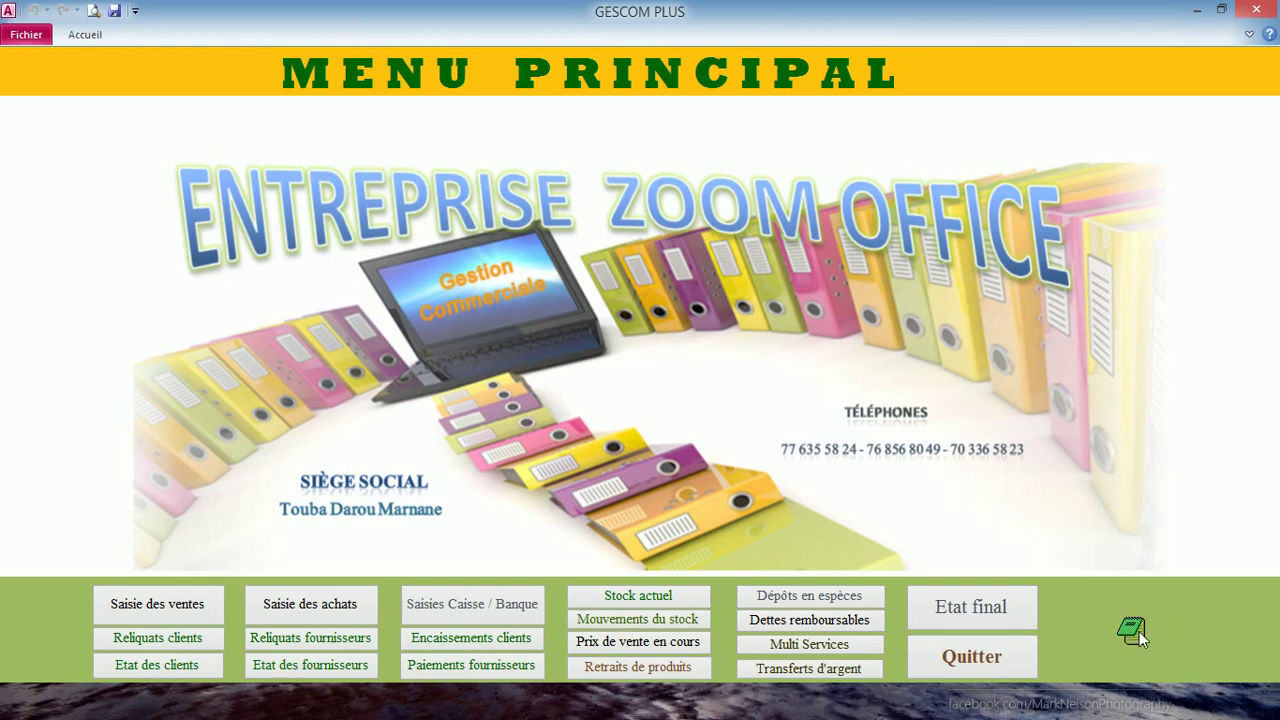
# - Unlock the Saisie des différentes listes section by entering its password
pyautogui.click(1139, 631)
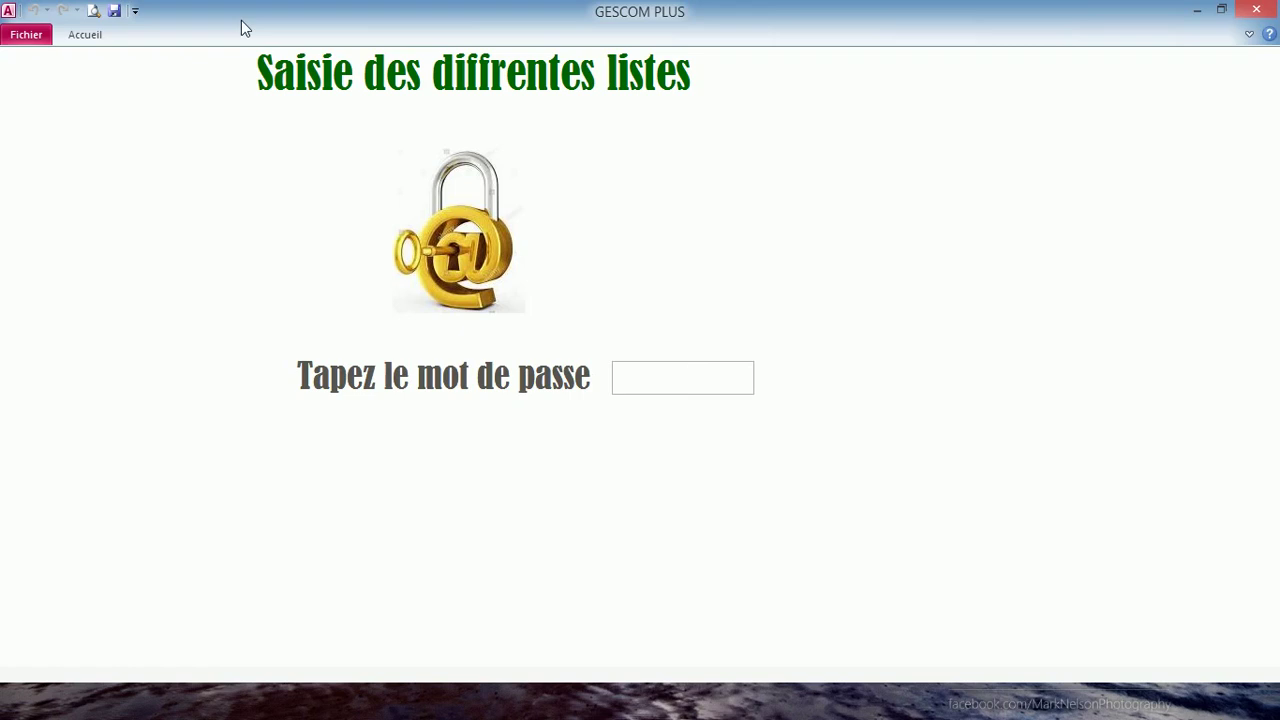
pyautogui.write('****')
pyautogui.press('Return')
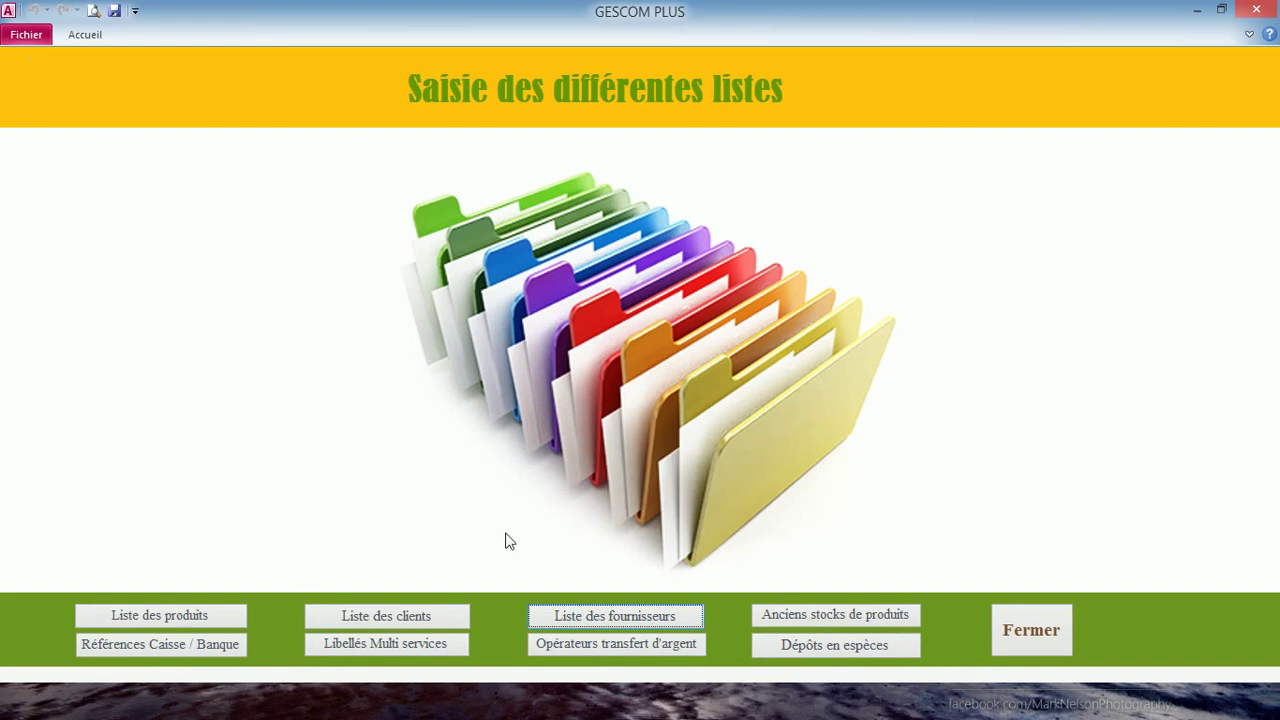
# - Enter six products in Liste des produits, from Sacs de farine GMD (17 200) to Paquets levure L'HIRONDELLE (500), then save
pyautogui.click(151, 615)
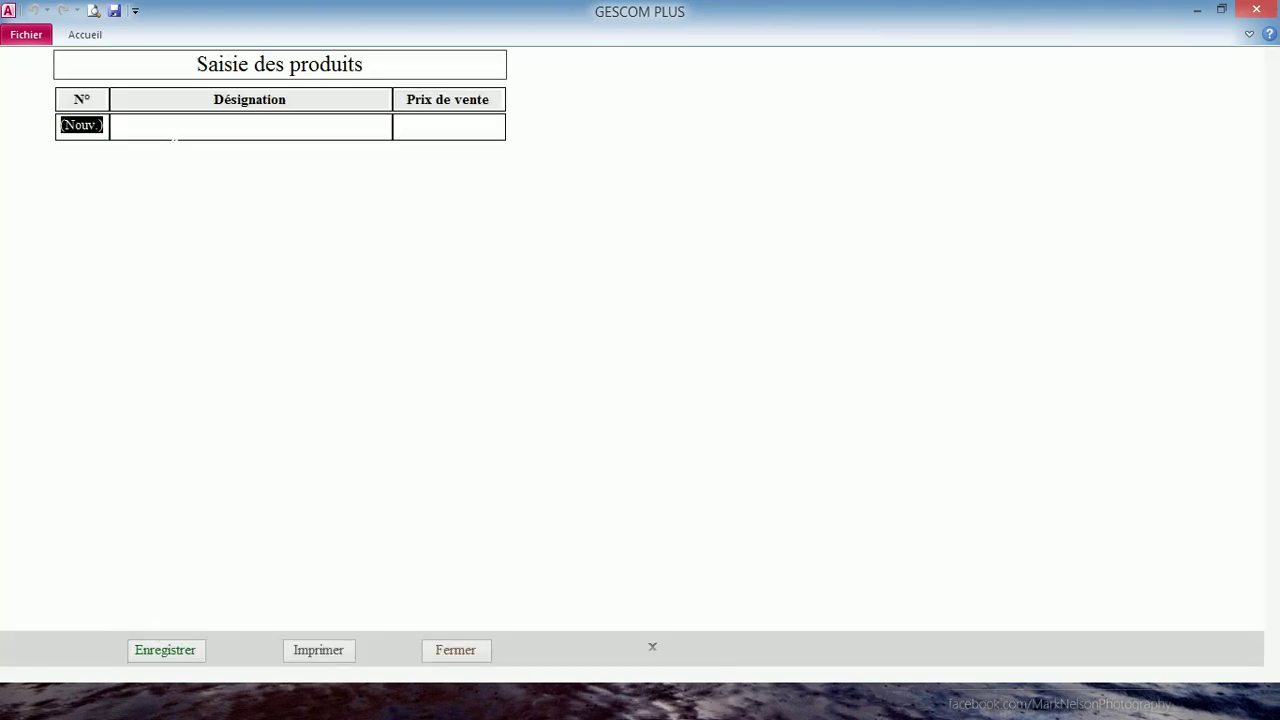
pyautogui.click(175, 136)
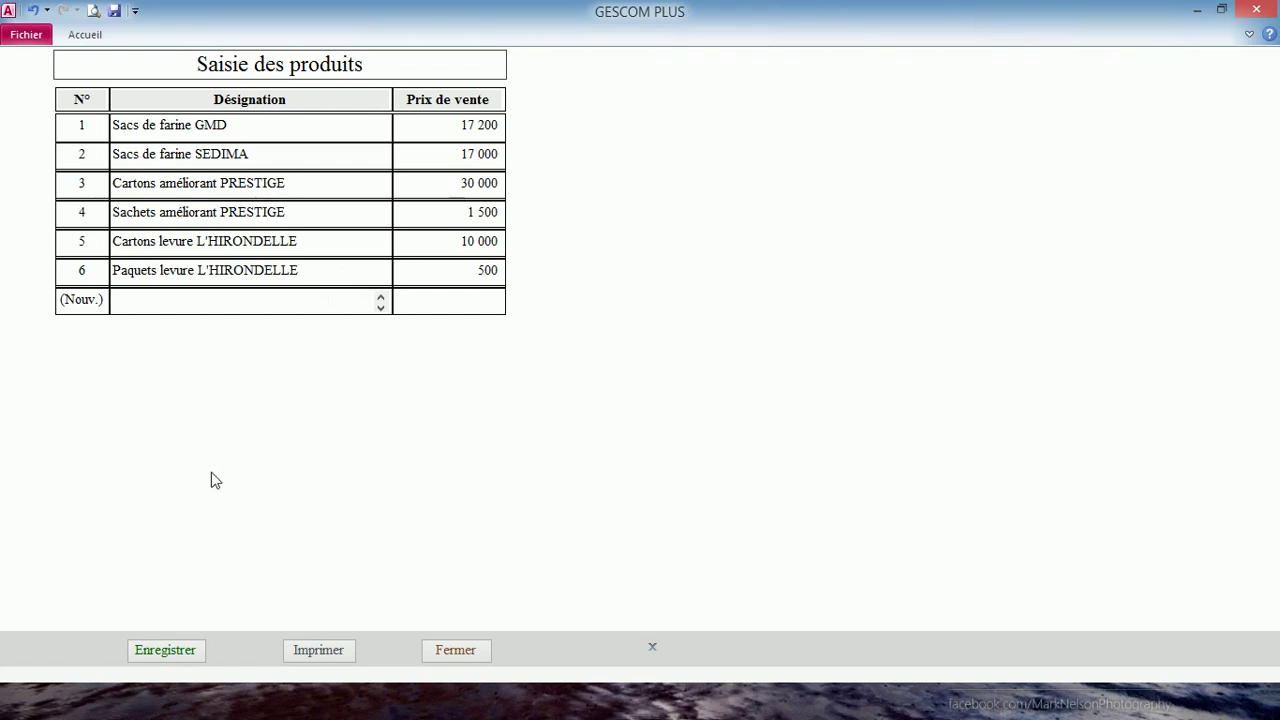
pyautogui.click(151, 654)
pyautogui.click(451, 649)
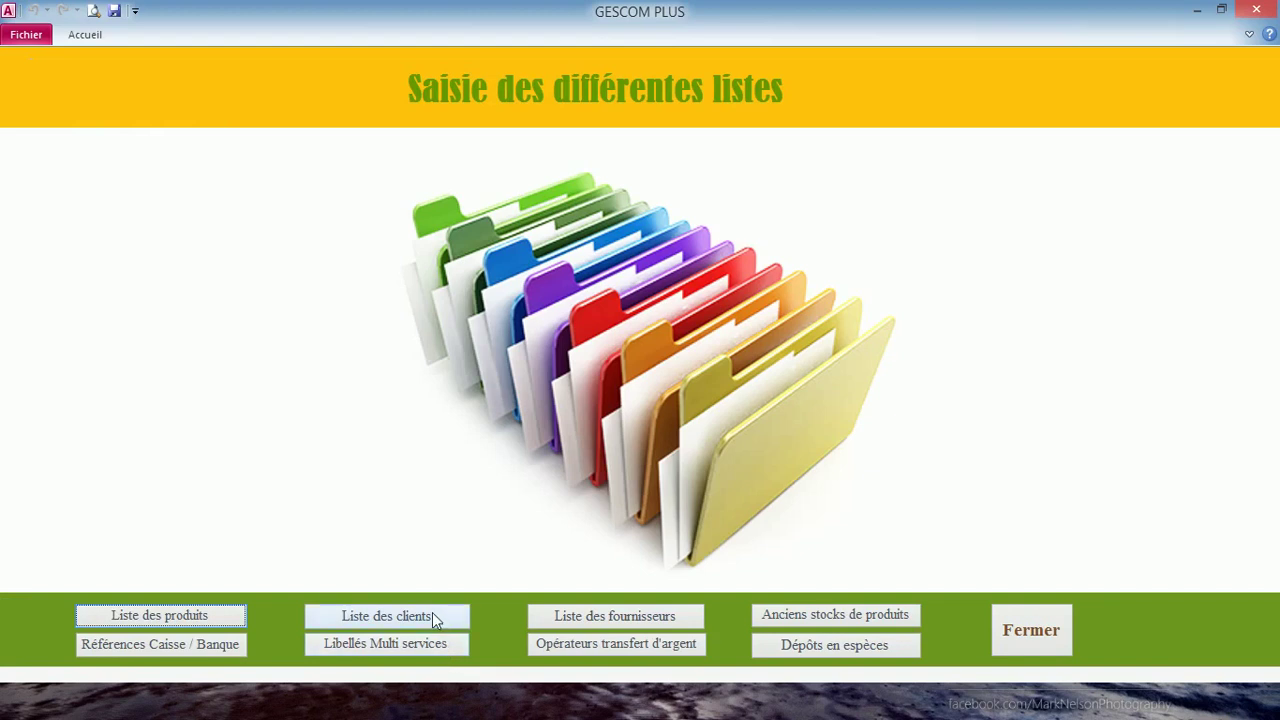
# - Enter four clients' names, addresses and phone numbers in Liste des clients, then save and close
pyautogui.click(432, 614)
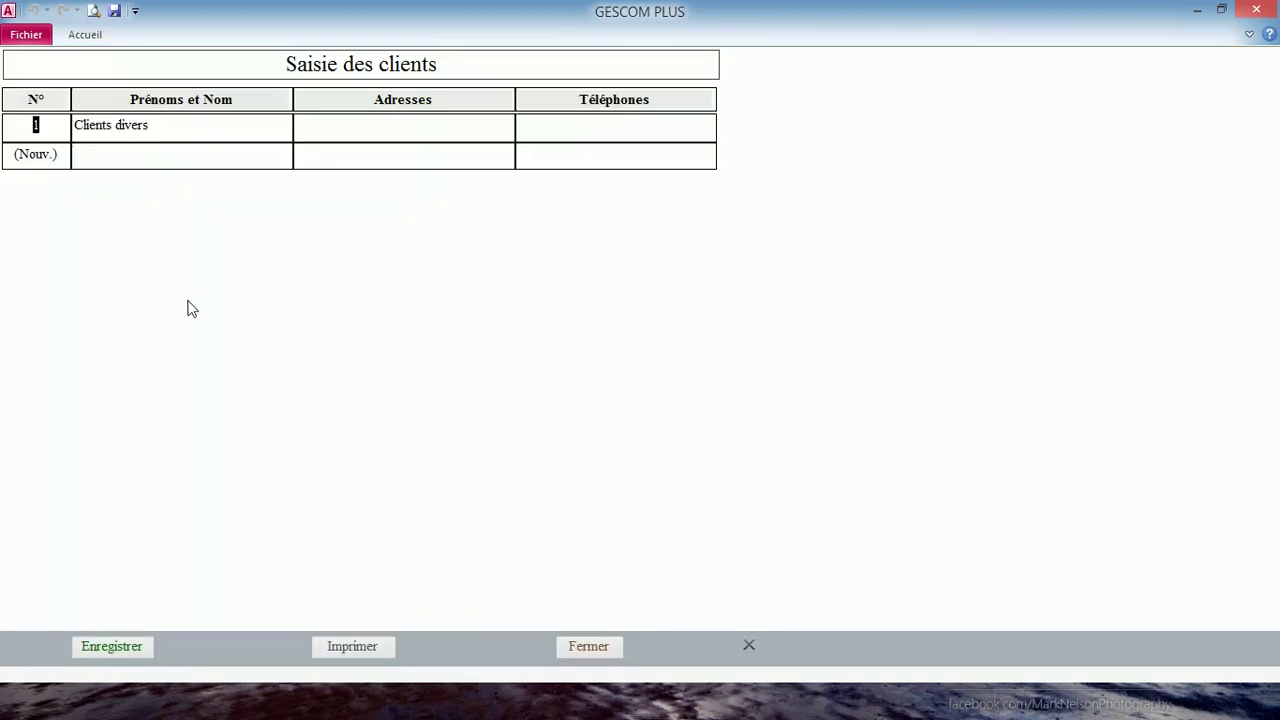
pyautogui.click(140, 155)
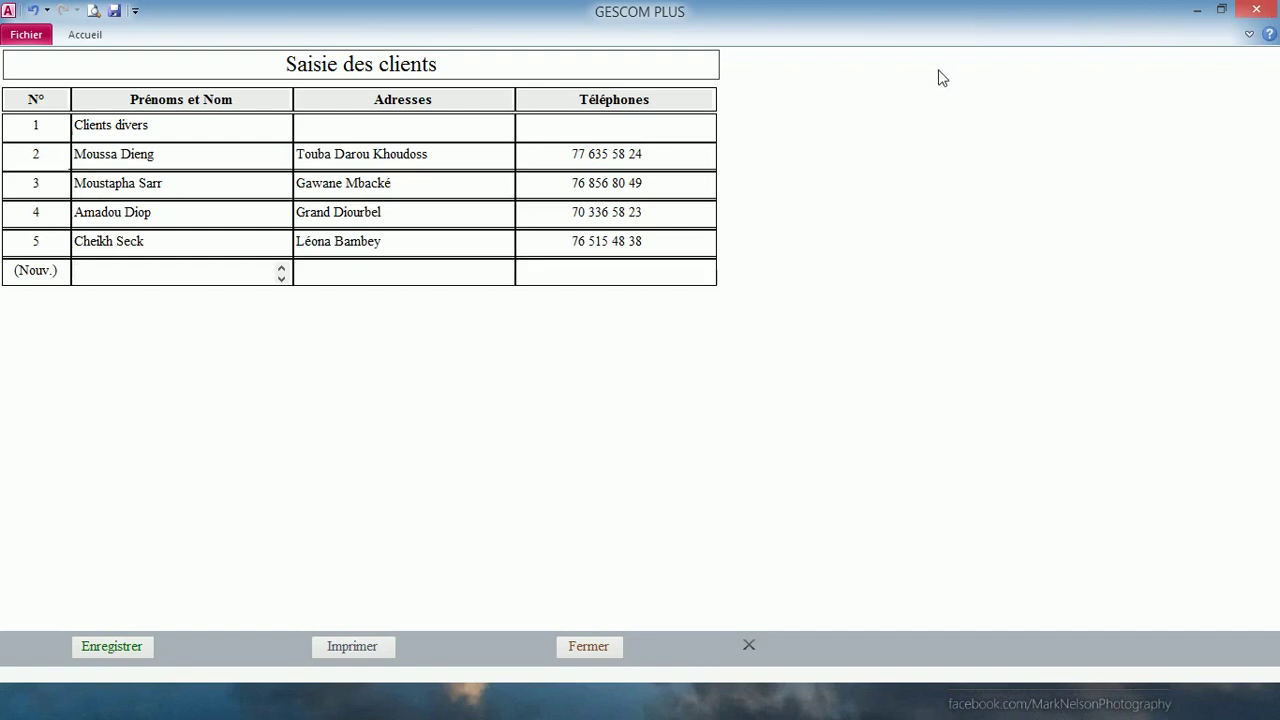
pyautogui.click(130, 646)
pyautogui.click(574, 646)
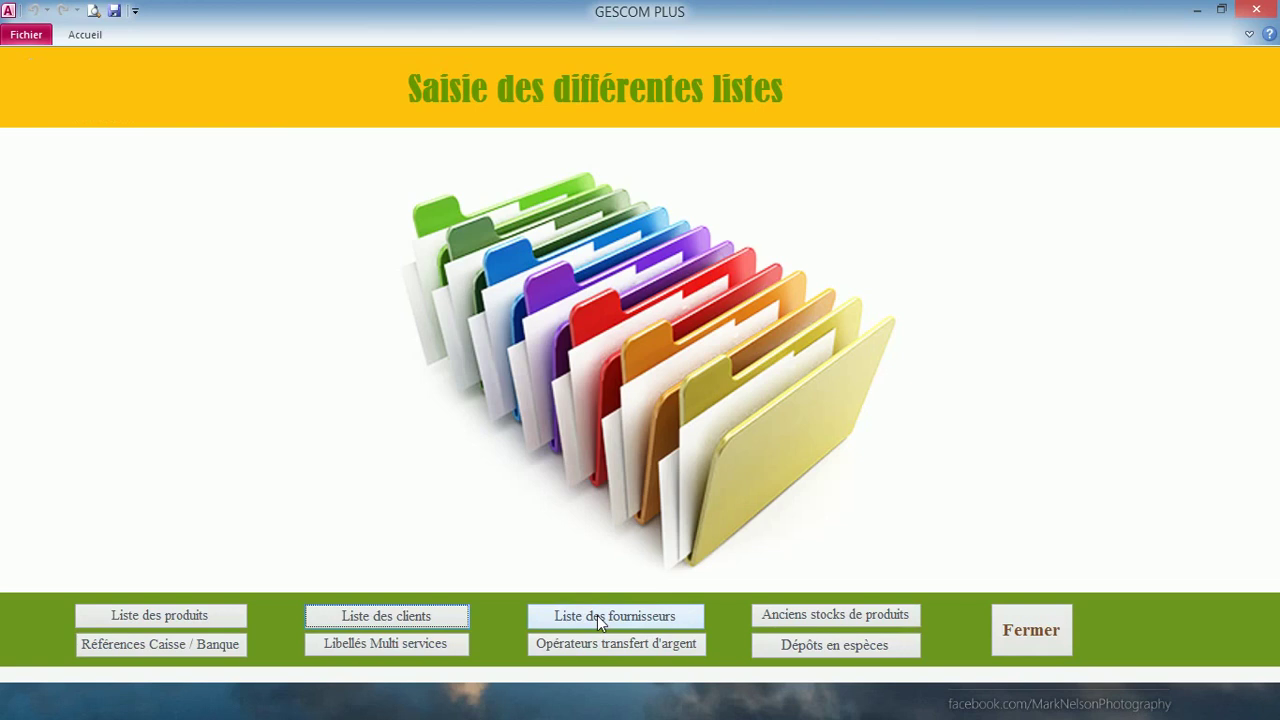
# - Save the supplier list with Les grands moulins and SEDIMA in Dakar, then close it
pyautogui.click(597, 615)
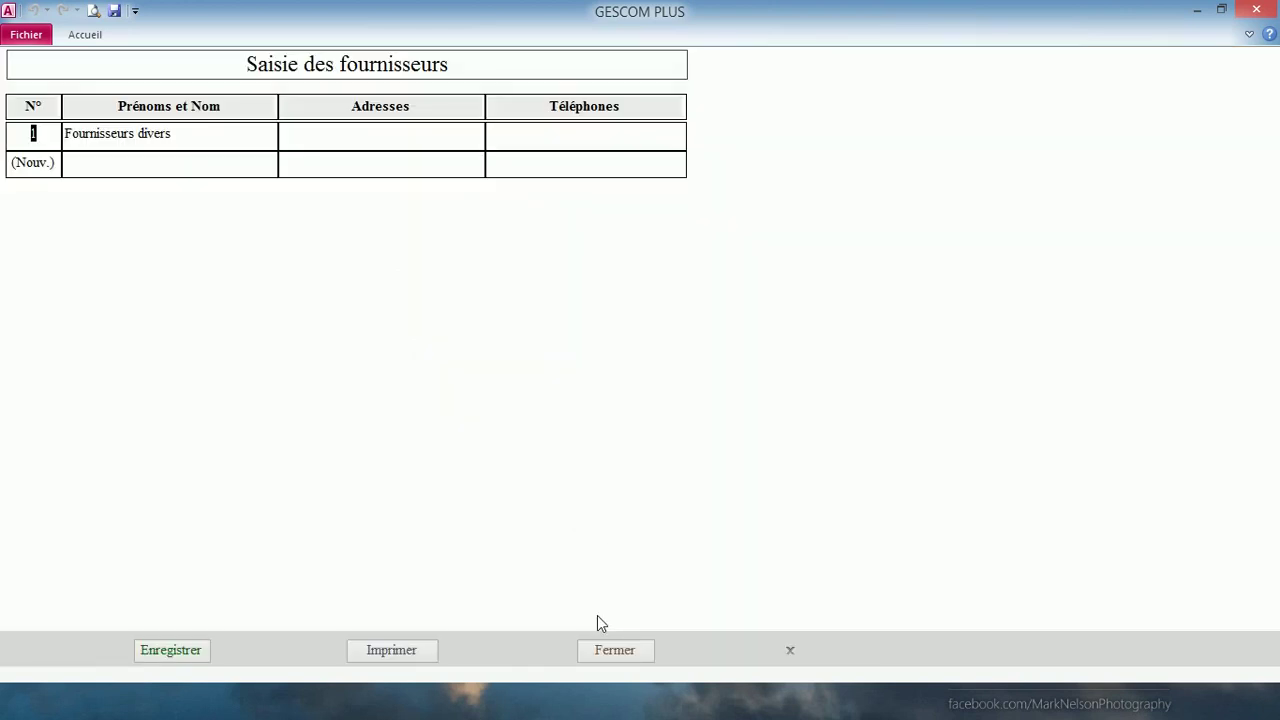
pyautogui.click(175, 651)
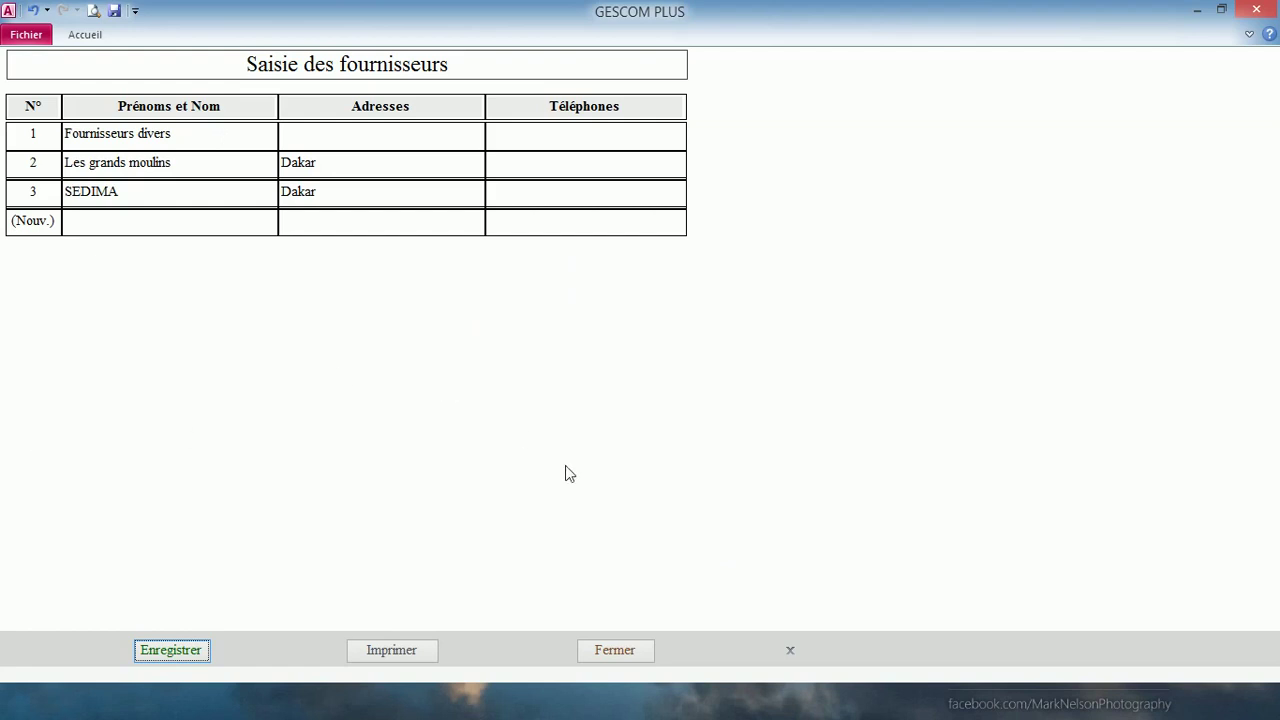
pyautogui.click(615, 651)
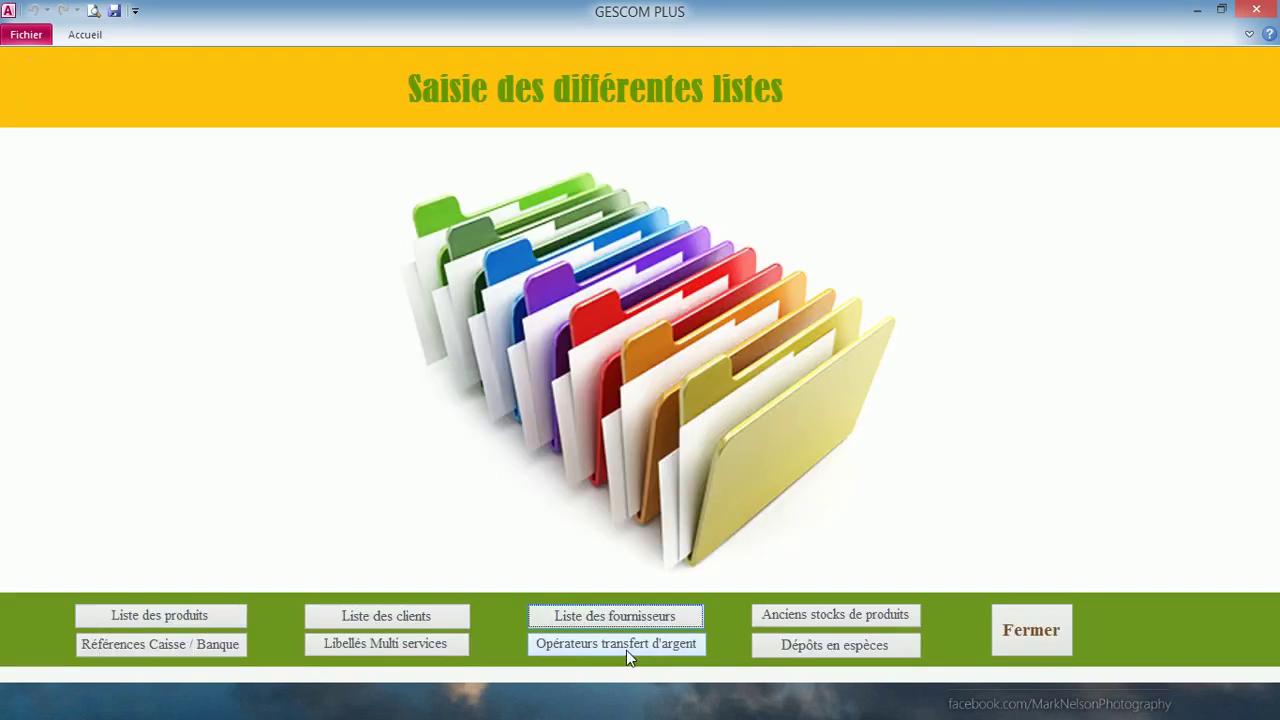
# - Unlock Anciens stocks de produits with the password and date the entry 11 May 2019
pyautogui.click(793, 620)
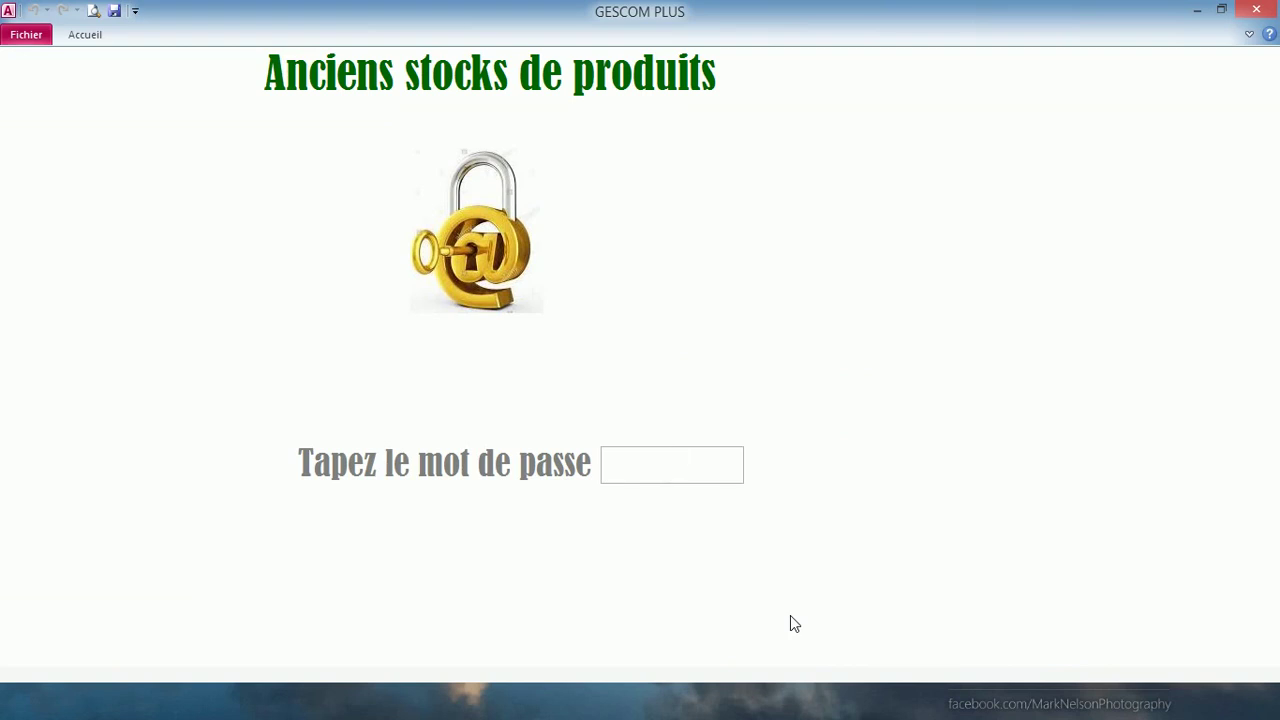
pyautogui.write('****')
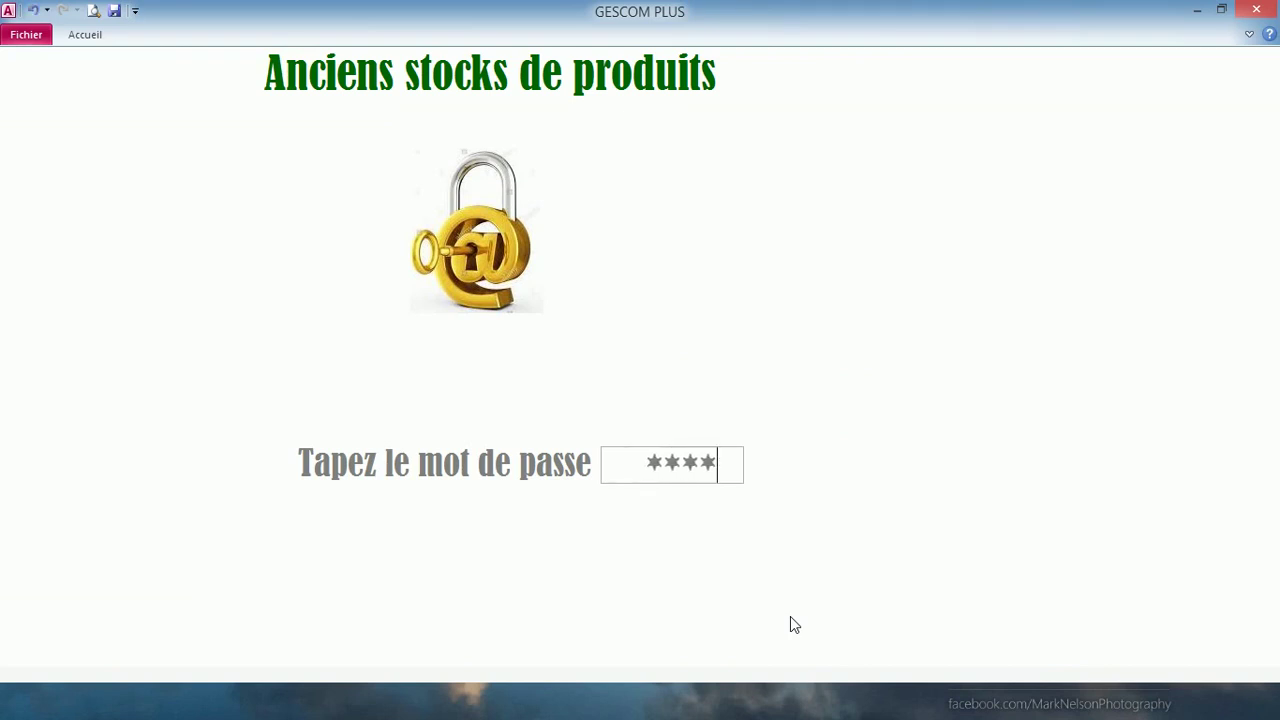
pyautogui.press('Return')
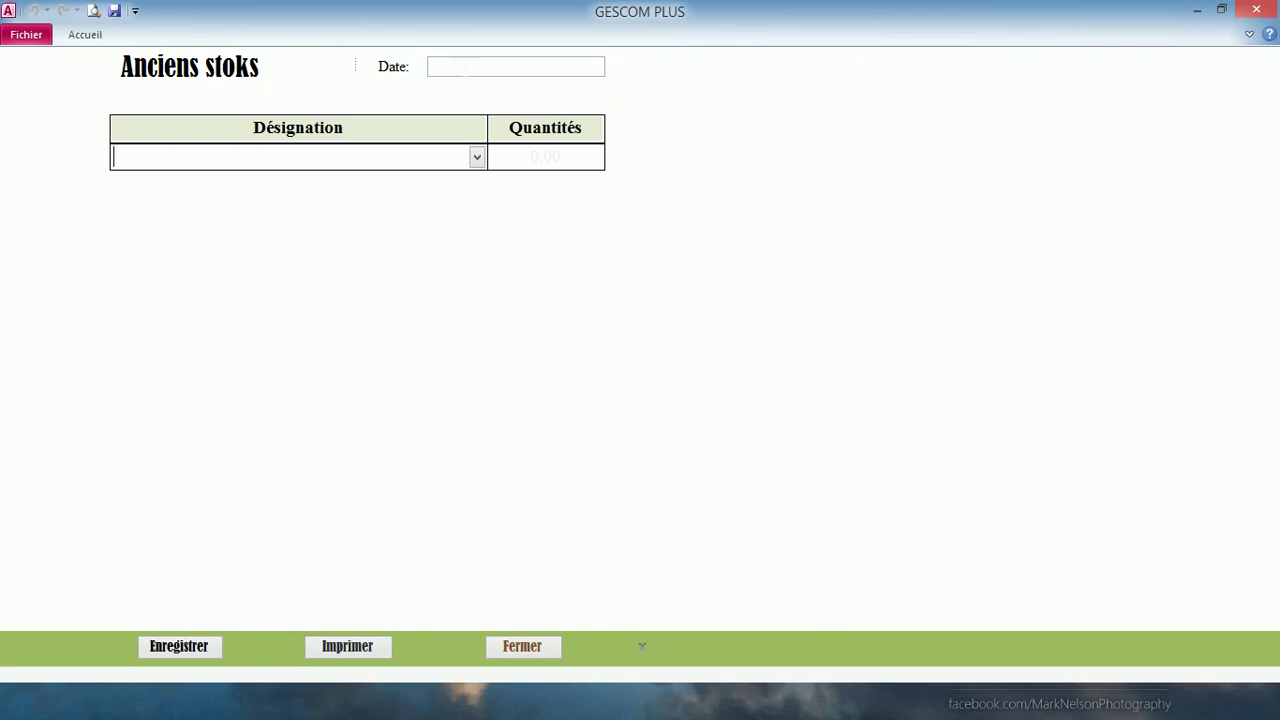
pyautogui.click(516, 66)
pyautogui.click(615, 65)
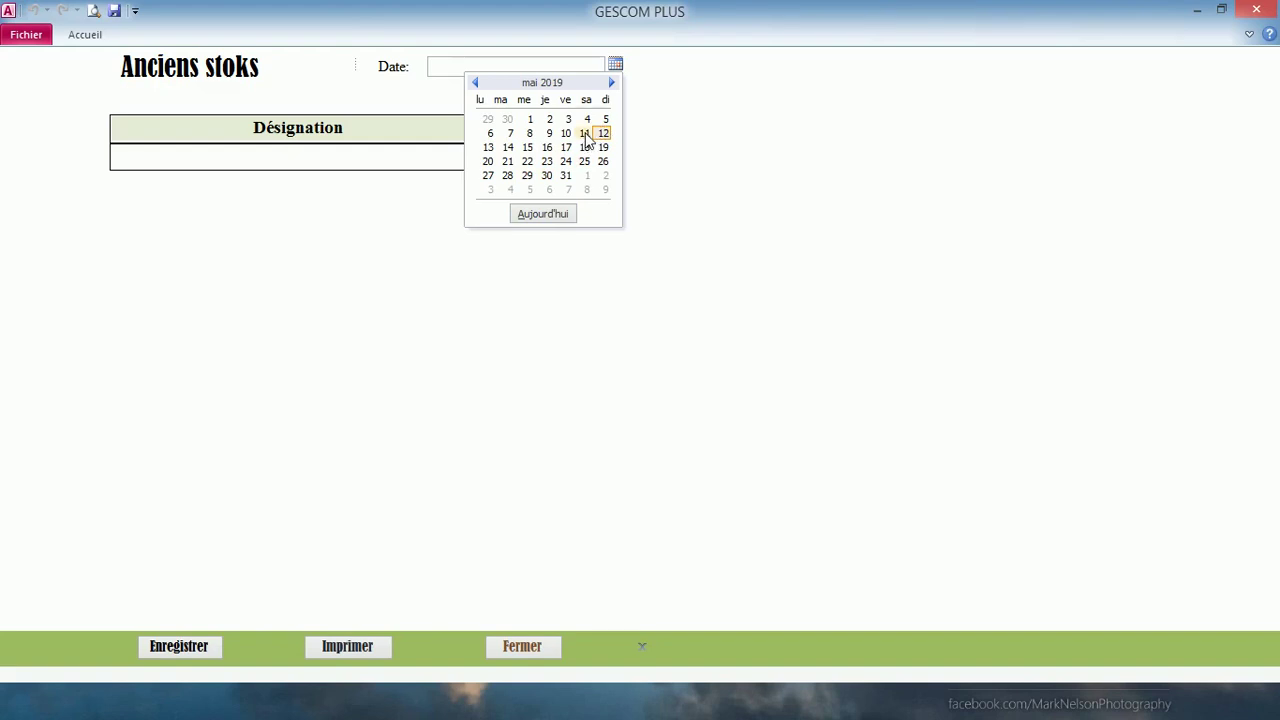
pyautogui.click(585, 135)
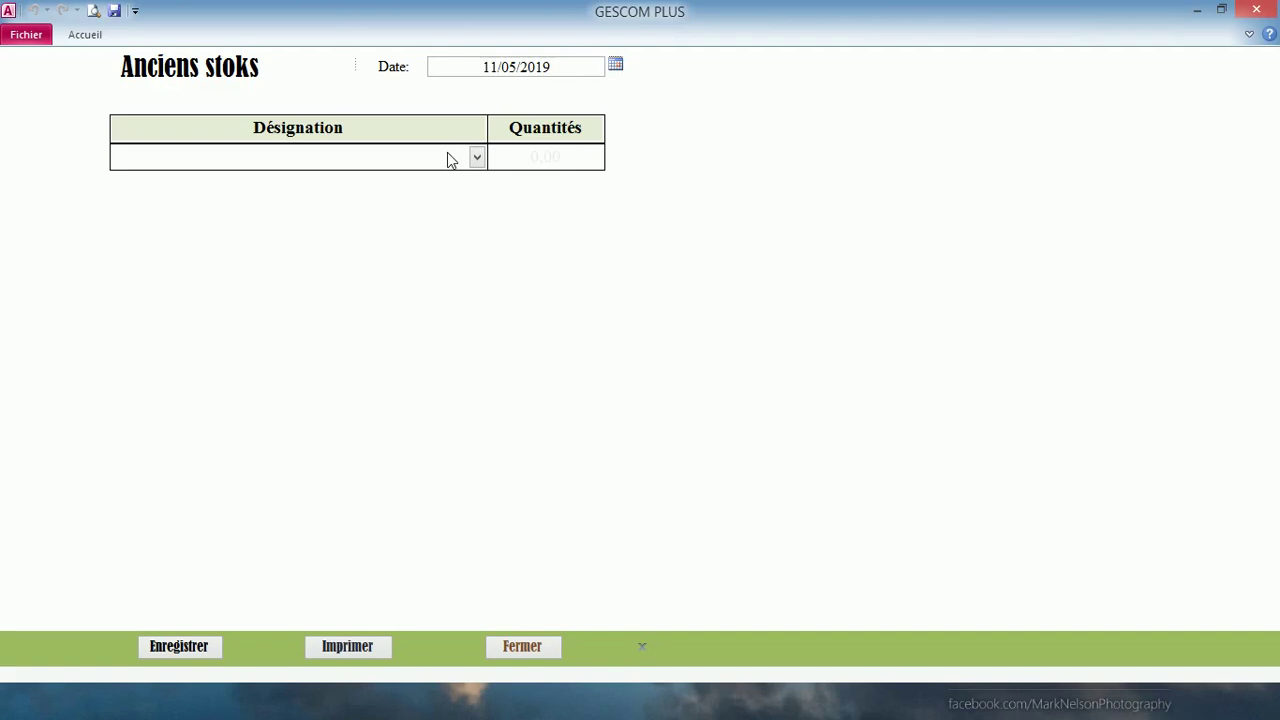
pyautogui.press('Tab')
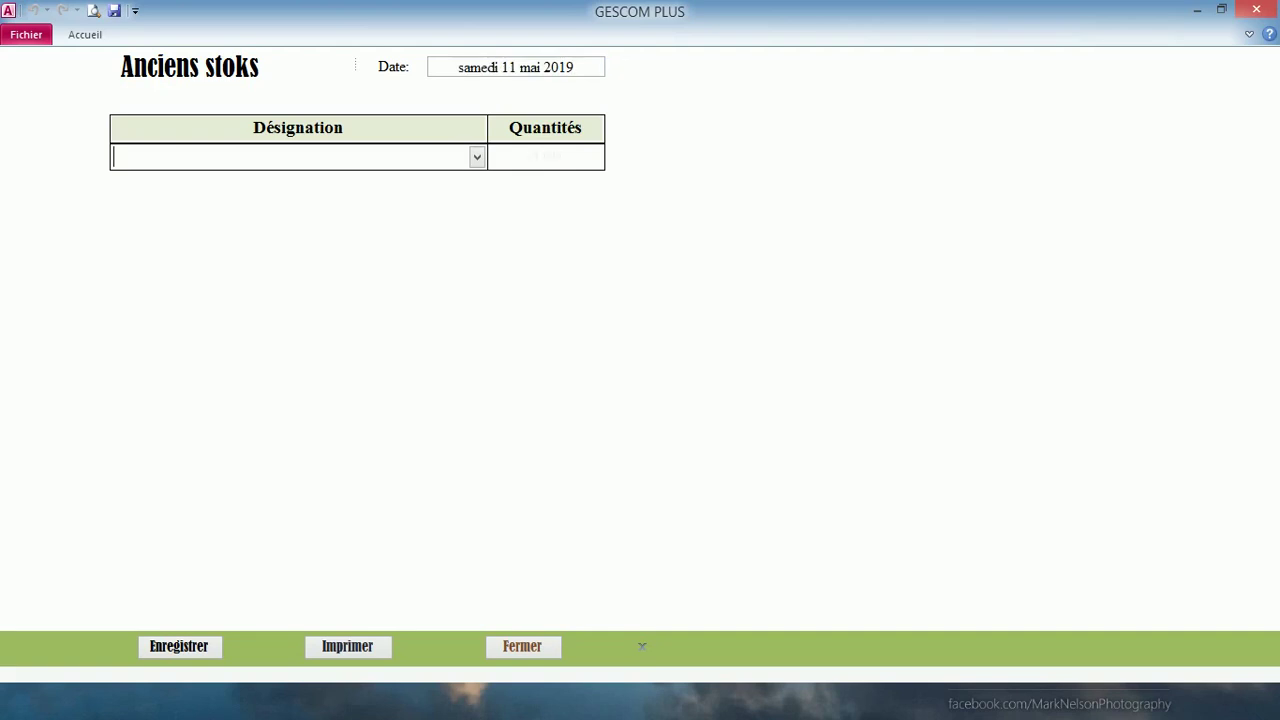
# - Choose Sacs de farine GMD, Sacs de farine SEDIMA, Sachets améliorant PRESTIGE and Paquets levure L'HIRONDELLE
pyautogui.click(478, 158)
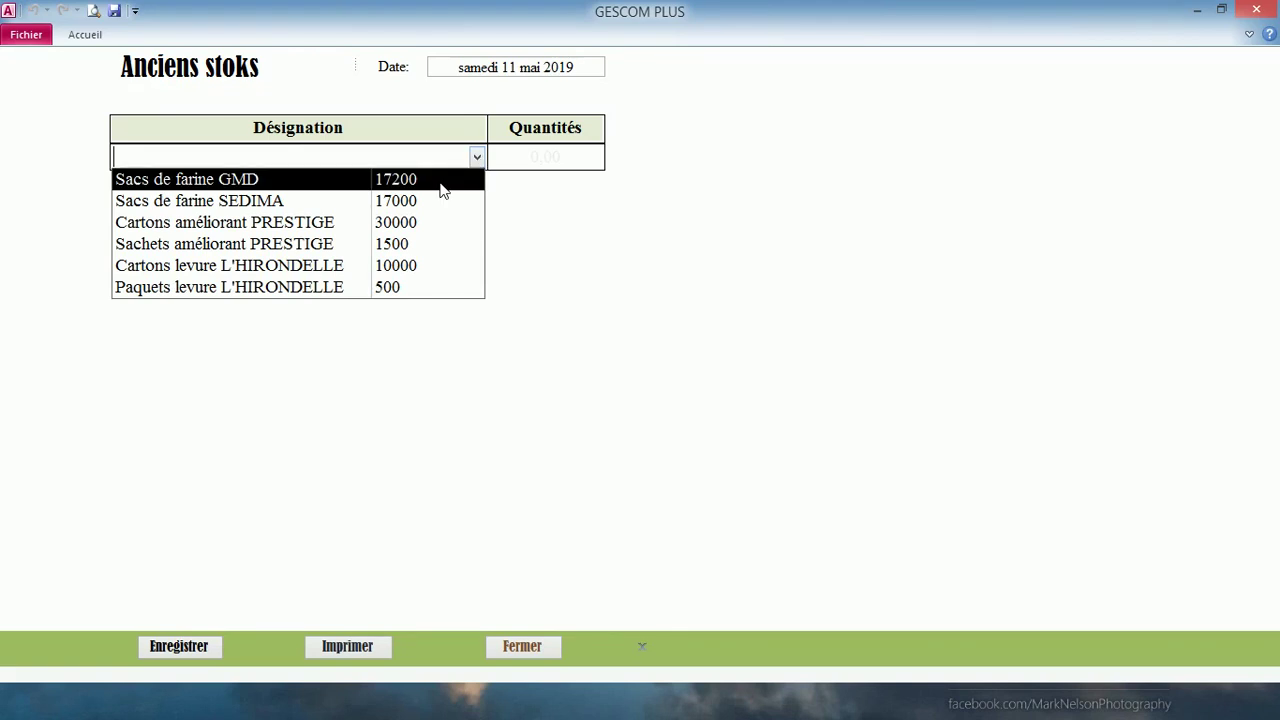
pyautogui.click(444, 190)
pyautogui.click(477, 186)
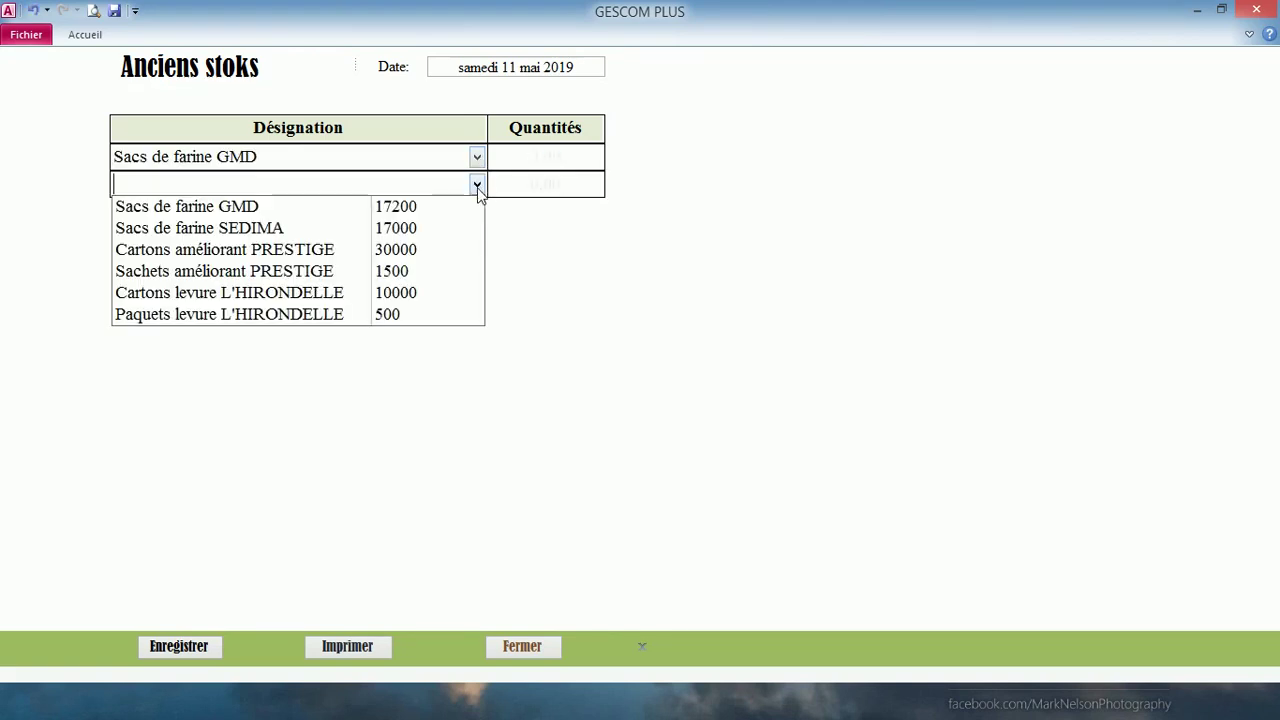
pyautogui.click(446, 230)
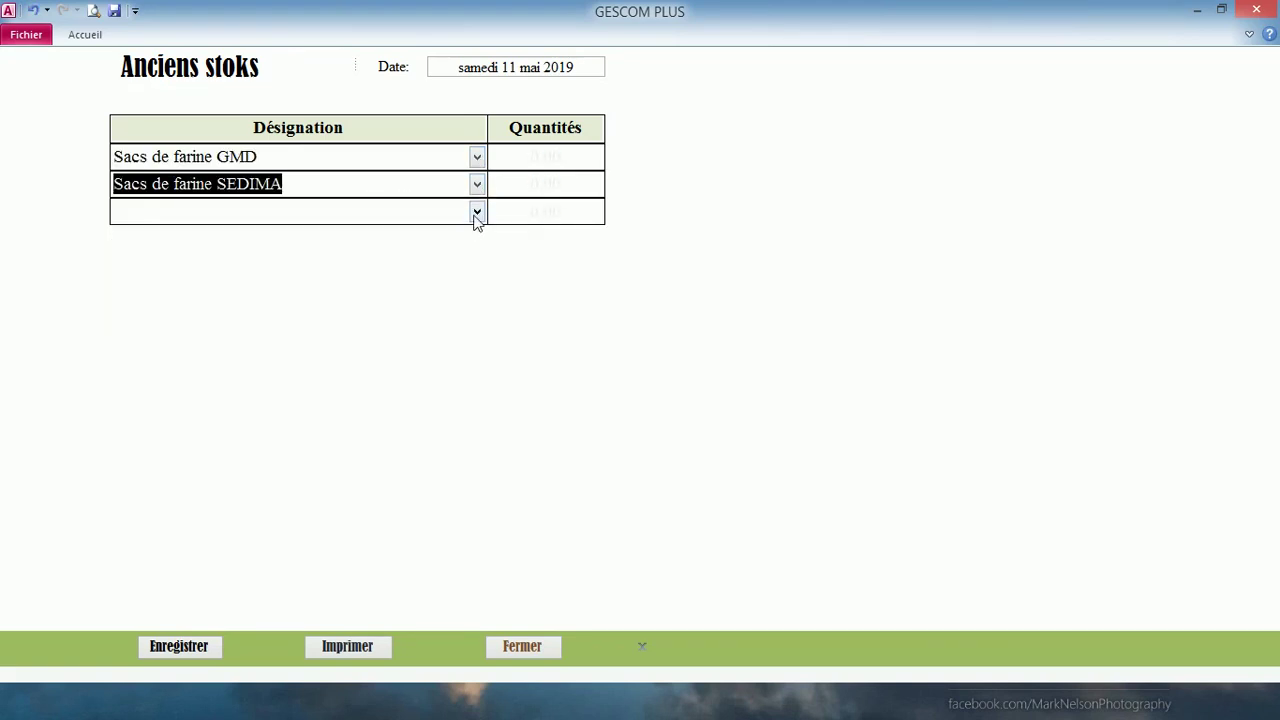
pyautogui.click(477, 213)
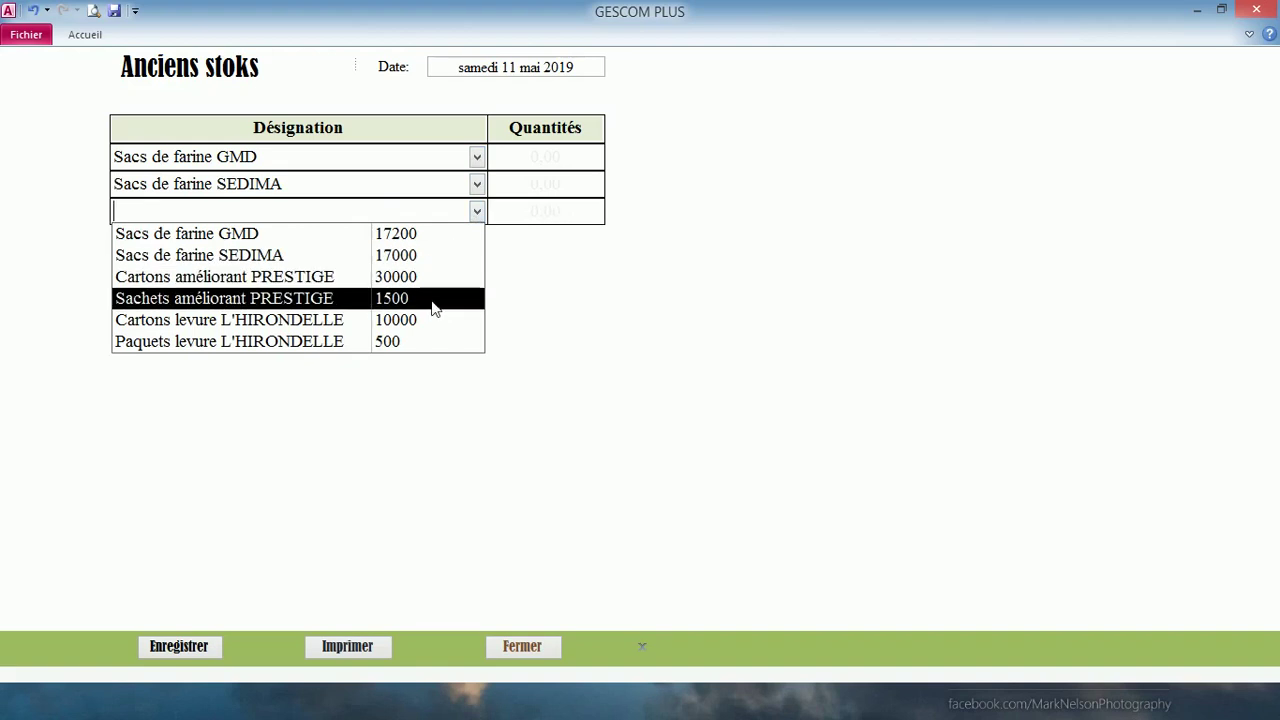
pyautogui.click(436, 302)
pyautogui.click(477, 239)
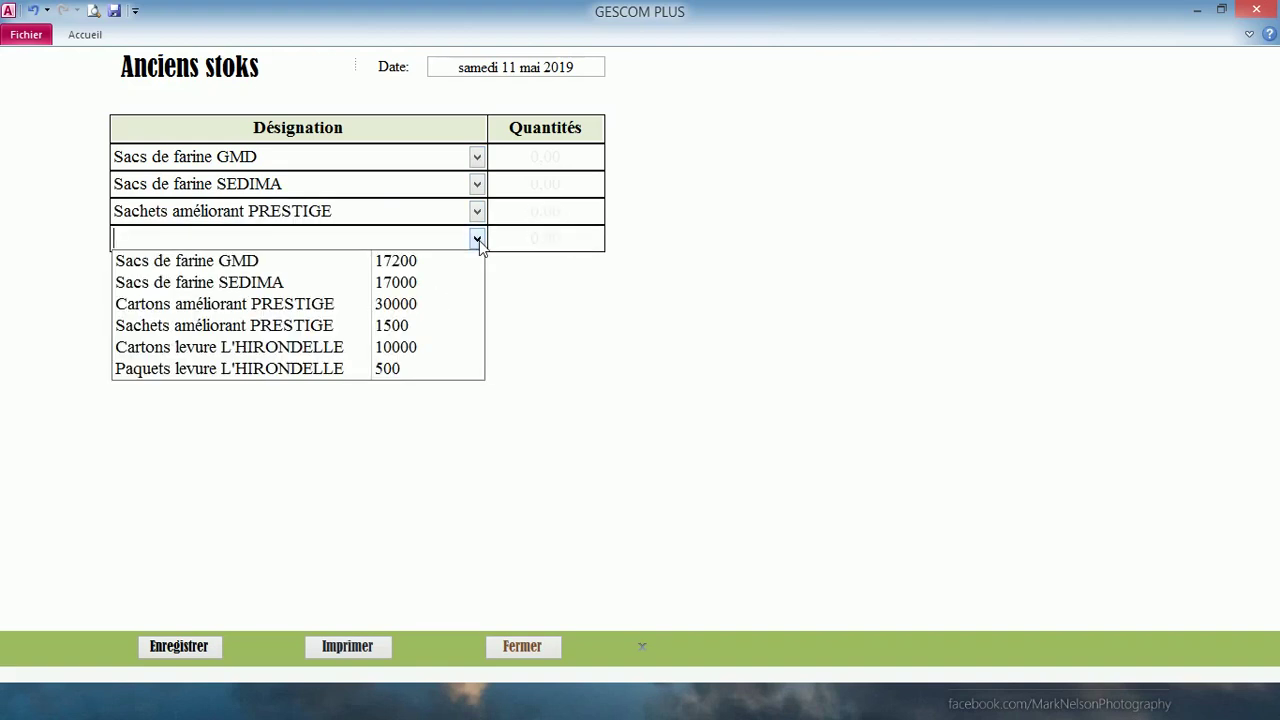
pyautogui.click(437, 367)
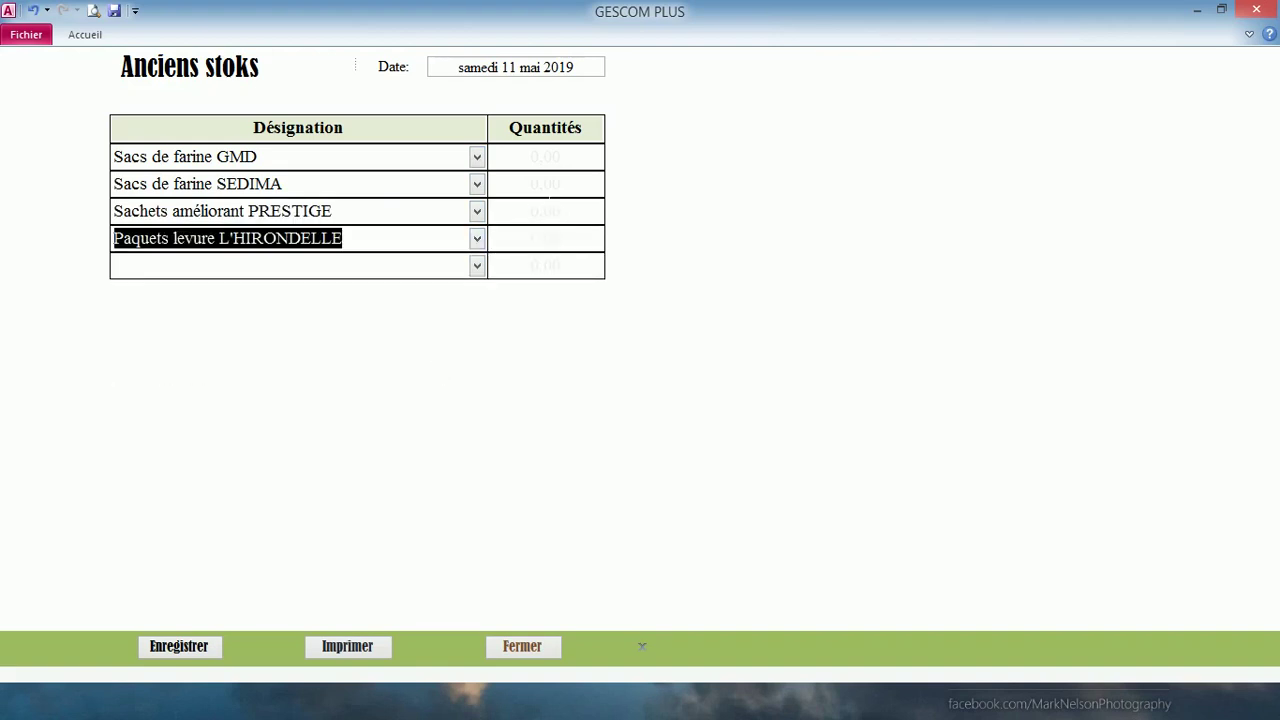
pyautogui.click(539, 157)
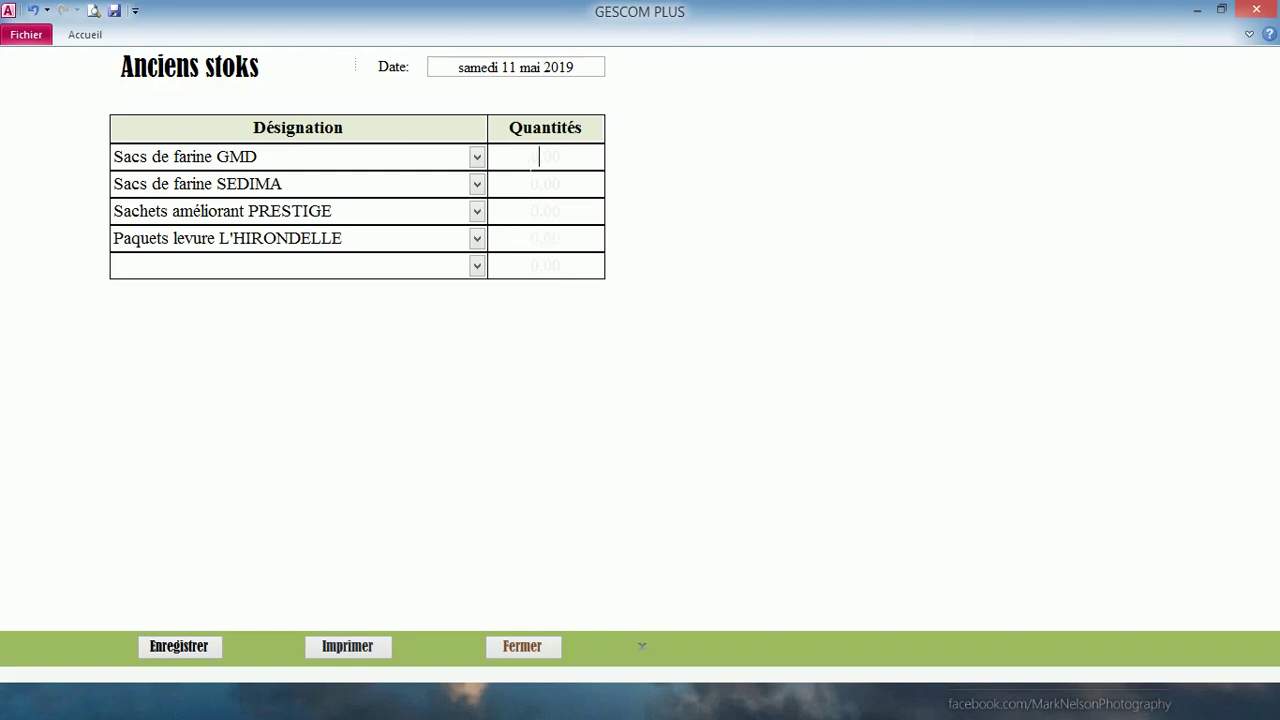
# - Enter quantities 25, 65, 62 and 33 for GMD, SEDIMA, PRESTIGE and HIRONDELLE, then save
pyautogui.write('1000')
pyautogui.write('10')
pyautogui.moveTo(530, 184); pyautogui.dragTo(561, 184)
pyautogui.press('BackSpace')
pyautogui.write('65')
pyautogui.moveTo(531, 211); pyautogui.dragTo(561, 211)
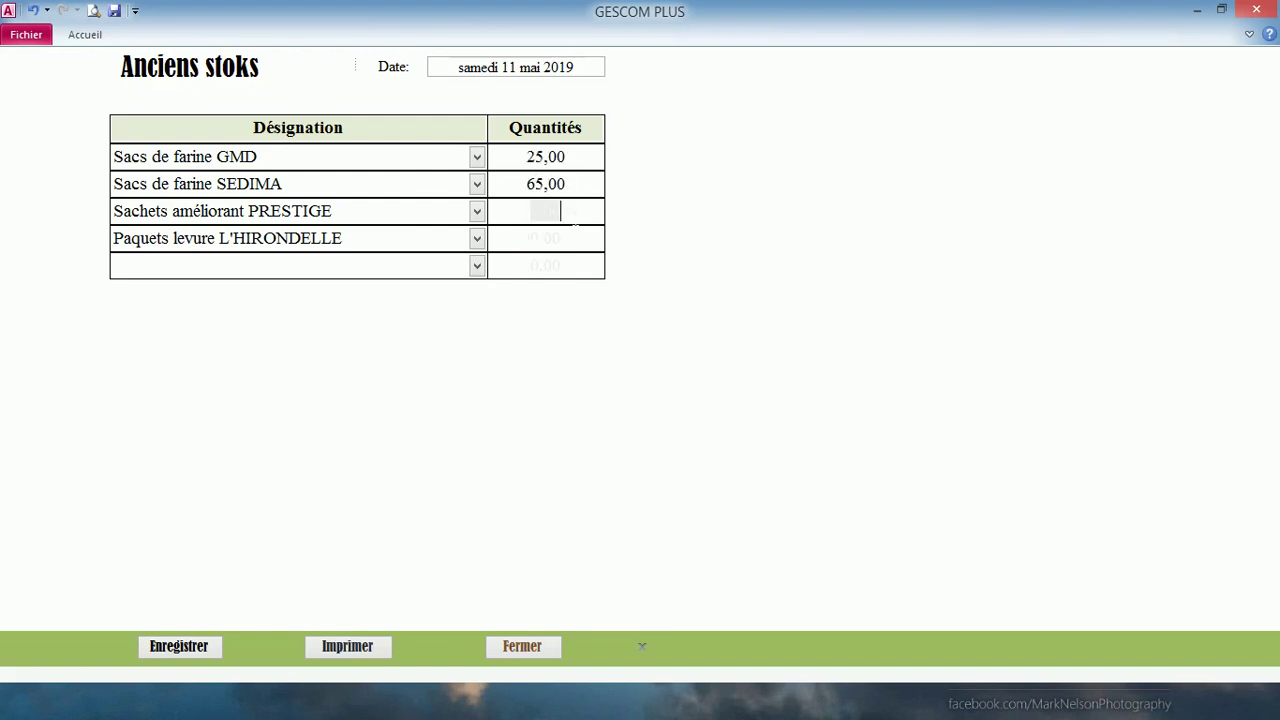
pyautogui.press('BackSpace')
pyautogui.write('84')
pyautogui.click(530, 240)
pyautogui.moveTo(531, 240); pyautogui.dragTo(561, 240)
pyautogui.press('BackSpace')
pyautogui.write('33')
pyautogui.press('Return')
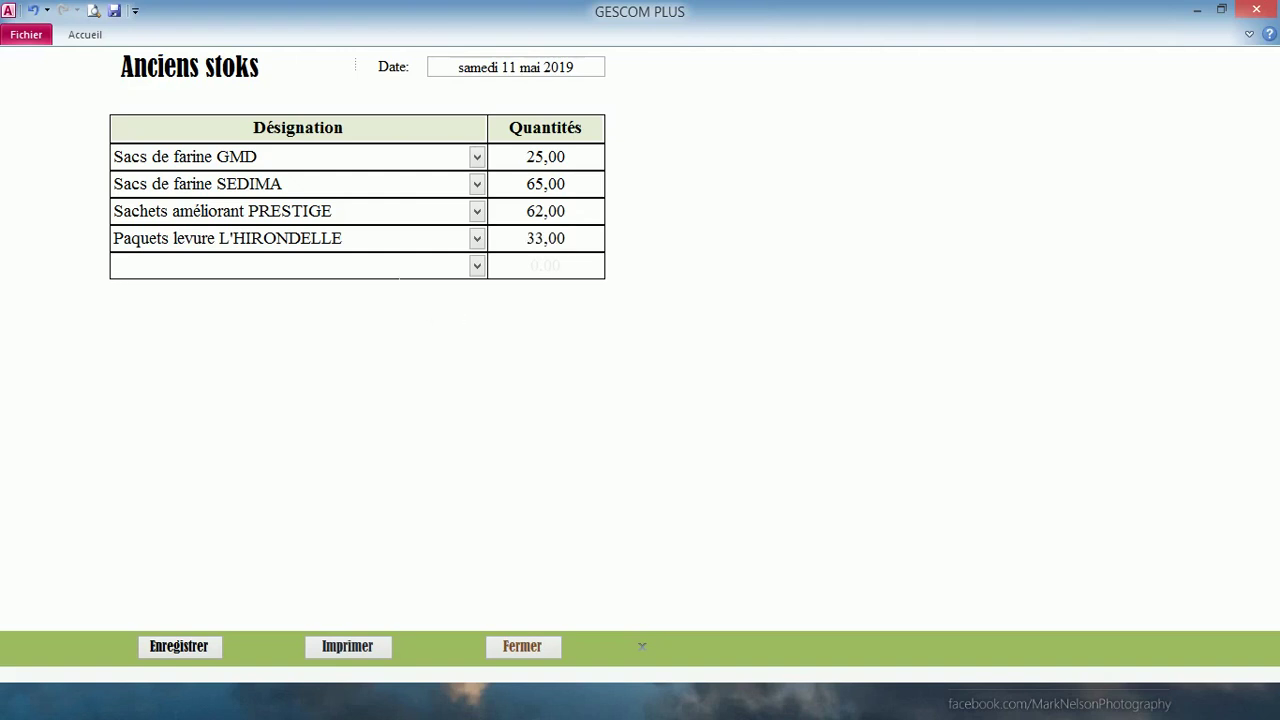
pyautogui.click(209, 656)
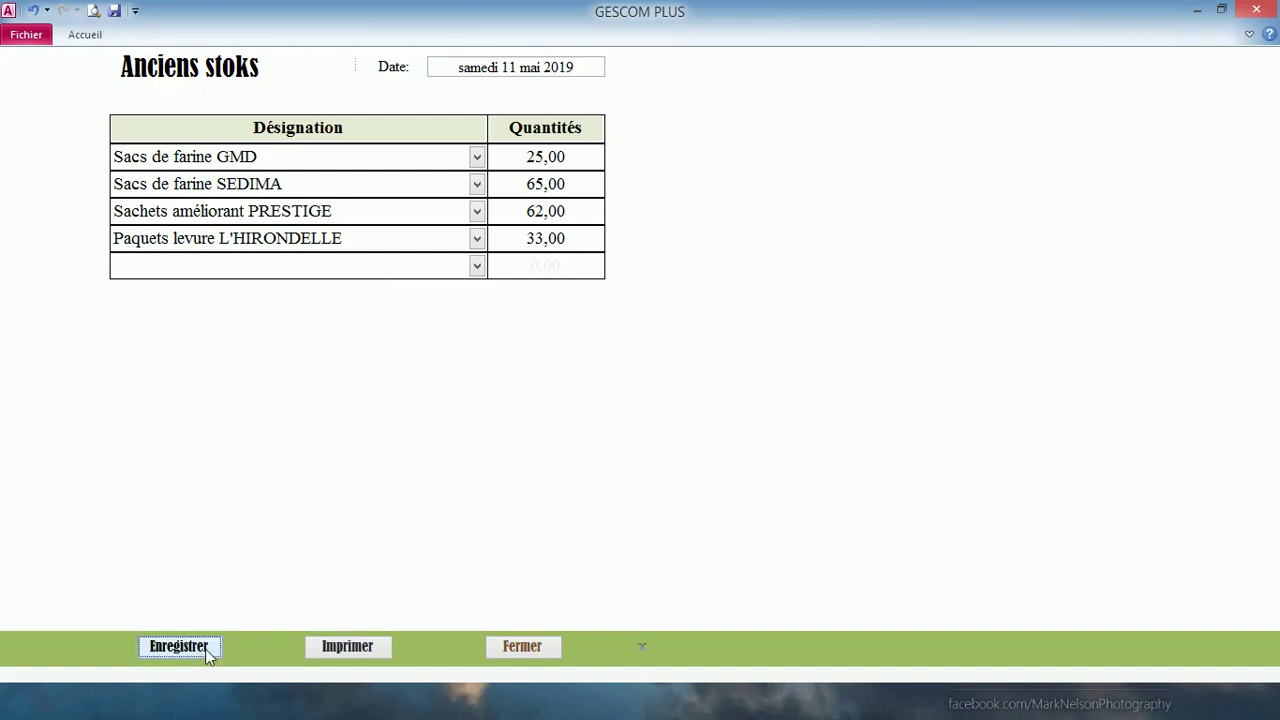
# - Close the Anciens stoks form and open the Références Caisse / Banque labels
pyautogui.click(498, 647)
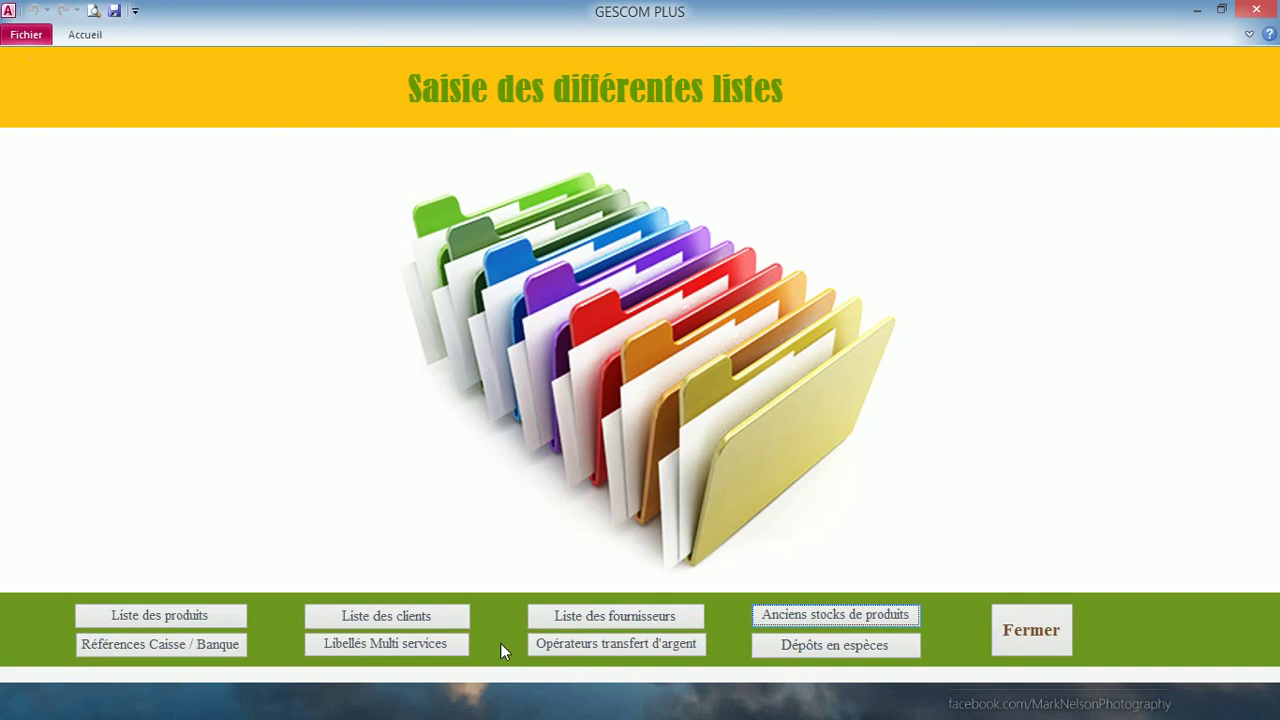
pyautogui.click(218, 645)
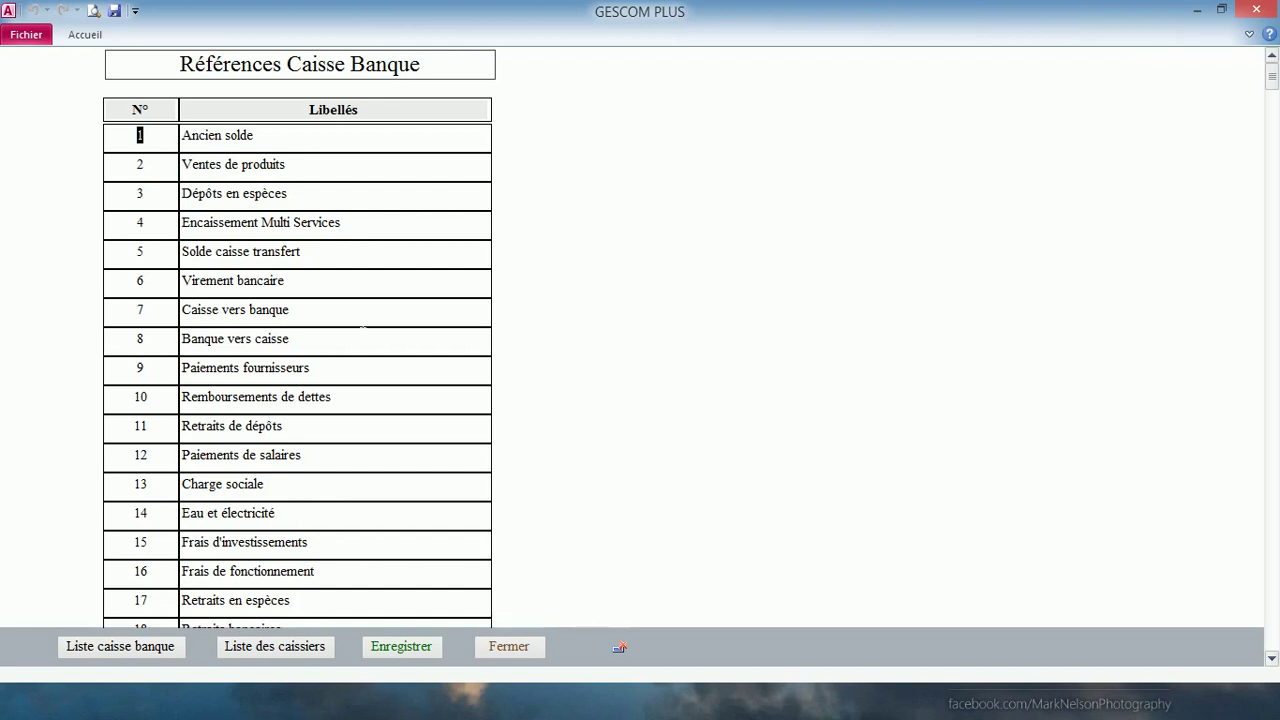
# - Add Banque CBAO and Banque CNCAS below Caisse in Liste caisse banque, then save and close
pyautogui.click(131, 648)
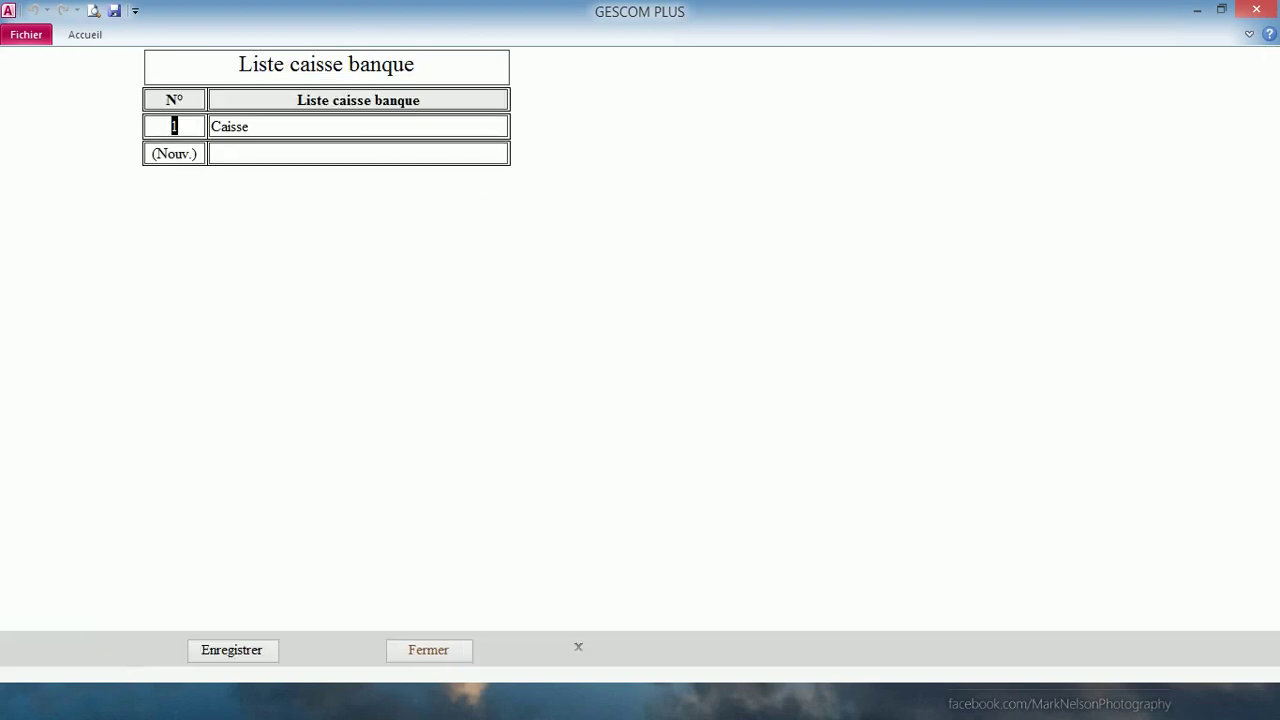
pyautogui.click(380, 153)
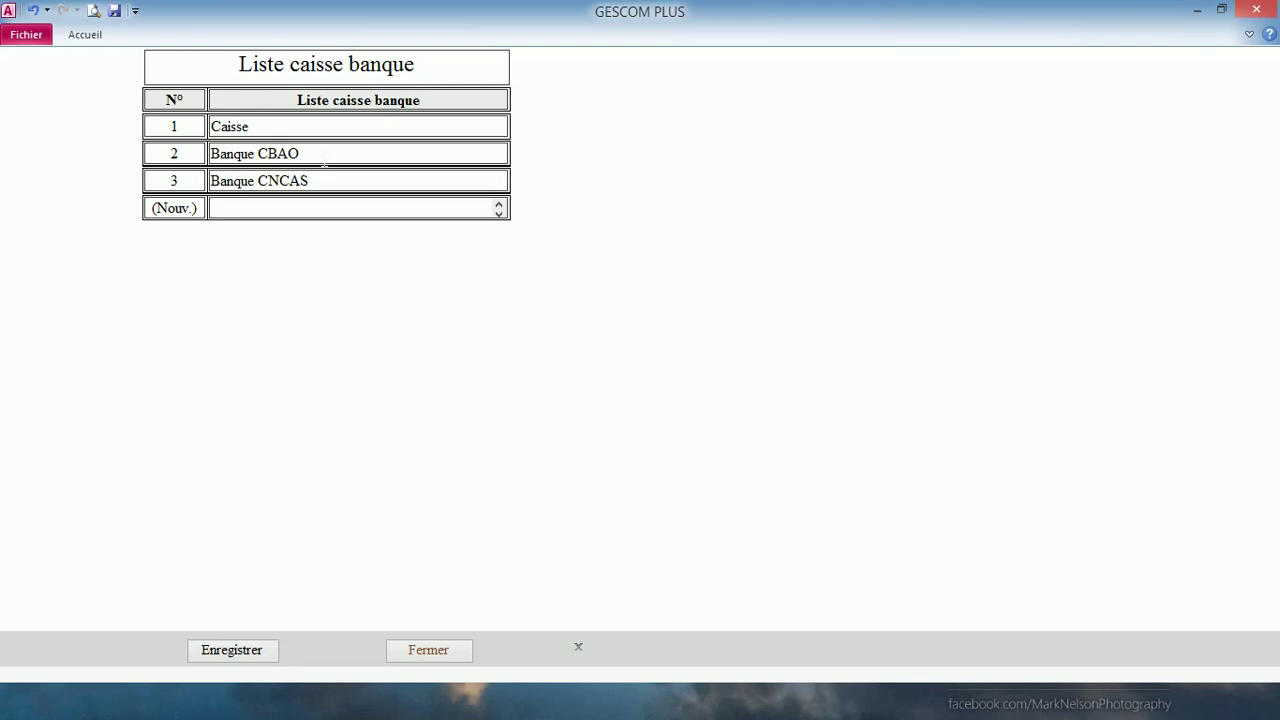
pyautogui.click(242, 652)
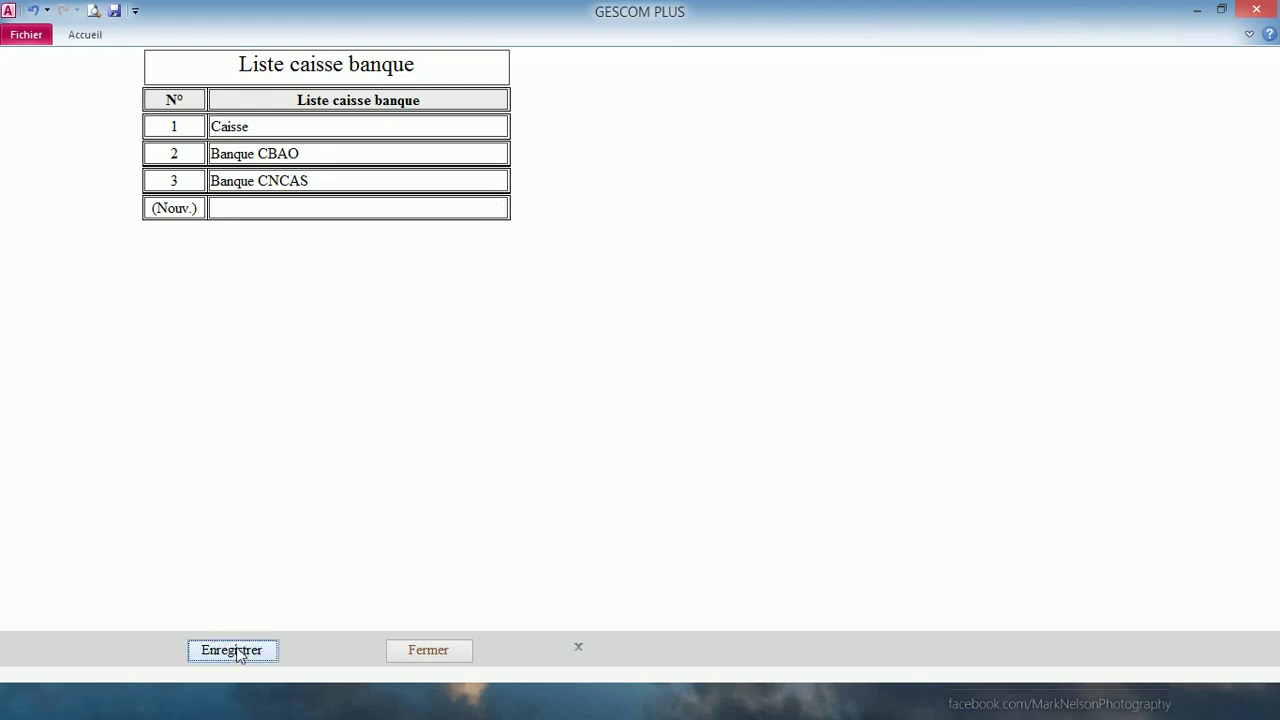
pyautogui.click(432, 652)
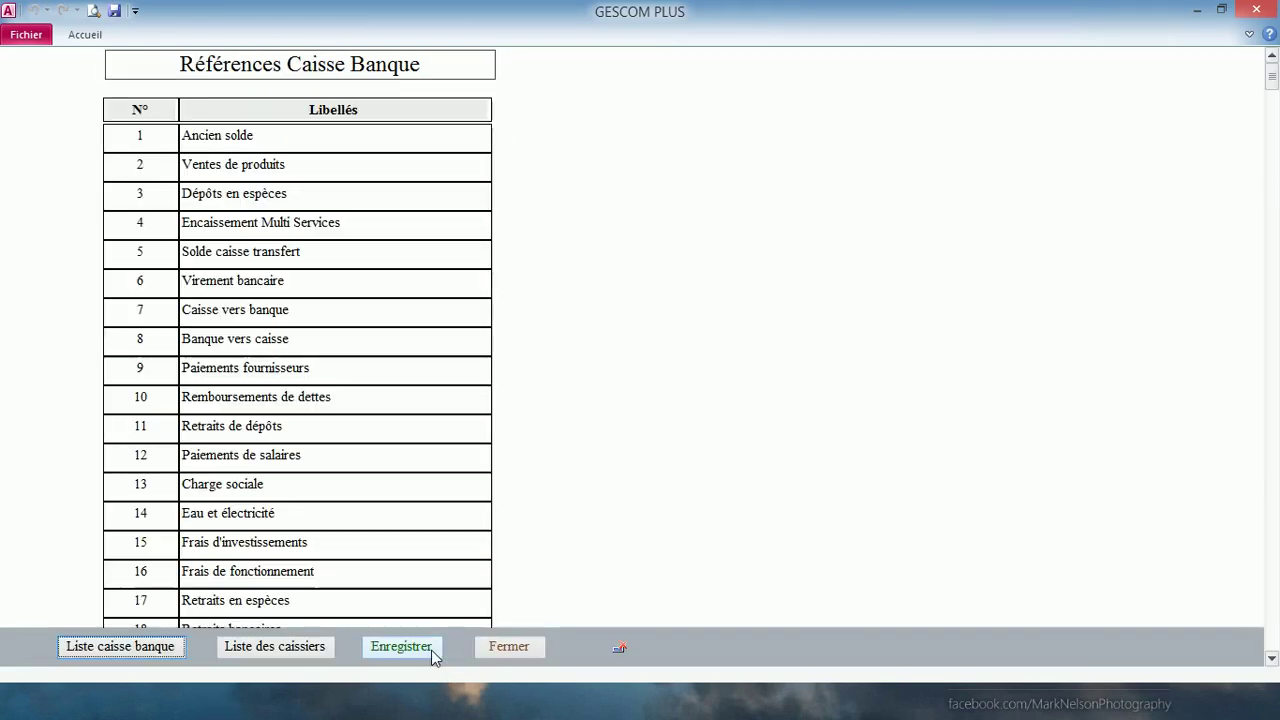
# - Enter two cashiers' full names in Liste des caissiers, save and close it, then open Libellés Multi services
pyautogui.click(300, 645)
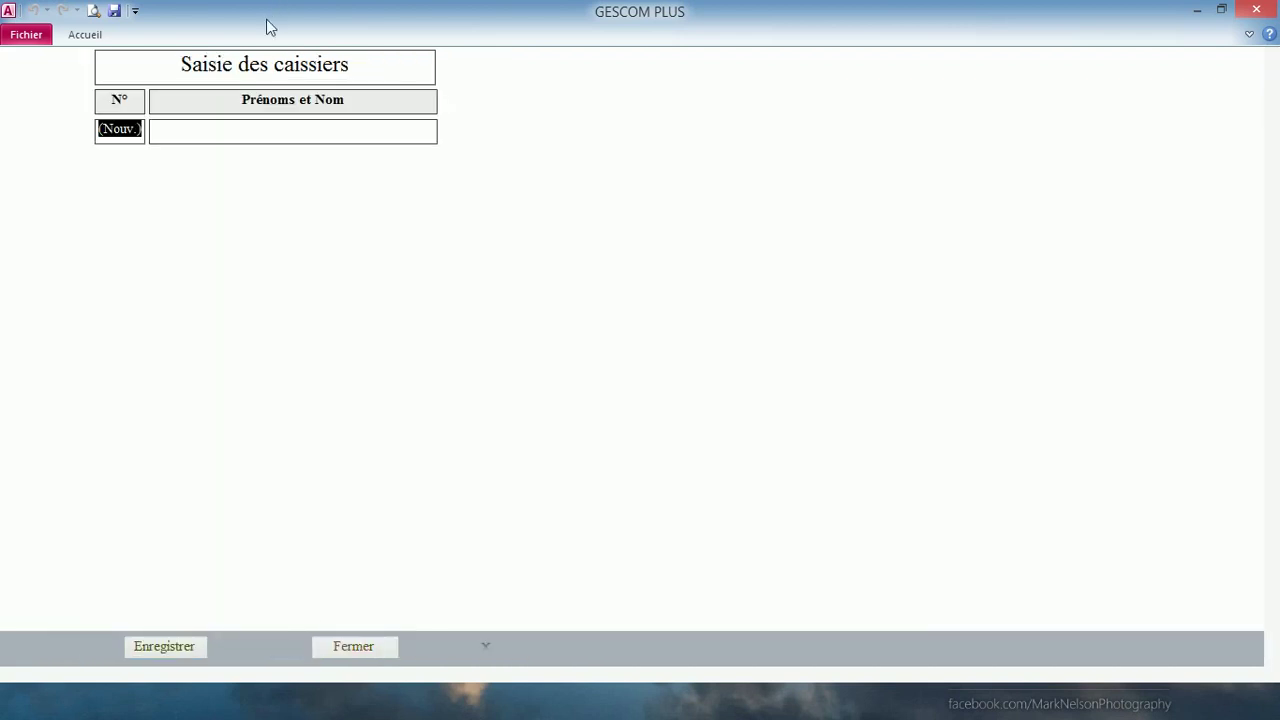
pyautogui.click(290, 131)
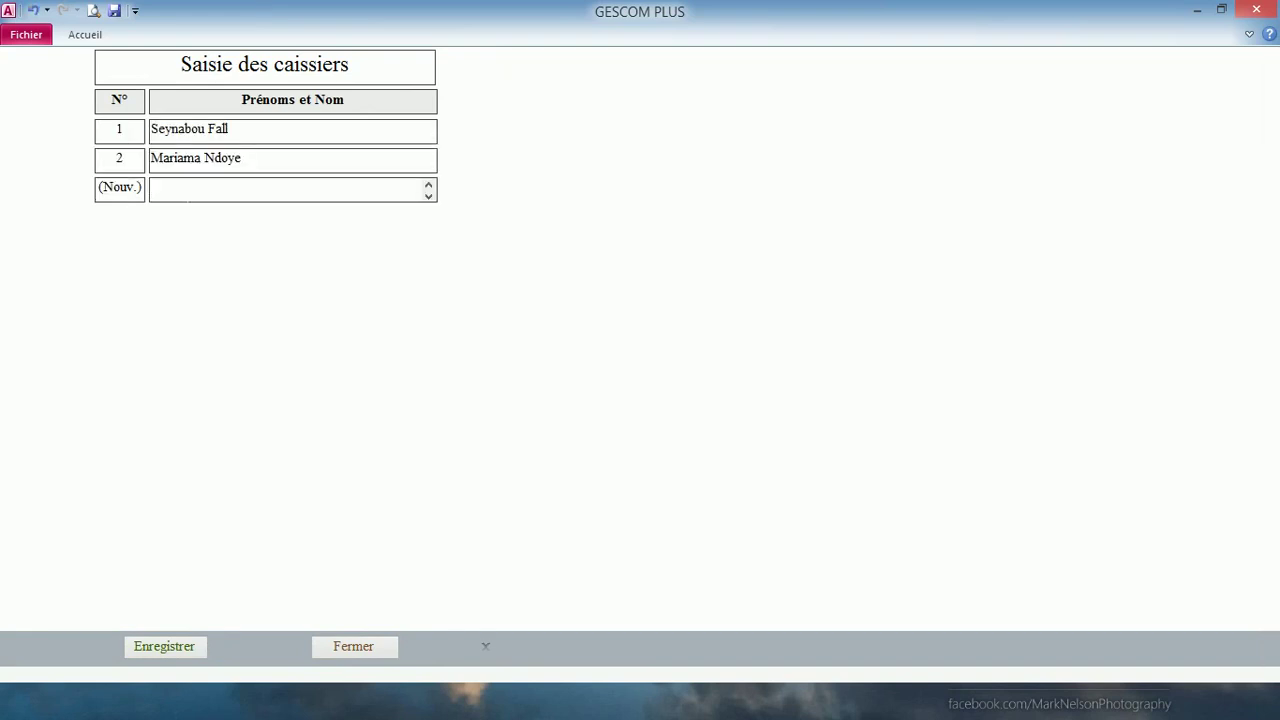
pyautogui.click(163, 646)
pyautogui.click(330, 652)
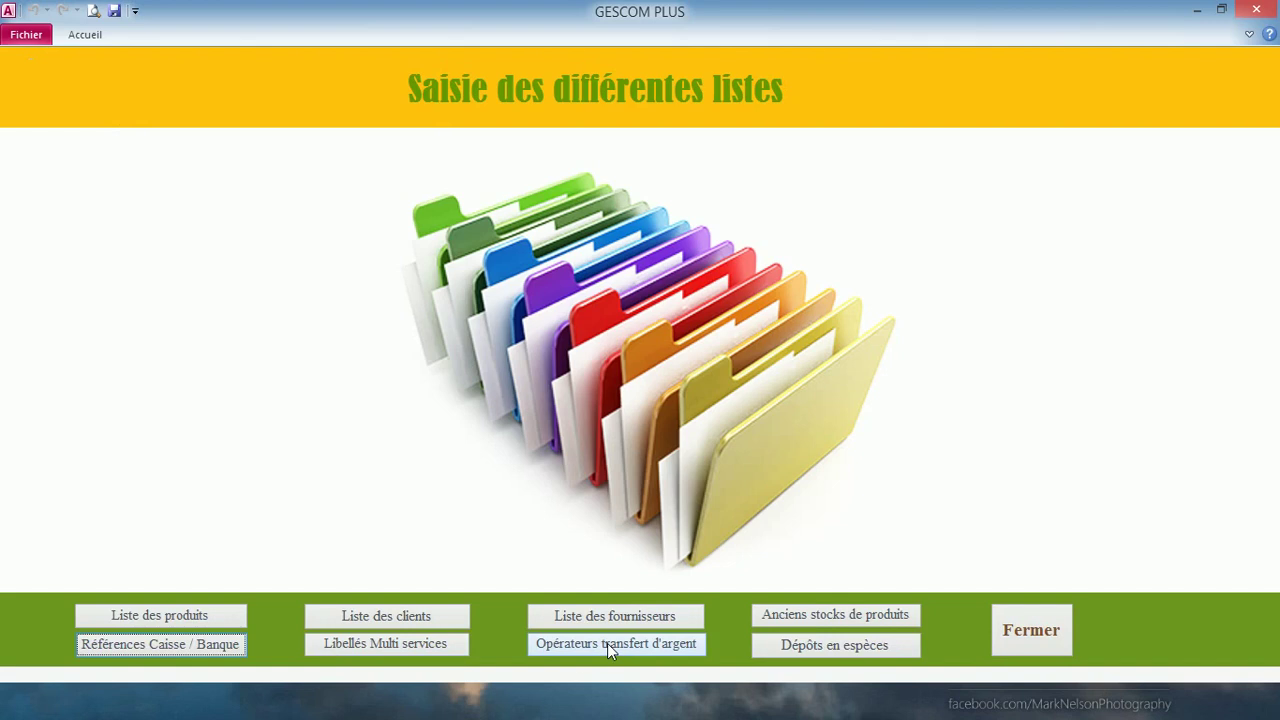
pyautogui.click(382, 643)
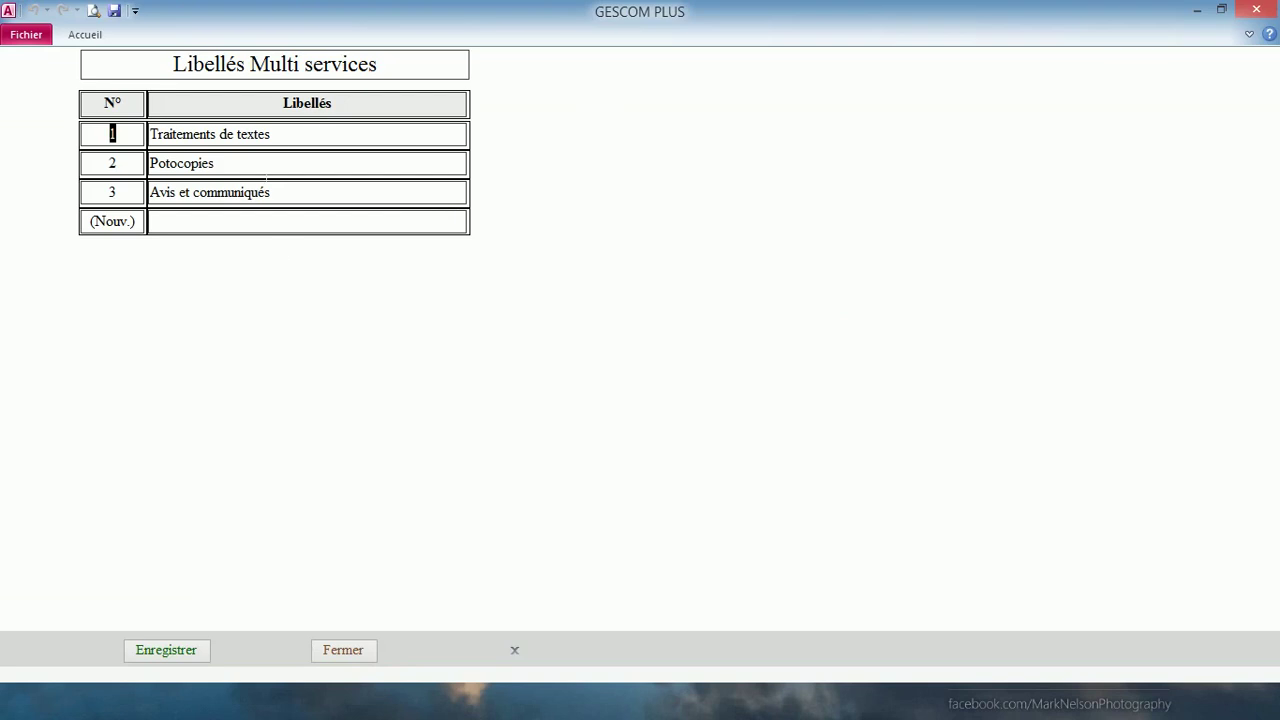
# - Save and close the multi-service labels and the operator list, Wari through Tigo Cash
pyautogui.click(167, 651)
pyautogui.click(318, 652)
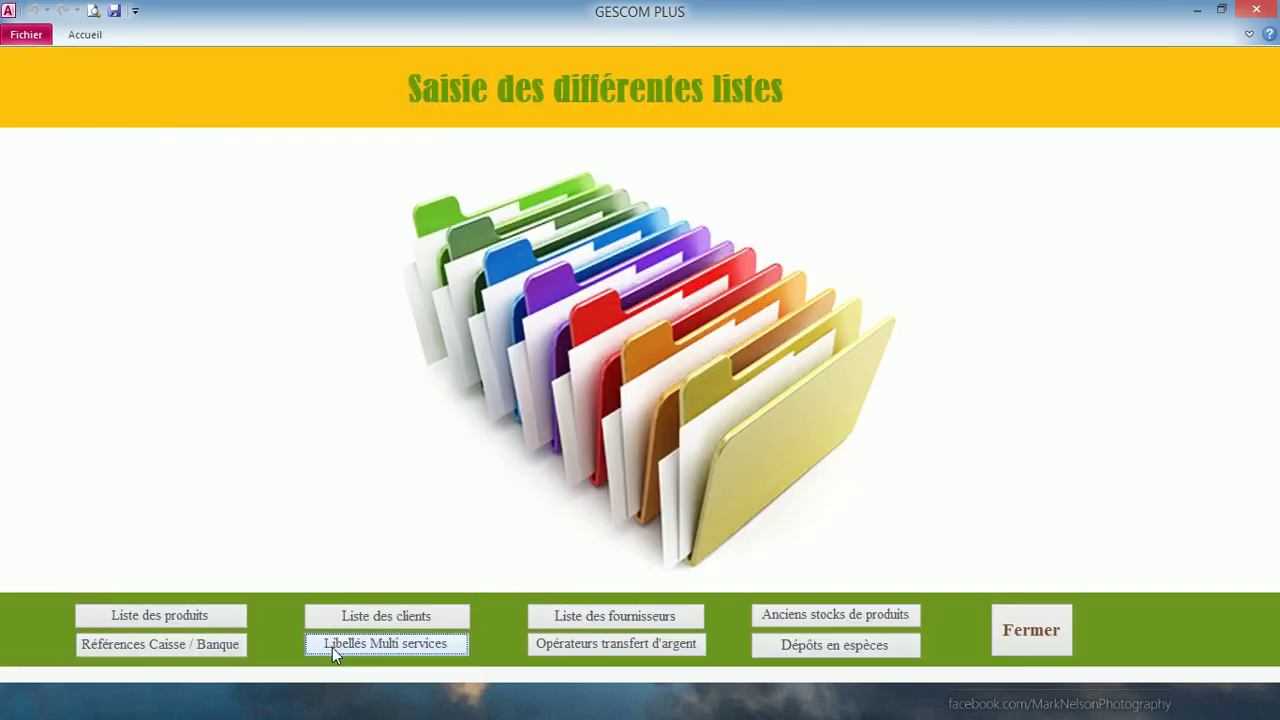
pyautogui.click(565, 641)
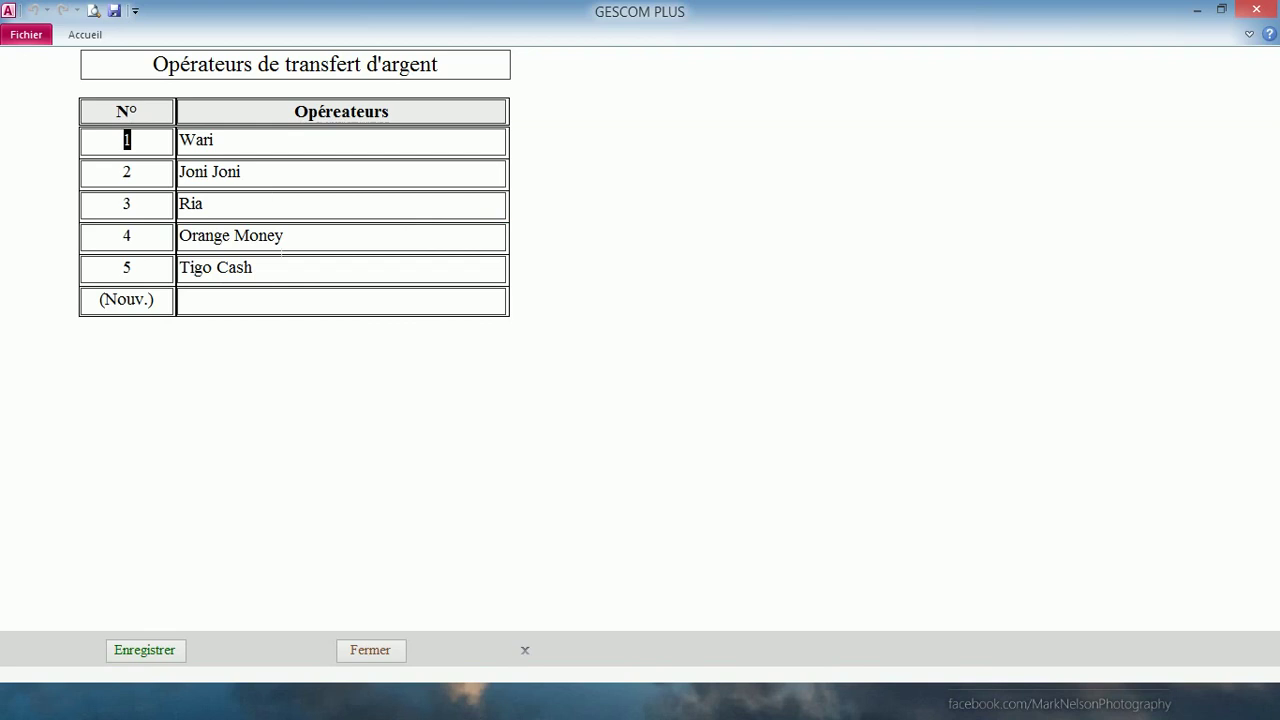
pyautogui.click(160, 653)
pyautogui.click(369, 655)
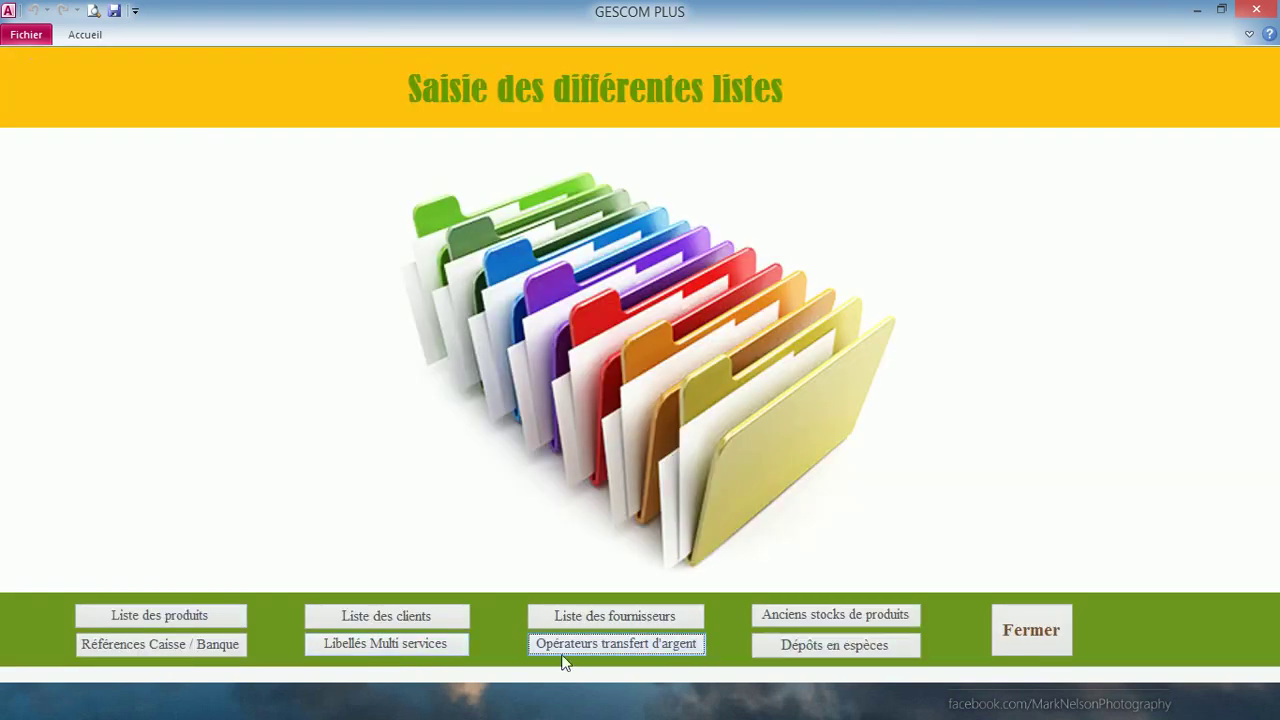
pyautogui.click(762, 646)
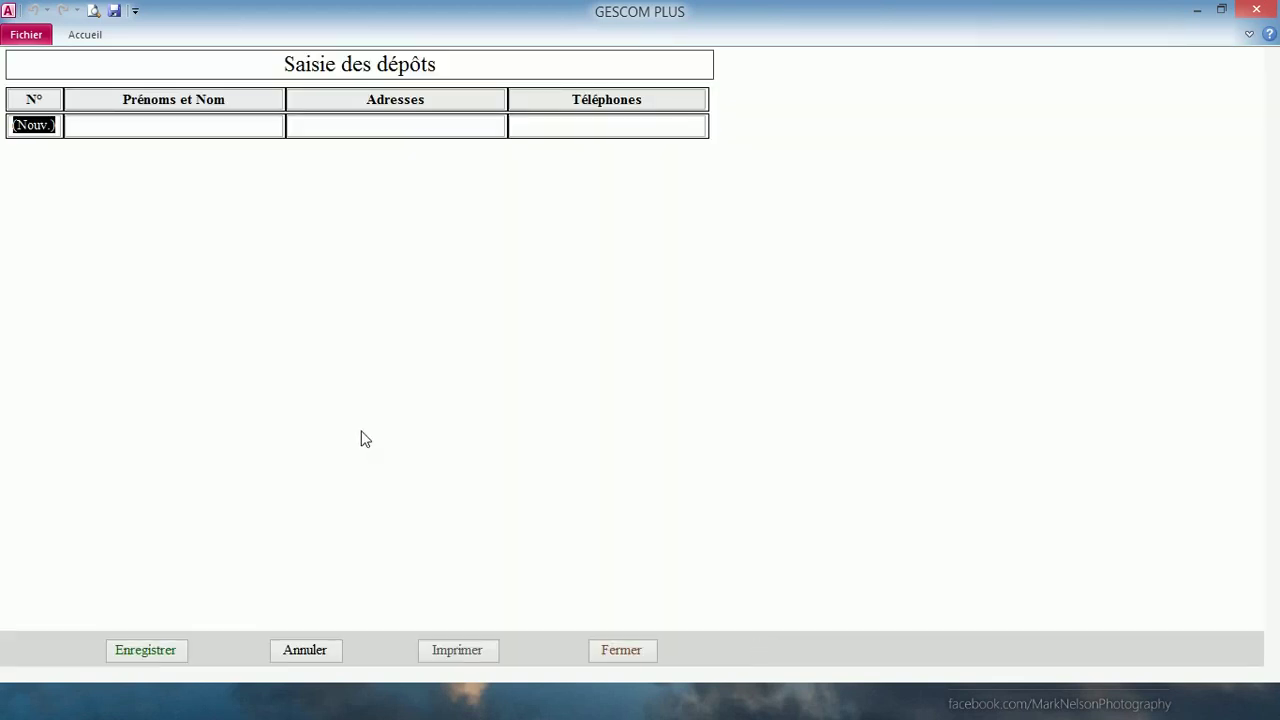
# - Save the deposit entry, close the deposits form and lists menu, and quit GESCOM PLUS
pyautogui.click(123, 128)
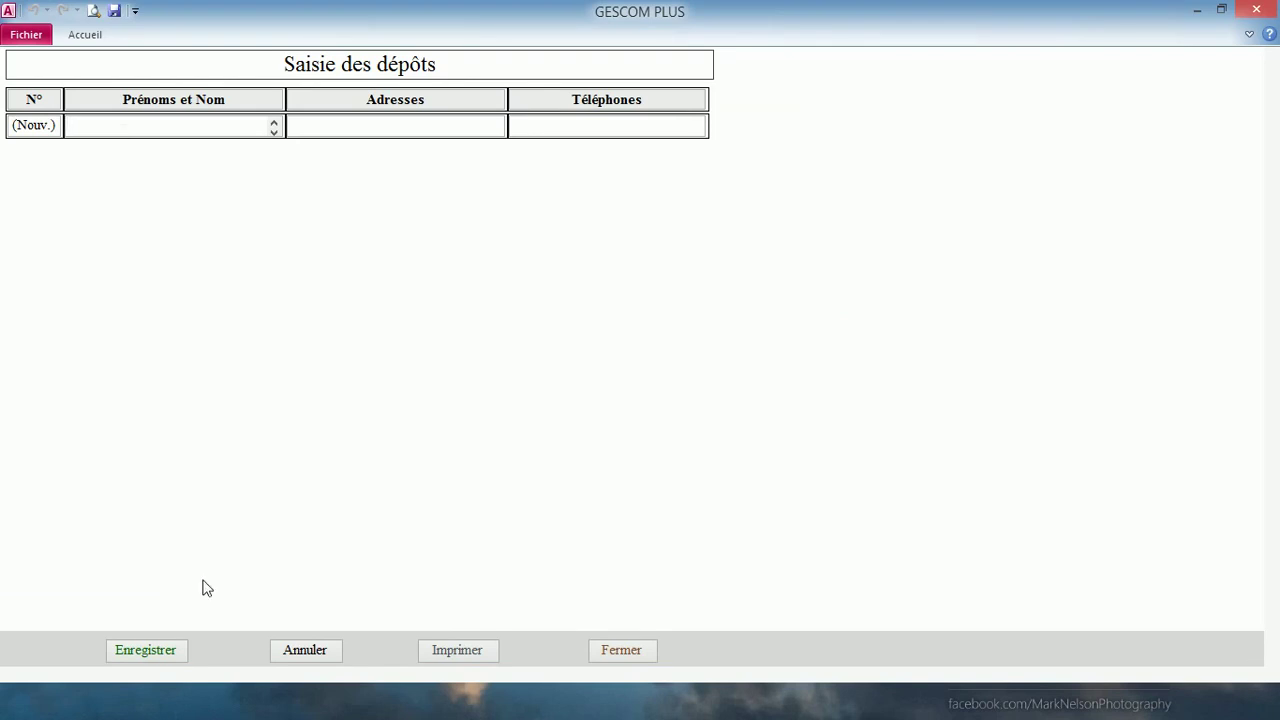
pyautogui.click(165, 647)
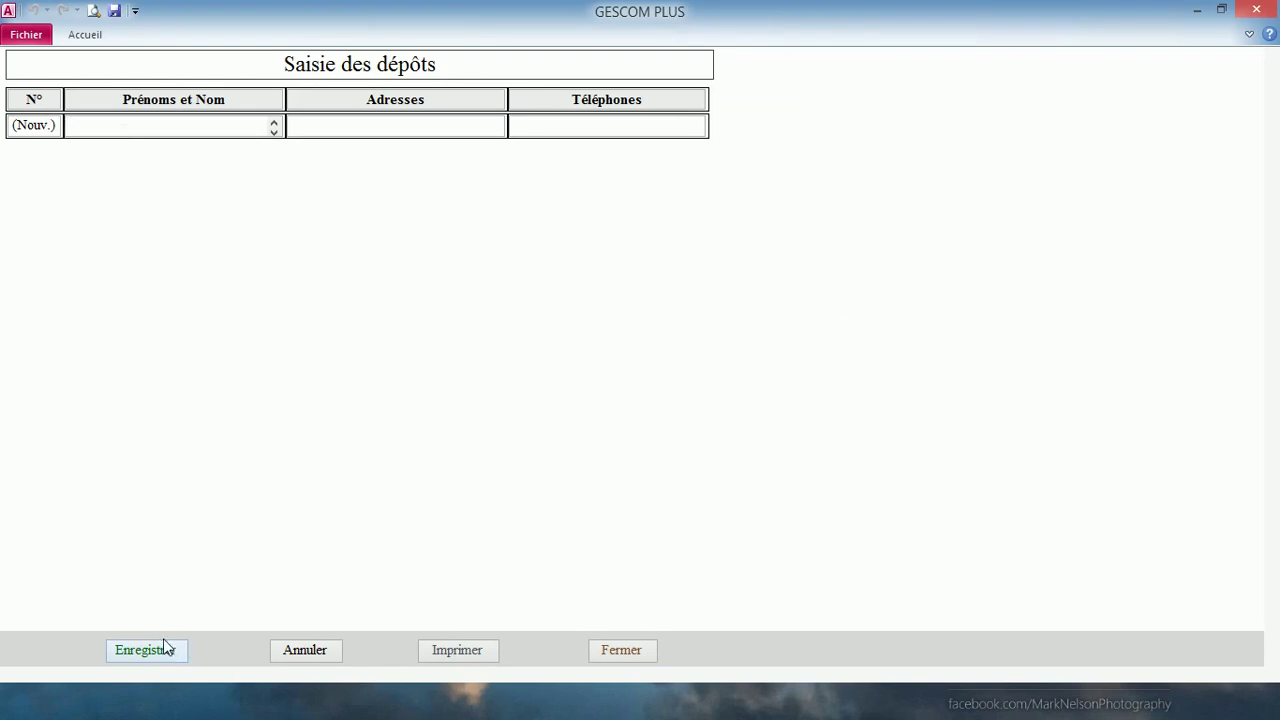
pyautogui.click(622, 651)
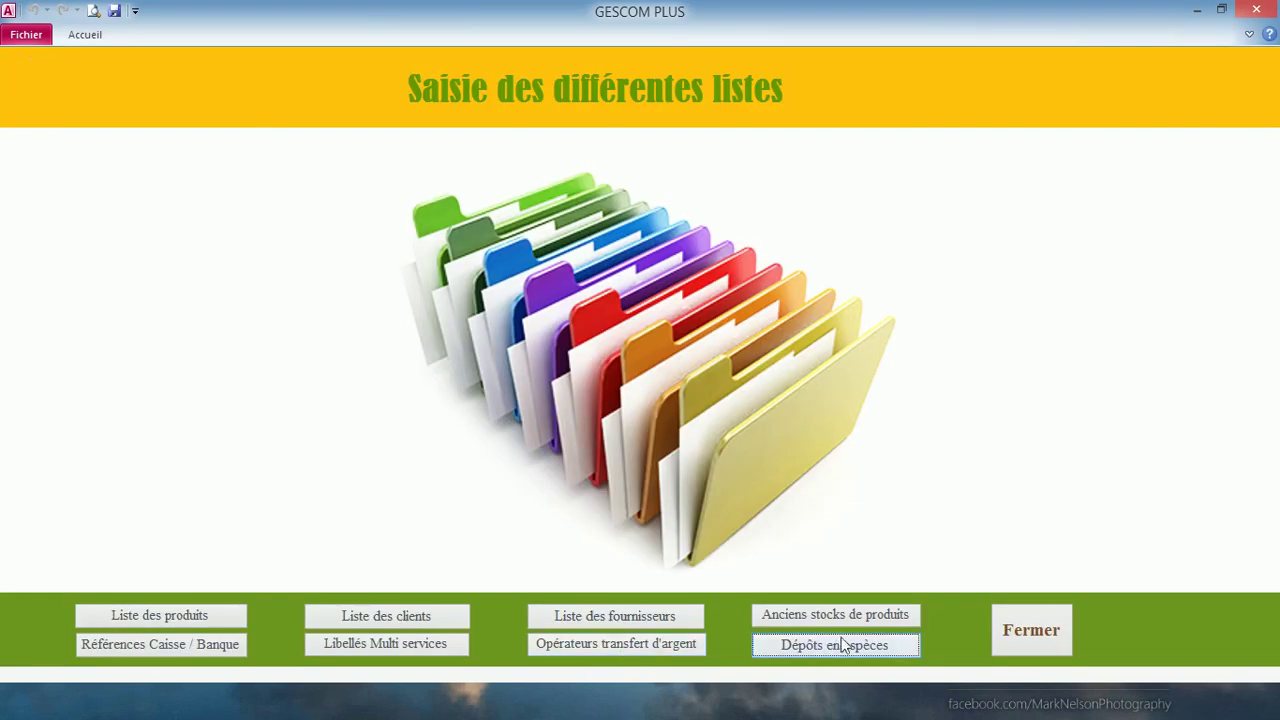
pyautogui.click(1025, 634)
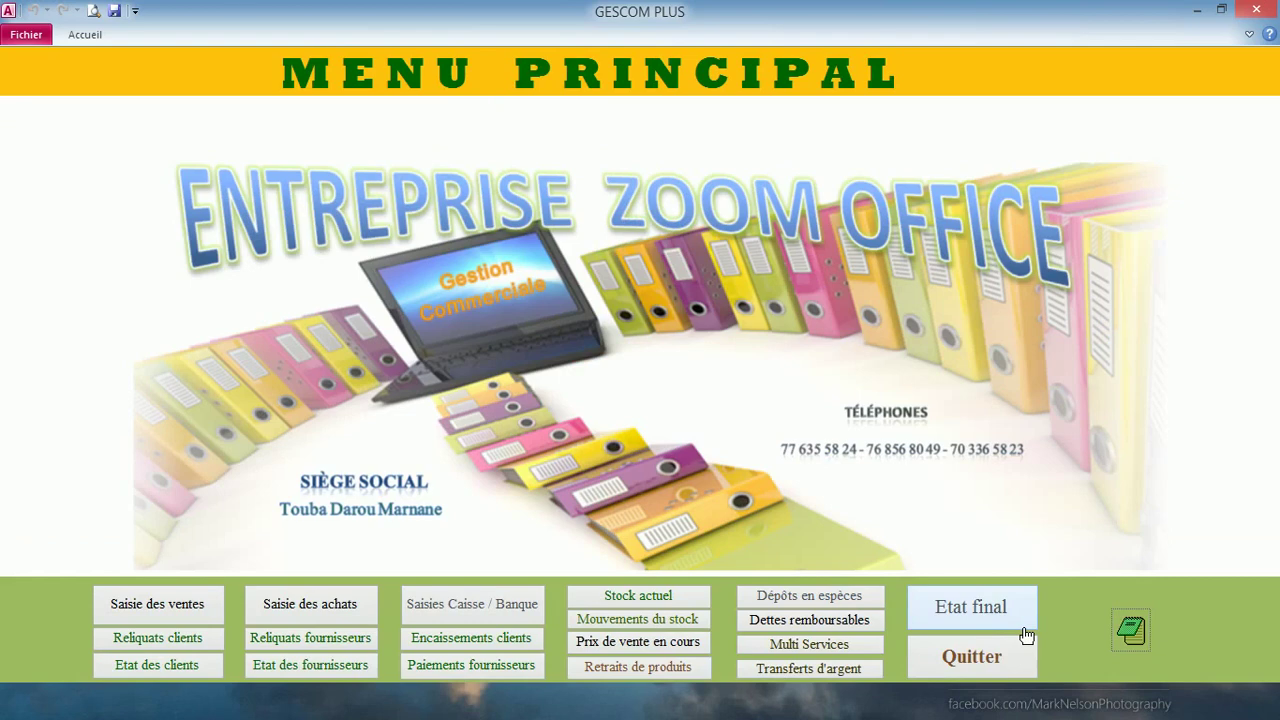
pyautogui.click(1025, 645)
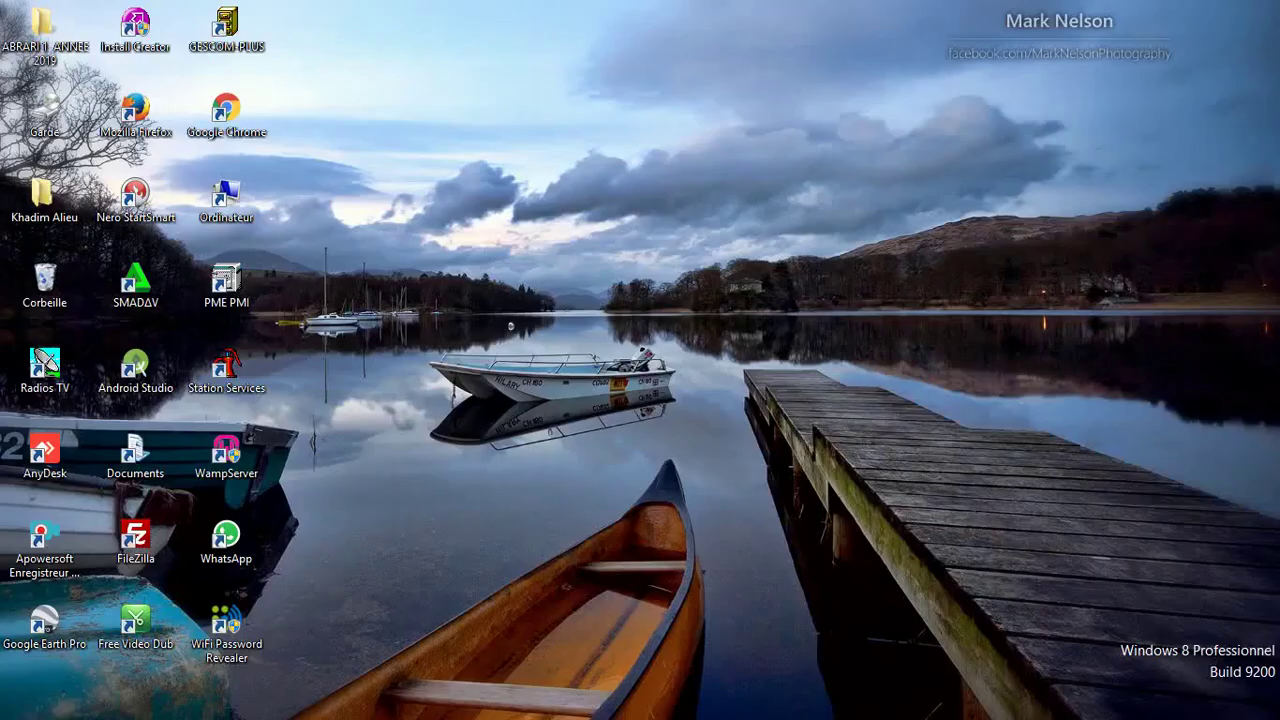
# - Relaunch GESCOM PLUS from the desktop, log in with the password, and open Stock actuel
pyautogui.doubleClick(221, 50)
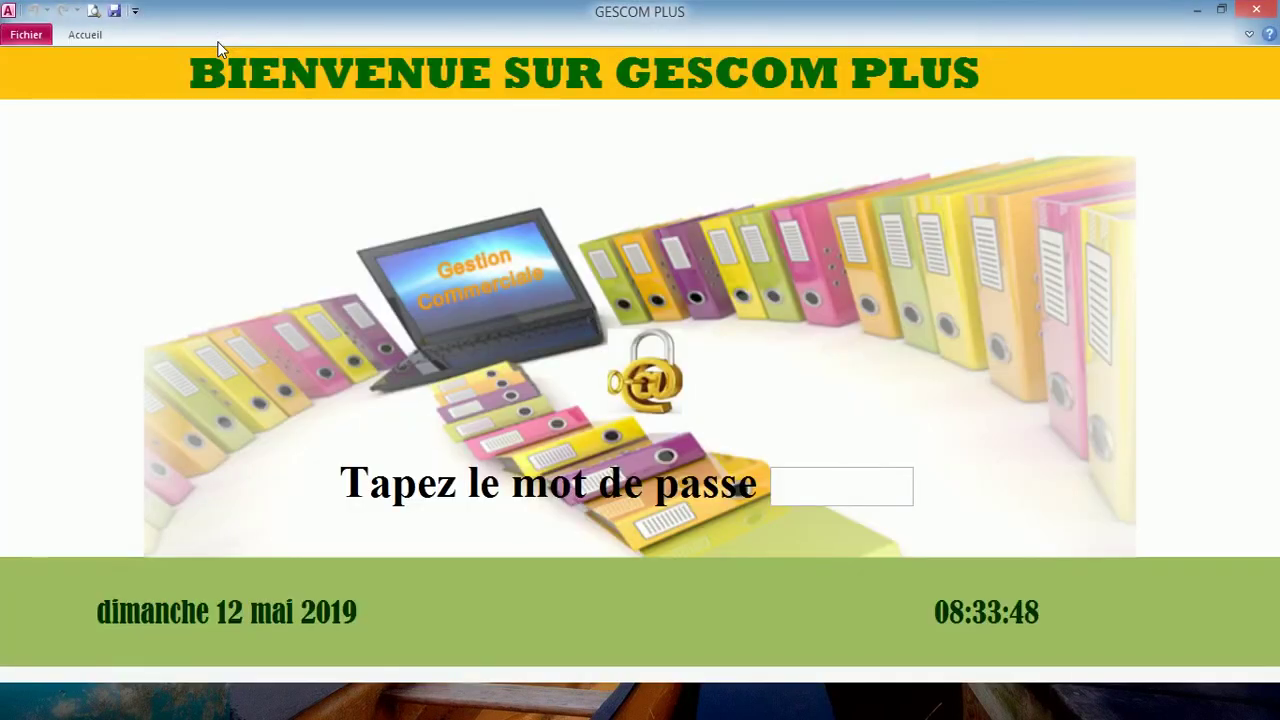
pyautogui.write('****')
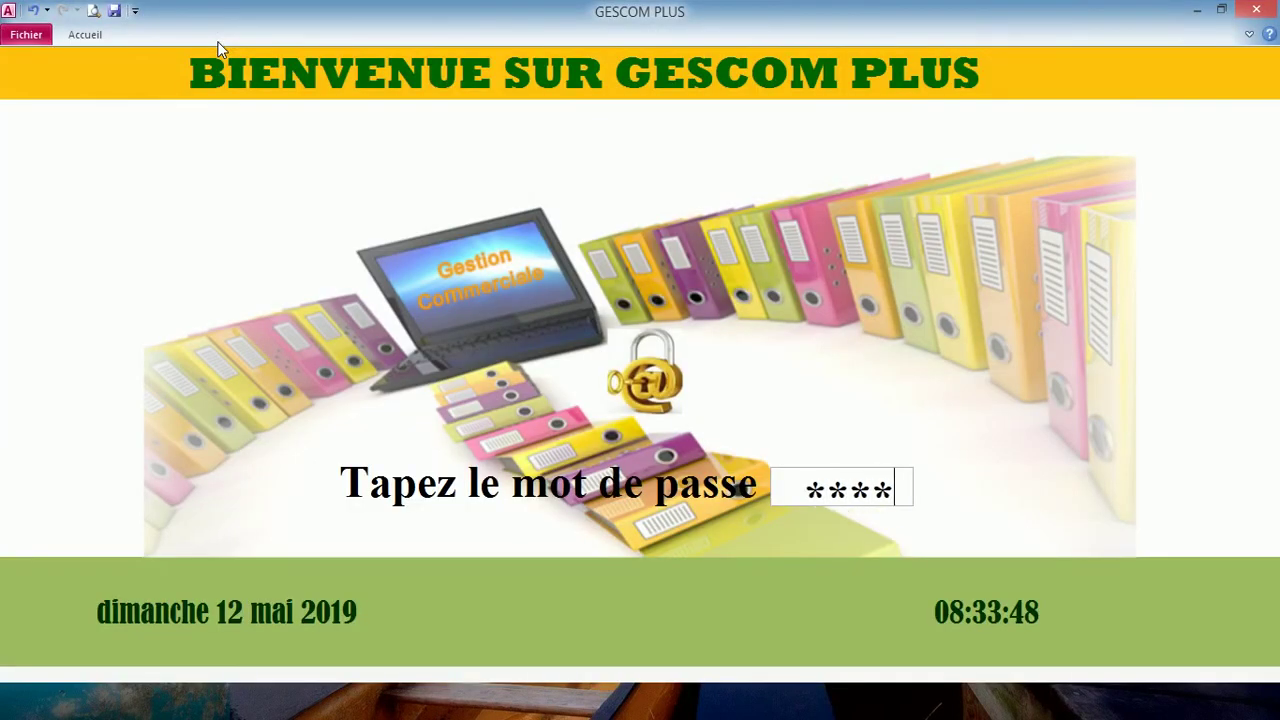
pyautogui.press('Return')
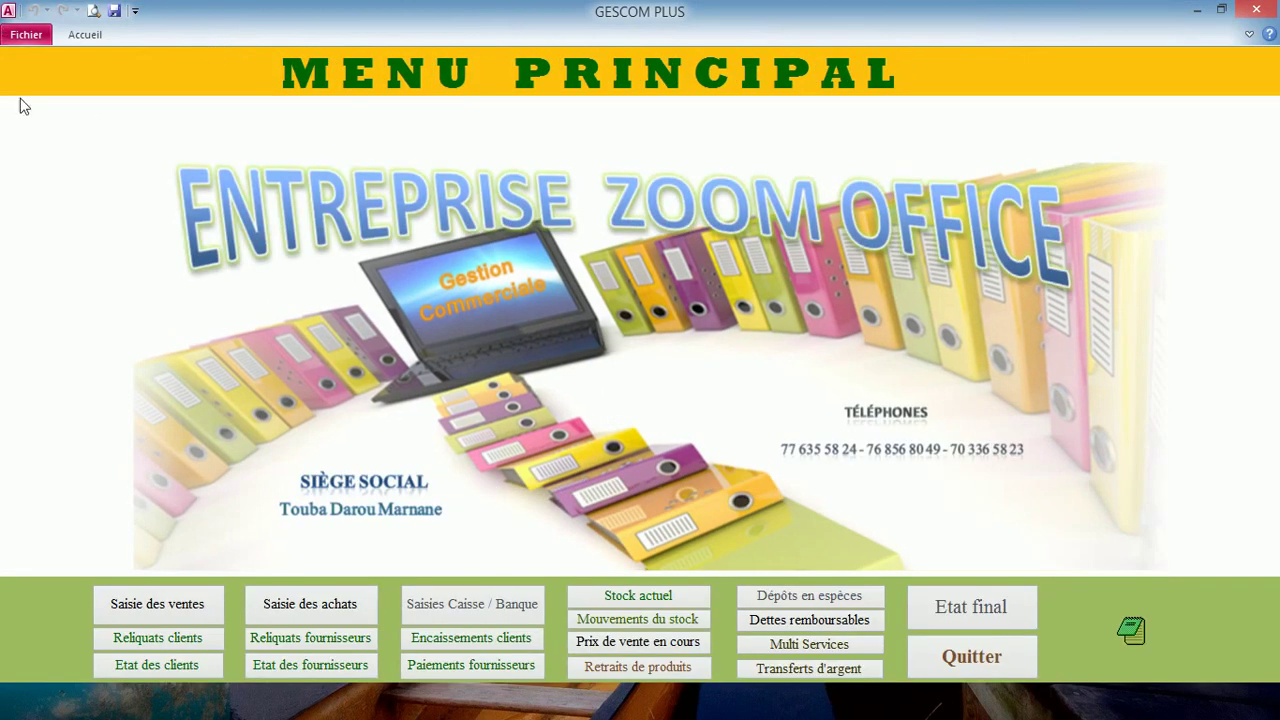
pyautogui.click(618, 598)
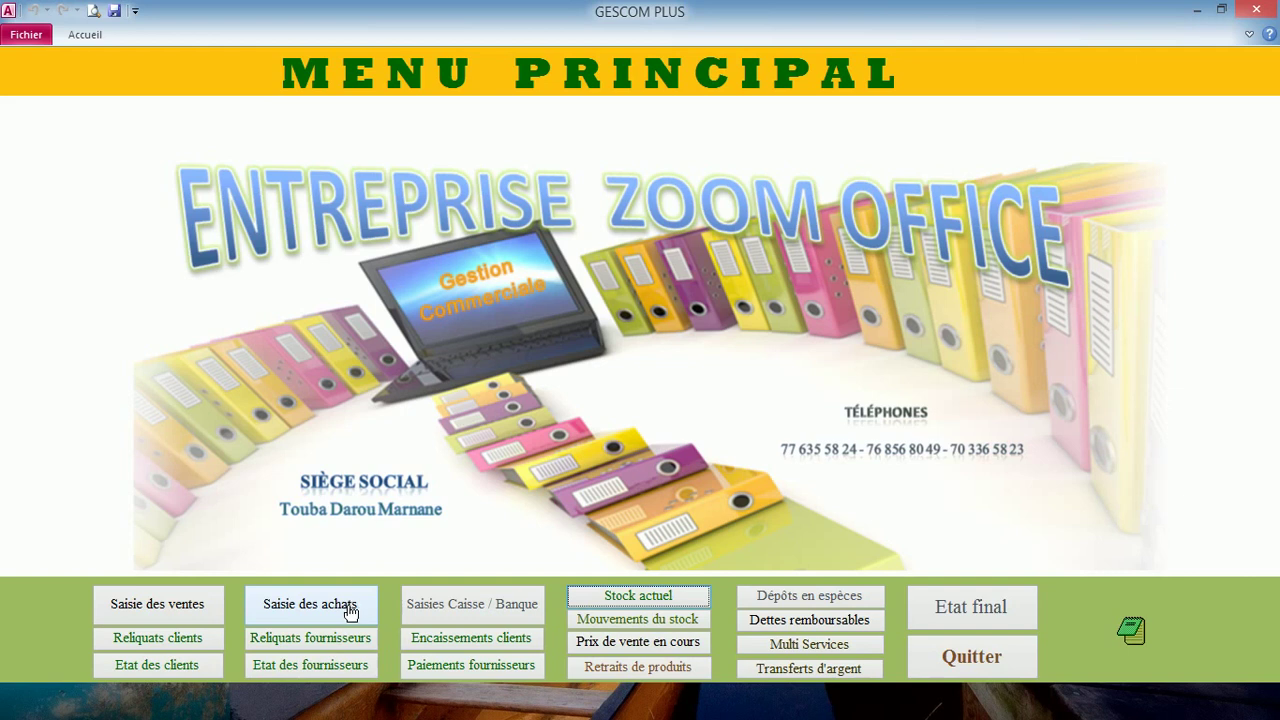
# - Open the blank Saisie des achats purchase entry form from the main menu
pyautogui.click(350, 608)
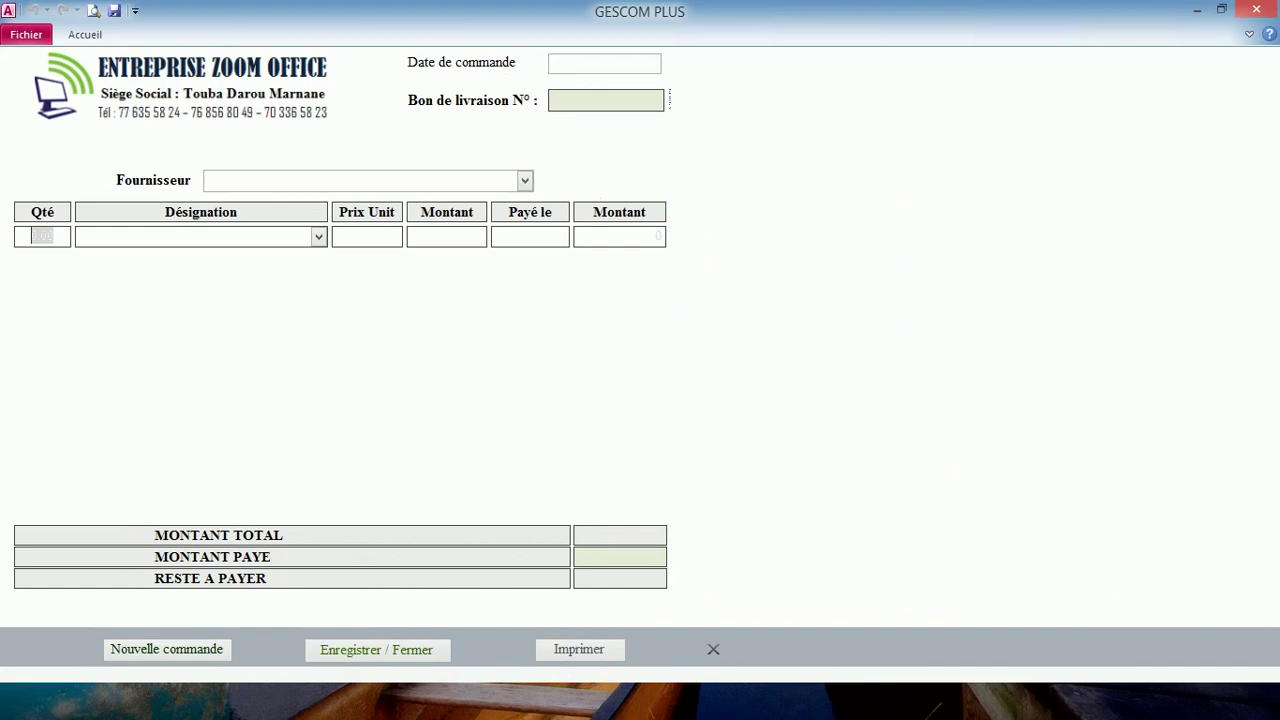
# - Date purchase order 1001 on 11/05/2019 and choose Les grands moulins as supplier
pyautogui.click(604, 62)
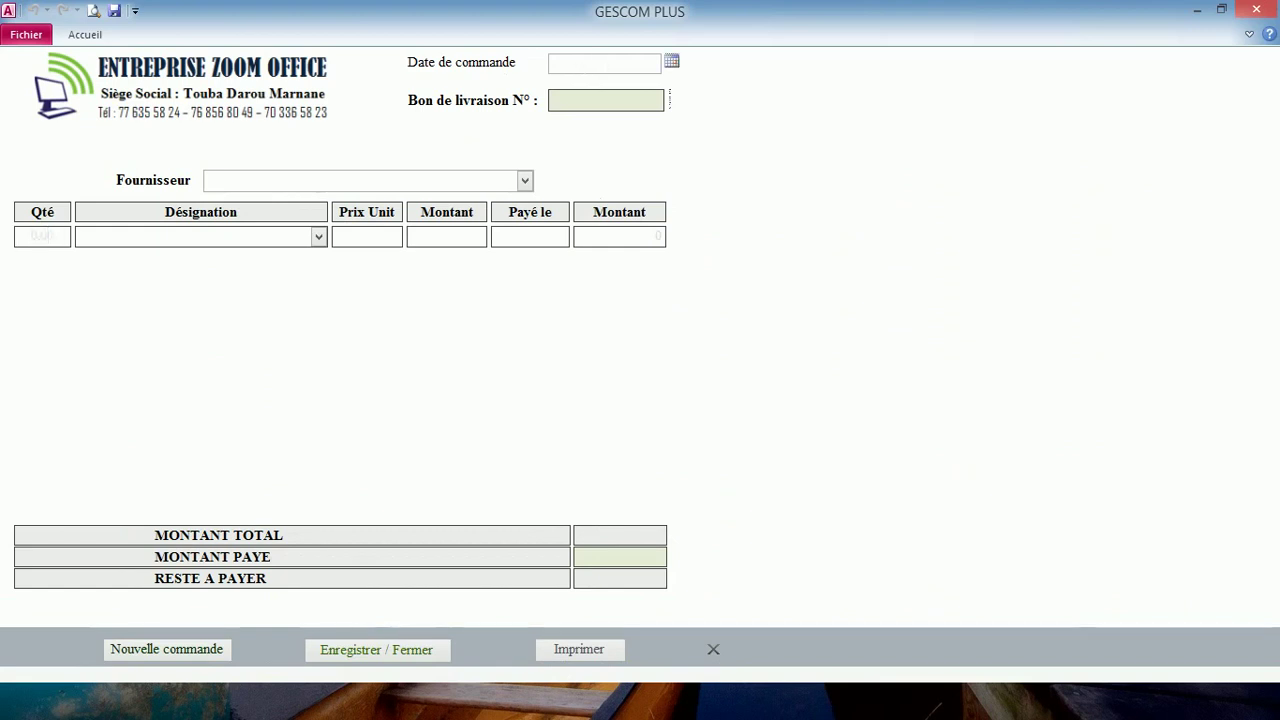
pyautogui.click(672, 62)
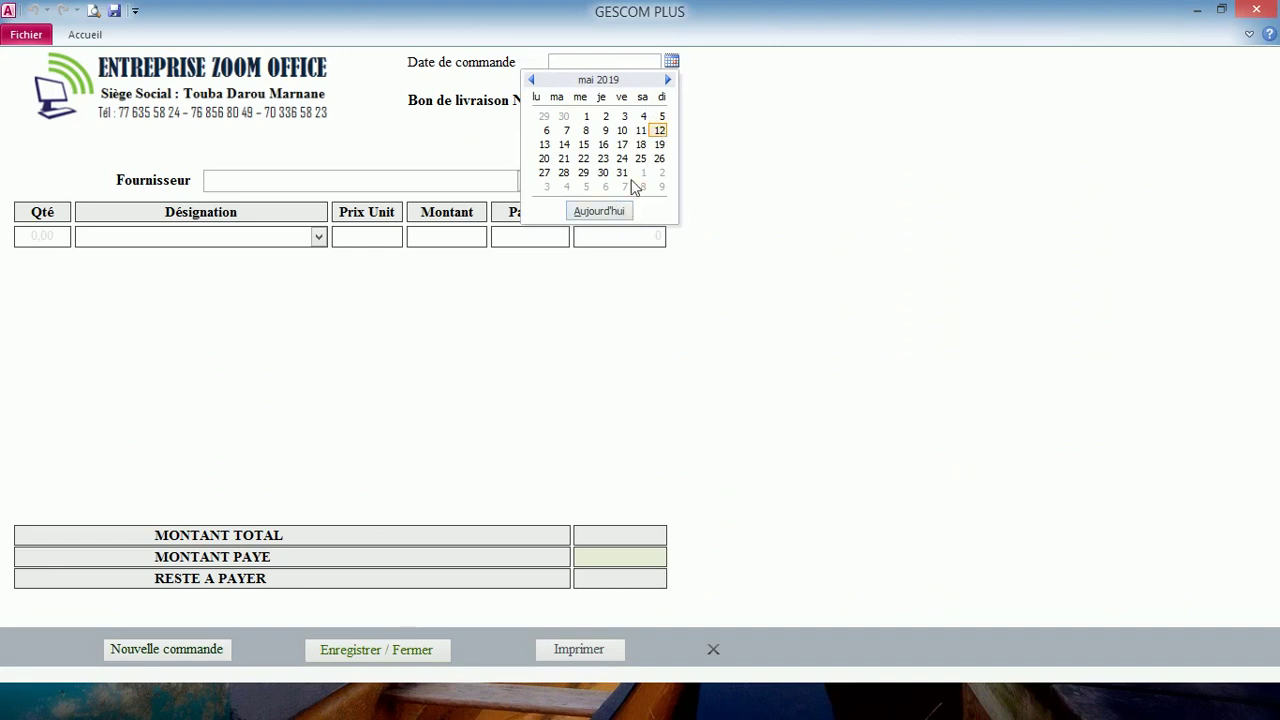
pyautogui.click(640, 130)
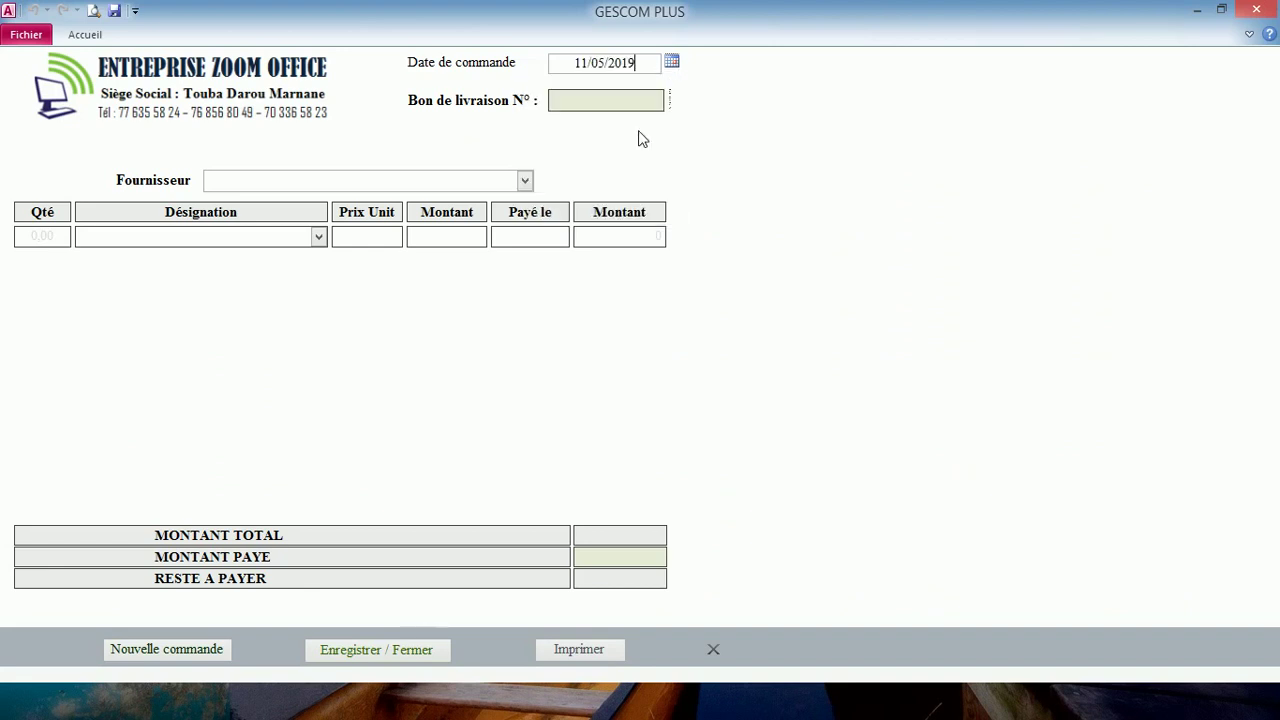
pyautogui.click(606, 100)
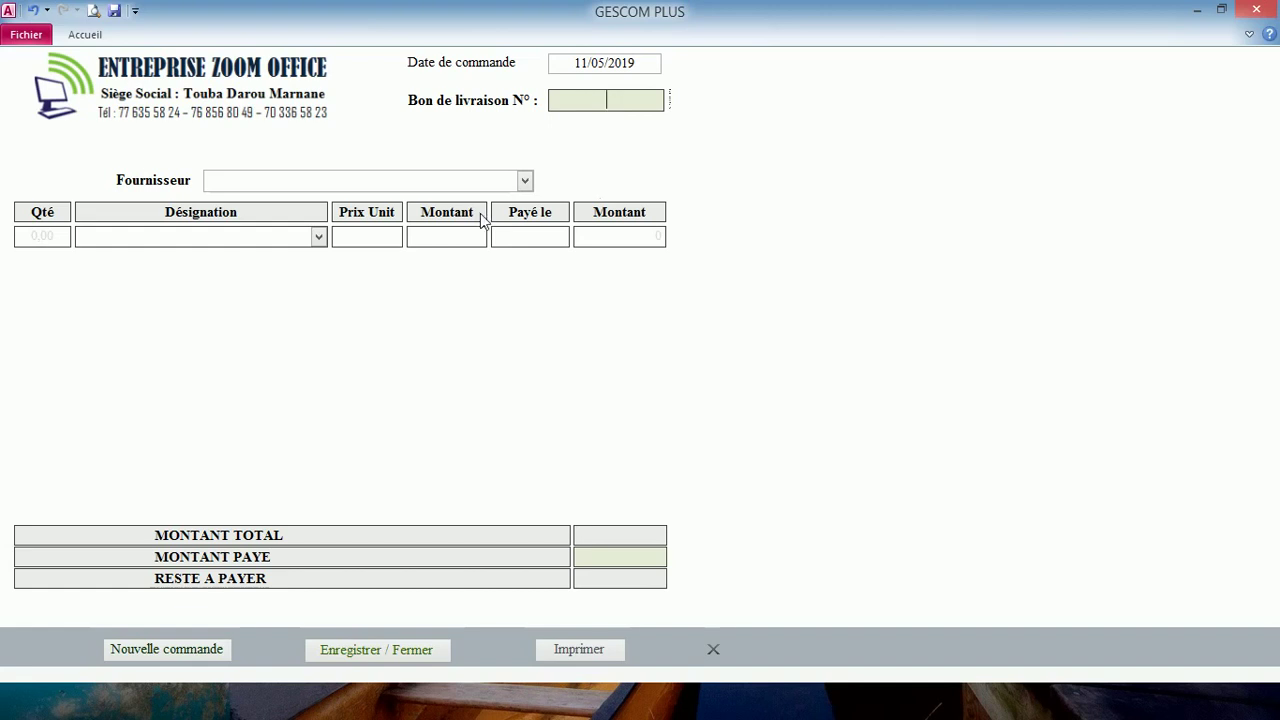
pyautogui.click(525, 182)
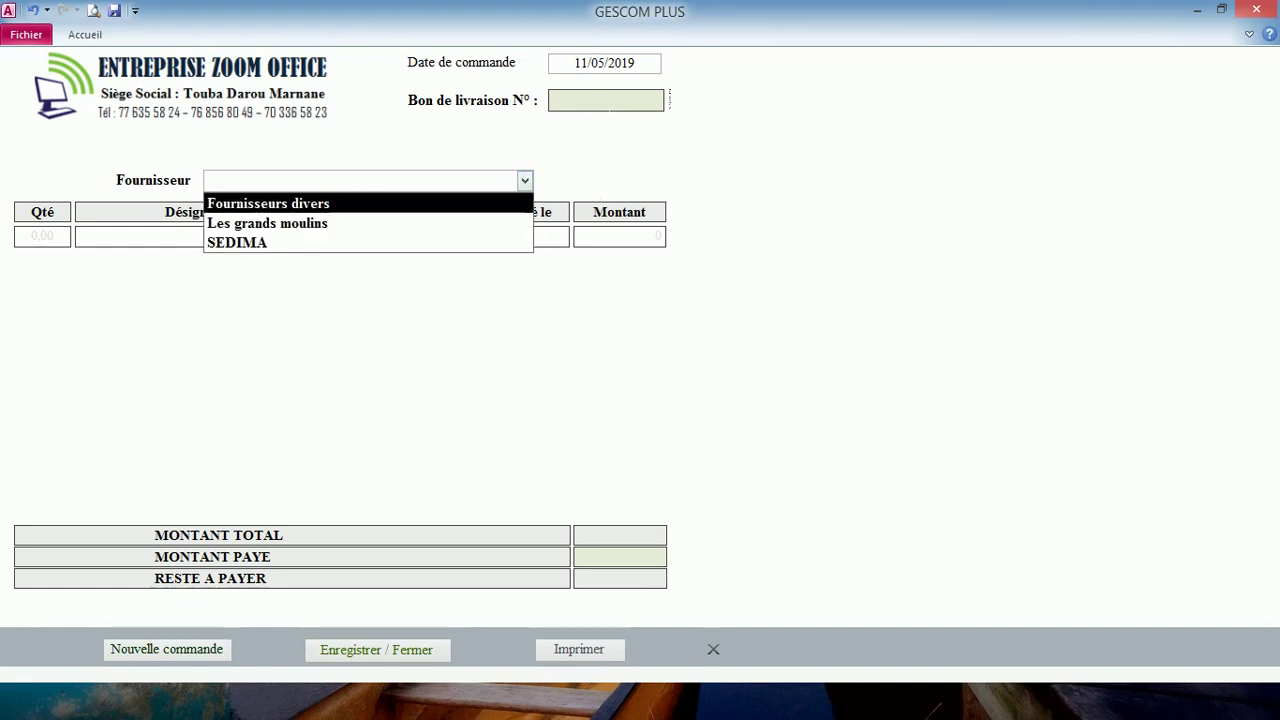
pyautogui.click(361, 180)
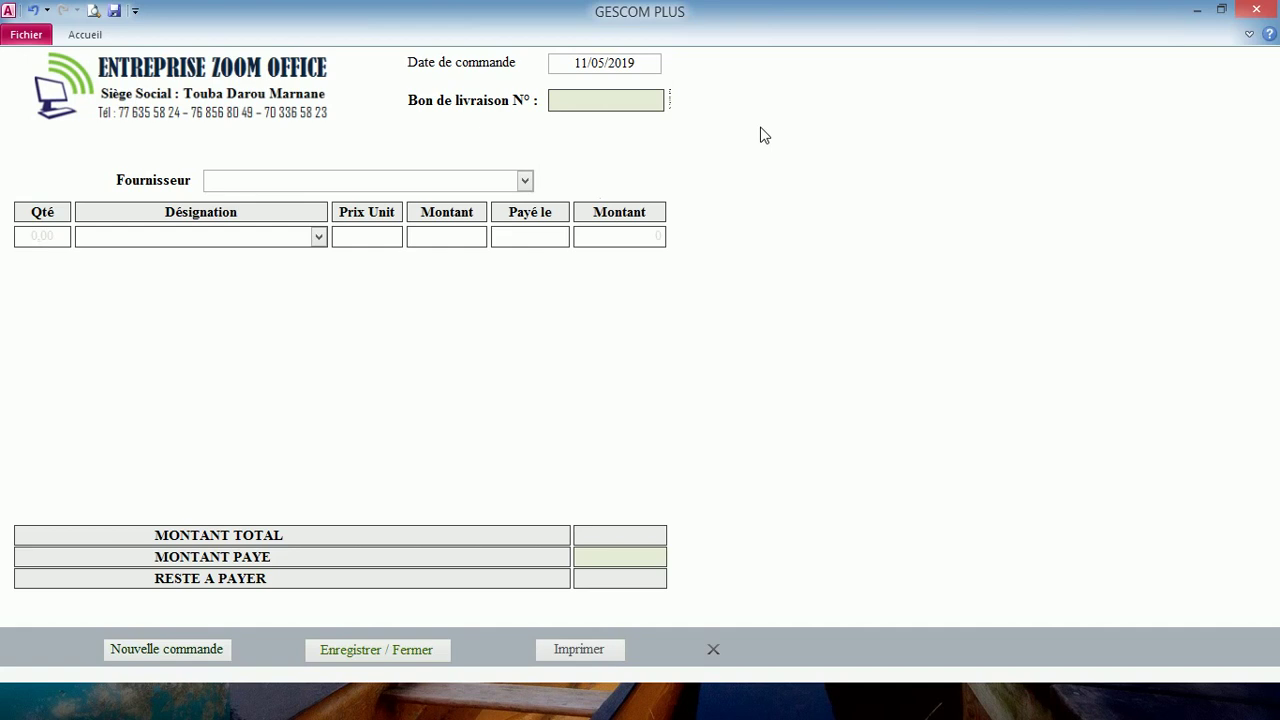
pyautogui.write('1001')
pyautogui.click(524, 181)
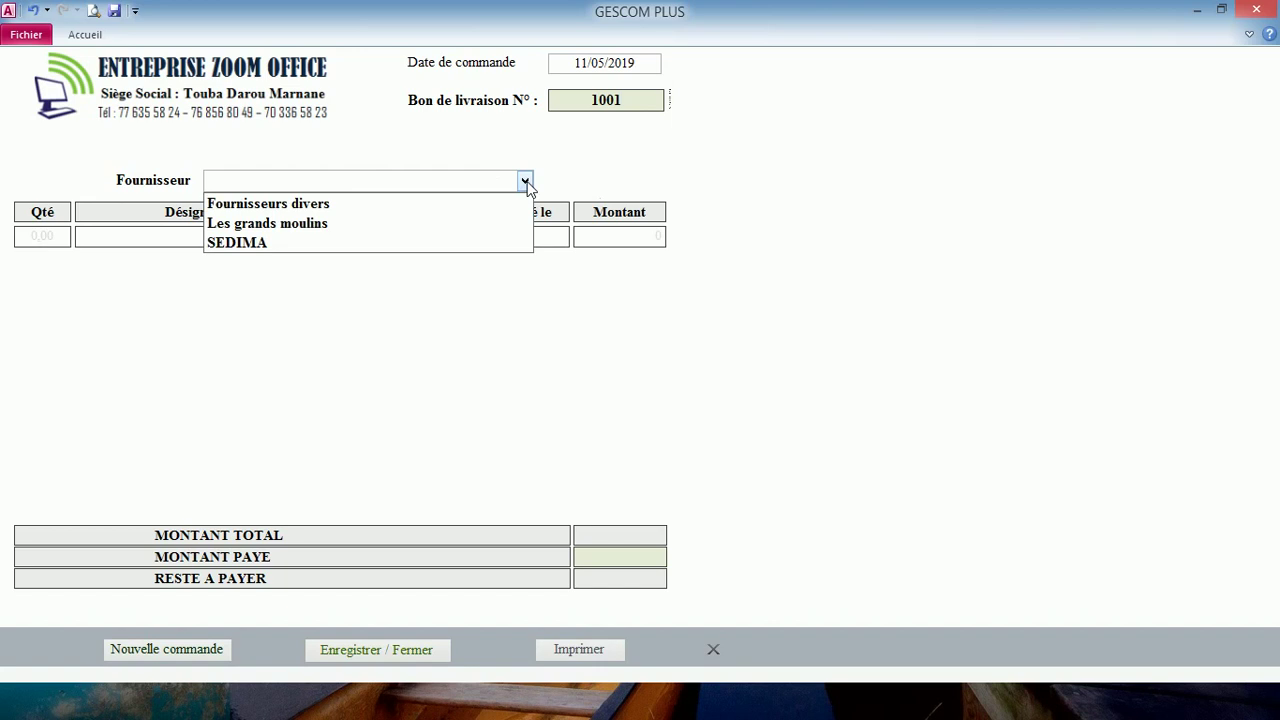
pyautogui.click(465, 224)
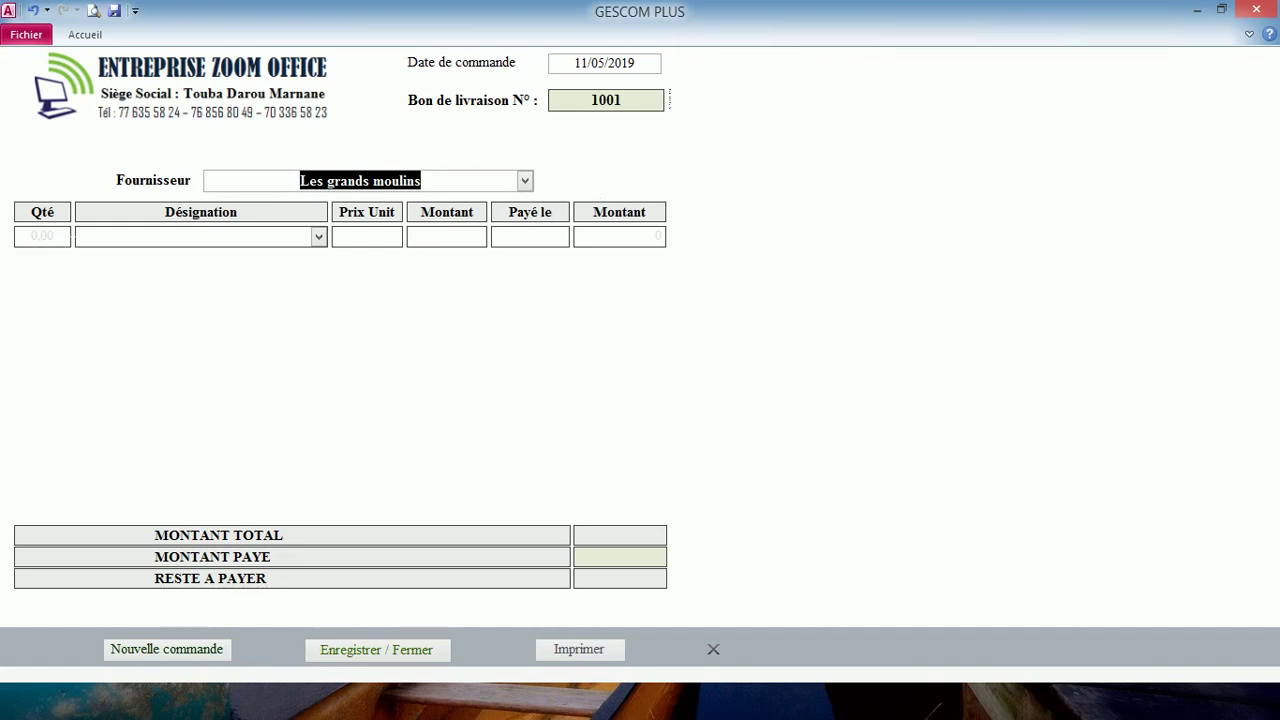
# - Enter the order line at a 950 000 unit price, then start a new blank order
pyautogui.click(54, 236)
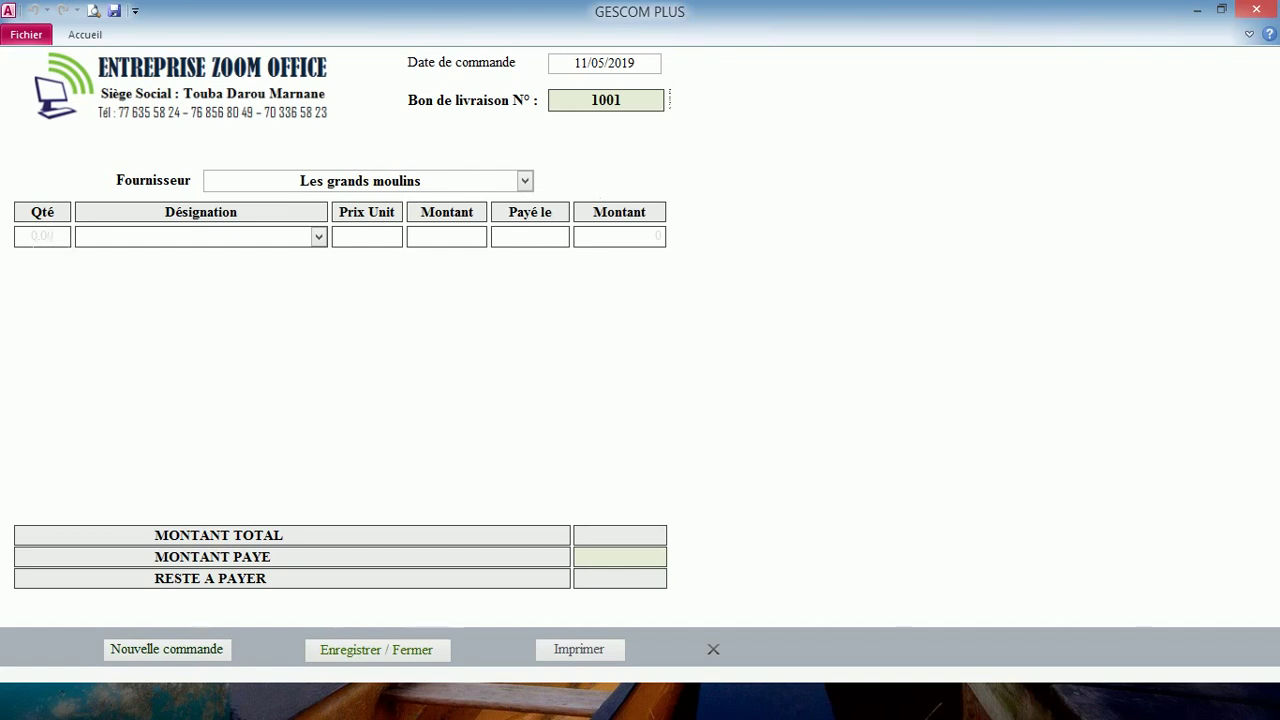
pyautogui.write('100')
pyautogui.write('1')
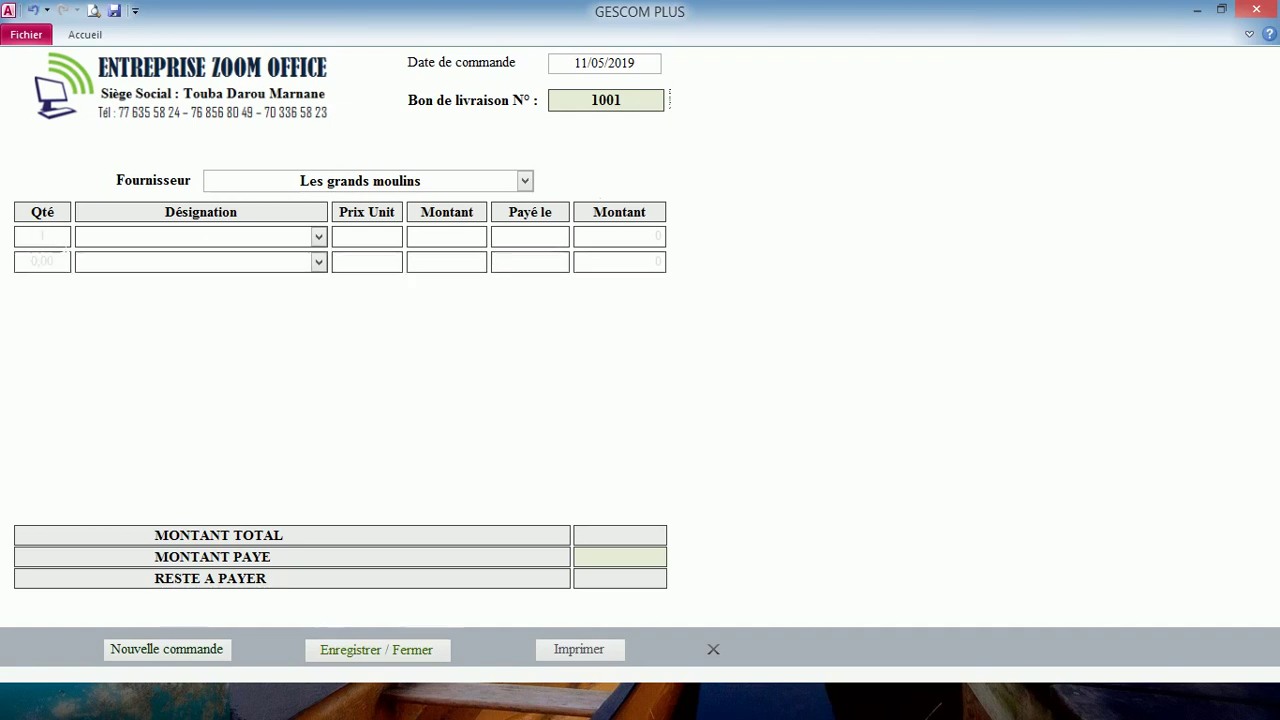
pyautogui.click(355, 238)
pyautogui.write('950000')
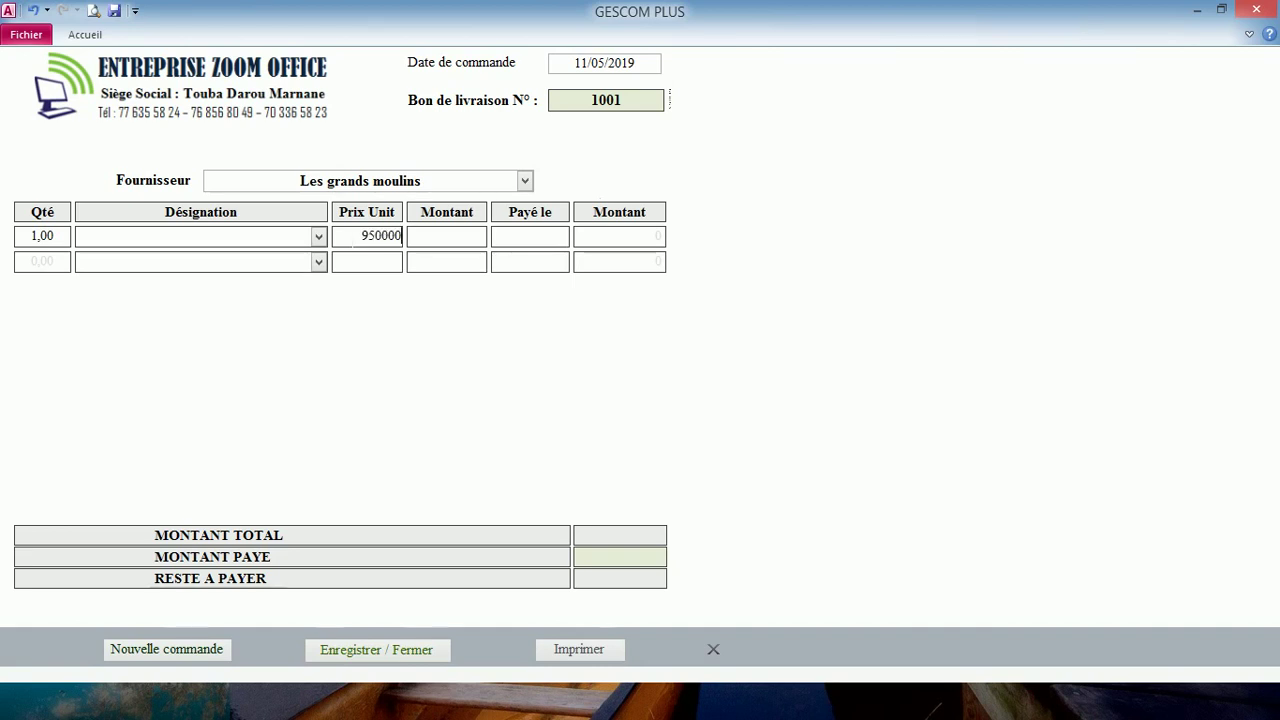
pyautogui.press('Tab')
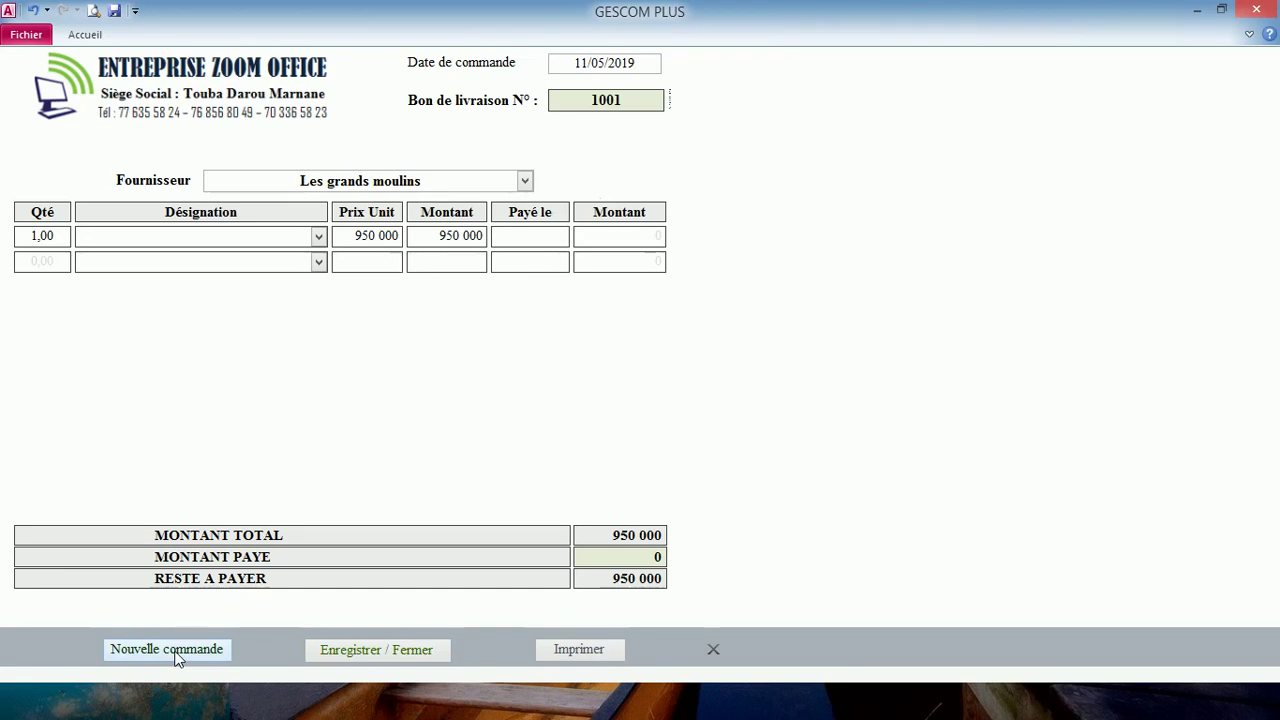
pyautogui.click(176, 652)
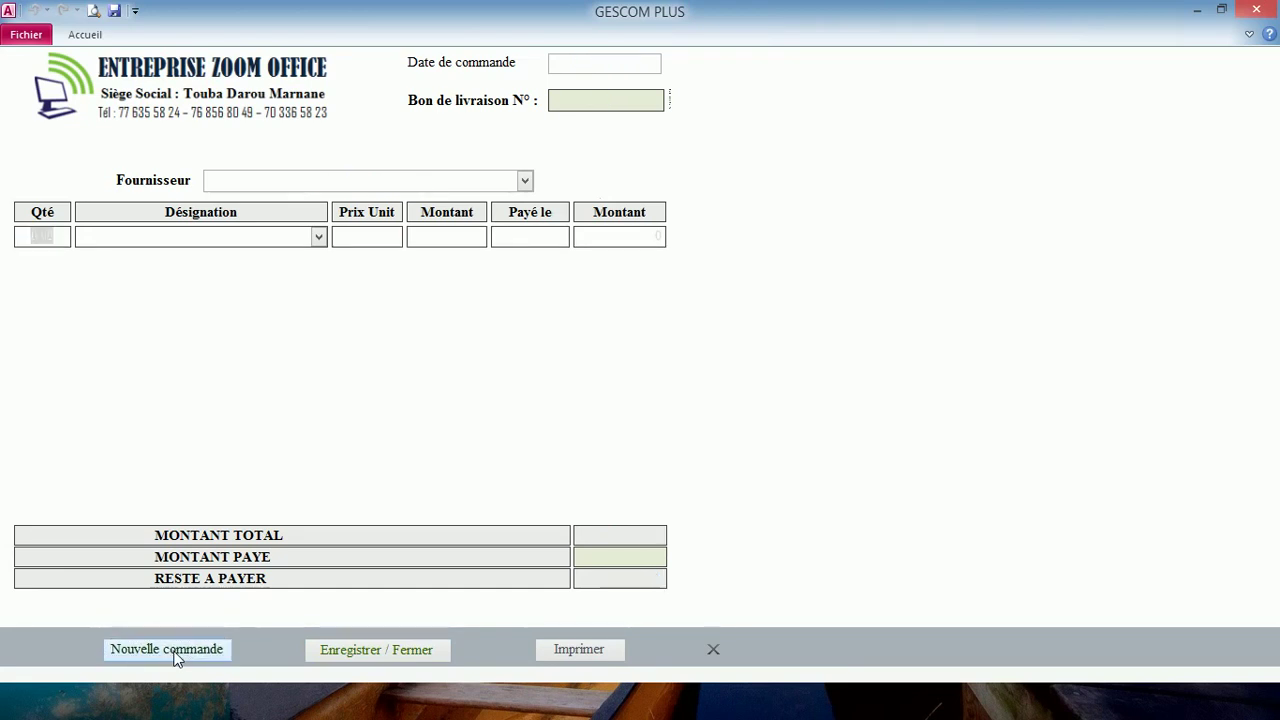
# - Date purchase order 1002 on 11/05/2019 and choose SEDIMA as supplier
pyautogui.click(604, 63)
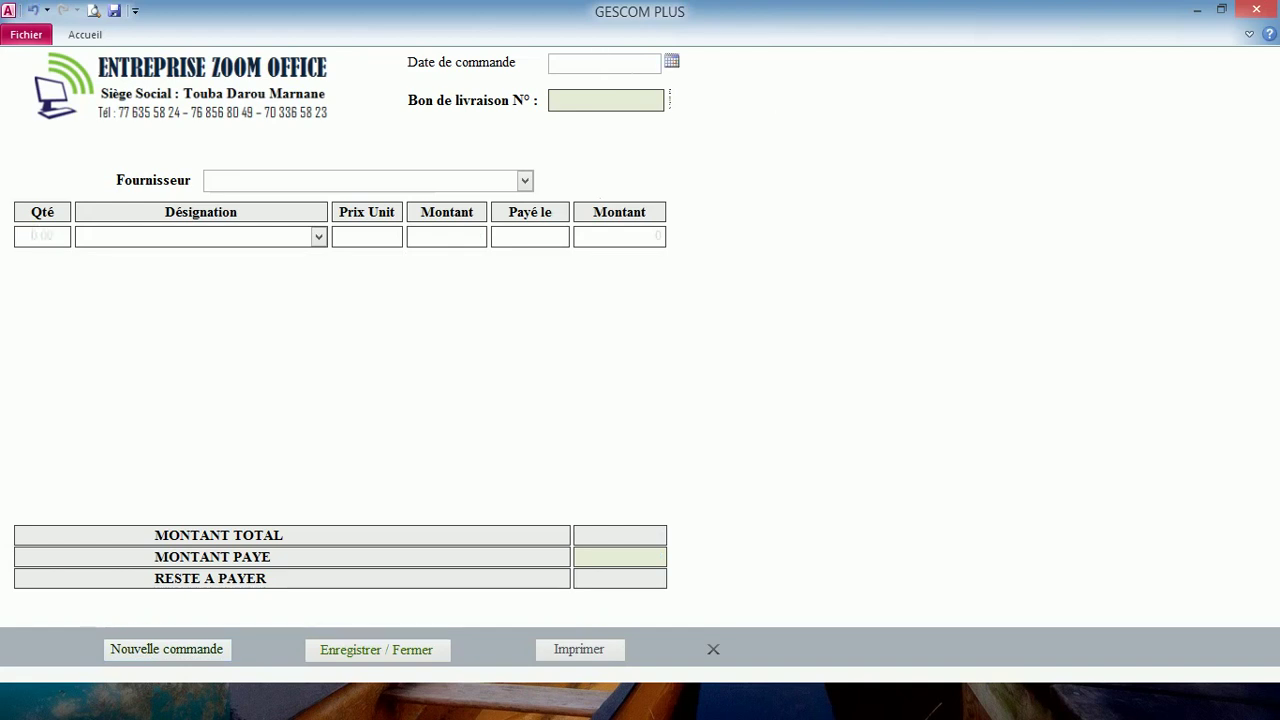
pyautogui.click(672, 63)
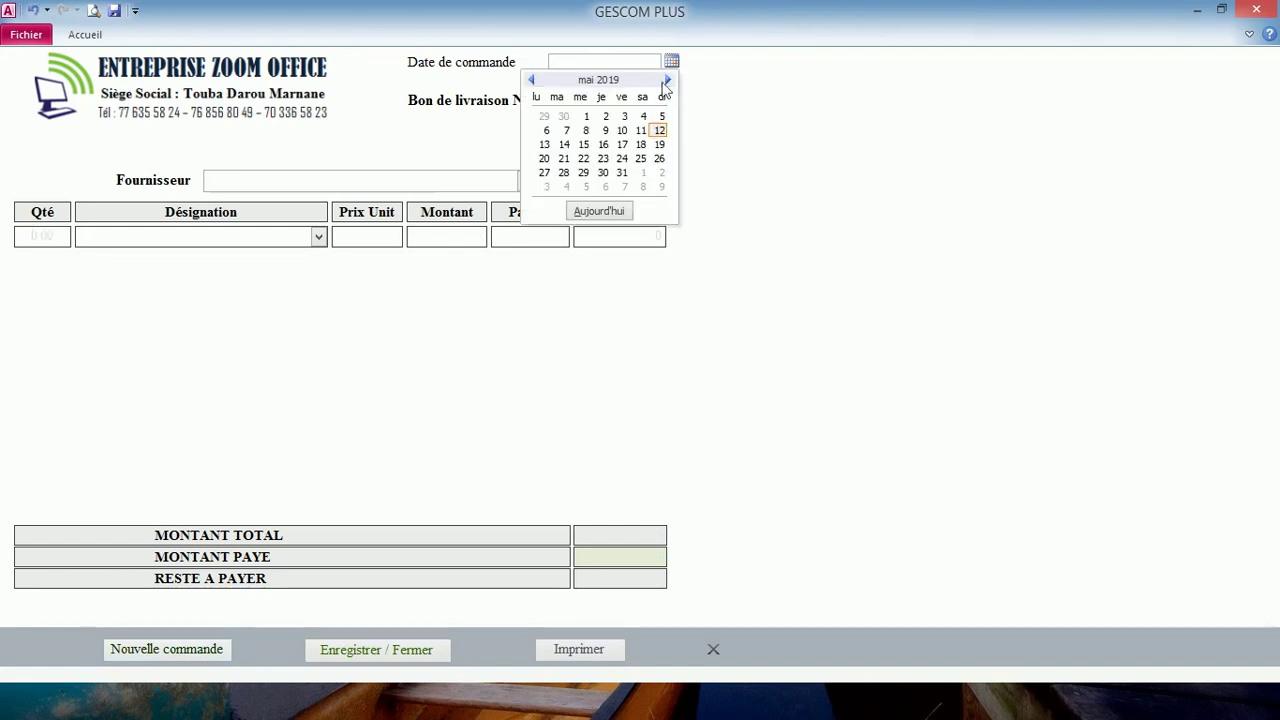
pyautogui.click(641, 131)
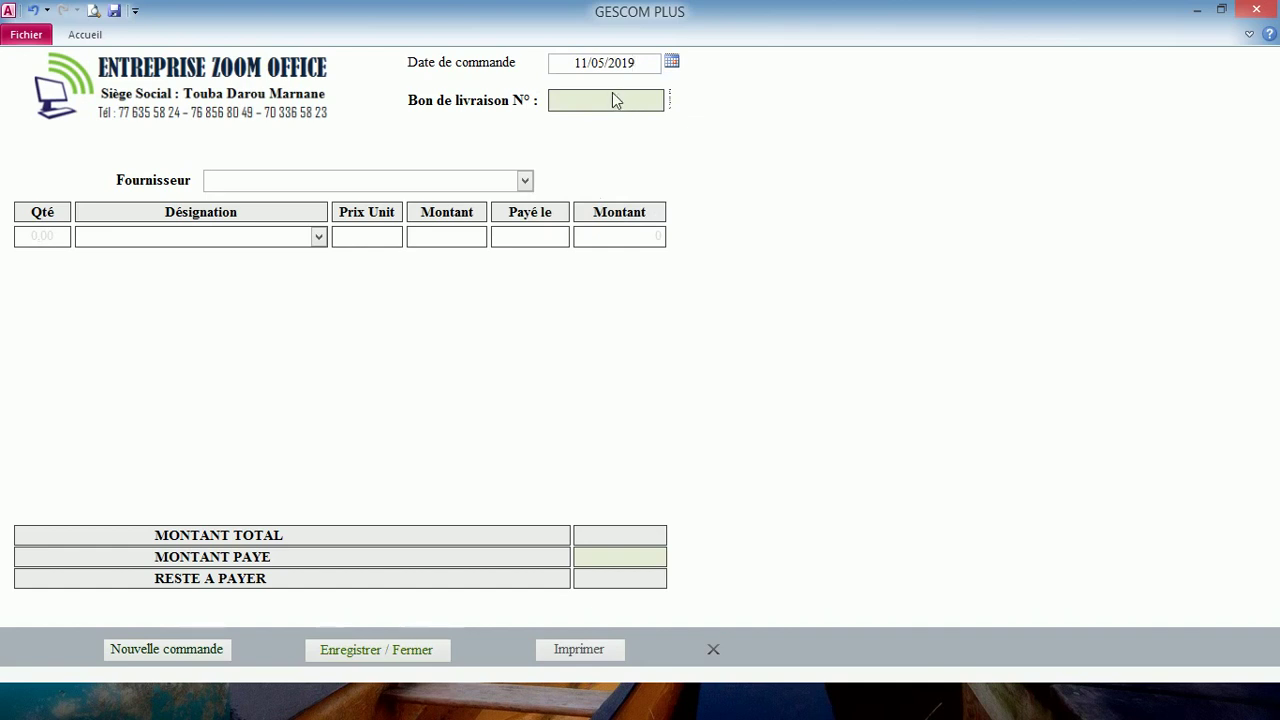
pyautogui.click(609, 99)
pyautogui.write('1002')
pyautogui.click(525, 182)
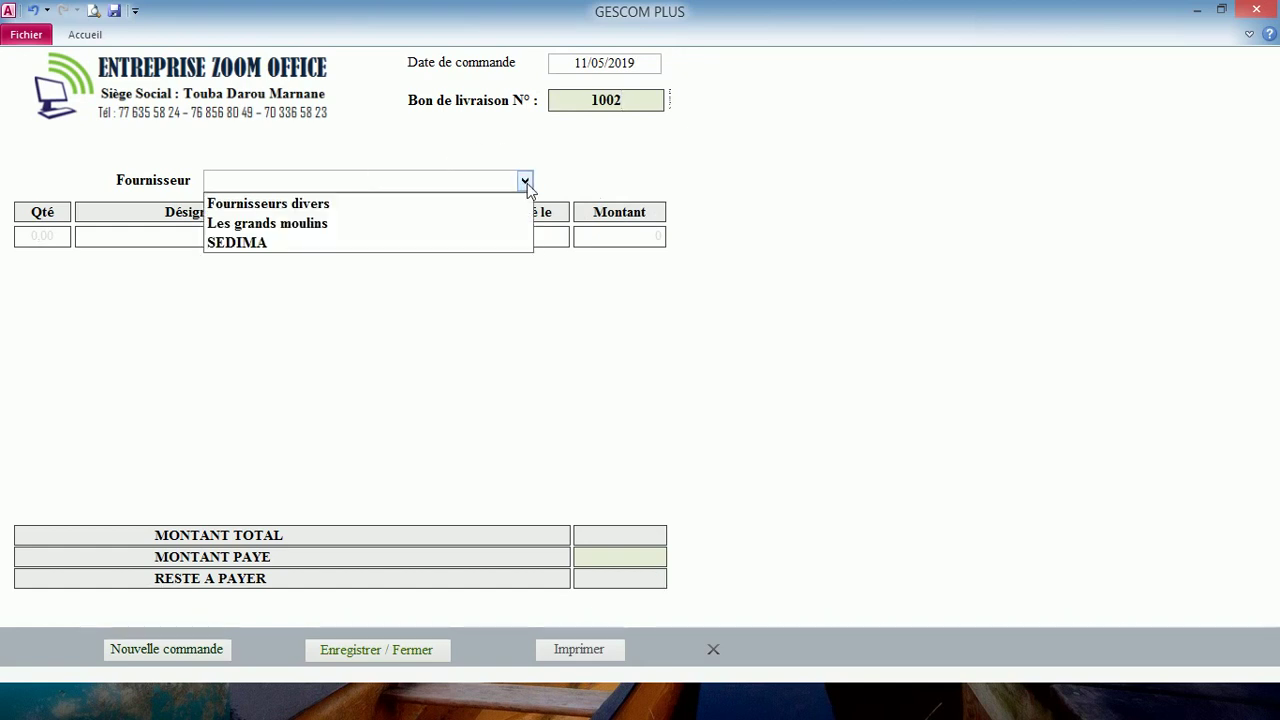
pyautogui.click(443, 243)
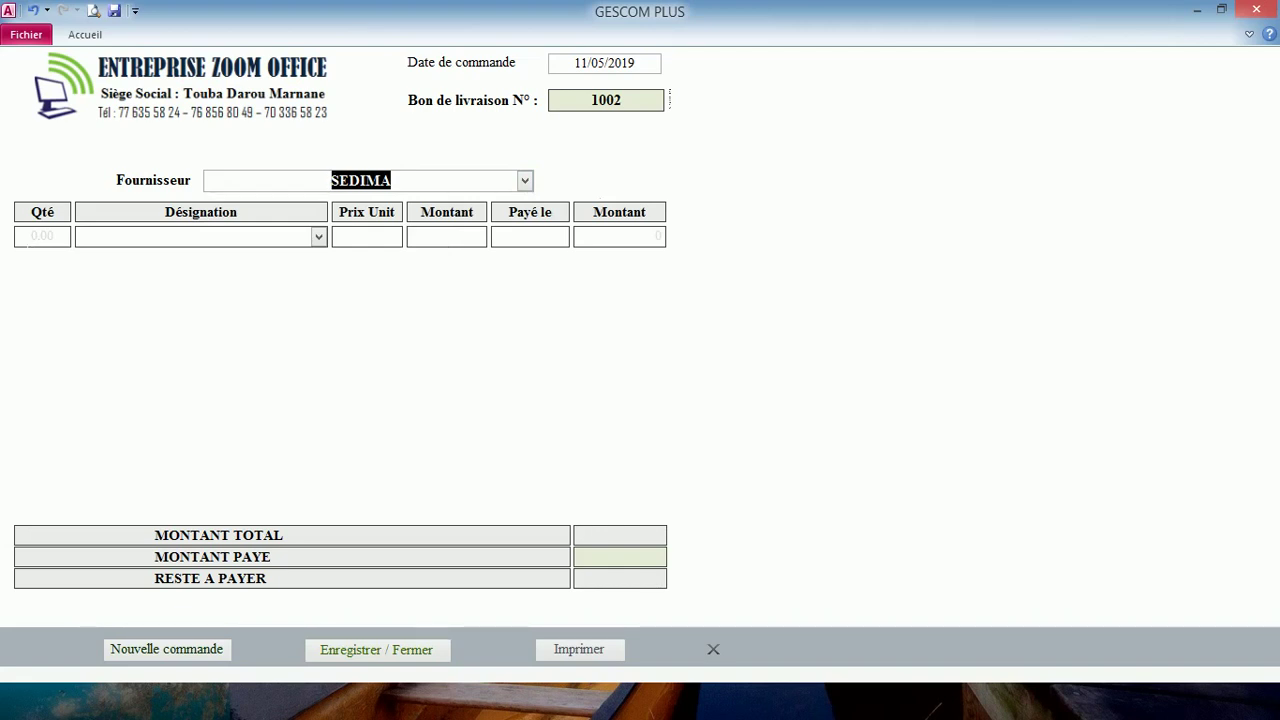
pyautogui.press('Tab')
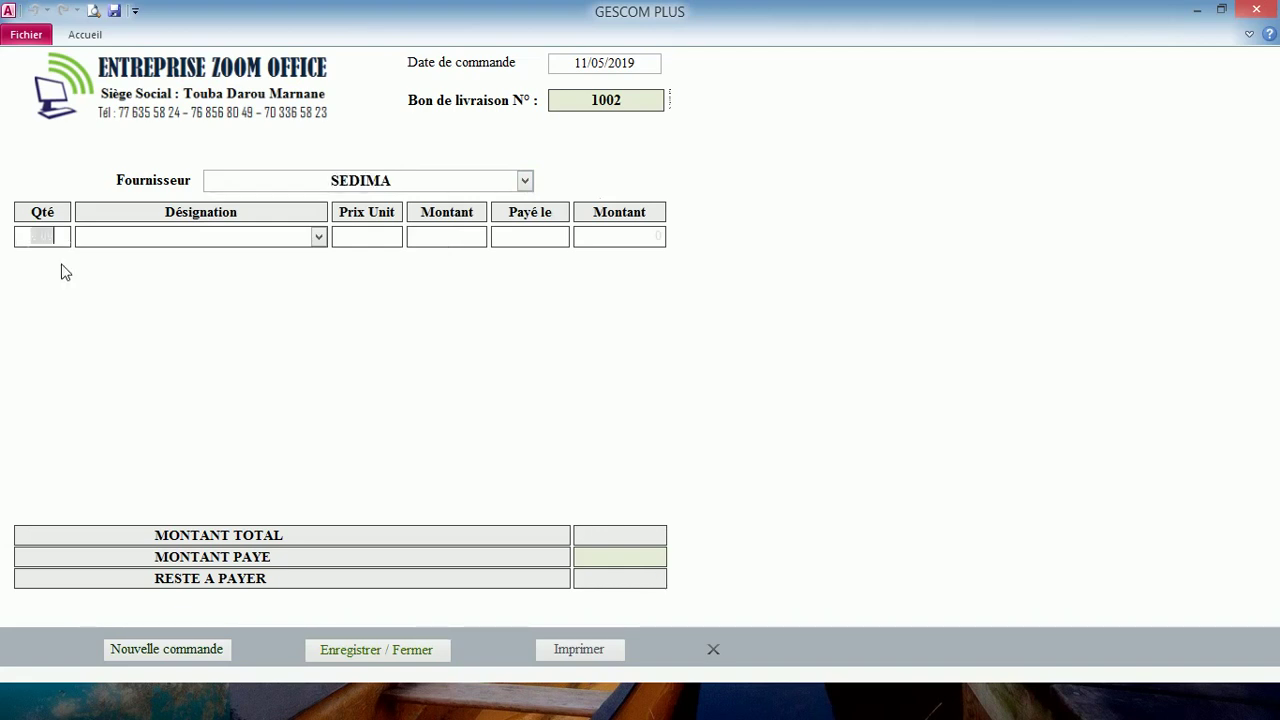
# - Enter quantity 1 at 600 000 unit price, then save and close the order
pyautogui.write('1')
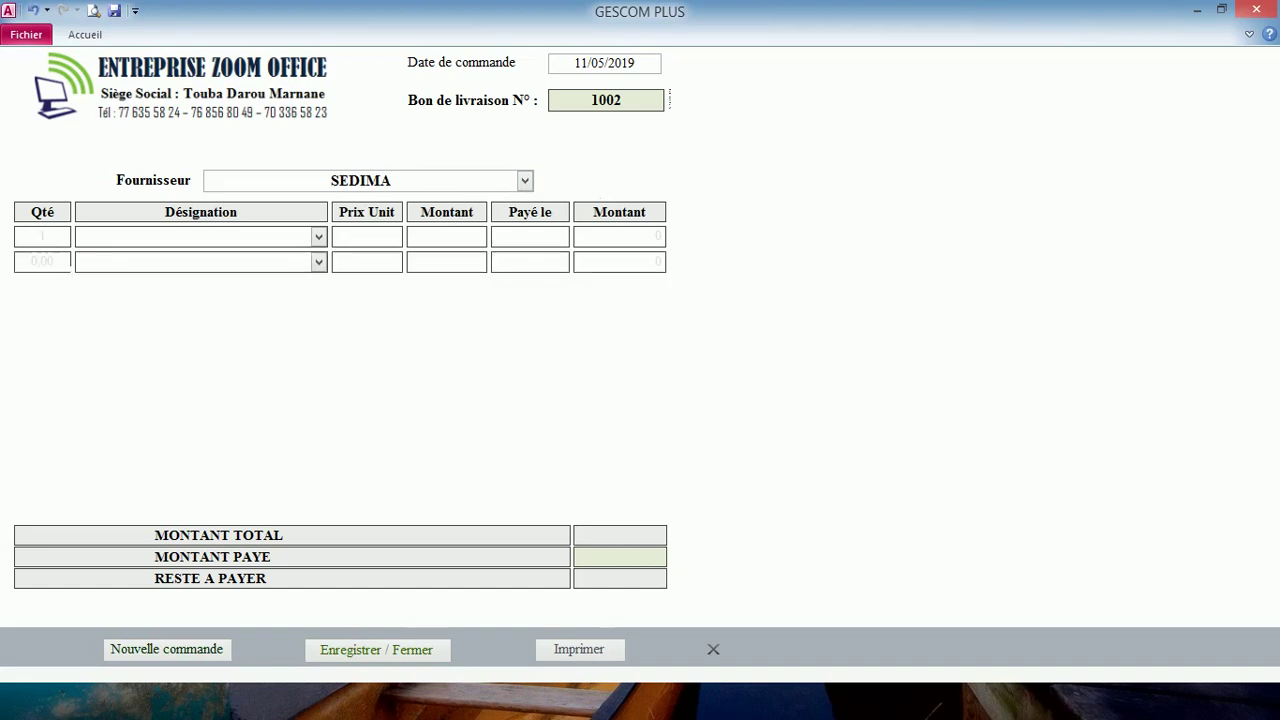
pyautogui.click(367, 236)
pyautogui.write('6')
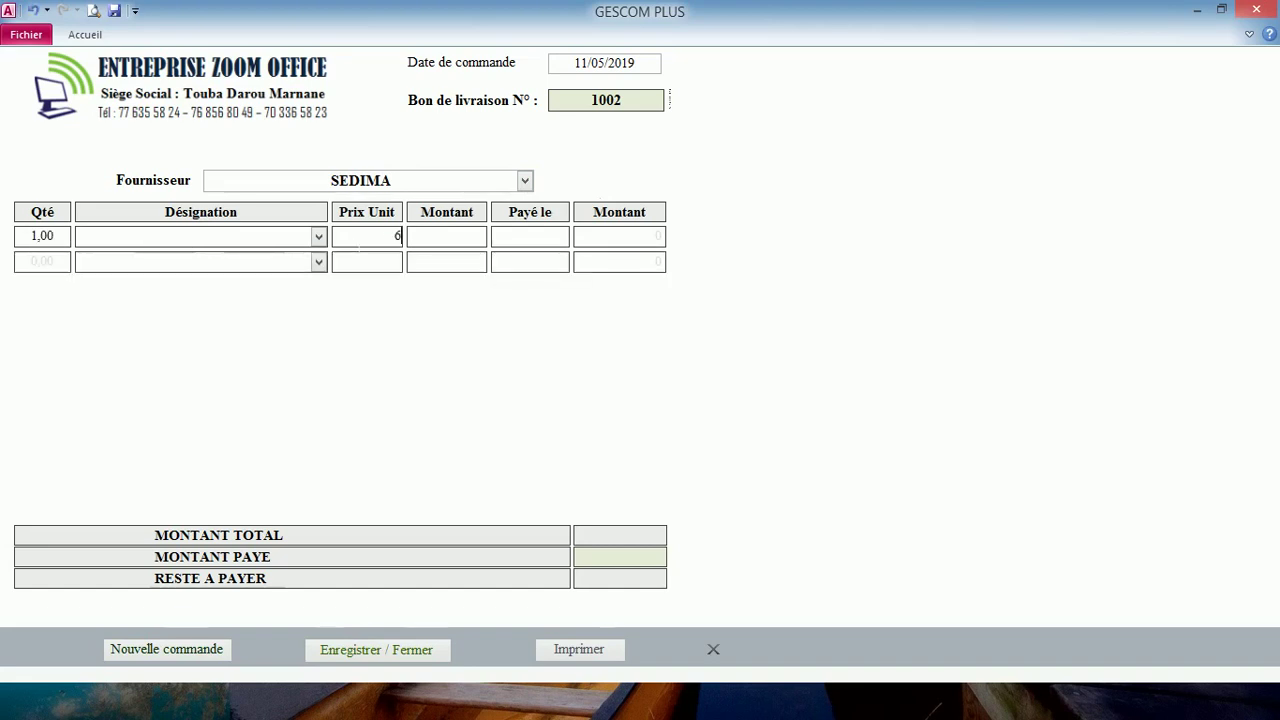
pyautogui.write('00000')
pyautogui.press('Tab')
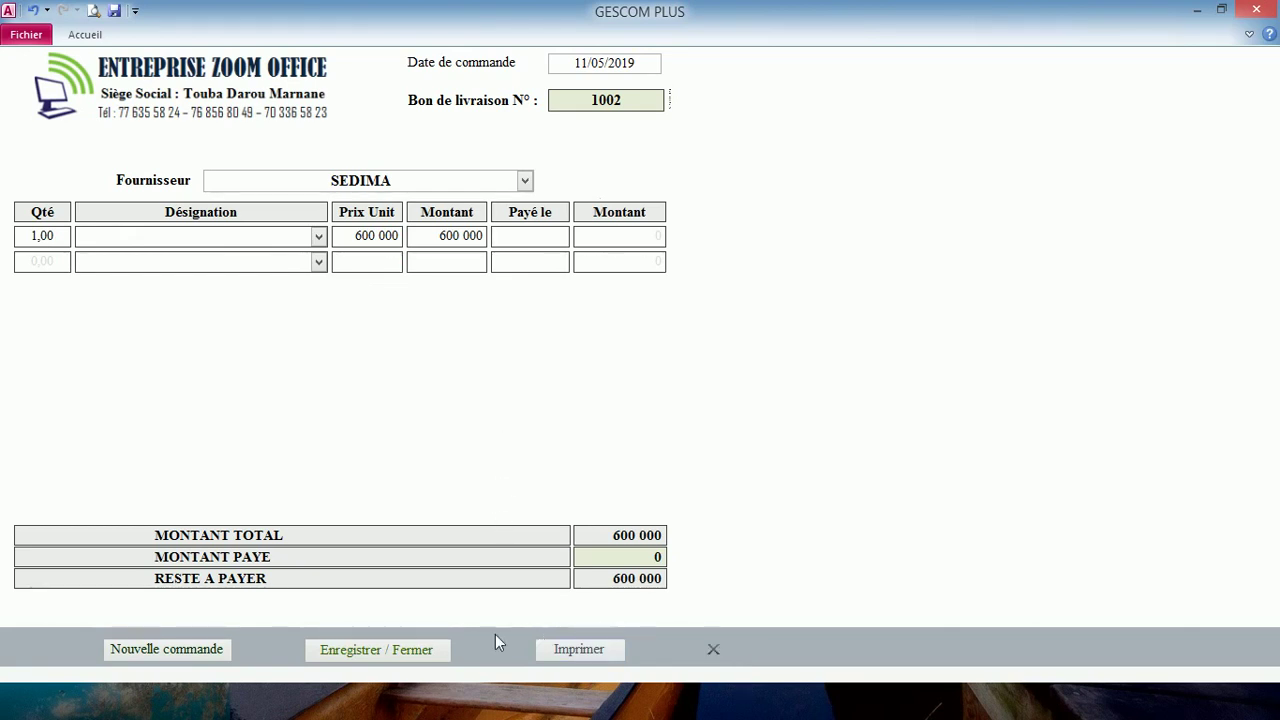
pyautogui.click(406, 649)
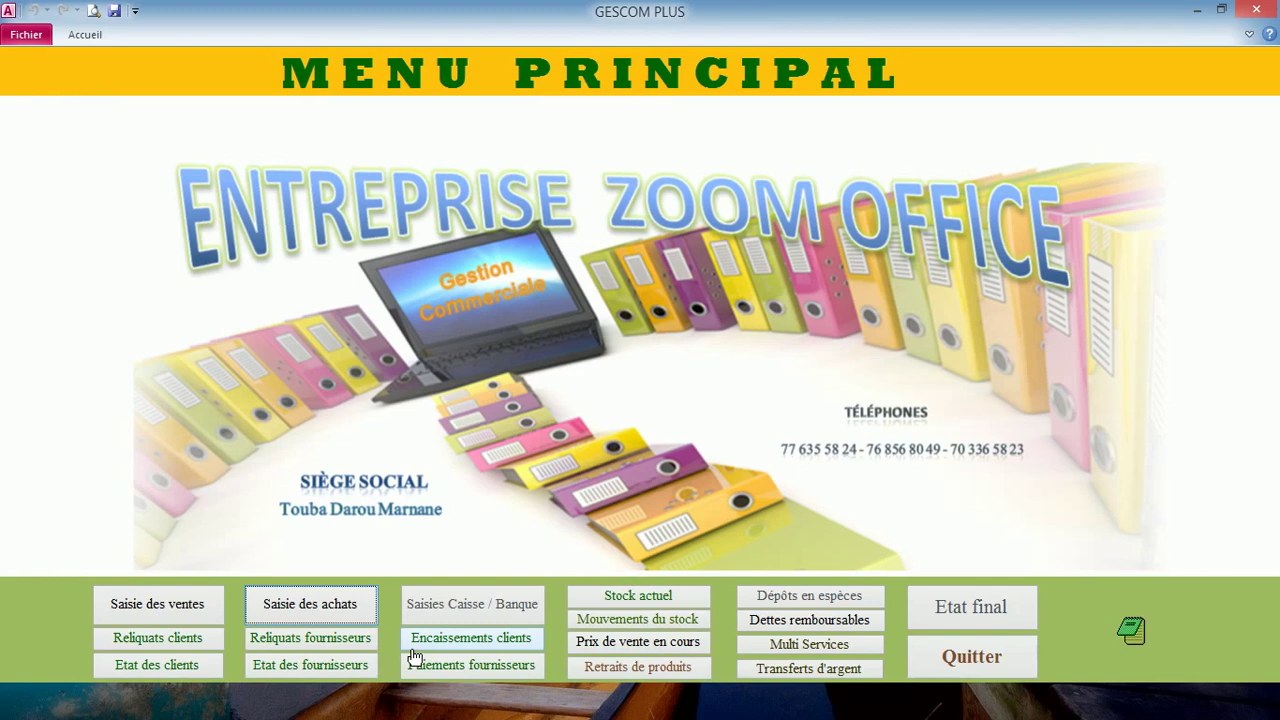
# - Review and close the Reliquats fournisseurs report, then open Etat des fournisseurs
pyautogui.click(322, 640)
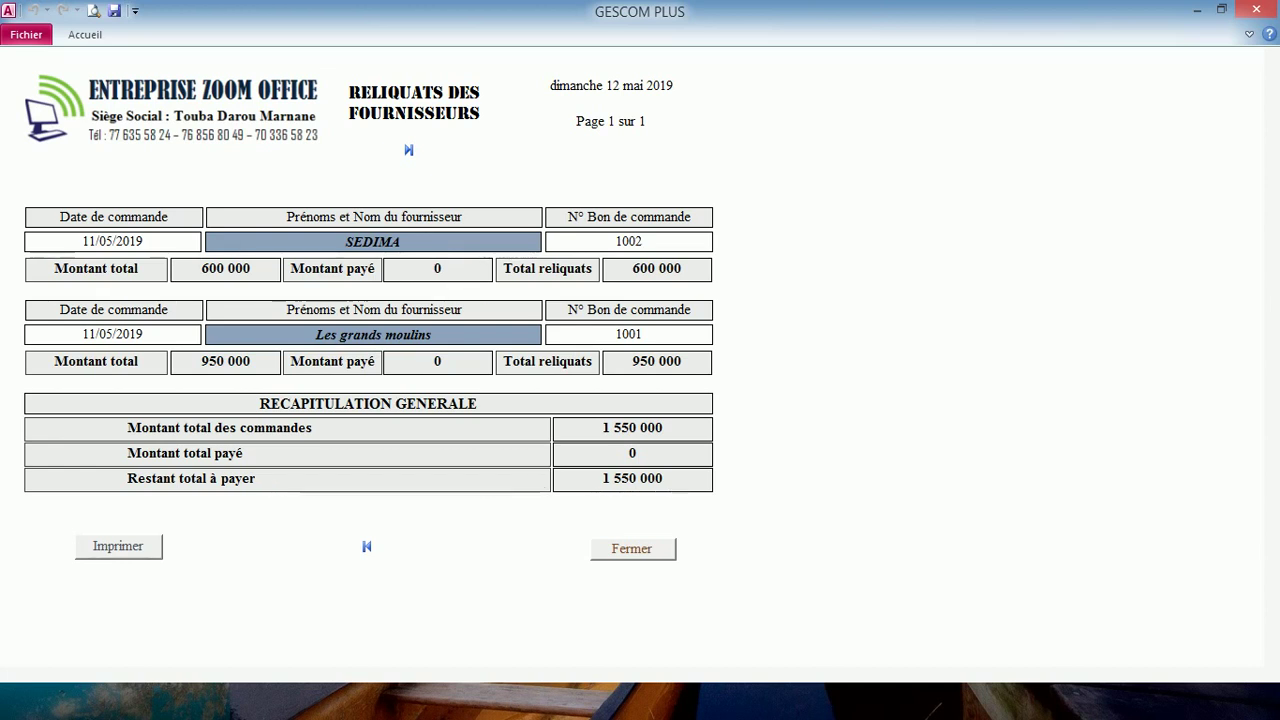
pyautogui.click(636, 553)
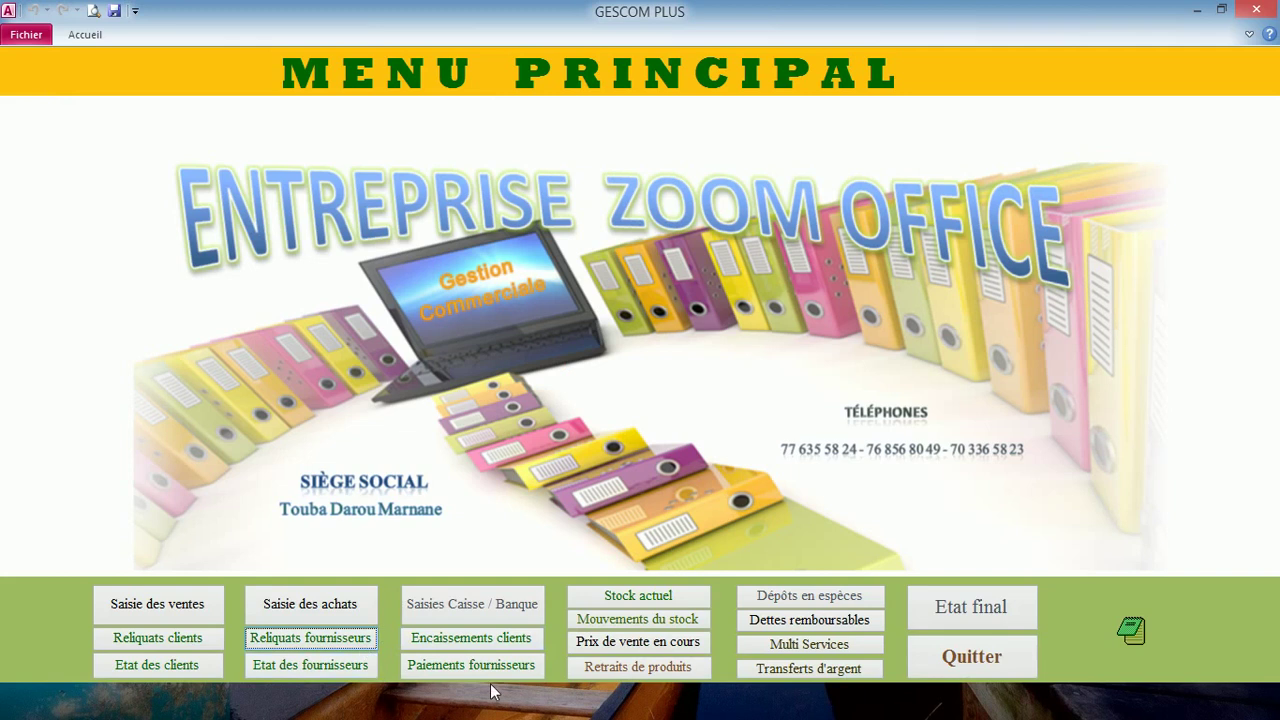
pyautogui.click(341, 674)
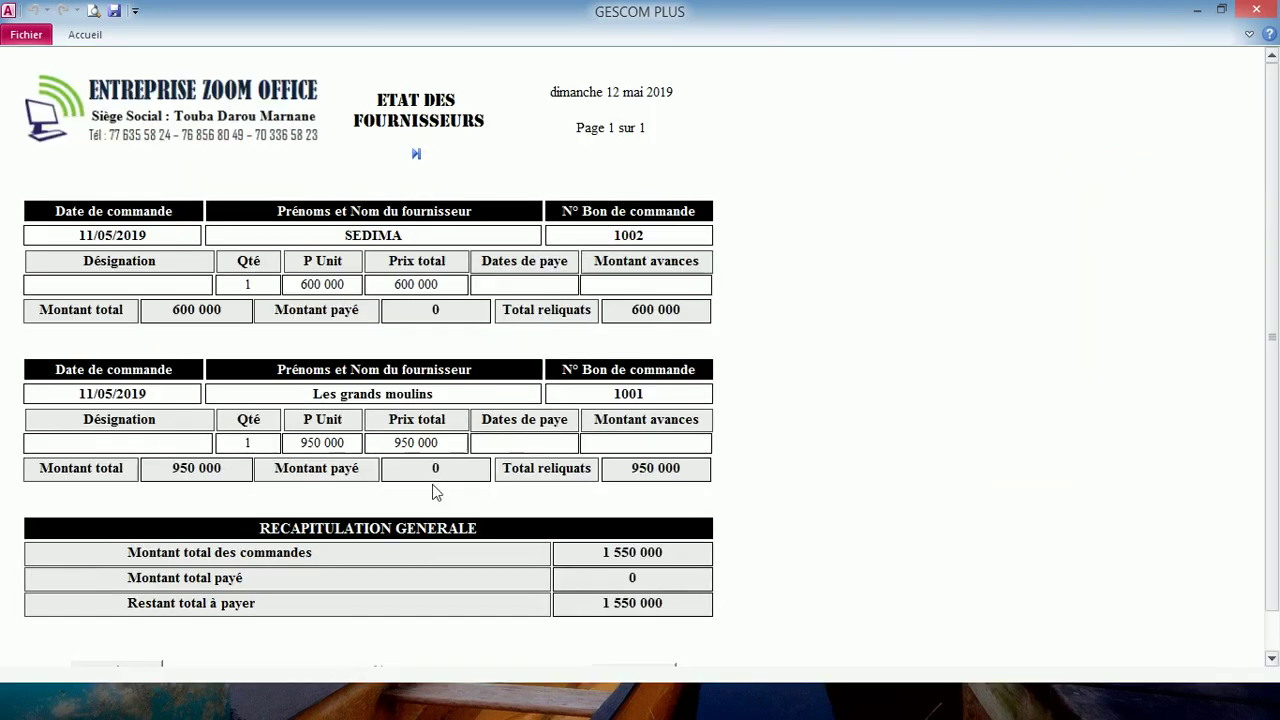
pyautogui.scroll(-1, 433, 437)
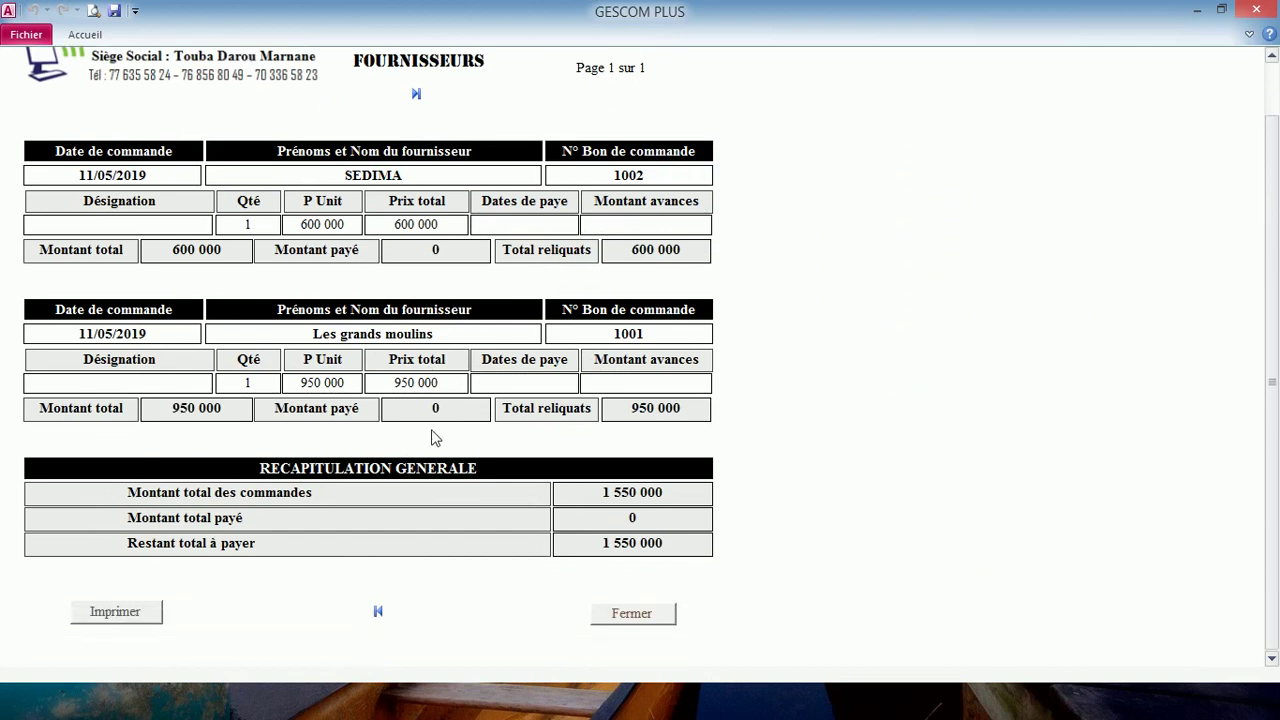
pyautogui.scroll(1, 433, 437)
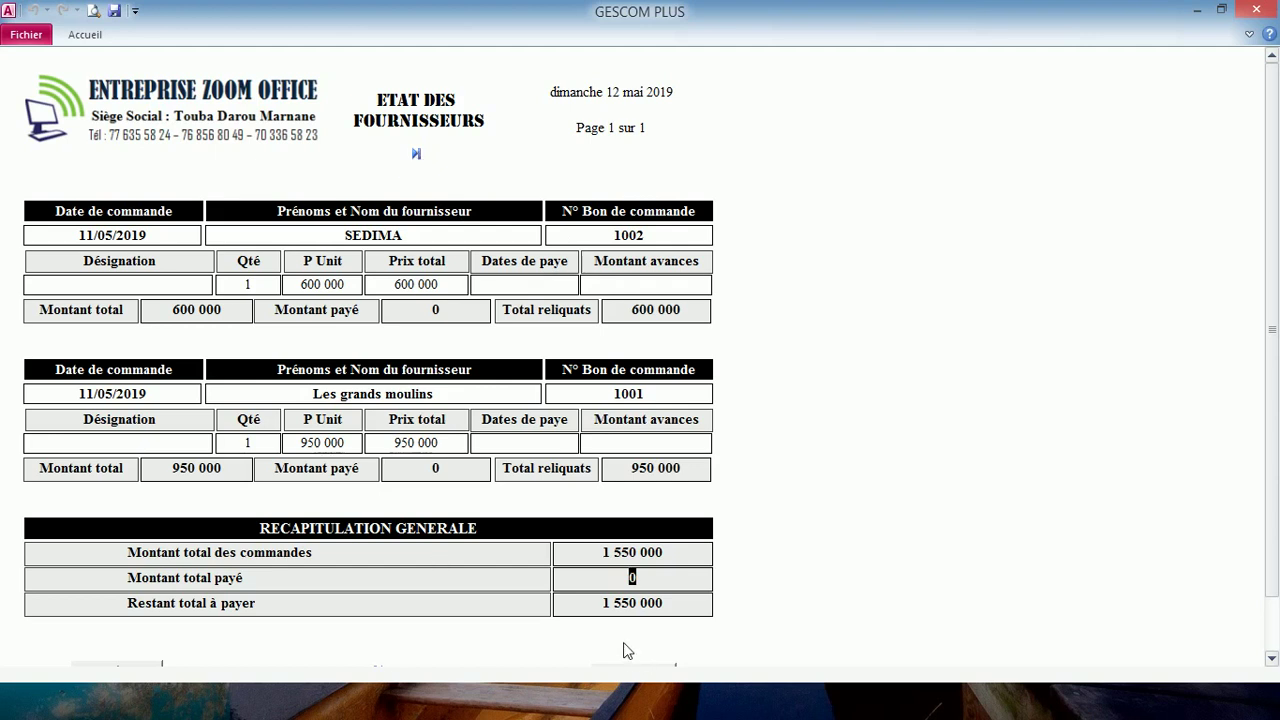
pyautogui.scroll(-1, 626, 651)
# - Close the suppliers' statement and start a sales invoice dated 11/05/2019
pyautogui.click(630, 614)
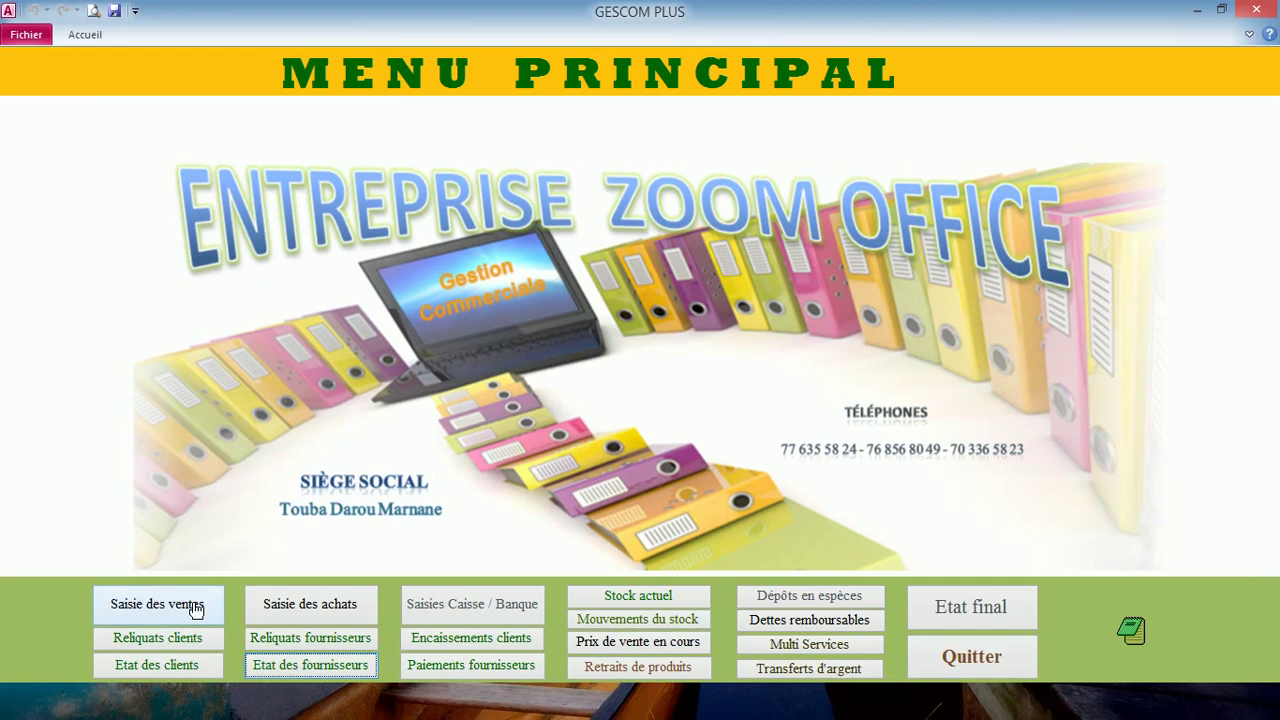
pyautogui.click(196, 608)
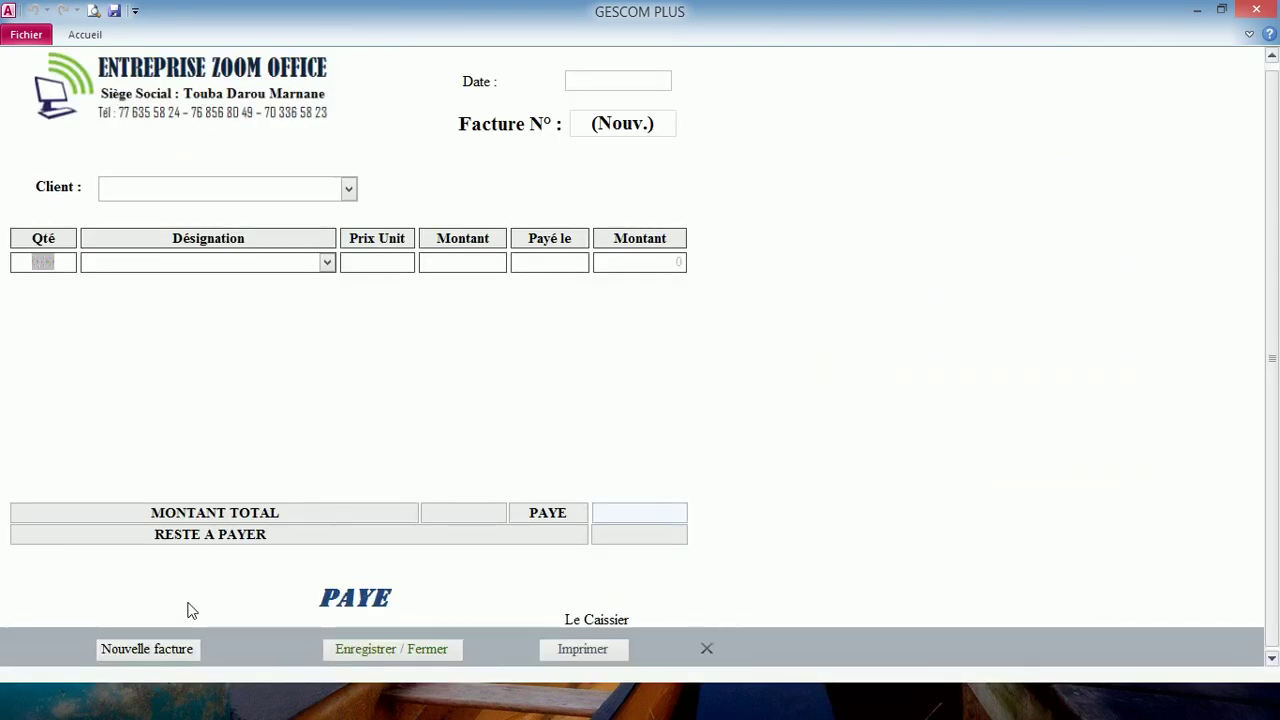
pyautogui.click(349, 190)
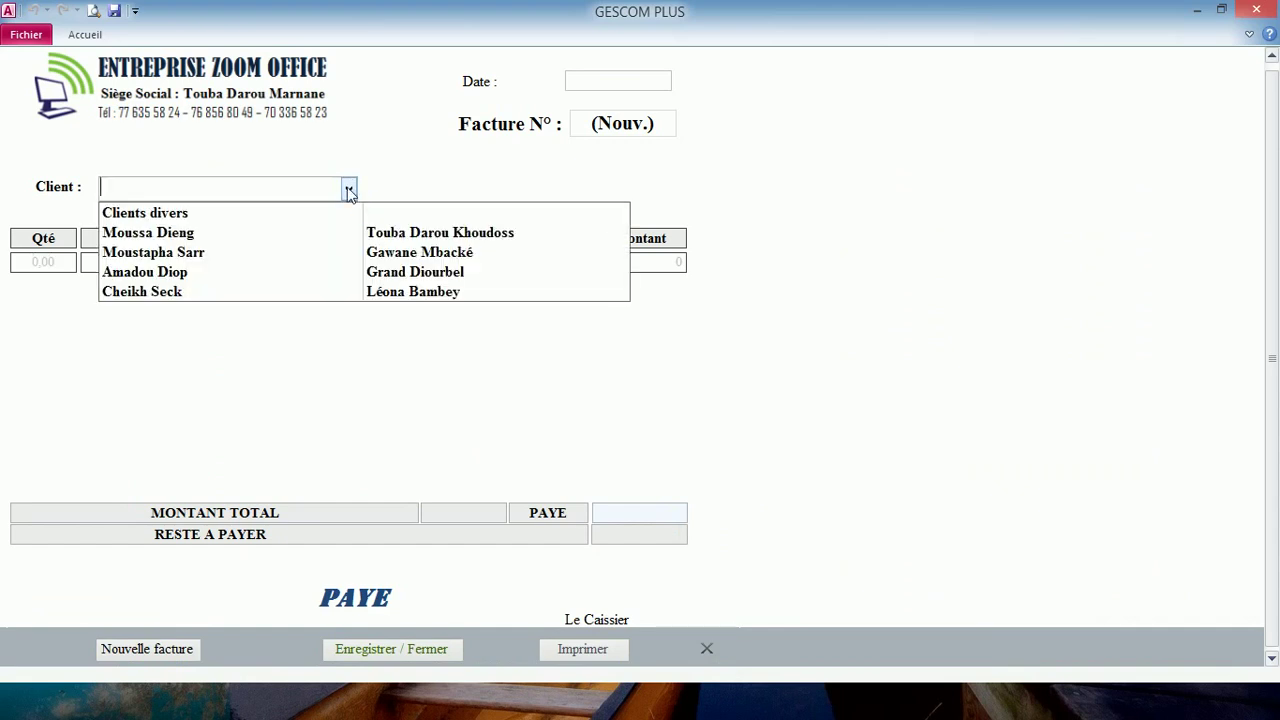
pyautogui.click(854, 246)
pyautogui.click(618, 81)
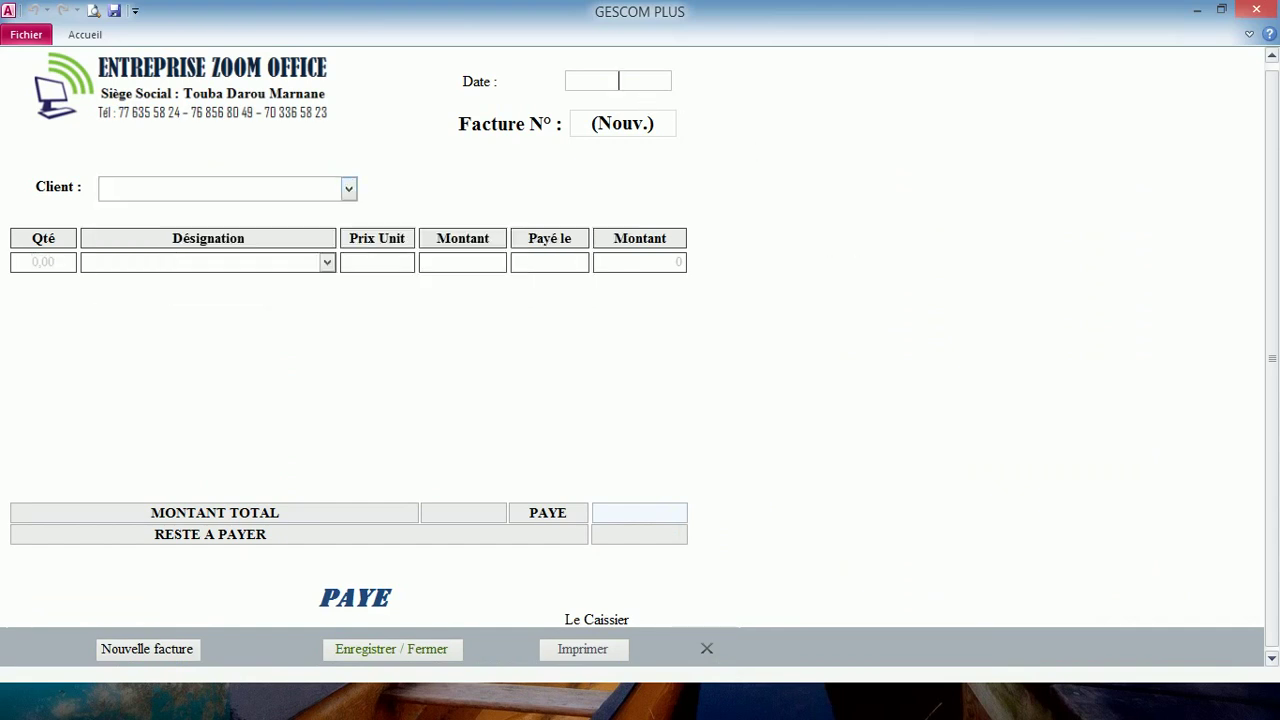
pyautogui.click(682, 78)
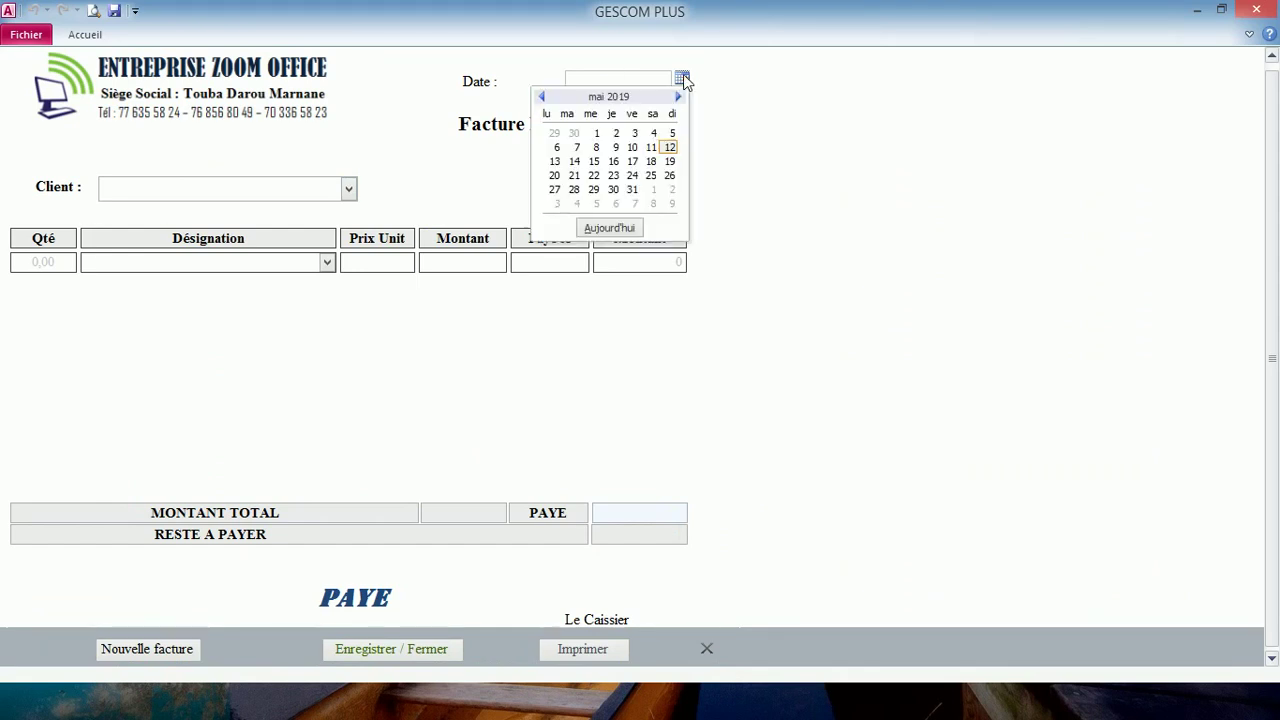
pyautogui.click(648, 149)
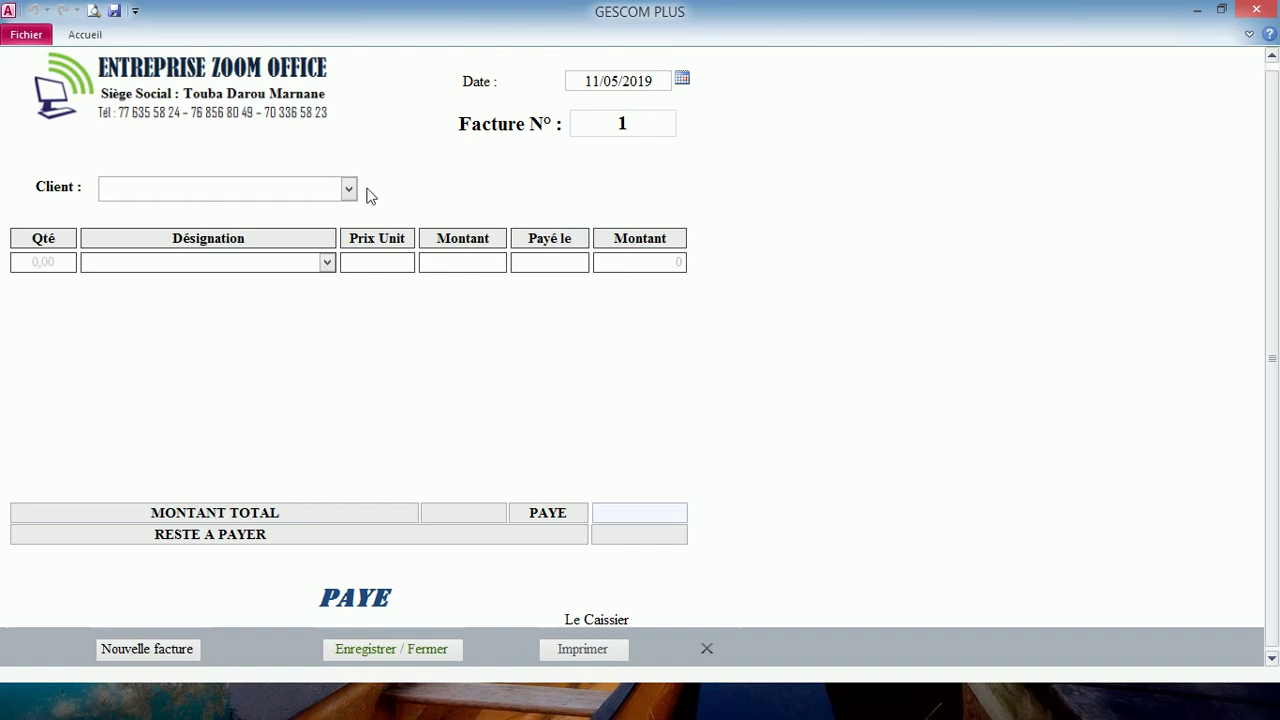
# - Choose the invoice's client and add one line: quantity 1 at 325 000
pyautogui.click(336, 194)
pyautogui.click(349, 190)
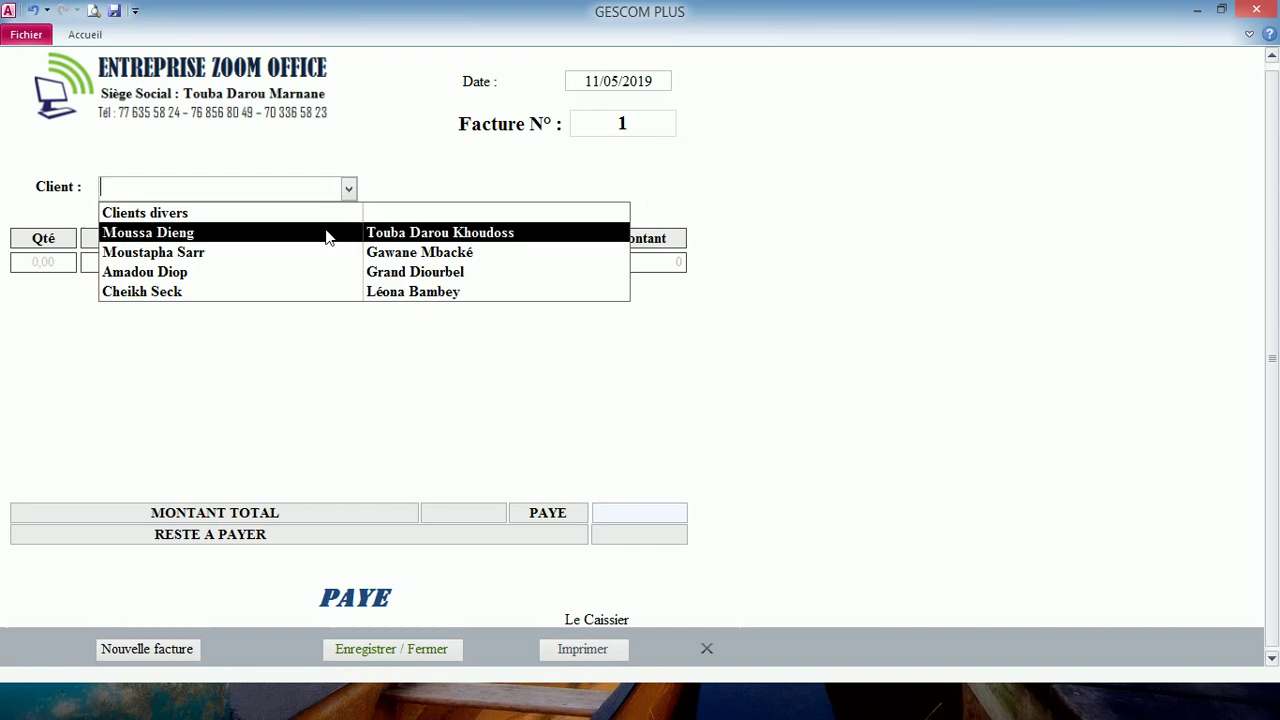
pyautogui.click(329, 234)
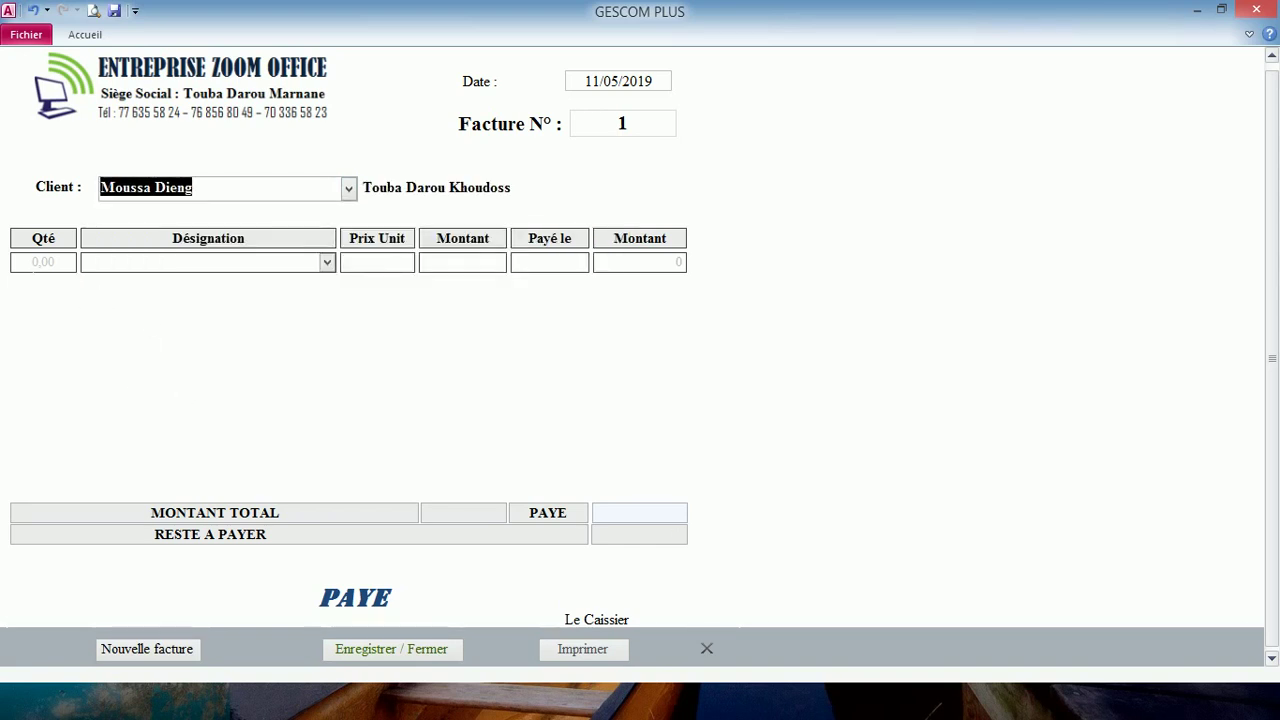
pyautogui.press('Tab')
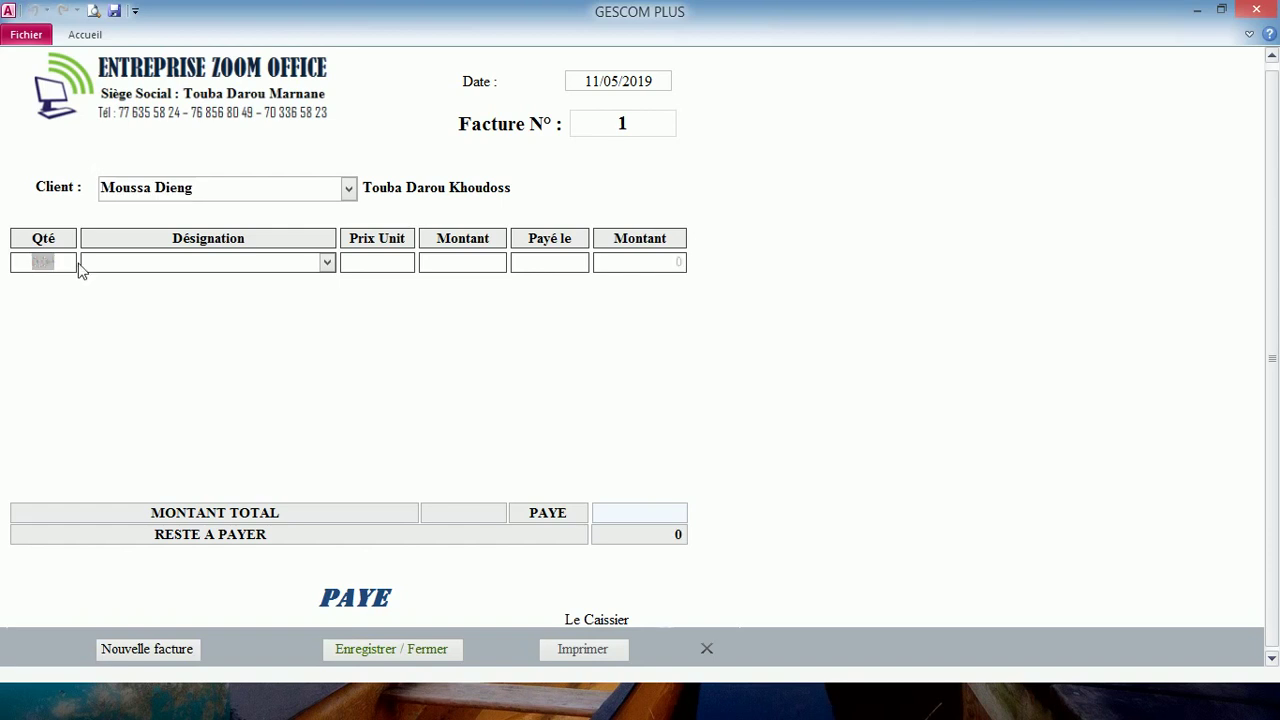
pyautogui.write('1')
pyautogui.press('Tab')
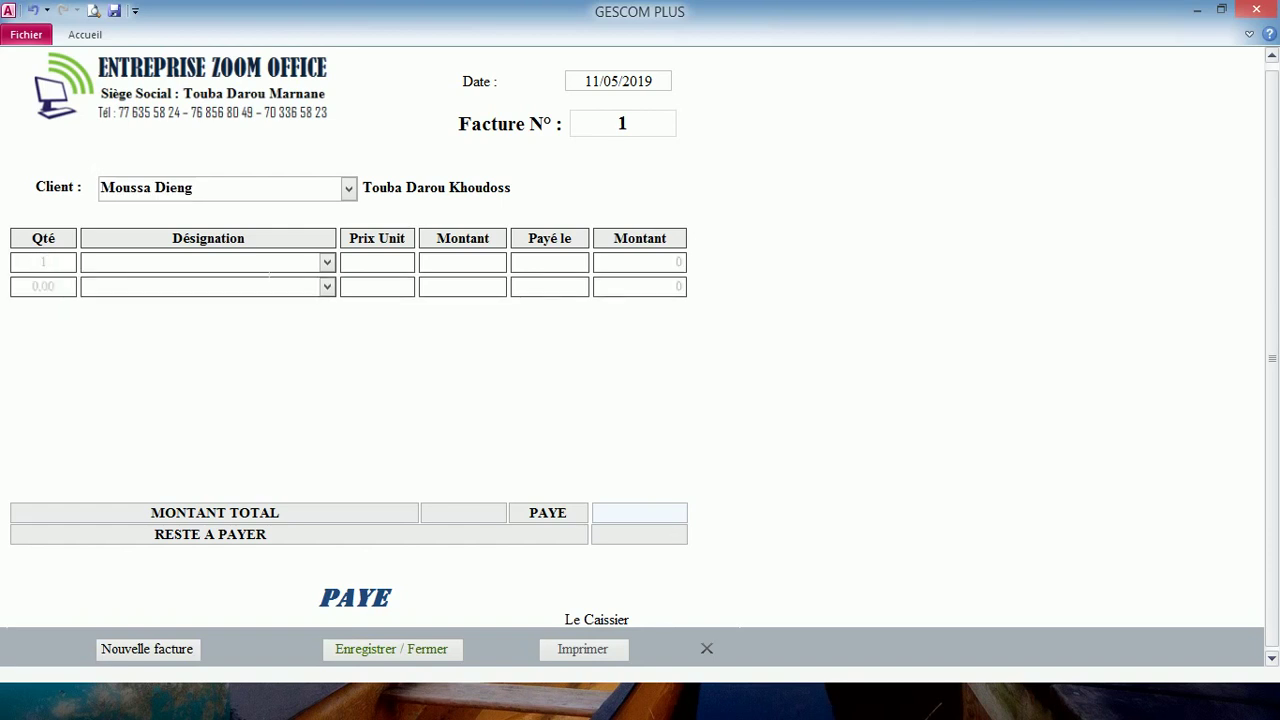
pyautogui.press('Tab')
pyautogui.write('325000')
pyautogui.press('Tab')
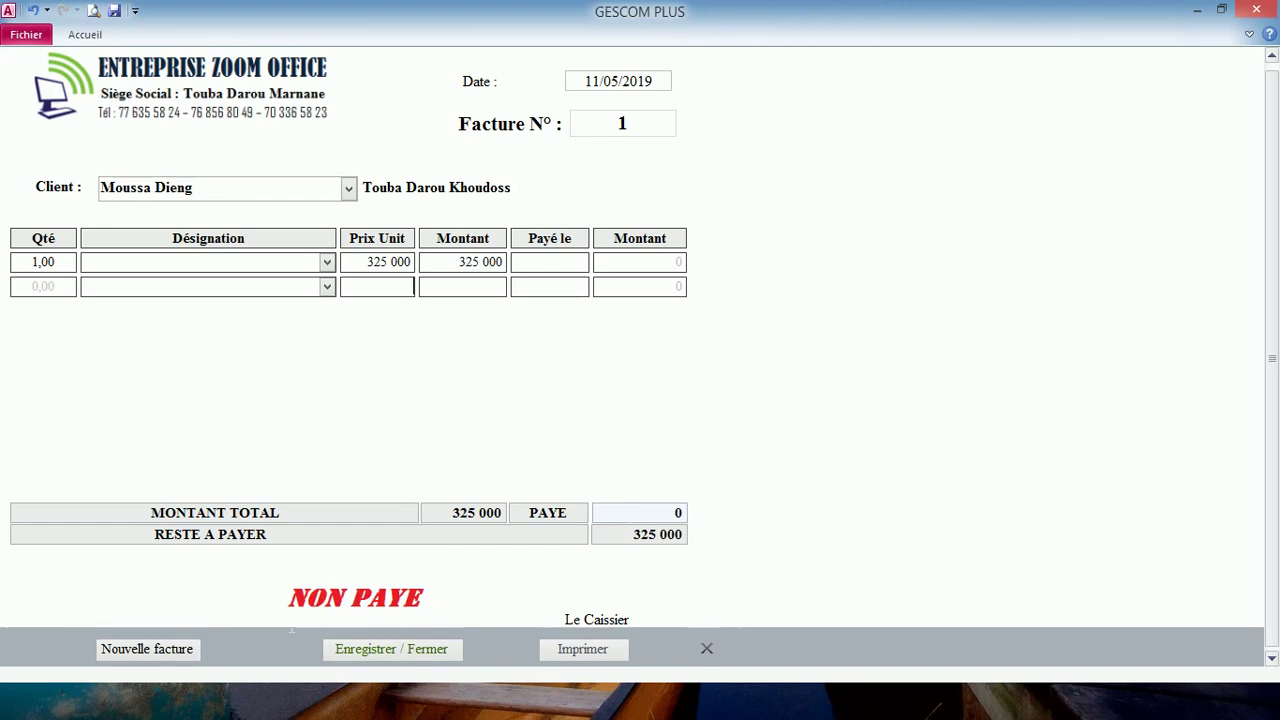
# - Start a new invoice dated 11/05/2019 and choose its client
pyautogui.click(177, 652)
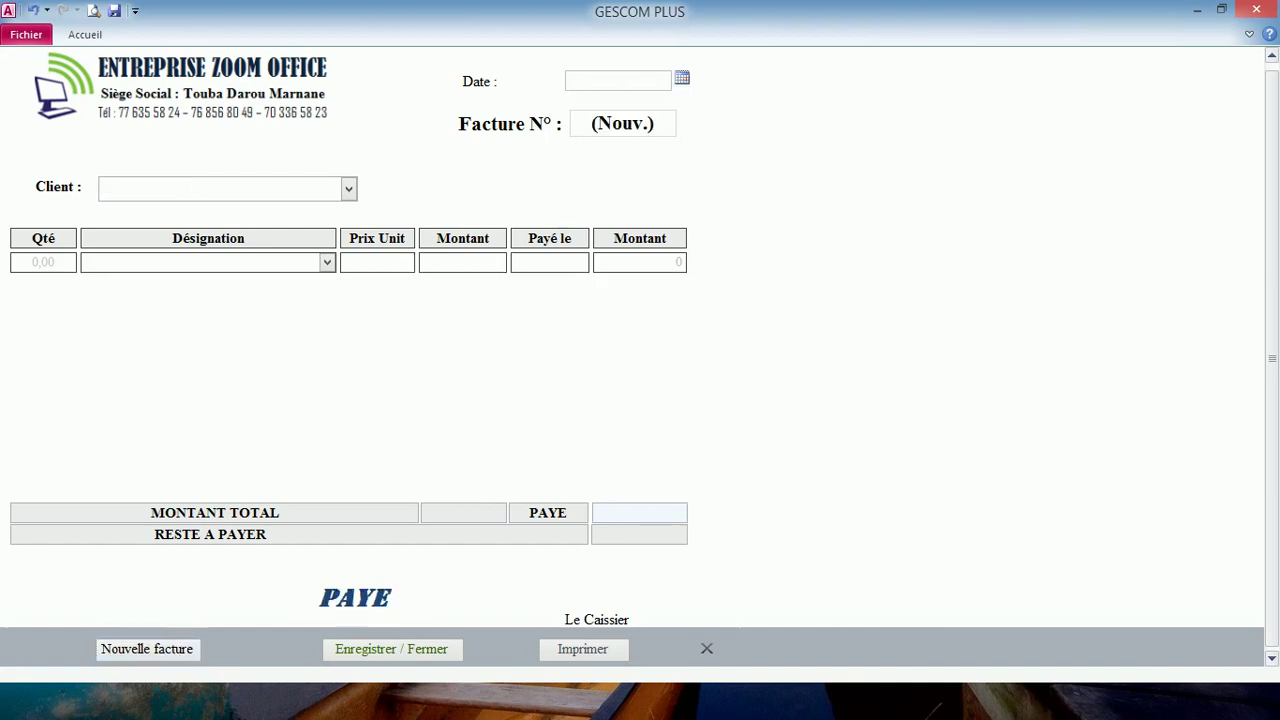
pyautogui.click(682, 79)
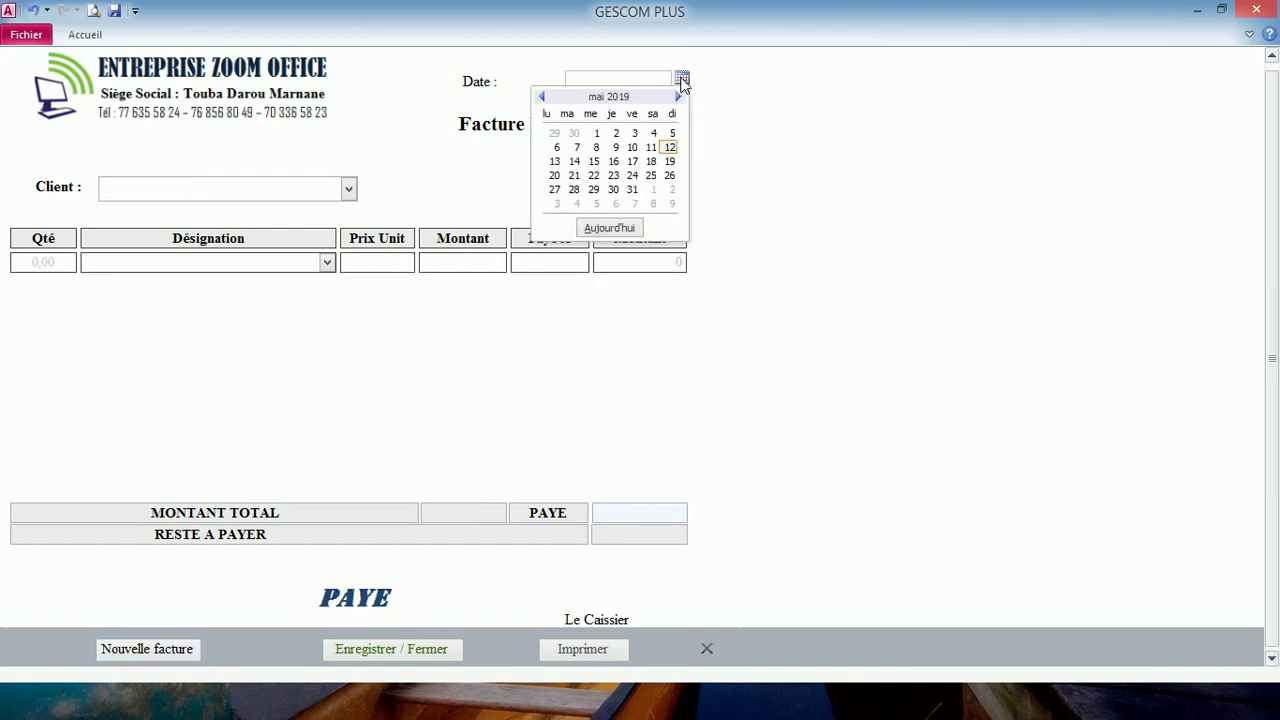
pyautogui.click(651, 148)
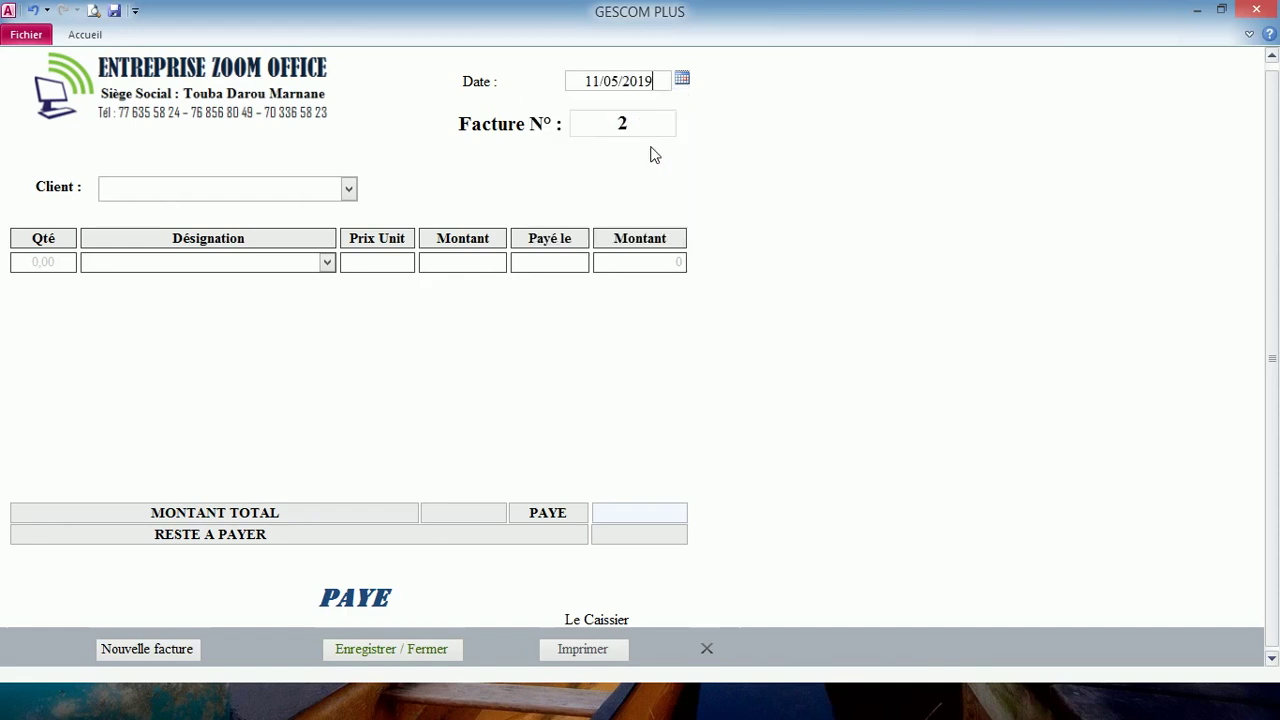
pyautogui.click(350, 190)
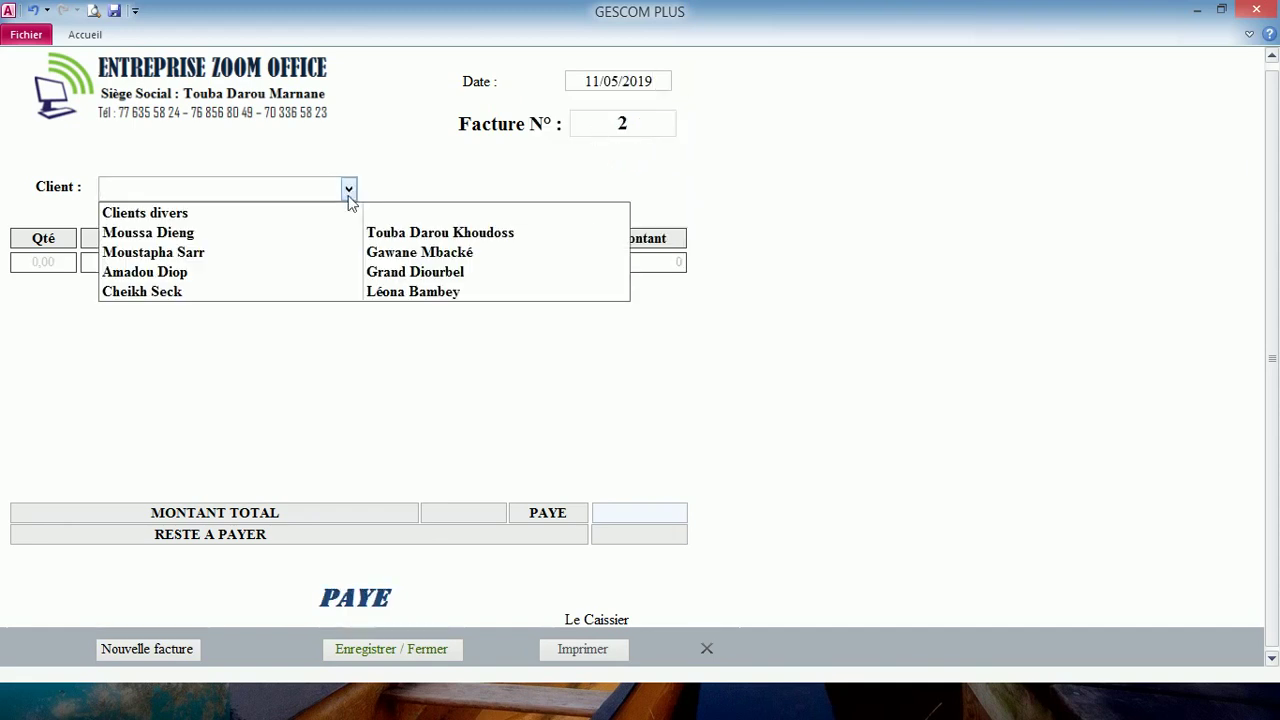
pyautogui.click(320, 272)
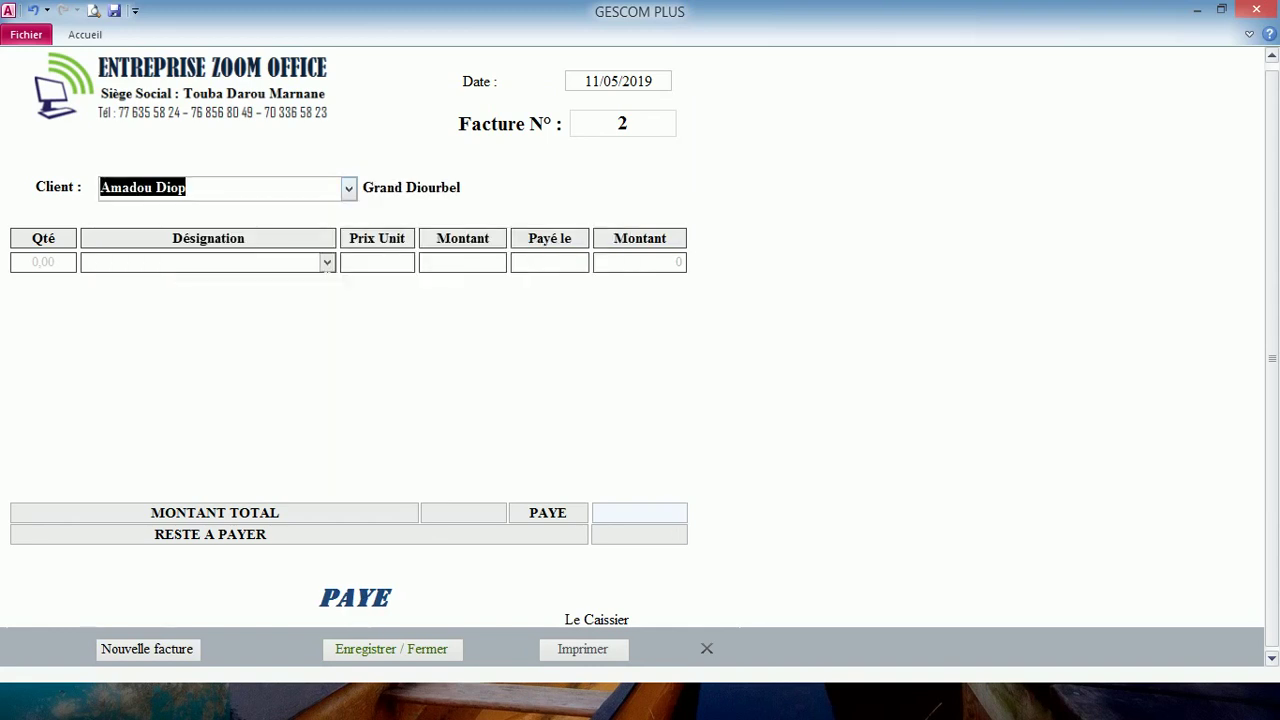
pyautogui.press('Tab')
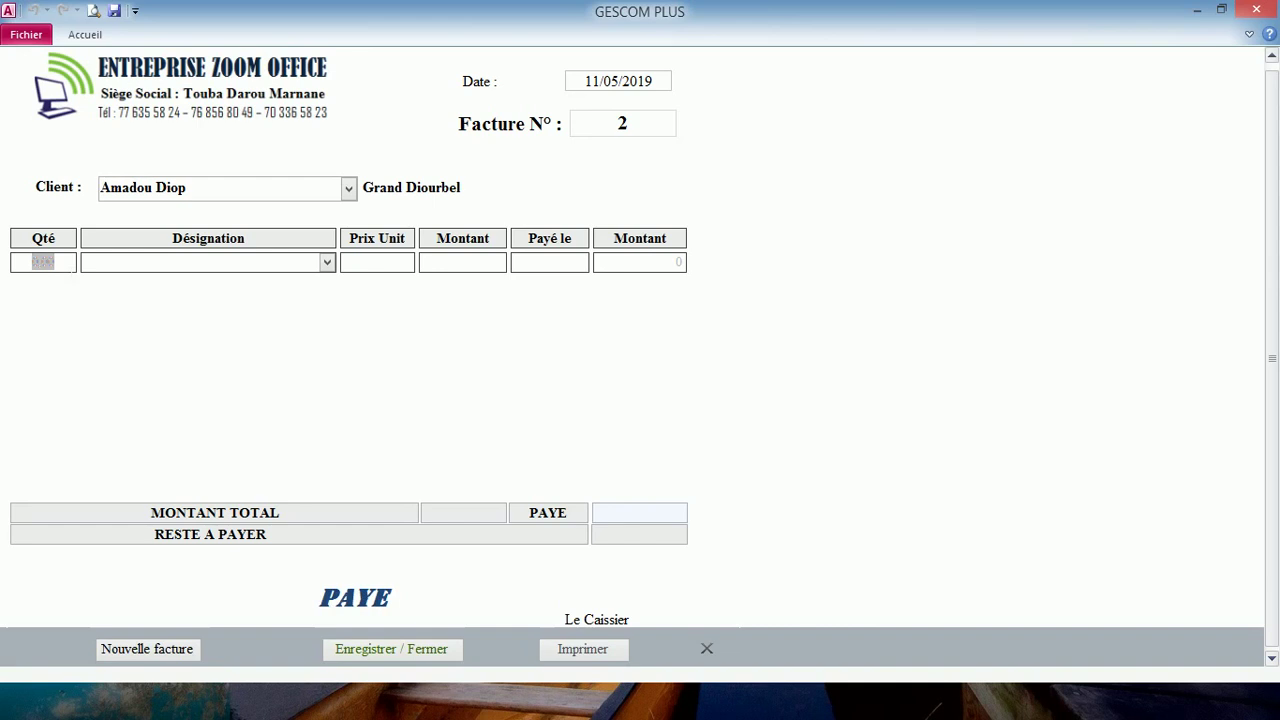
# - Add quantity 1 at 380 000 unit price, then save and close the invoice
pyautogui.write('1')
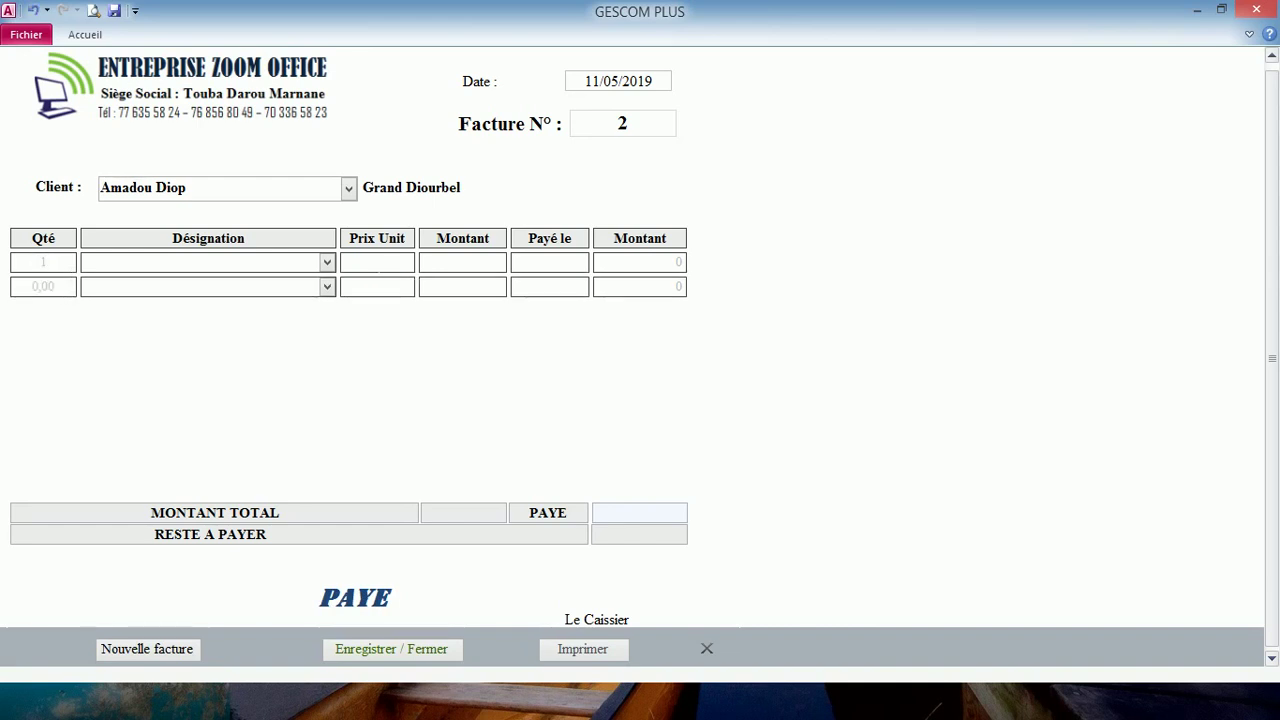
pyautogui.click(390, 262)
pyautogui.write('38000')
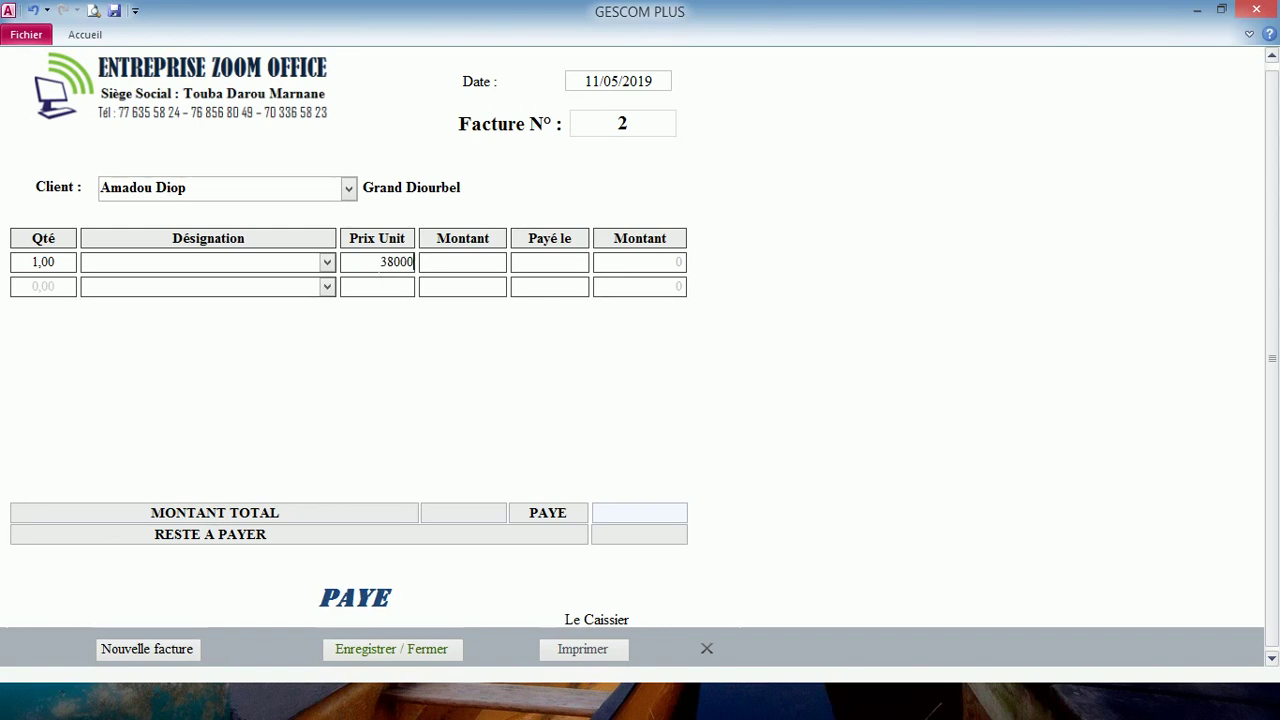
pyautogui.write('0')
pyautogui.click(381, 290)
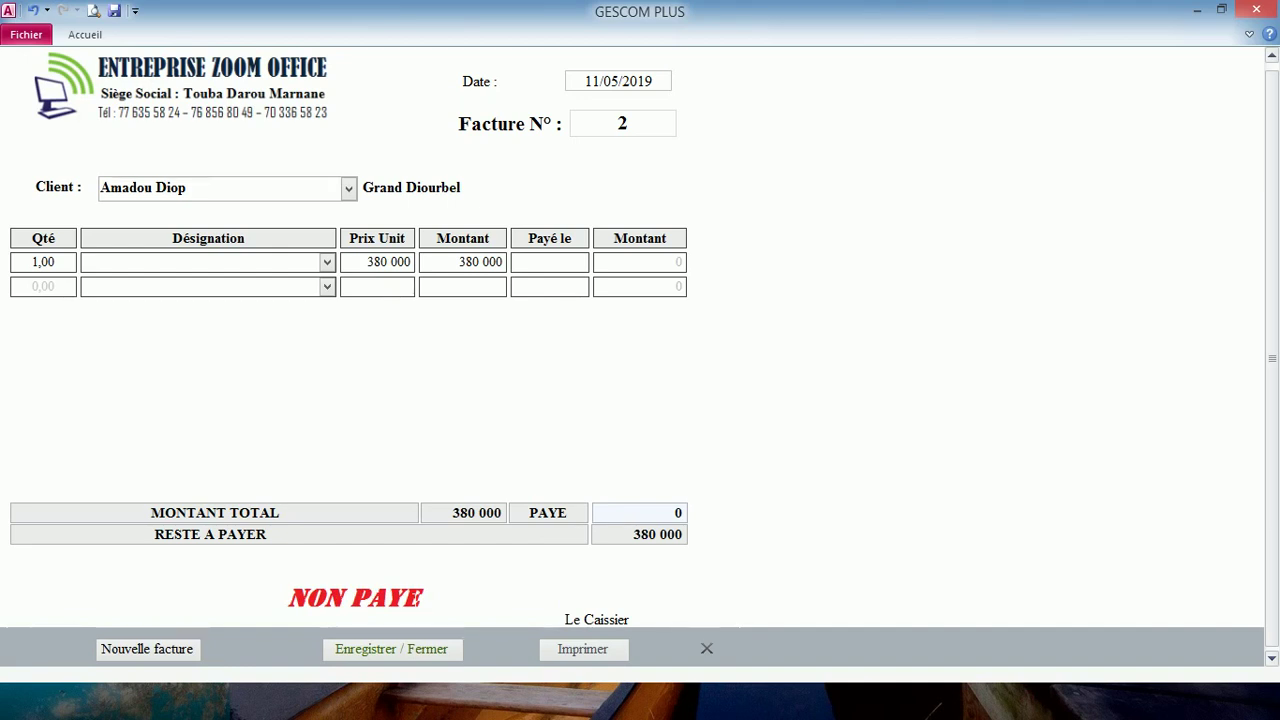
pyautogui.click(376, 653)
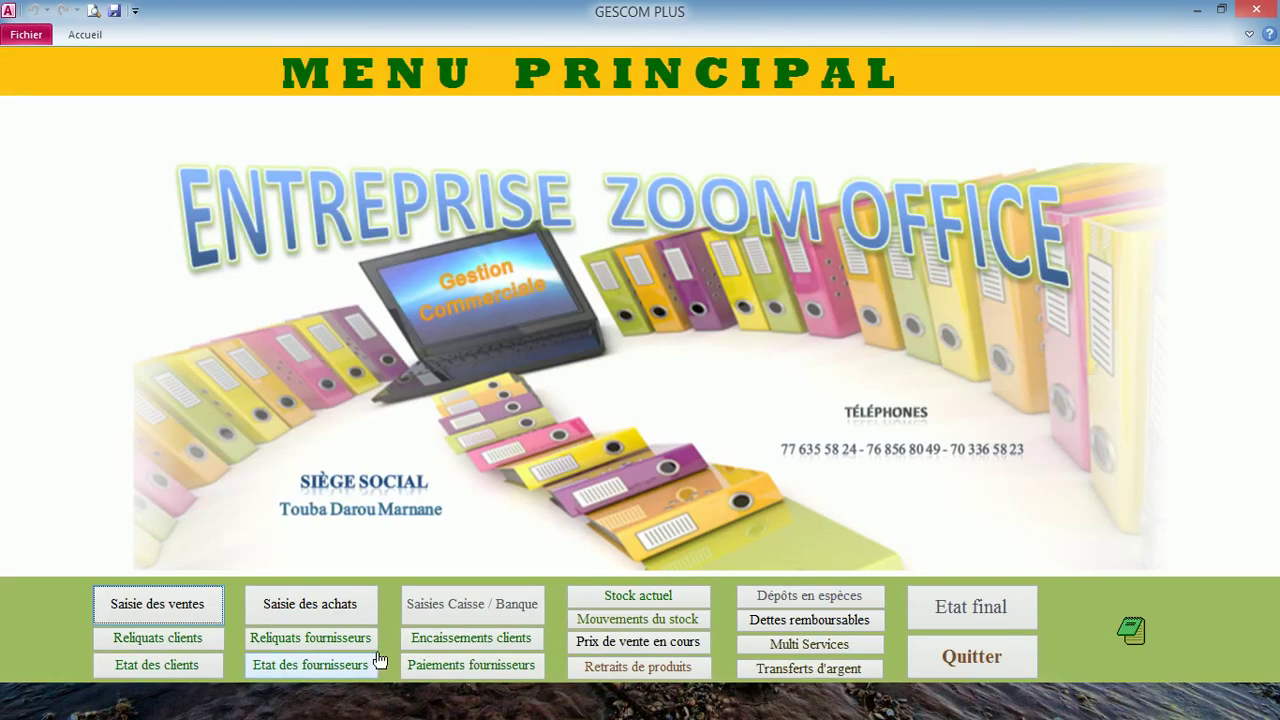
# - Check the Reliquats clients report showing 705 000 owed on invoices 1 and 2, then close it
pyautogui.click(183, 646)
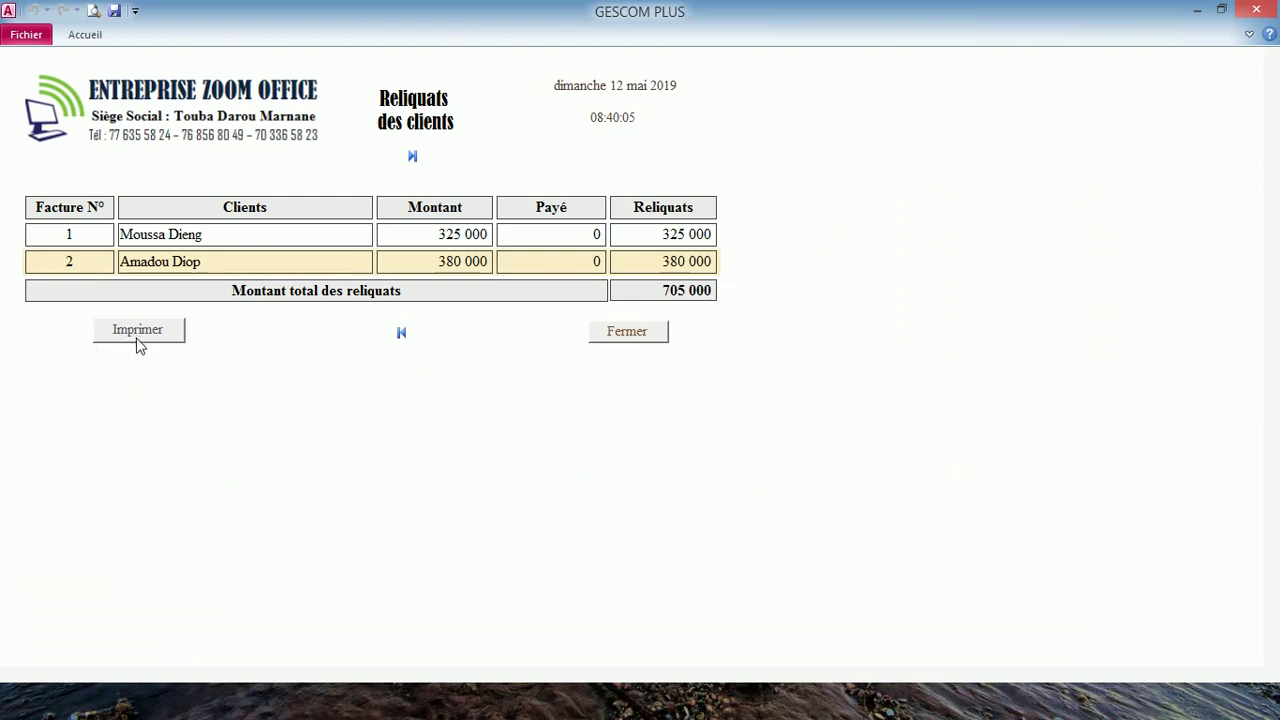
pyautogui.click(617, 331)
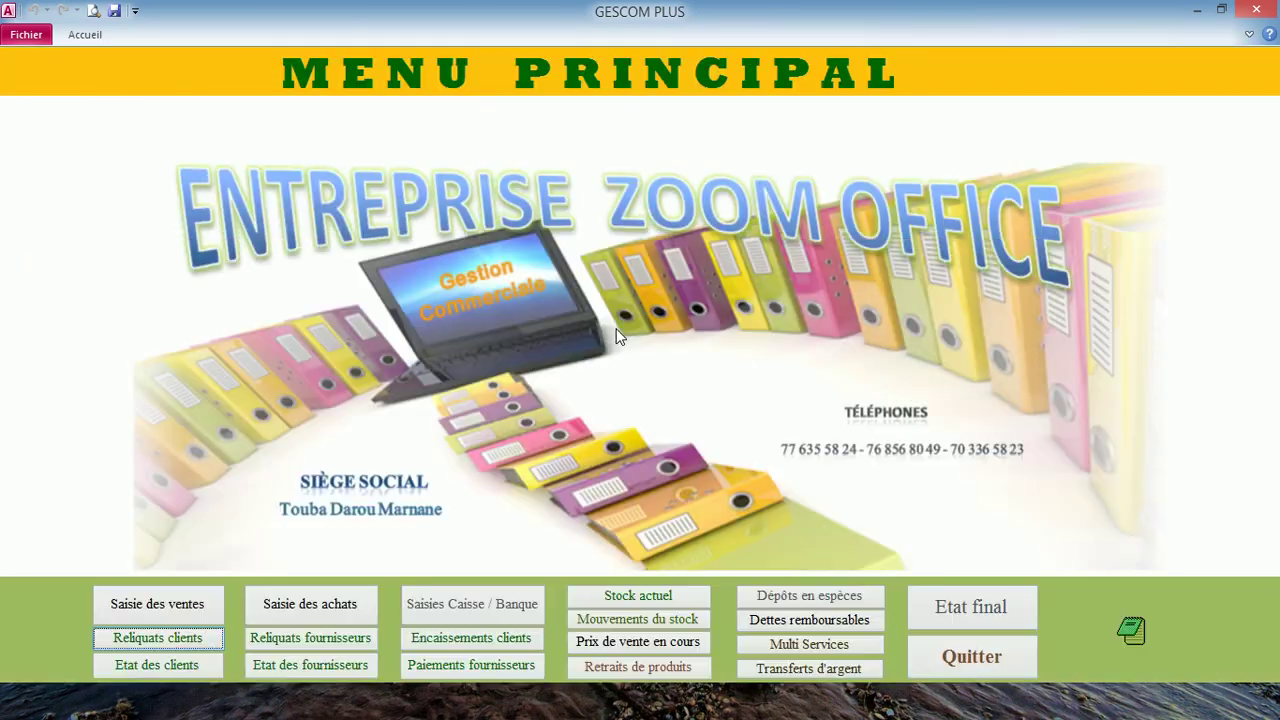
pyautogui.click(190, 668)
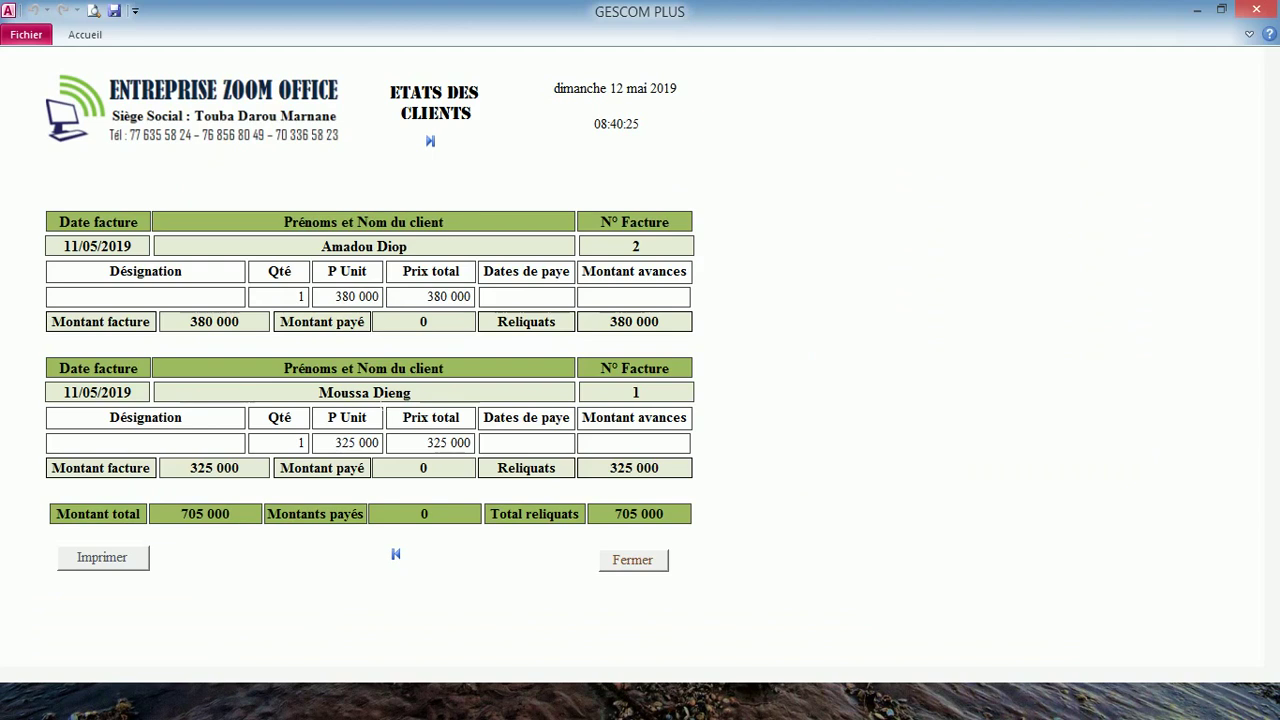
pyautogui.rightClick(376, 401)
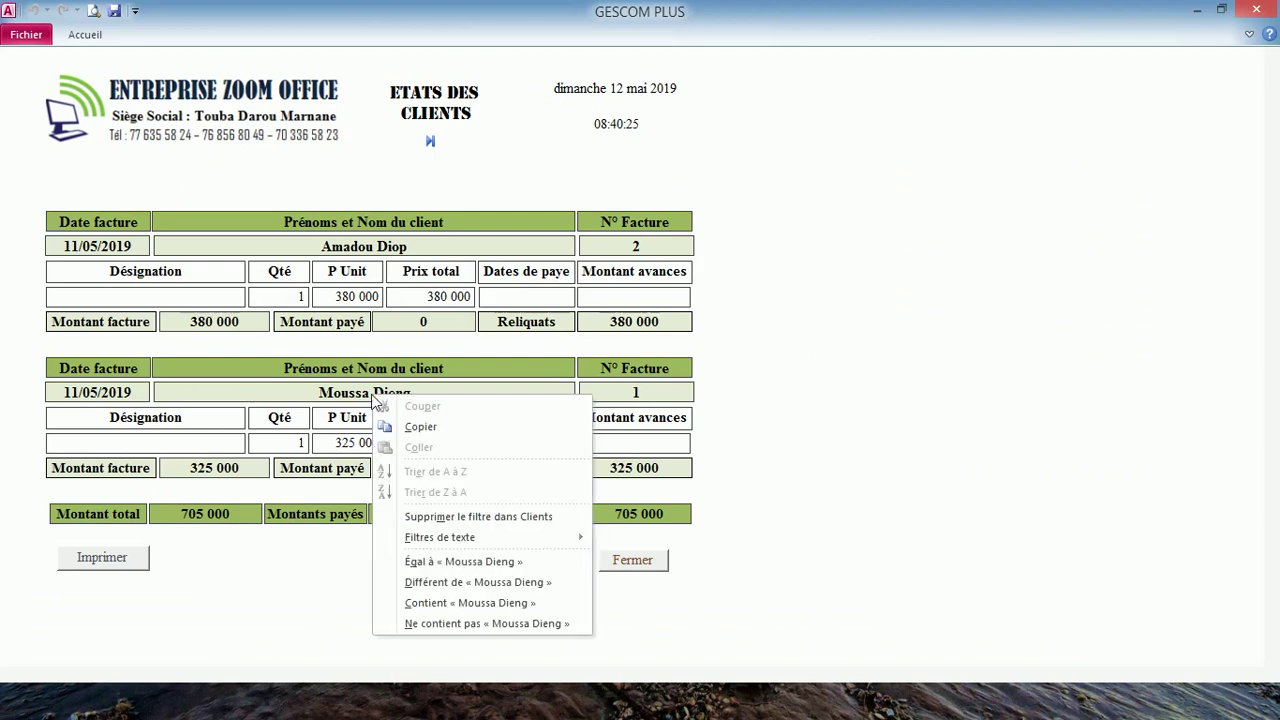
pyautogui.click(465, 568)
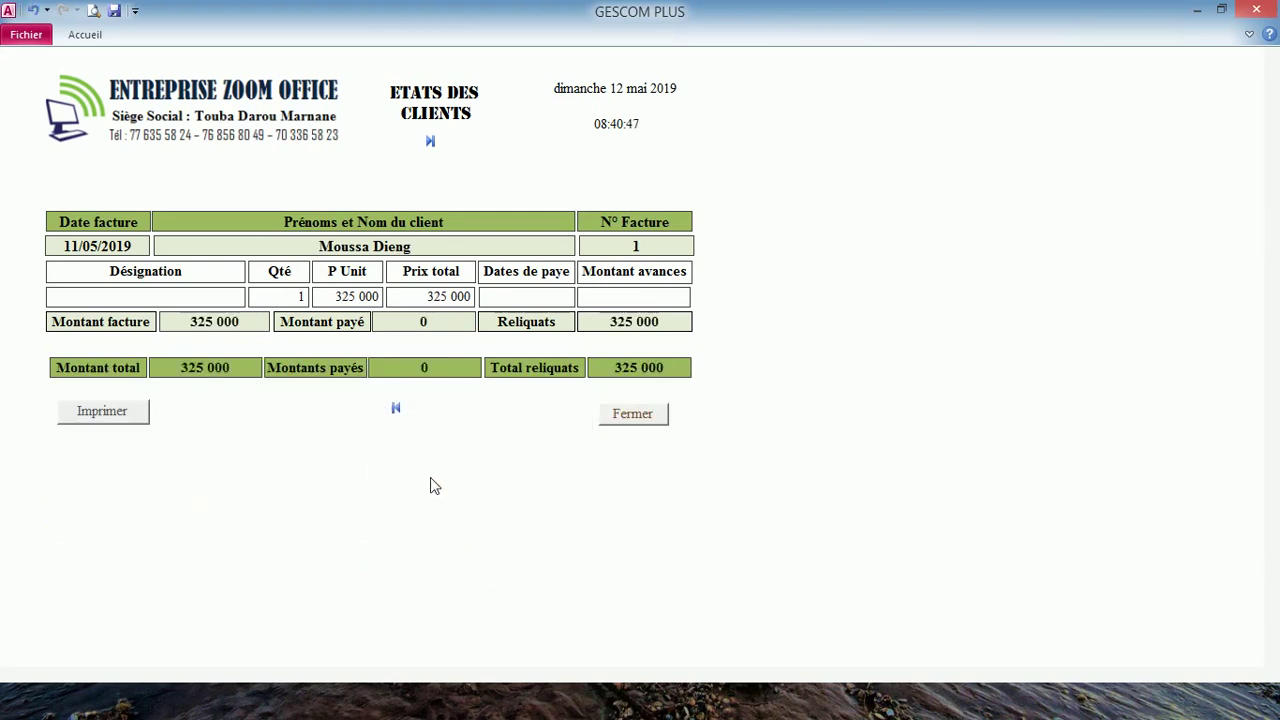
pyautogui.click(627, 415)
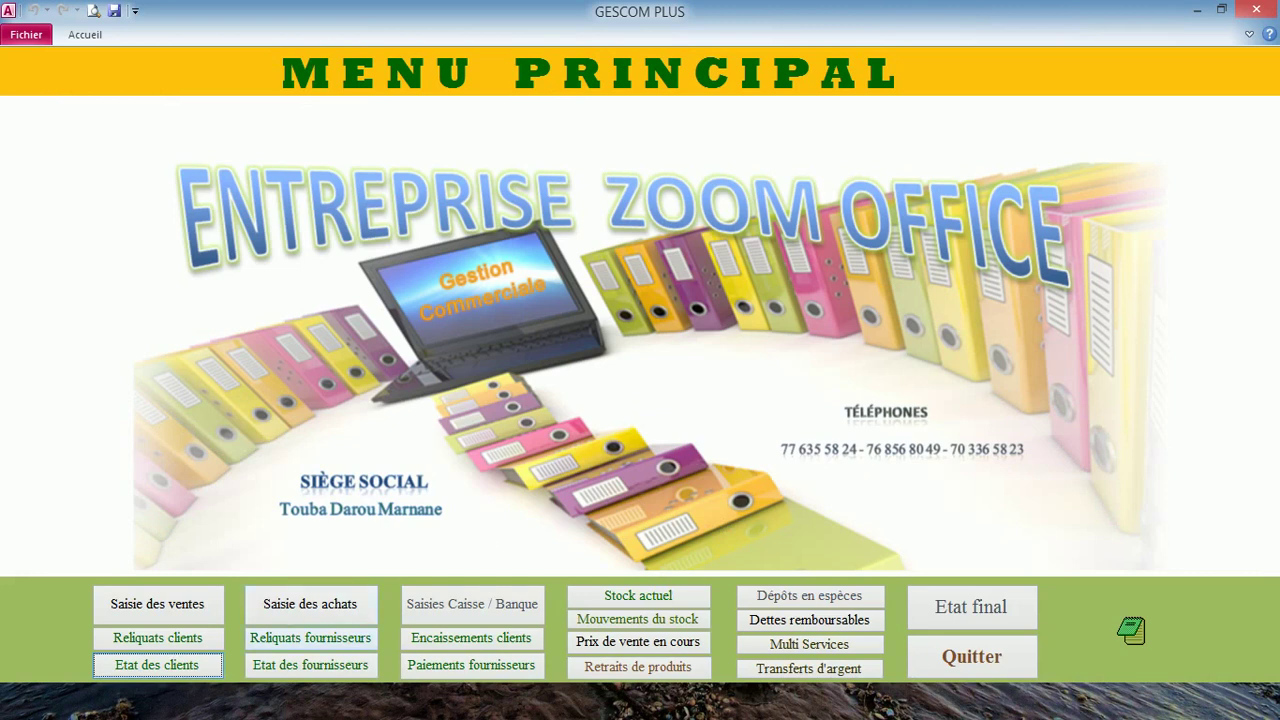
# - Unlock the Caisse / Banque entry form with its password and set the date to 11/05/2019
pyautogui.click(500, 620)
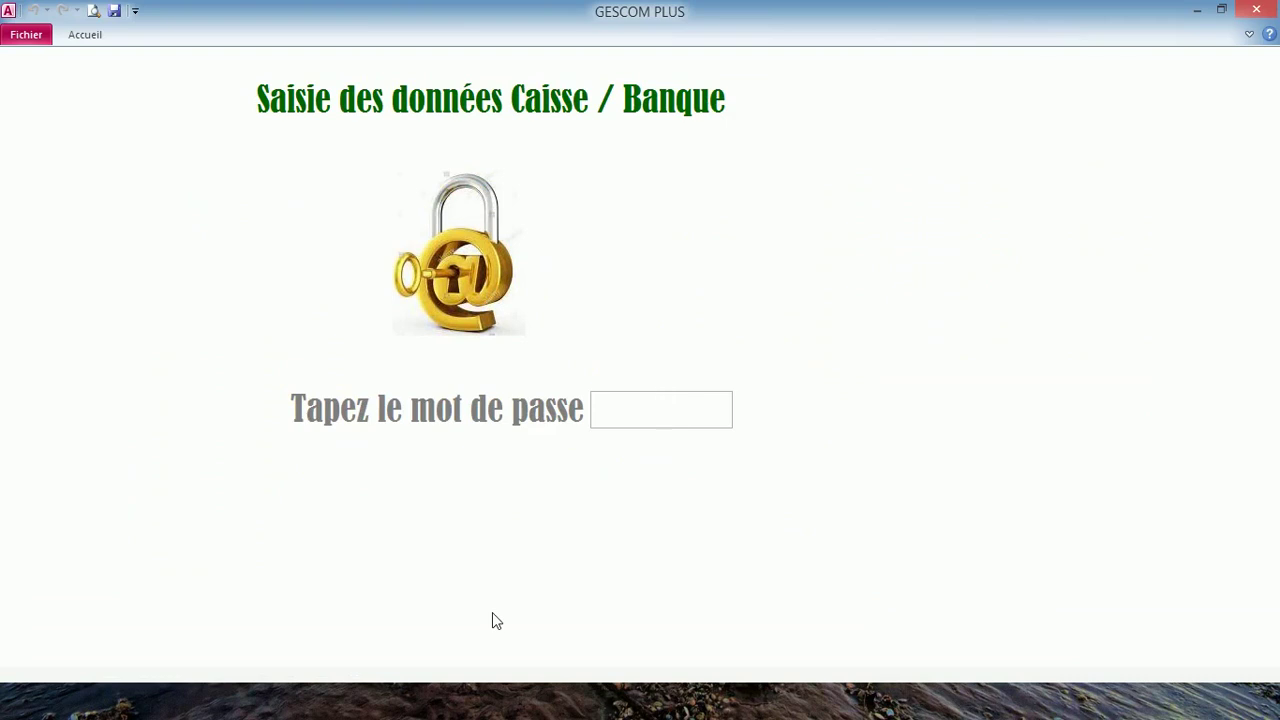
pyautogui.write('****')
pyautogui.press('Return')
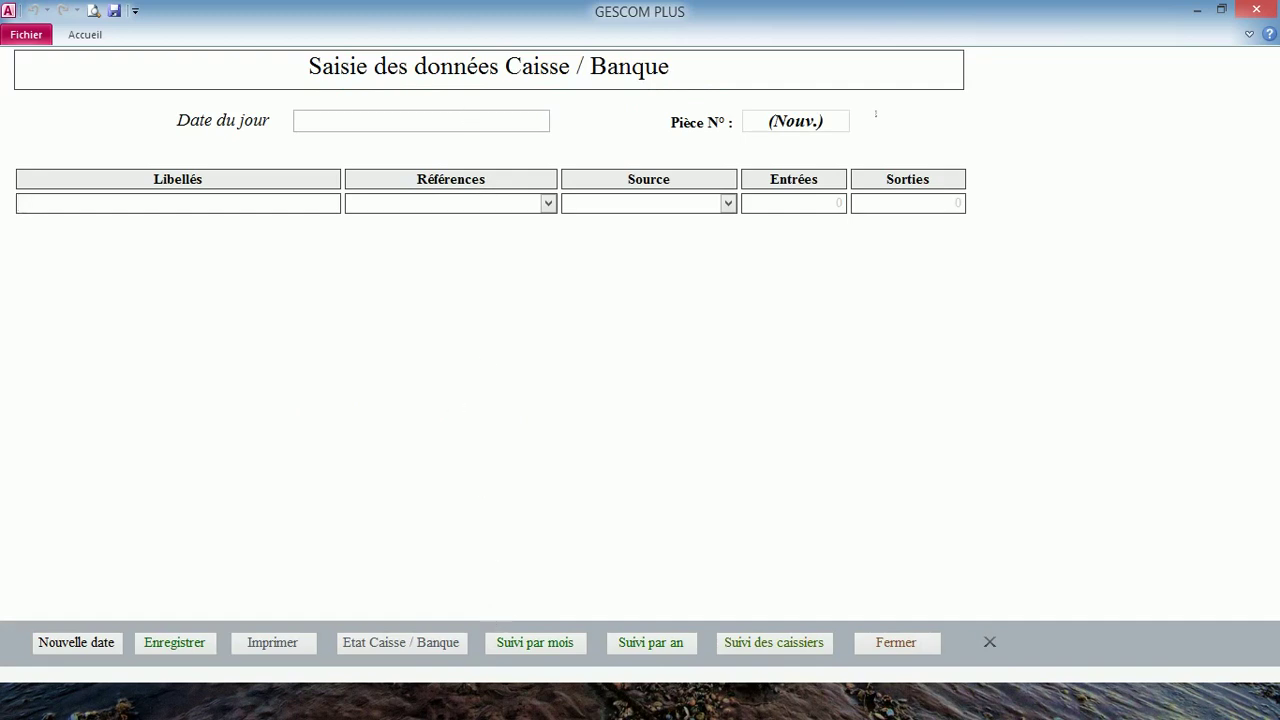
pyautogui.hotkey('shift', 'Tab')
pyautogui.click(560, 119)
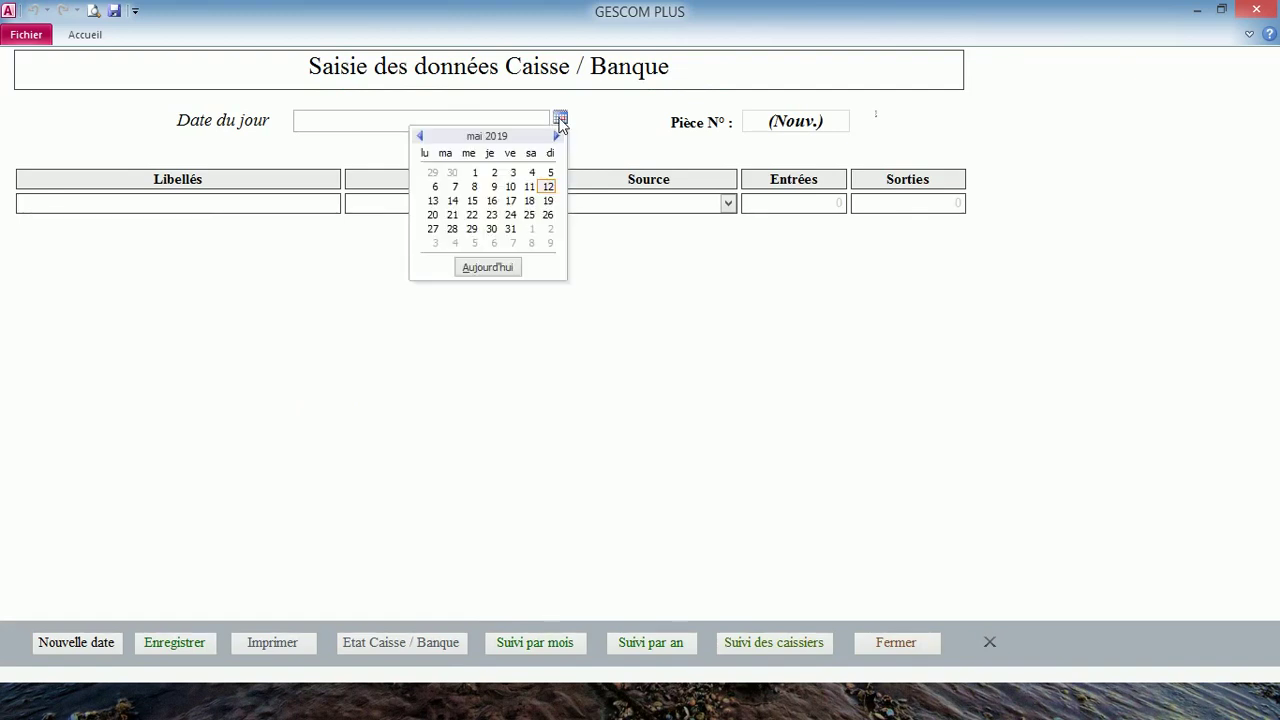
pyautogui.click(529, 186)
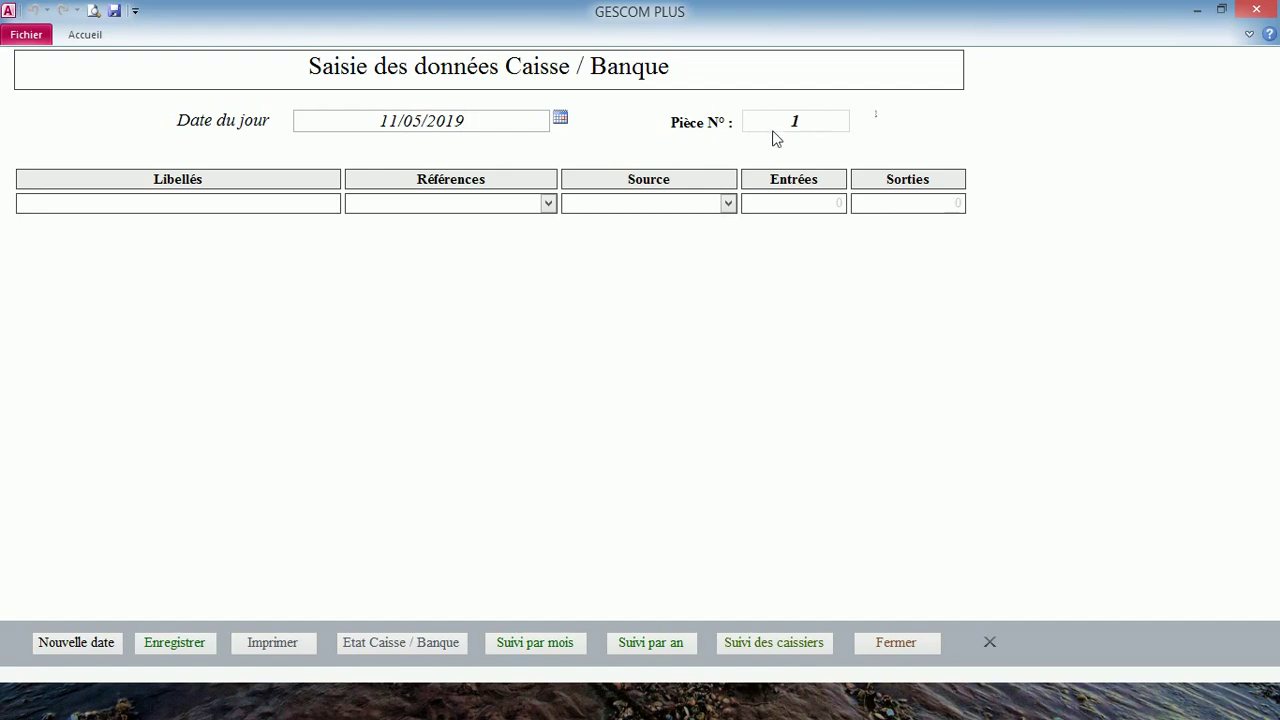
pyautogui.press('Return')
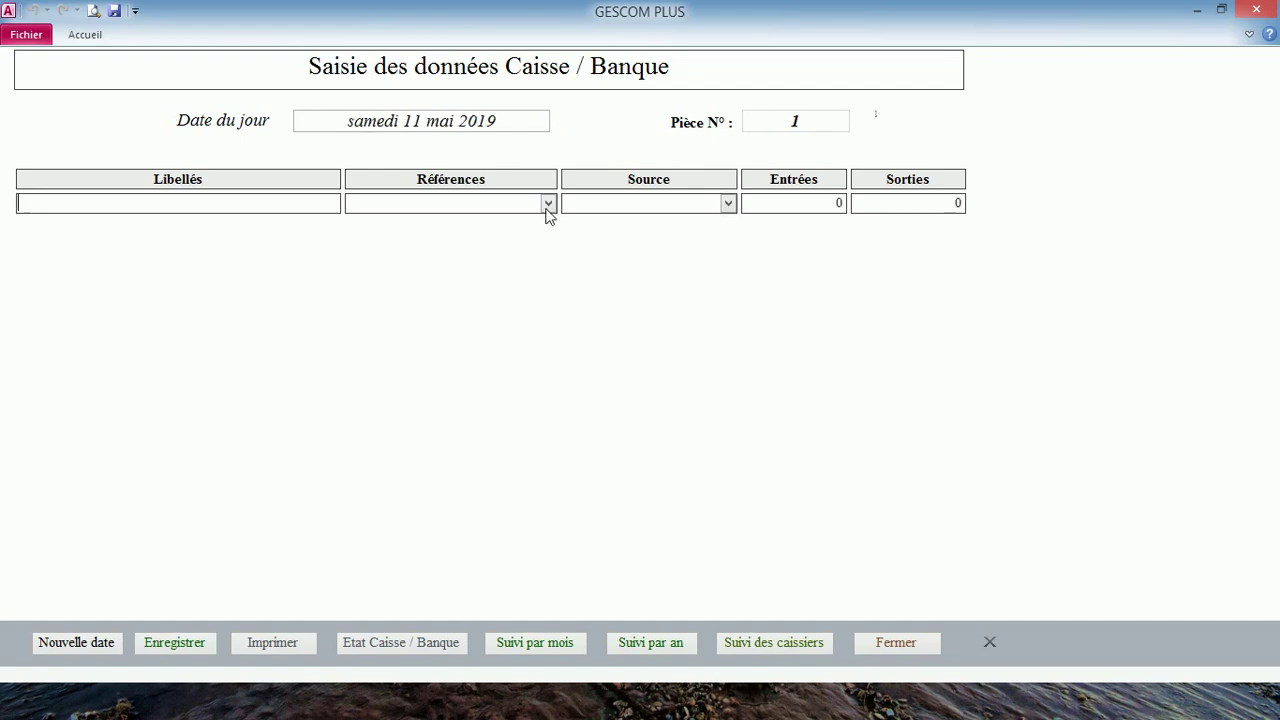
# - Add Ancien solde rows with sources Caisse, Banque CBAO and Banque CNCAS
pyautogui.click(547, 206)
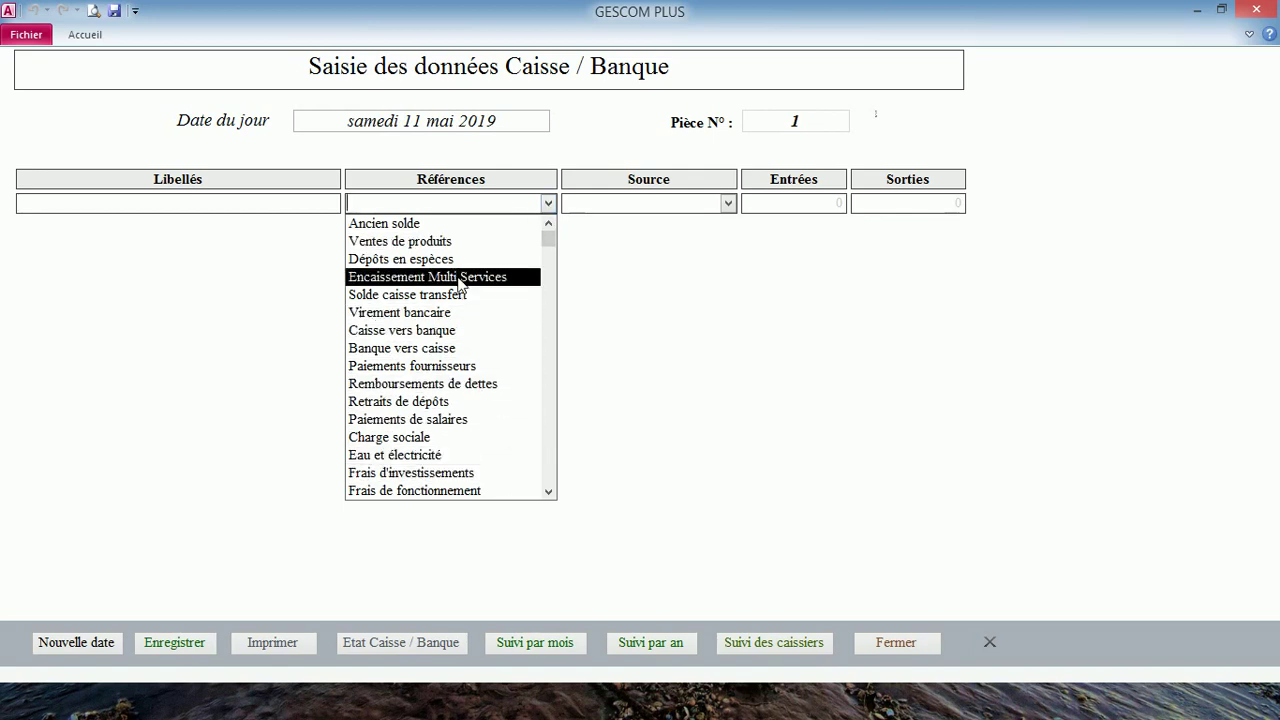
pyautogui.click(491, 224)
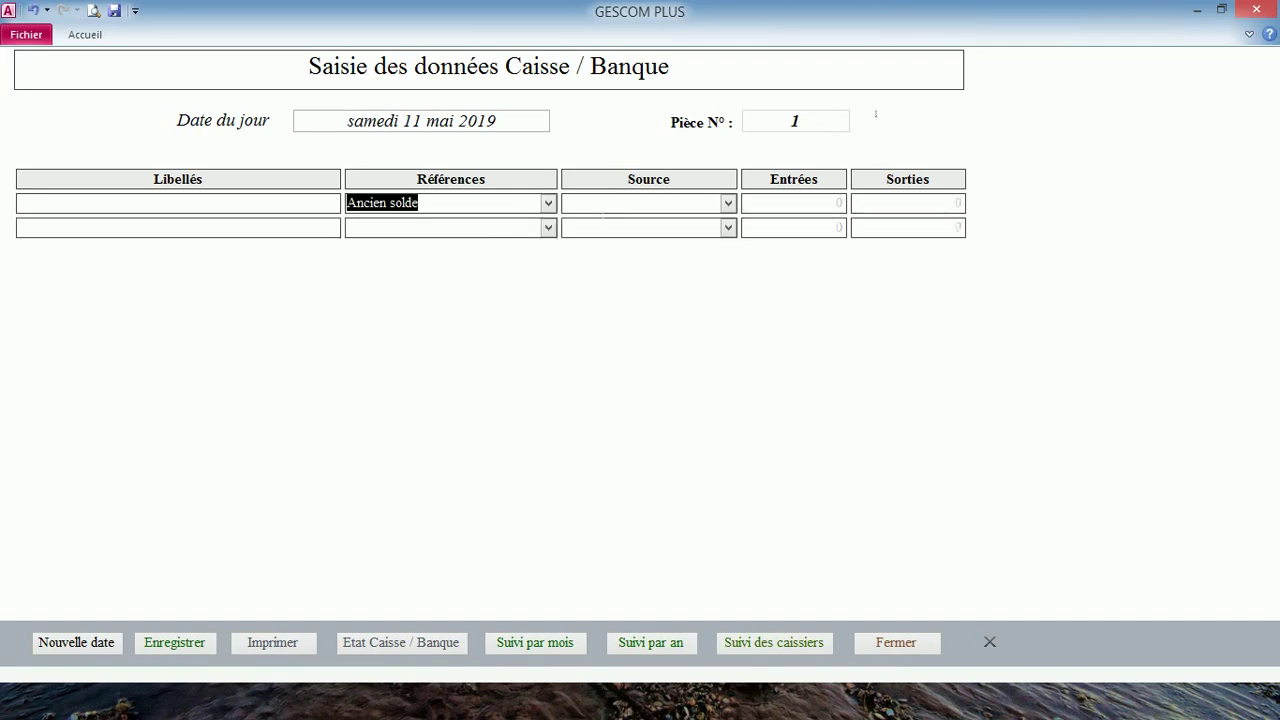
pyautogui.press('Tab')
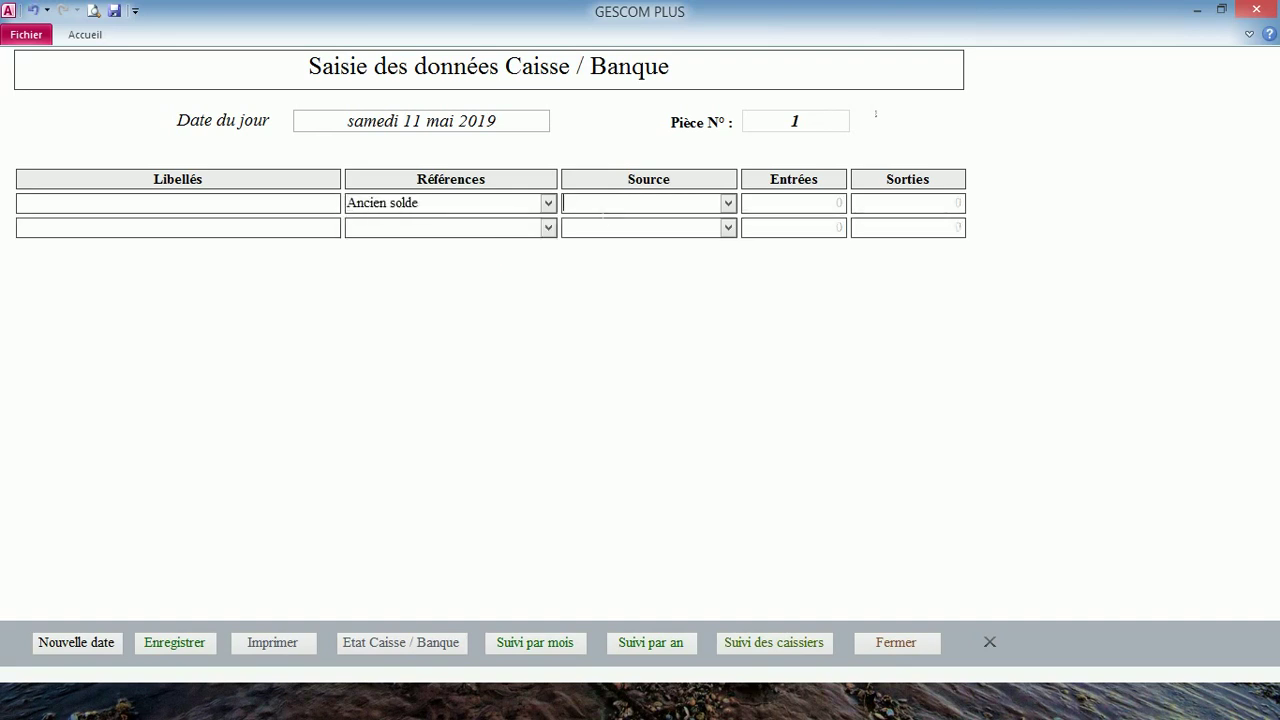
pyautogui.click(727, 204)
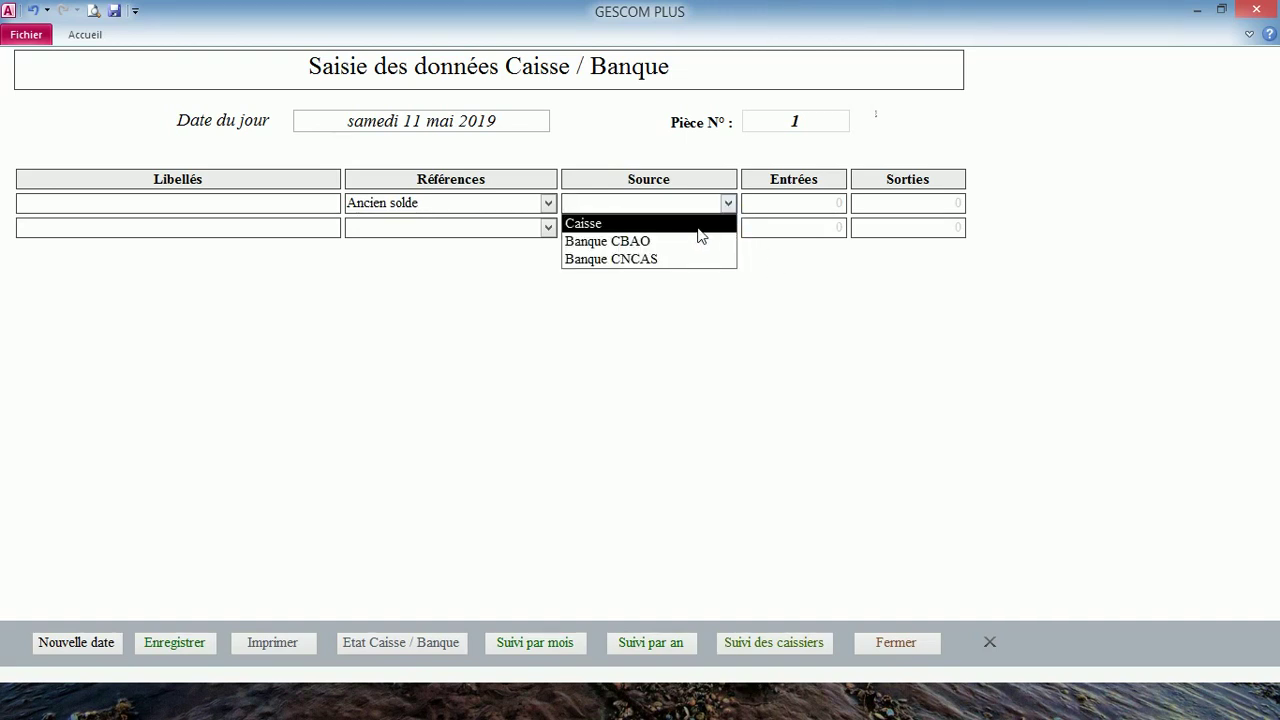
pyautogui.click(700, 222)
pyautogui.click(729, 227)
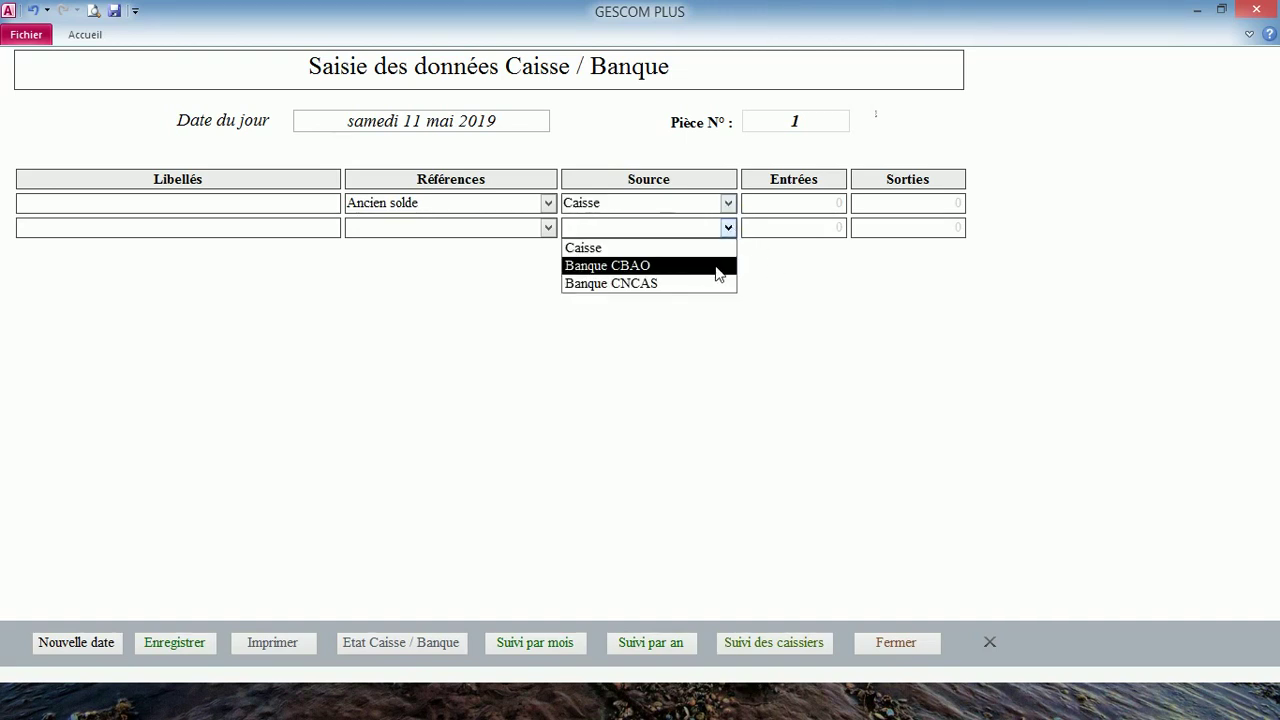
pyautogui.click(716, 265)
pyautogui.click(728, 252)
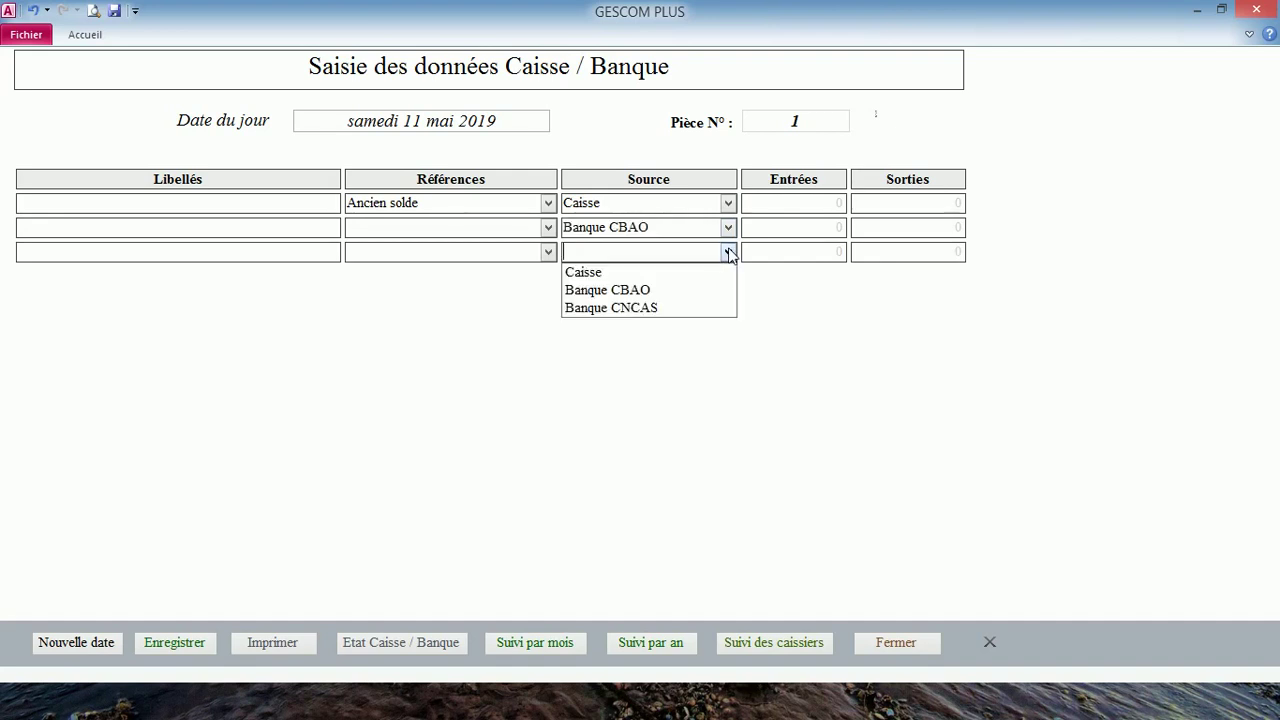
pyautogui.click(702, 308)
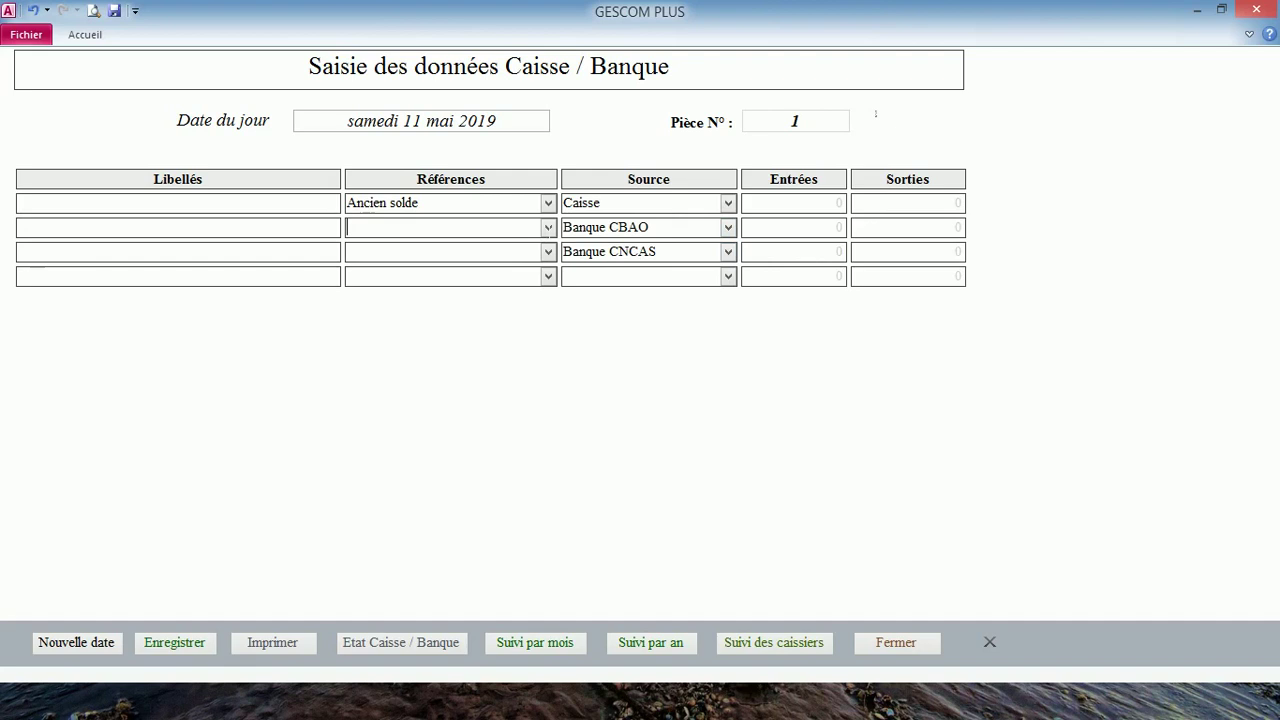
# - Save the opening balances (36 200, 547 850, 322 600) and open the Etat Caisse Banque report
pyautogui.click(18, 203)
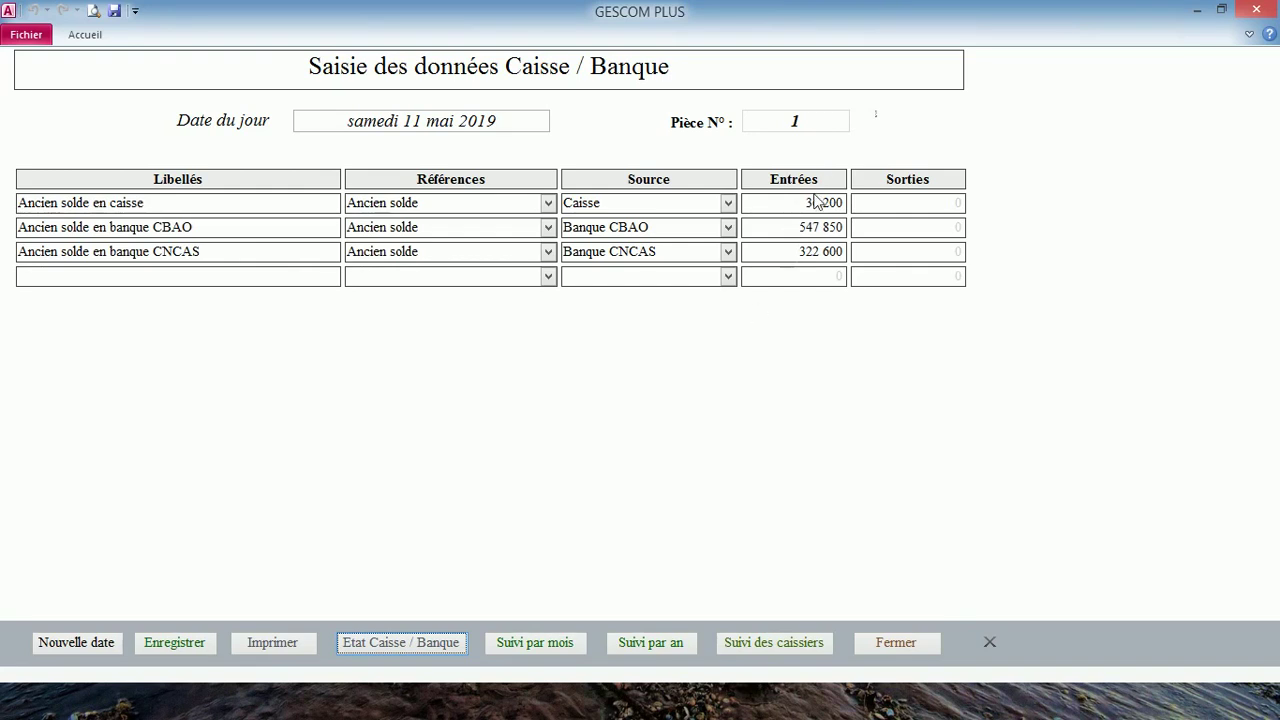
pyautogui.click(160, 645)
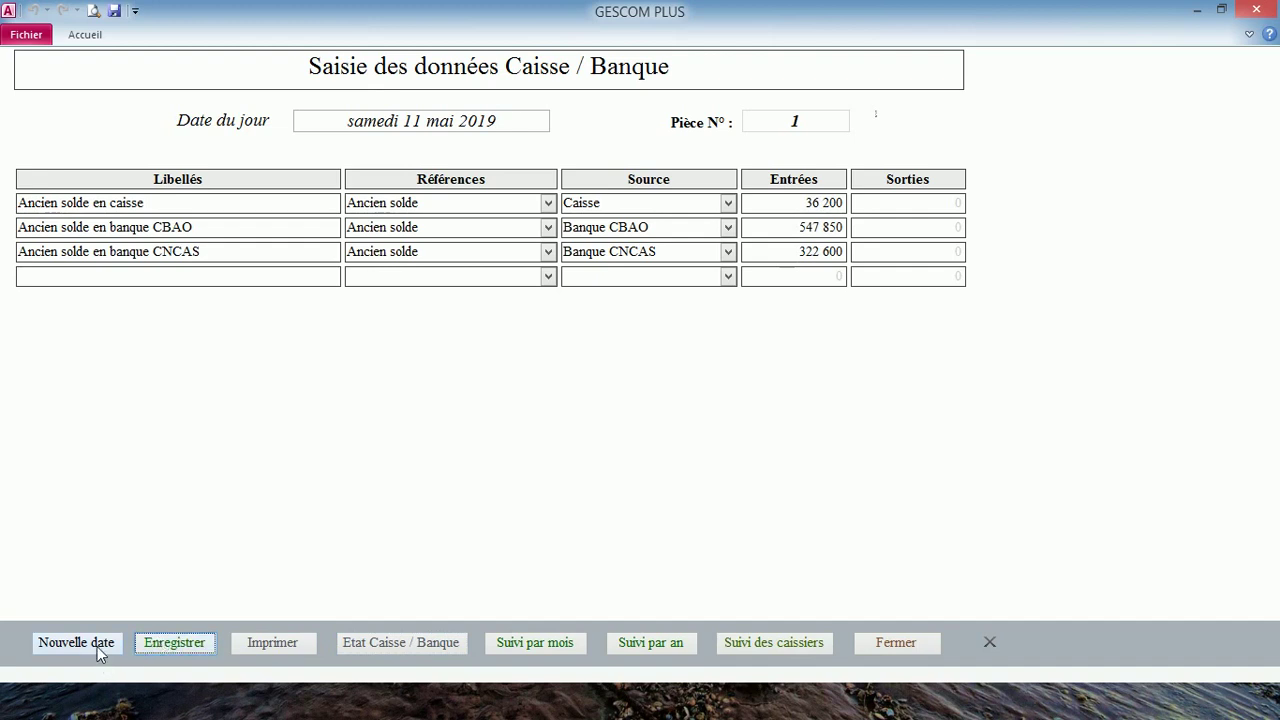
pyautogui.click(394, 641)
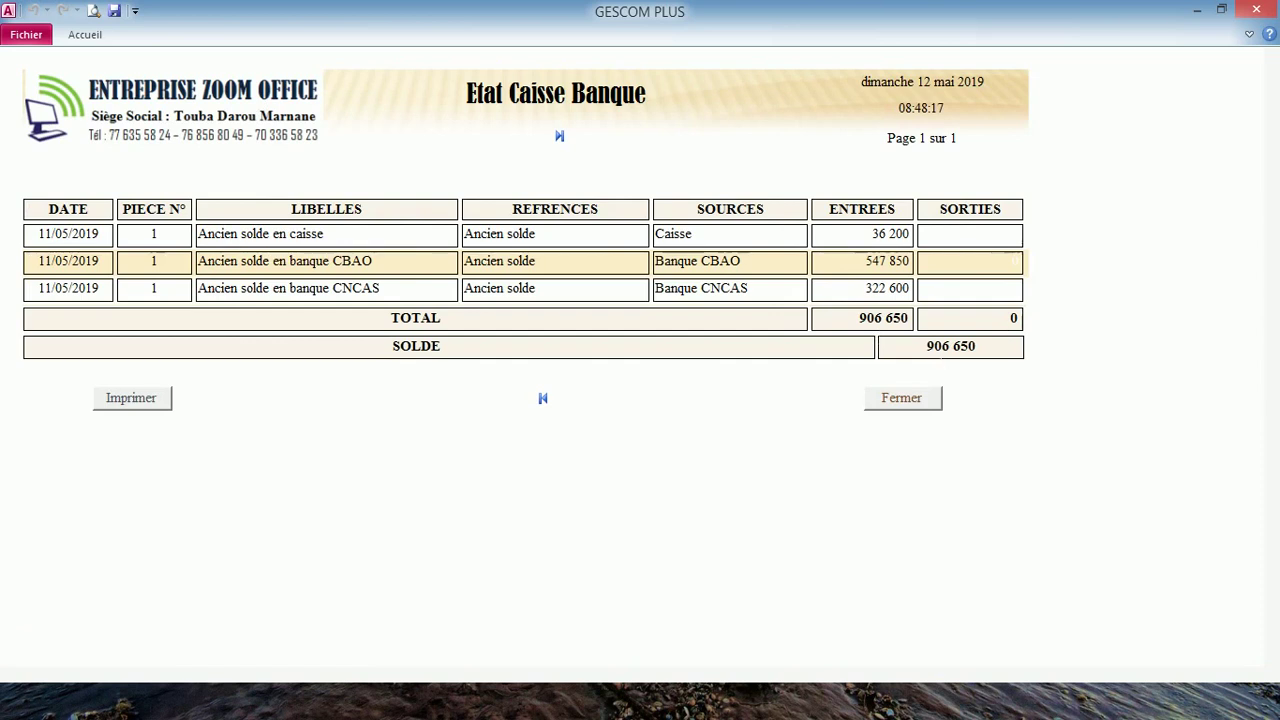
# - Filter the report to Caisse entries only, then clear the Source filter
pyautogui.rightClick(716, 242)
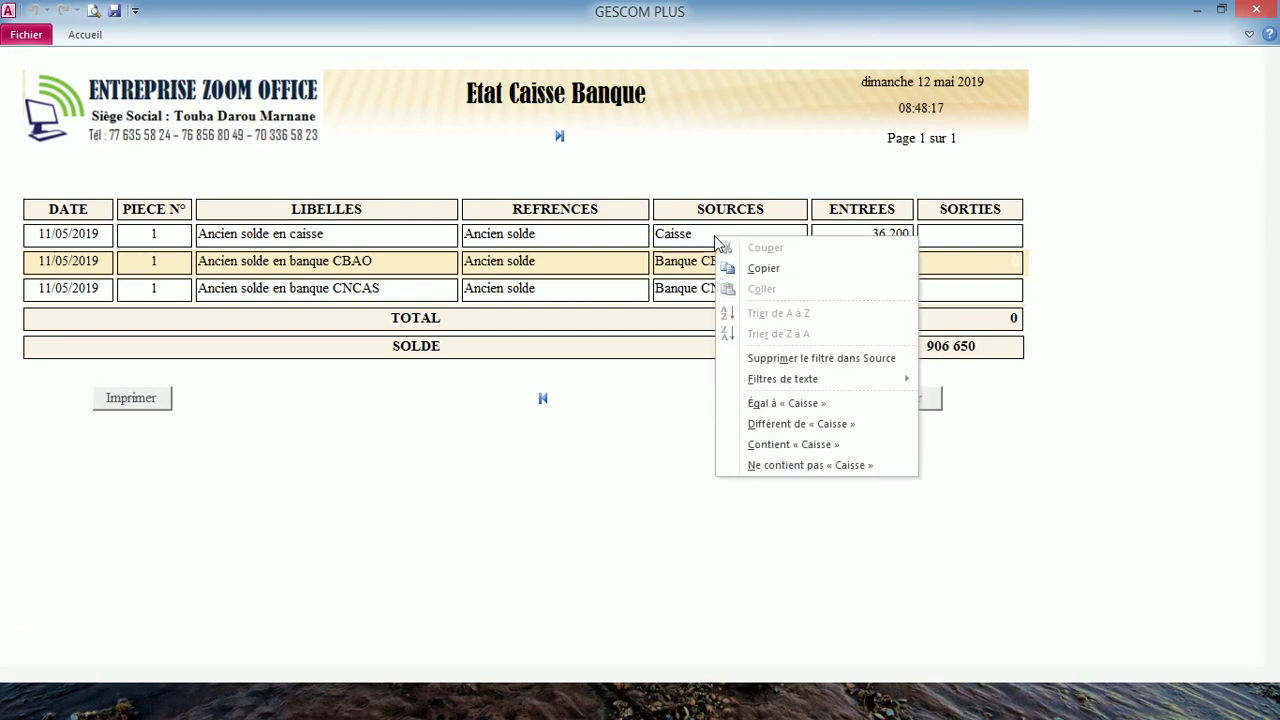
pyautogui.click(783, 405)
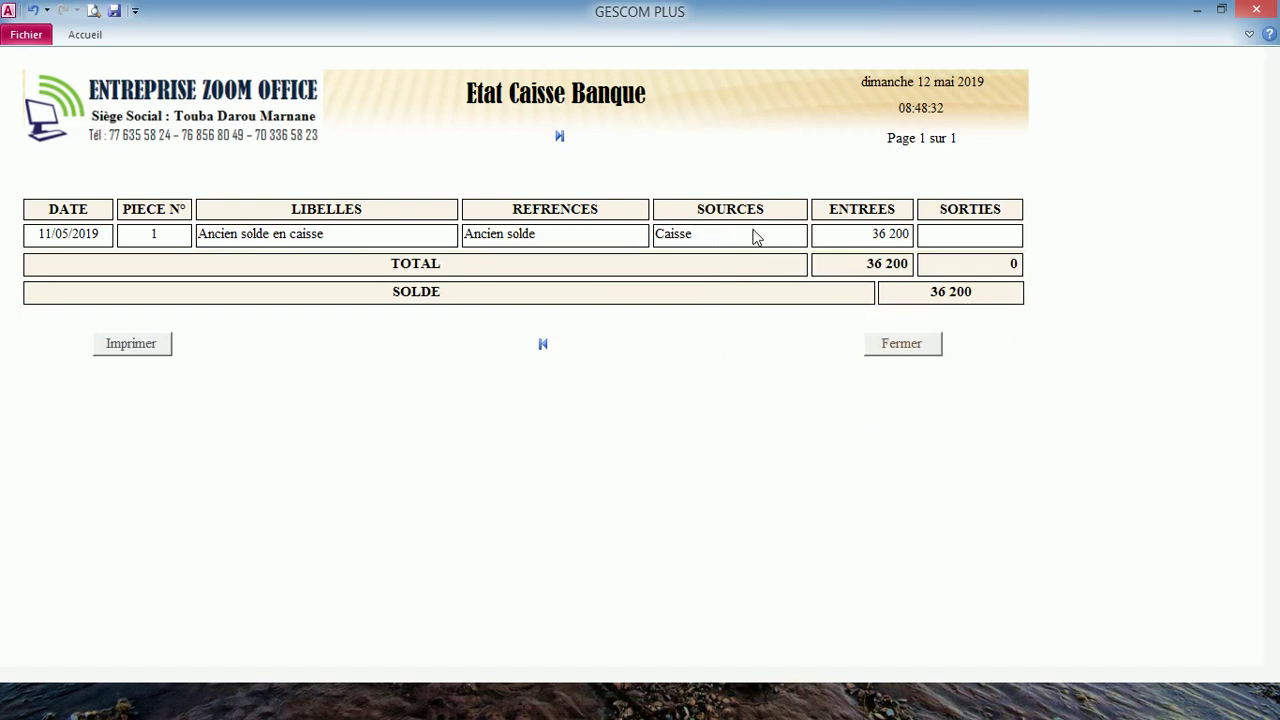
pyautogui.rightClick(756, 237)
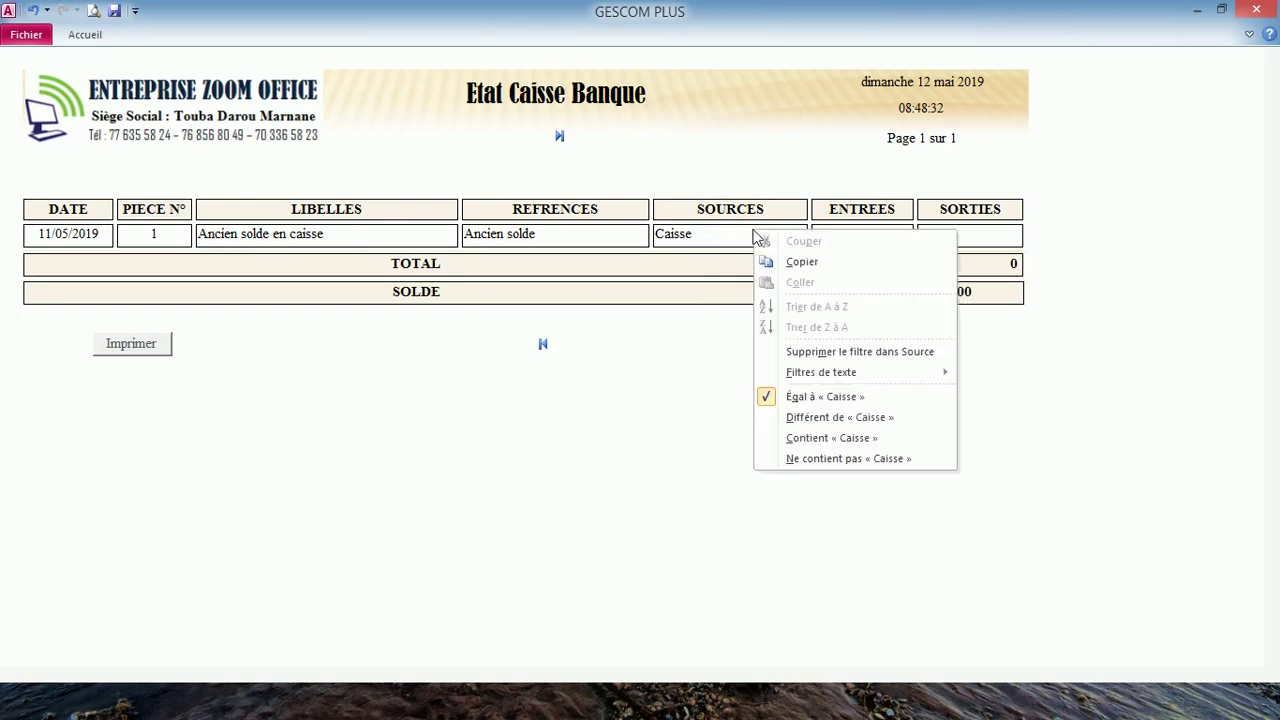
pyautogui.click(862, 351)
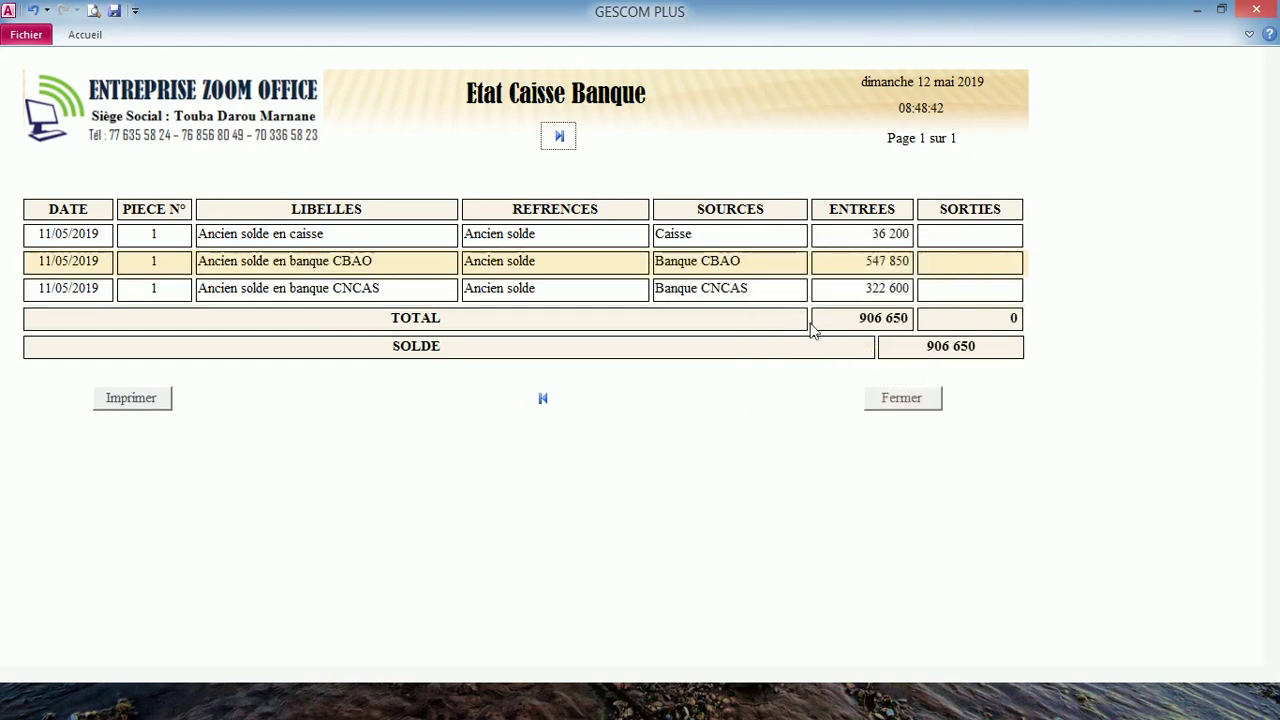
# - Filter Source to values containing 'ban', totalling 870 450, then close the report
pyautogui.click(697, 268)
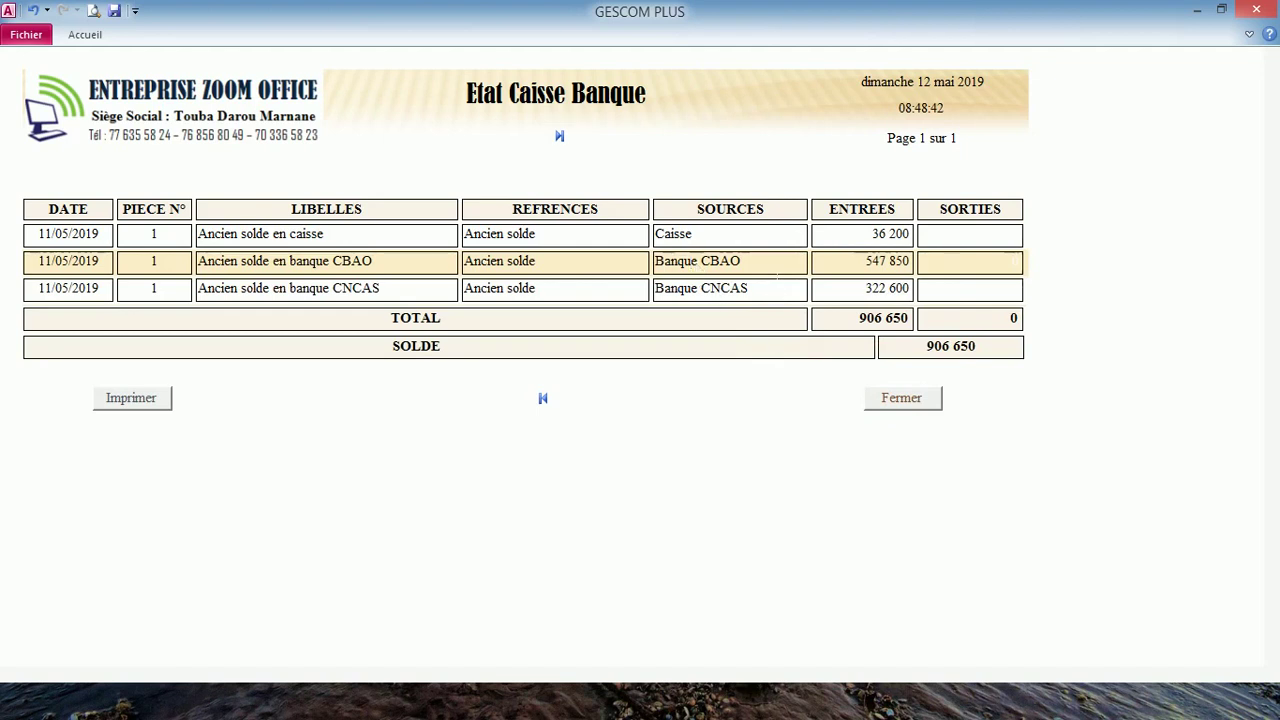
pyautogui.rightClick(693, 263)
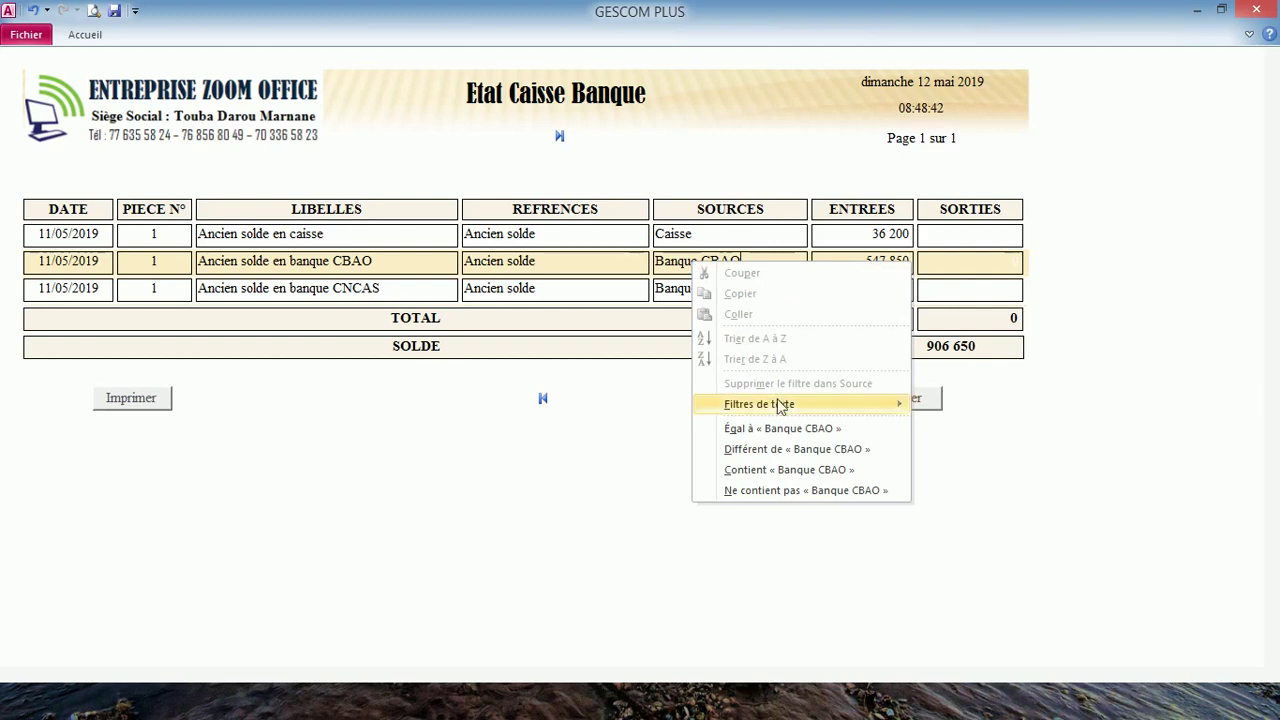
pyautogui.moveTo(786, 412)
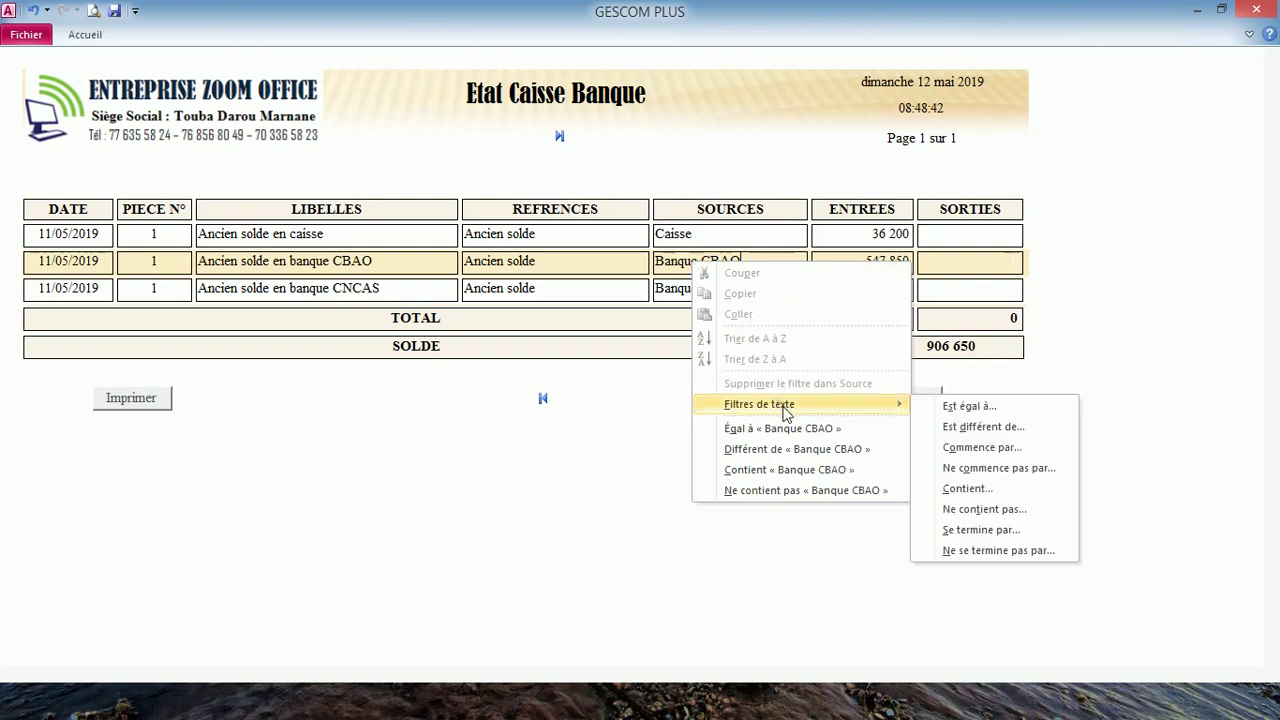
pyautogui.click(1024, 491)
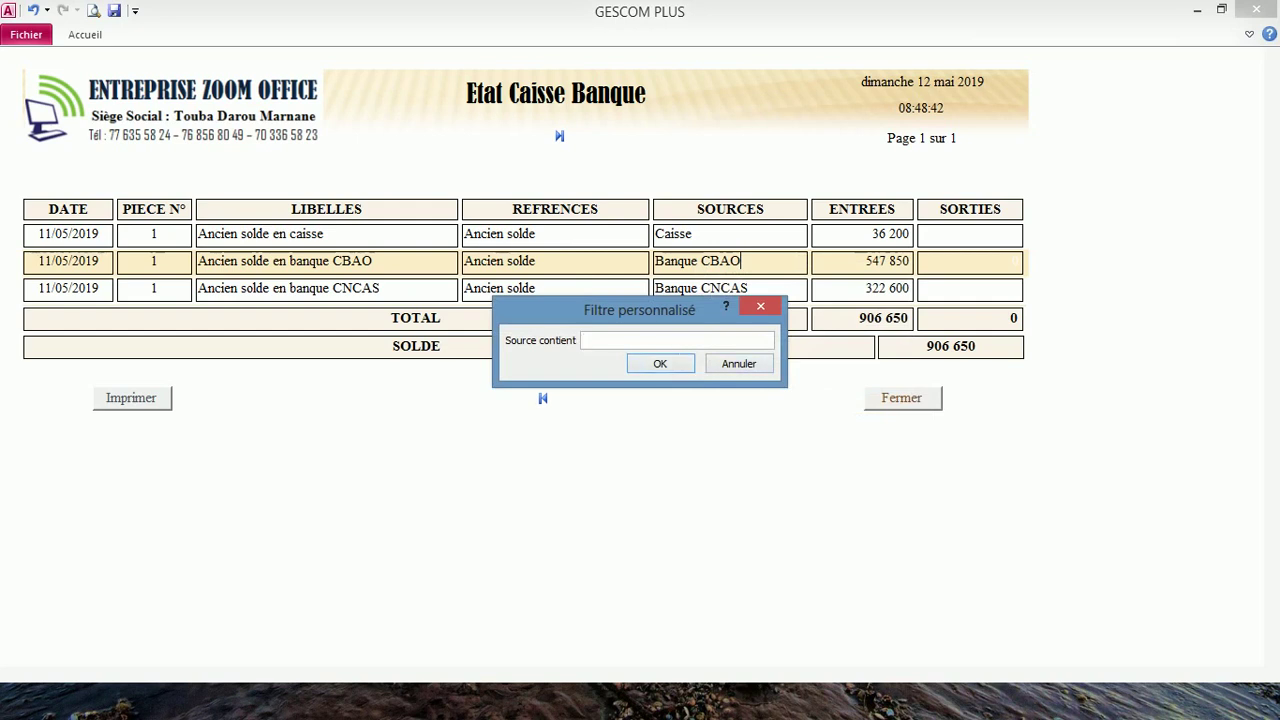
pyautogui.write('ban')
pyautogui.press('Return')
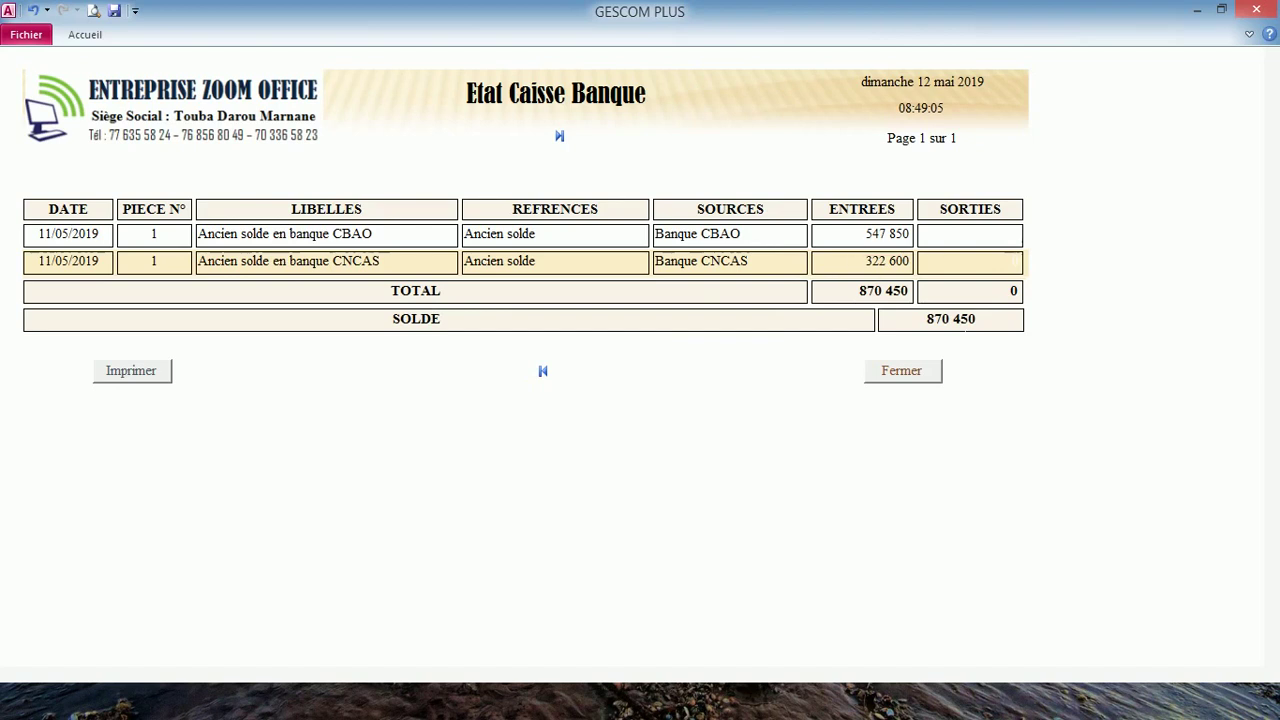
pyautogui.click(901, 372)
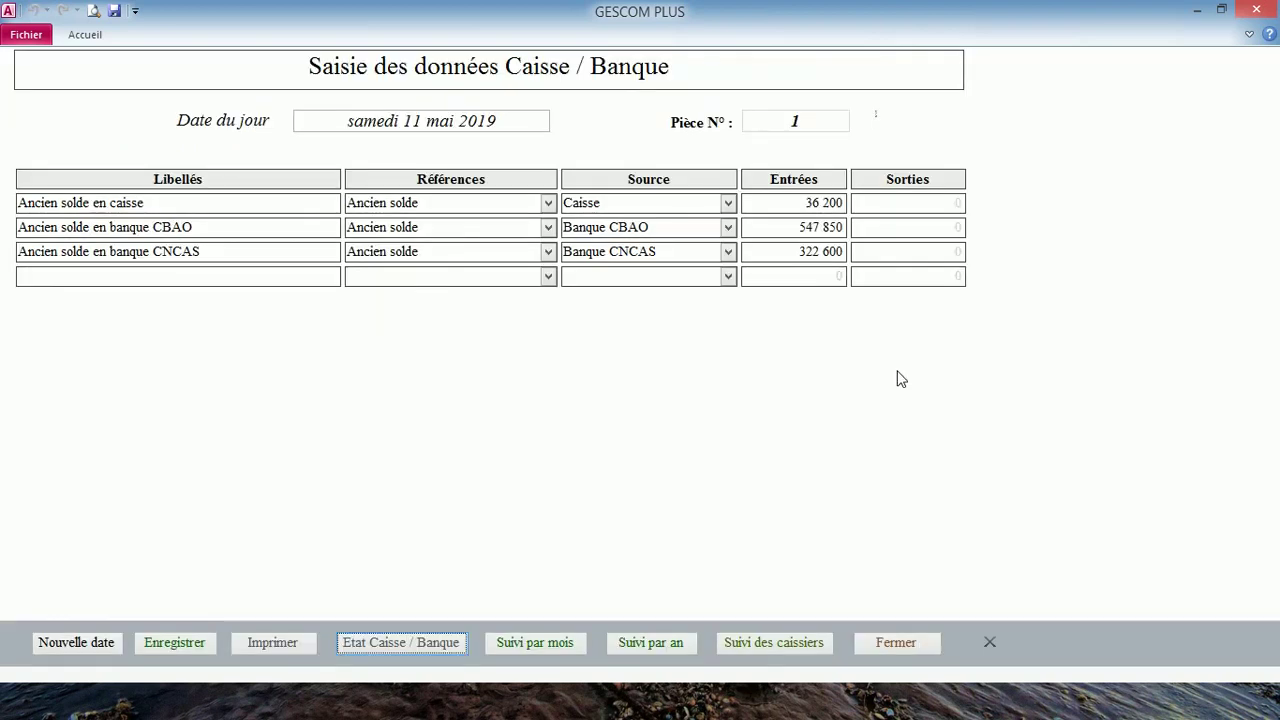
# - Check the Suivi par mois and Suivi par an summaries (906 650 each), then close the form
pyautogui.click(527, 642)
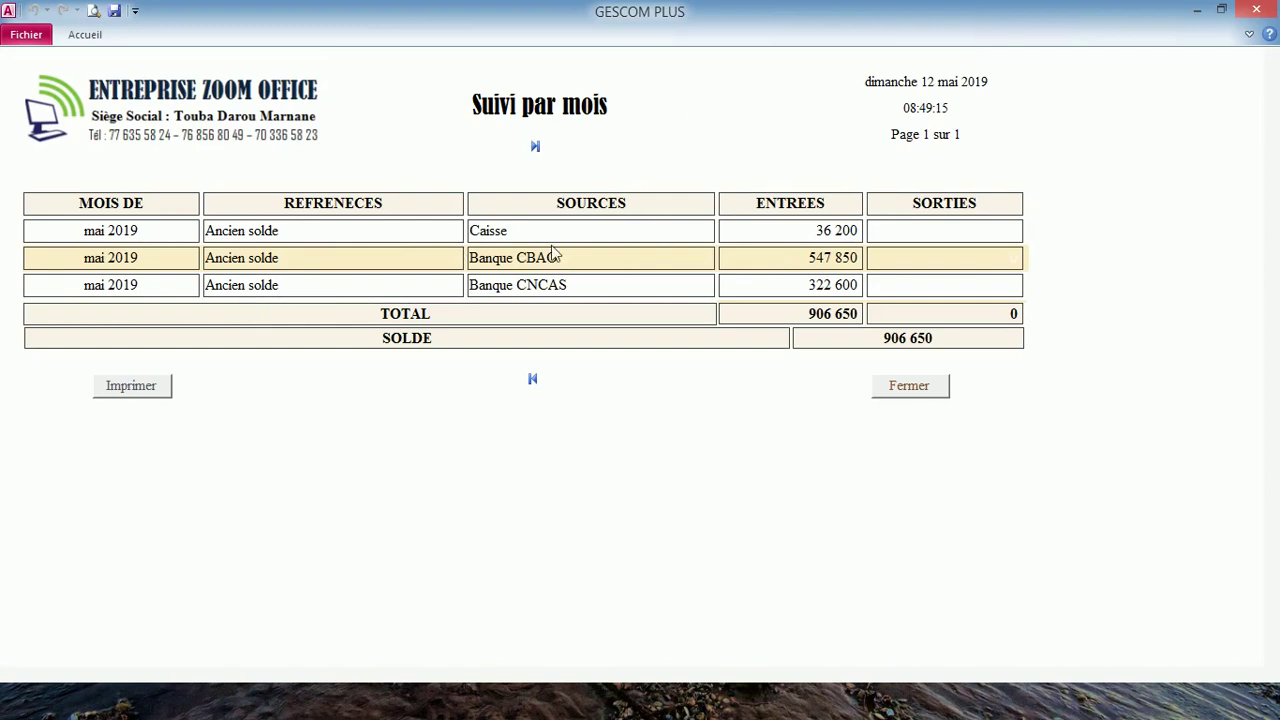
pyautogui.click(909, 386)
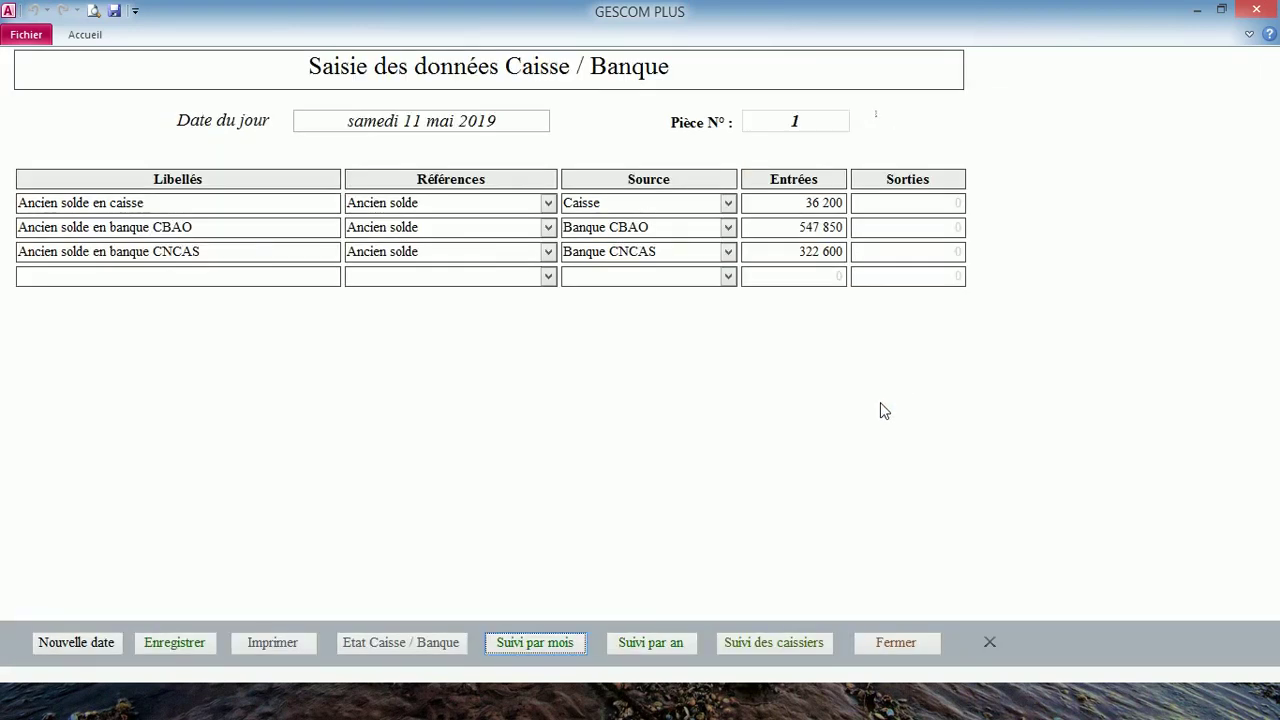
pyautogui.click(678, 645)
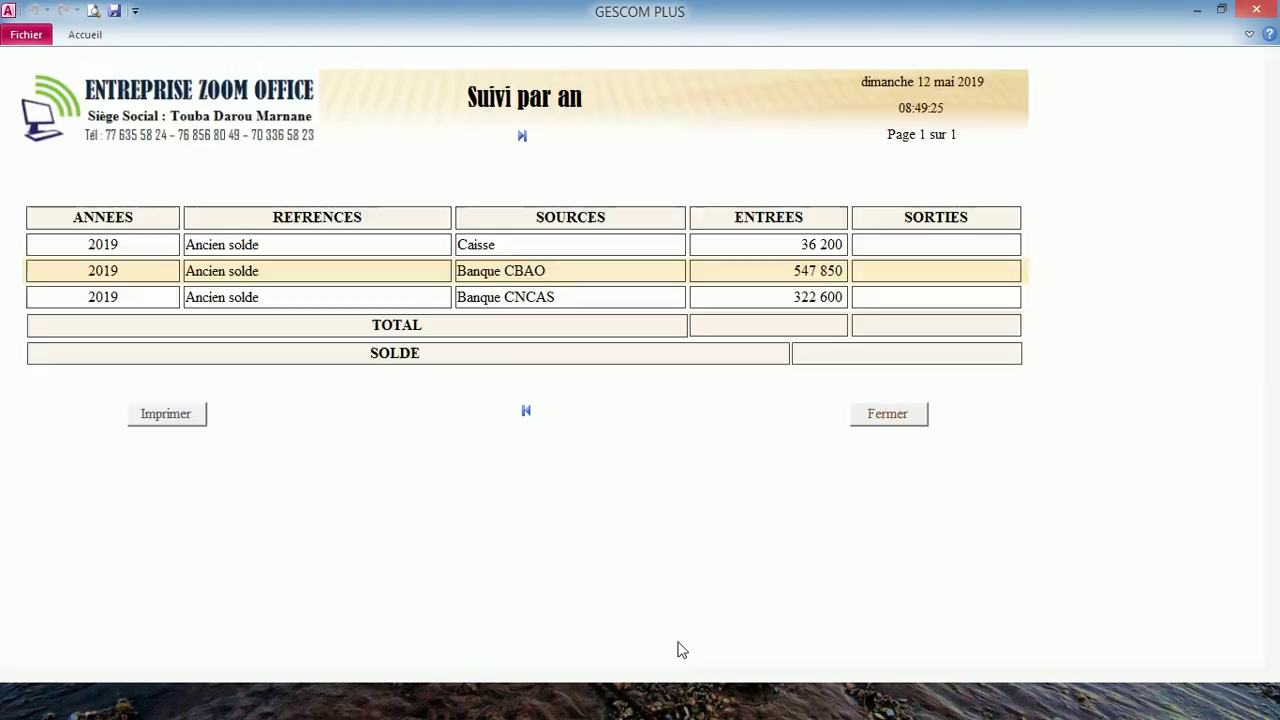
pyautogui.click(901, 419)
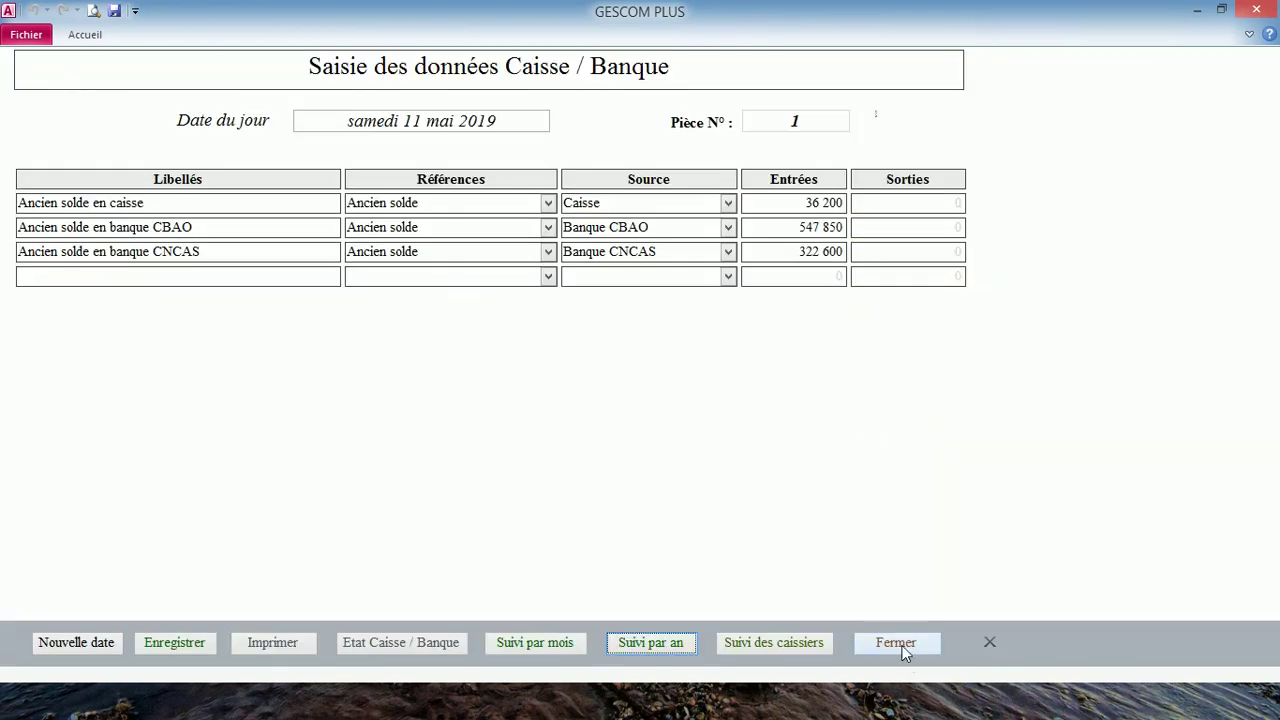
pyautogui.click(901, 645)
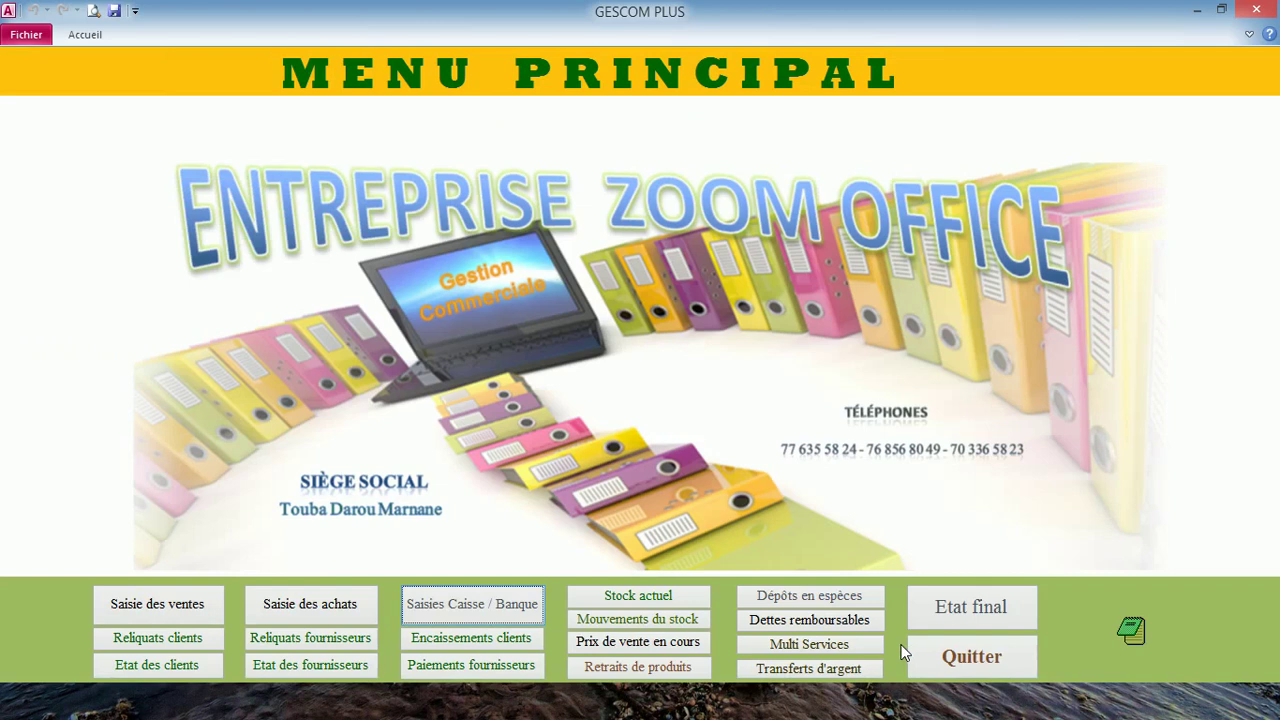
# - Unlock the Dépôts en espèces form with its password and date a deposit row 11/05/2019
pyautogui.click(803, 599)
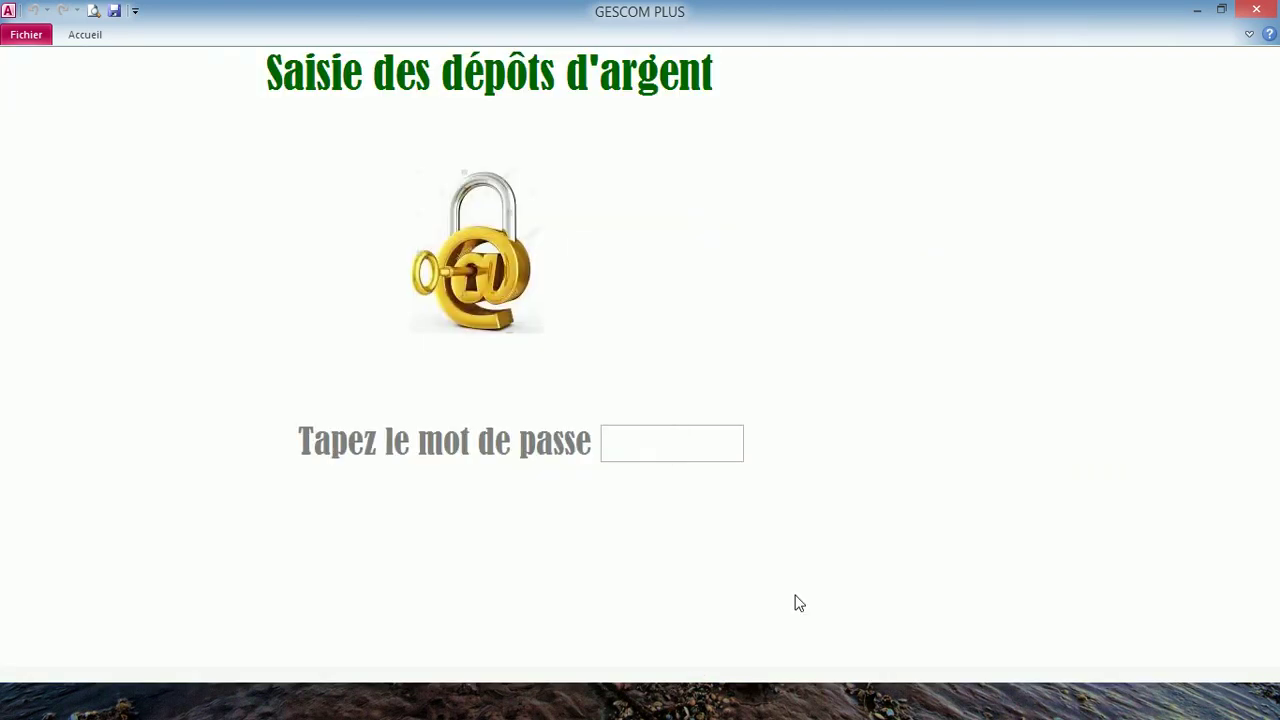
pyautogui.write('****')
pyautogui.press('Return')
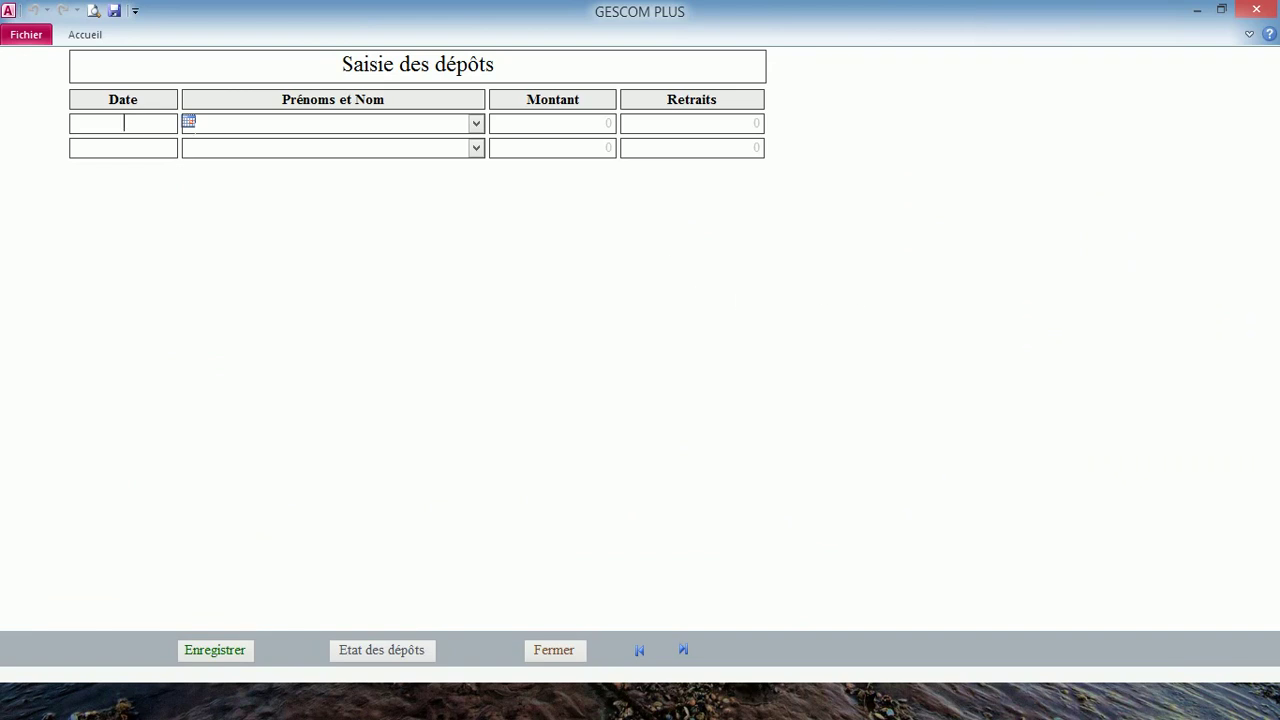
pyautogui.click(188, 121)
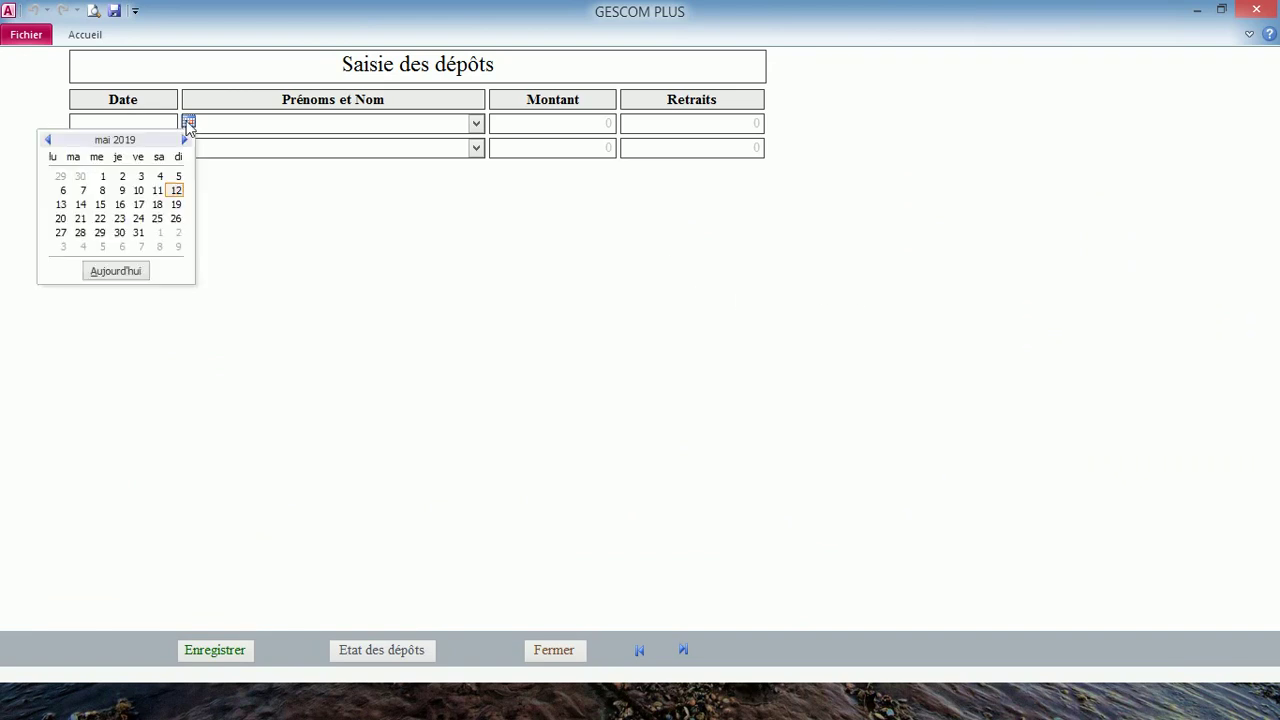
pyautogui.click(157, 191)
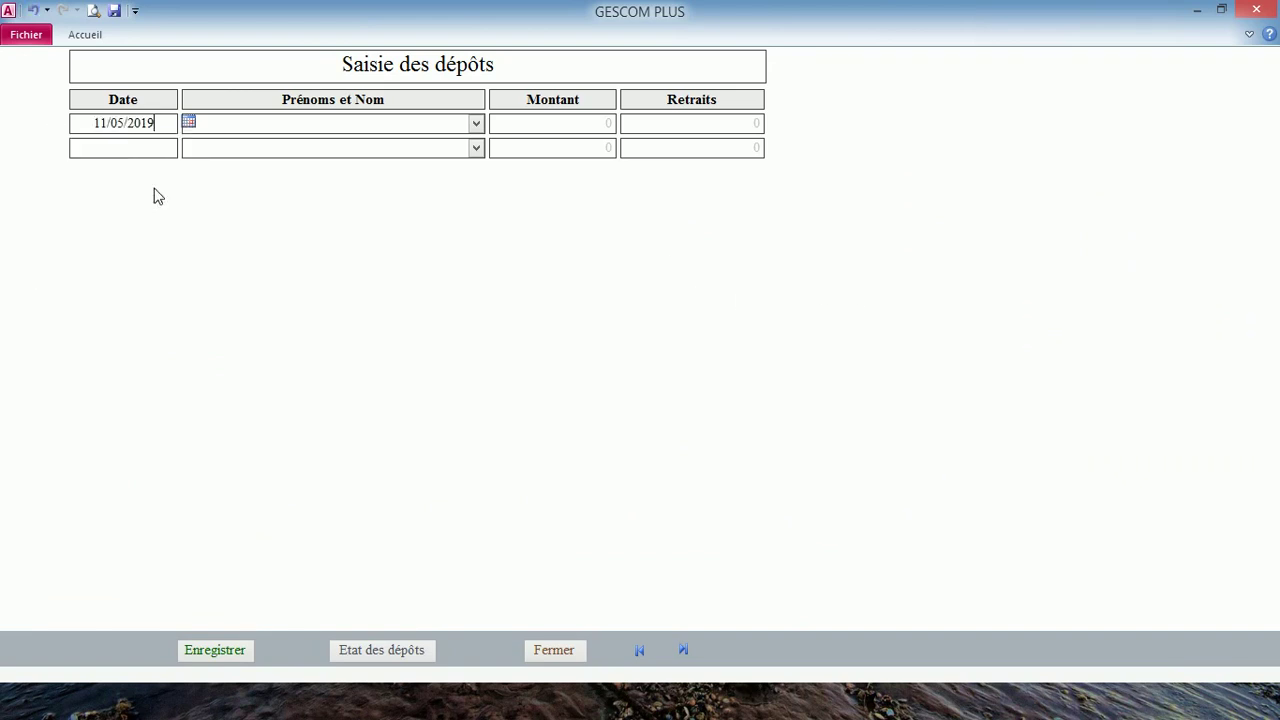
pyautogui.click(257, 149)
pyautogui.click(606, 123)
# - Review the Etat des dépôts report showing 0 remaining, then close it and the form
pyautogui.click(387, 651)
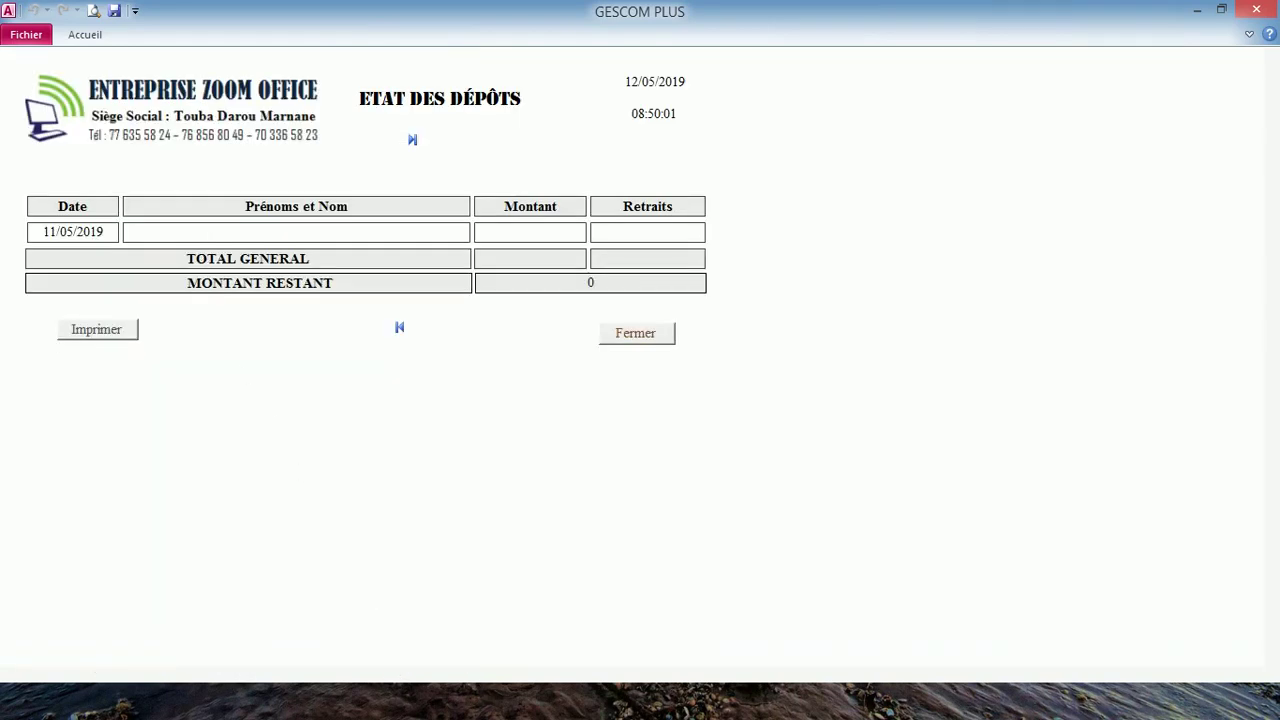
pyautogui.click(617, 334)
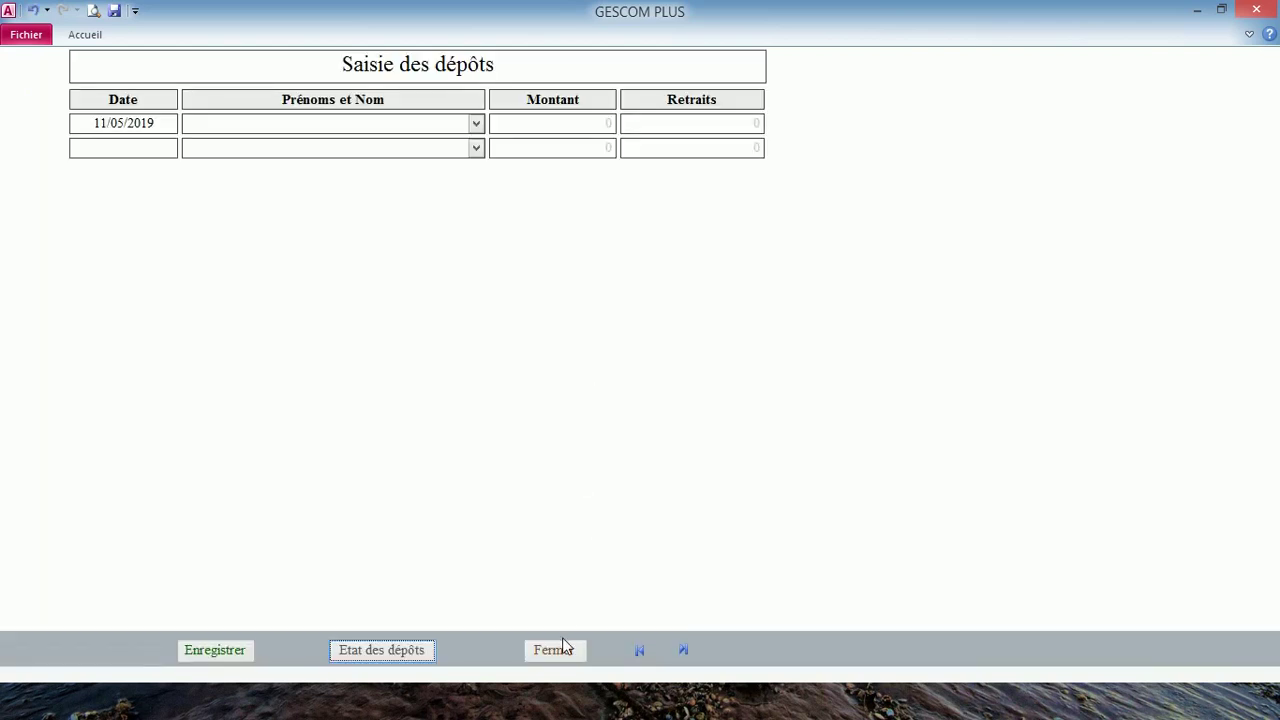
pyautogui.click(562, 650)
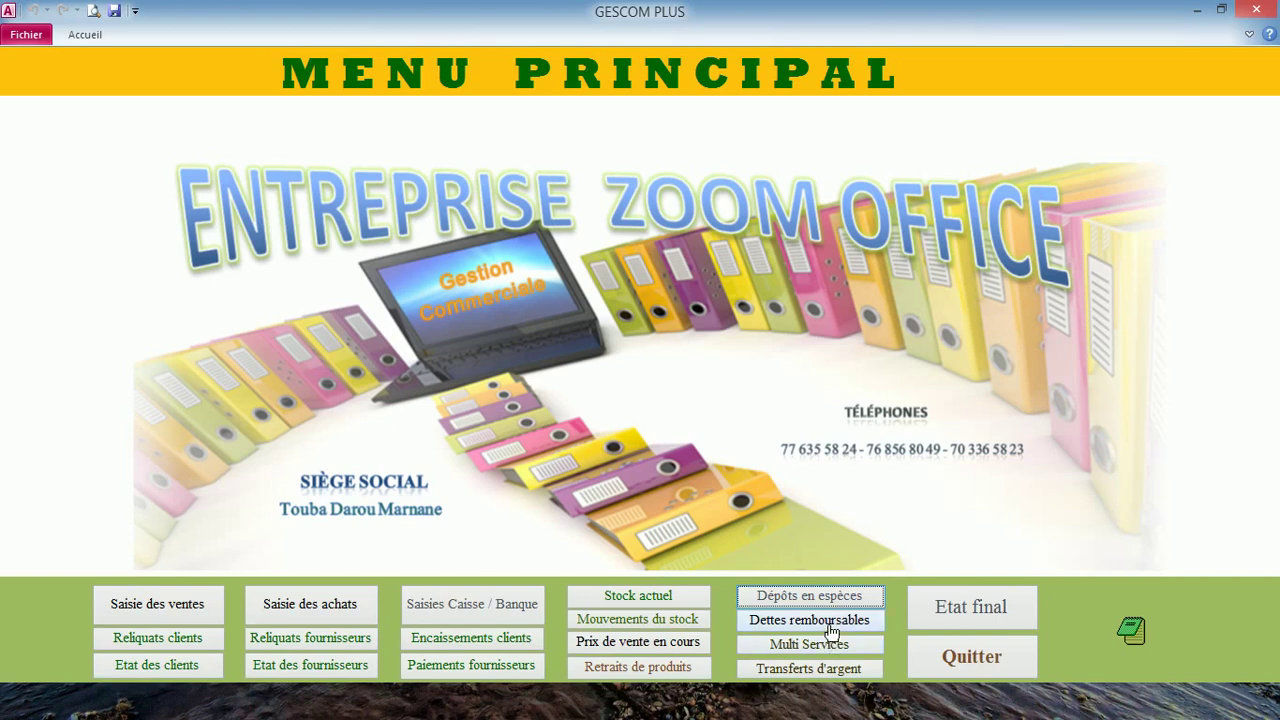
# - Enter a repayable debt dated 11/05/2019, labelled 'factiure SENELEC', for 63800
pyautogui.click(812, 621)
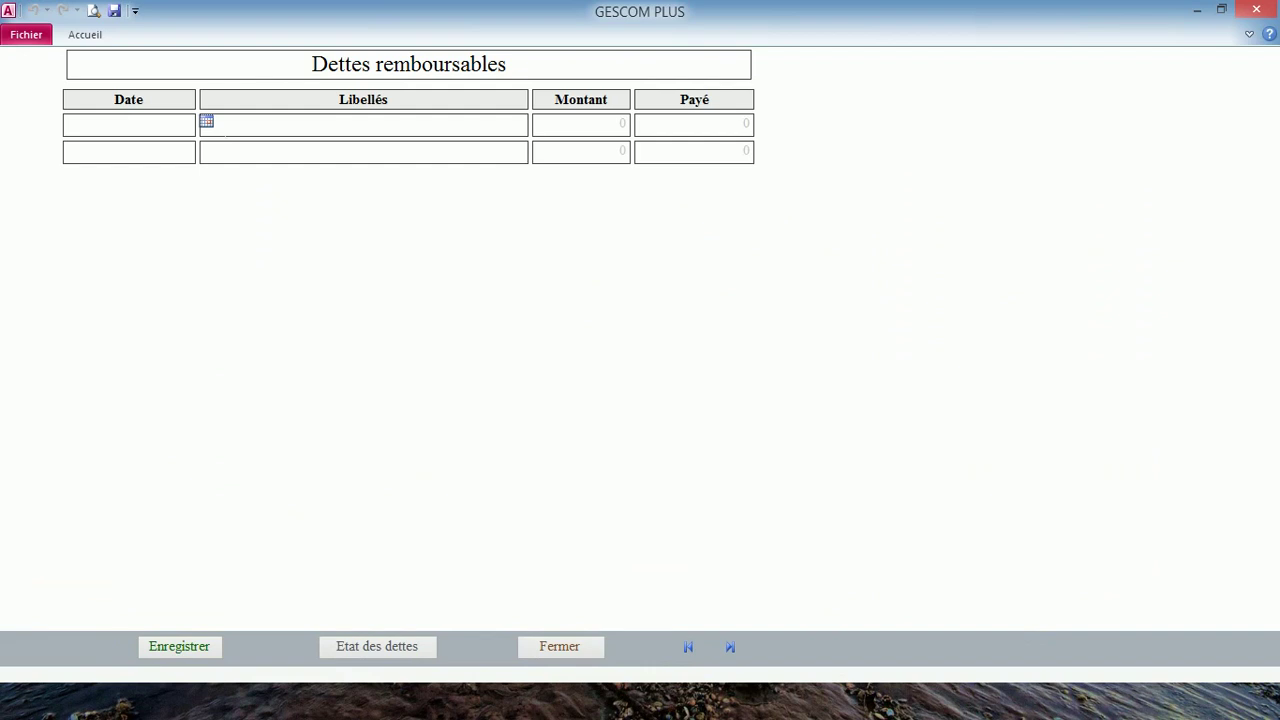
pyautogui.click(207, 122)
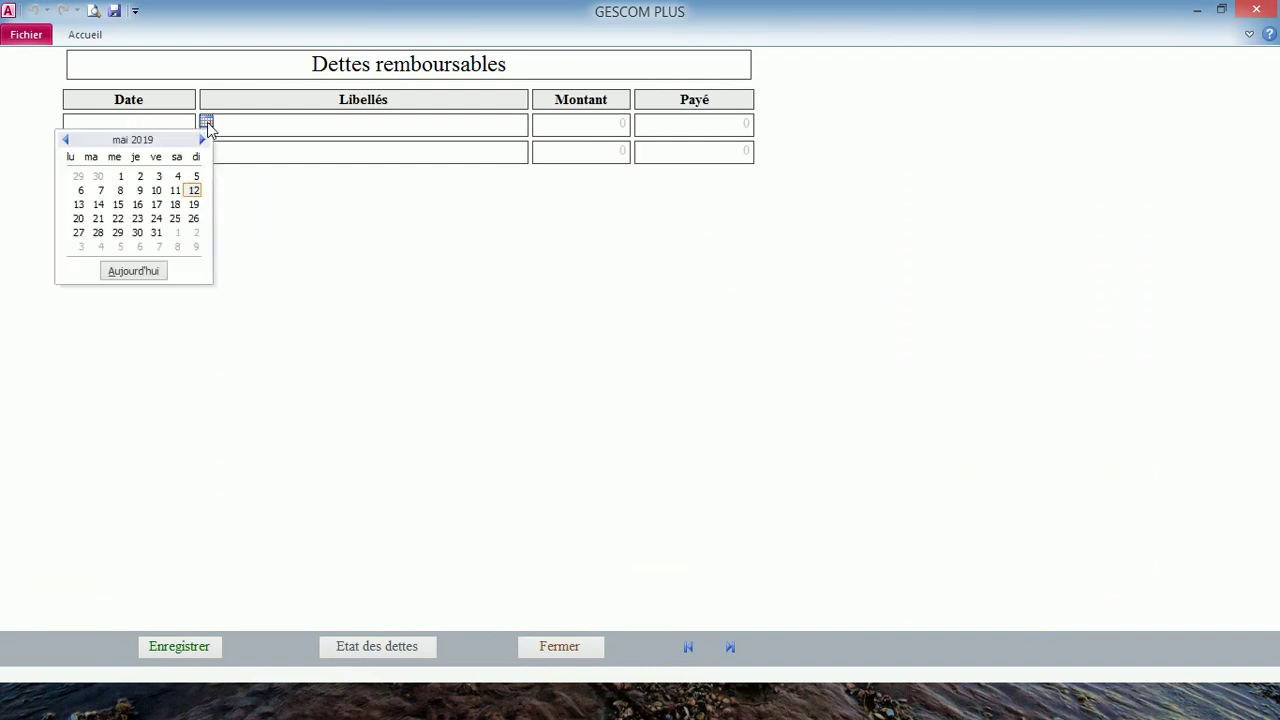
pyautogui.click(175, 190)
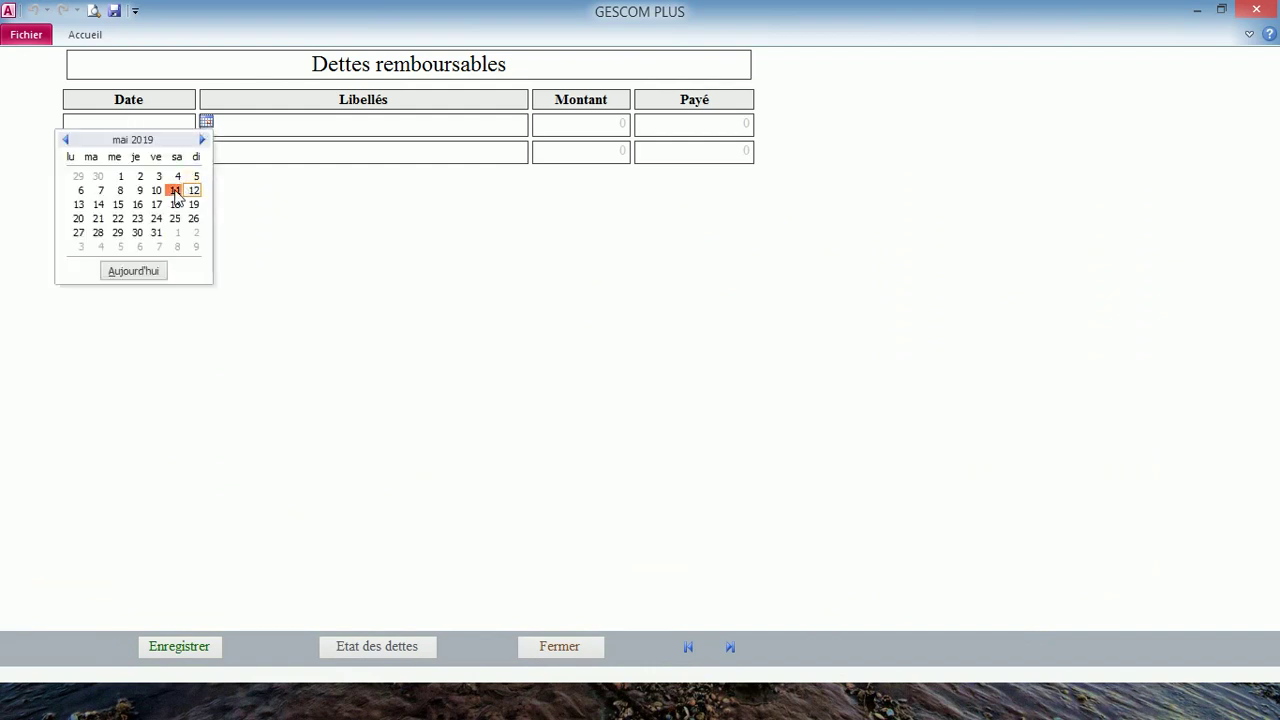
pyautogui.click(266, 122)
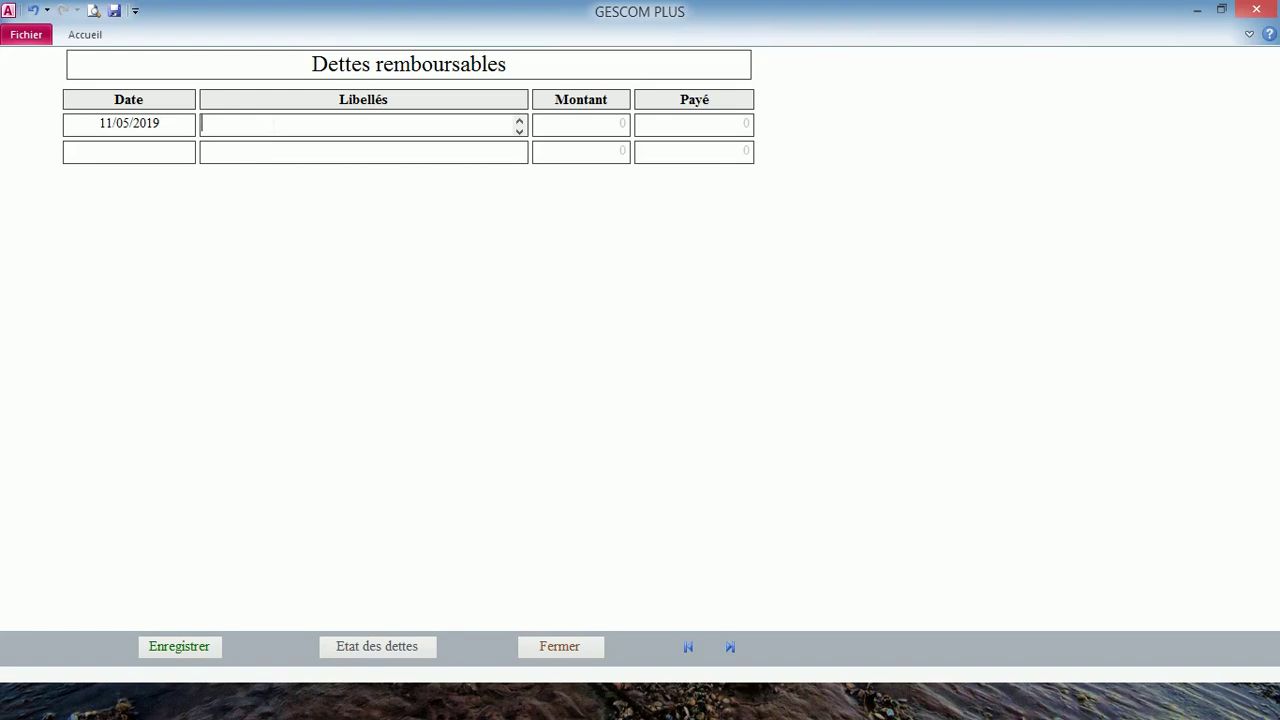
pyautogui.write('factiure SENELEC')
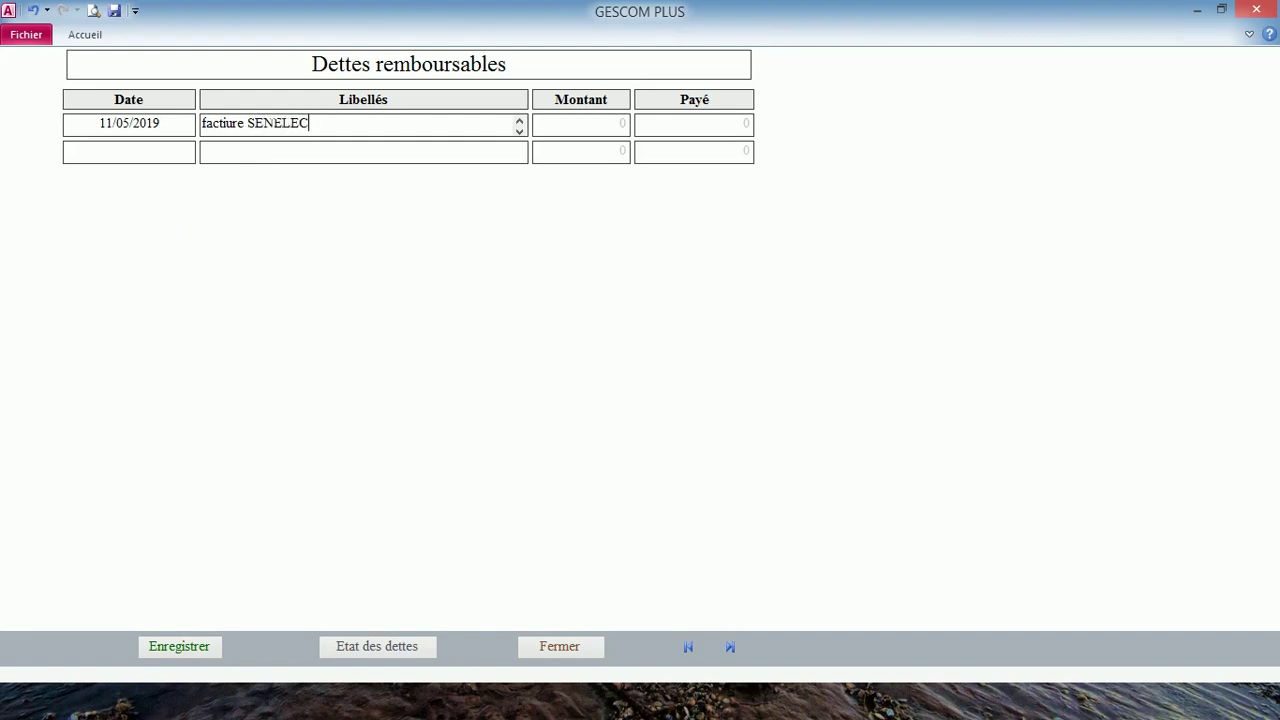
pyautogui.click(612, 123)
pyautogui.press('Delete')
pyautogui.write('63800')
pyautogui.press('Return')
# - Review the Etat des dettes report, then close it and the debts form
pyautogui.click(406, 647)
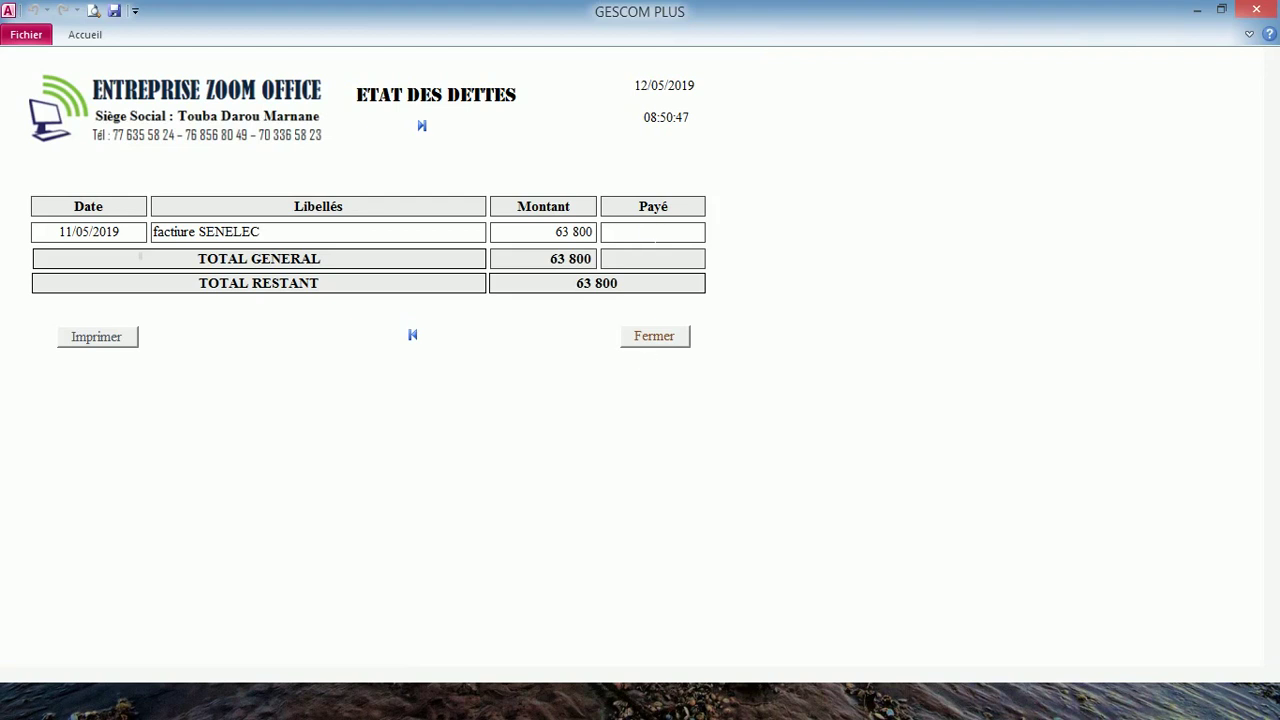
pyautogui.click(662, 342)
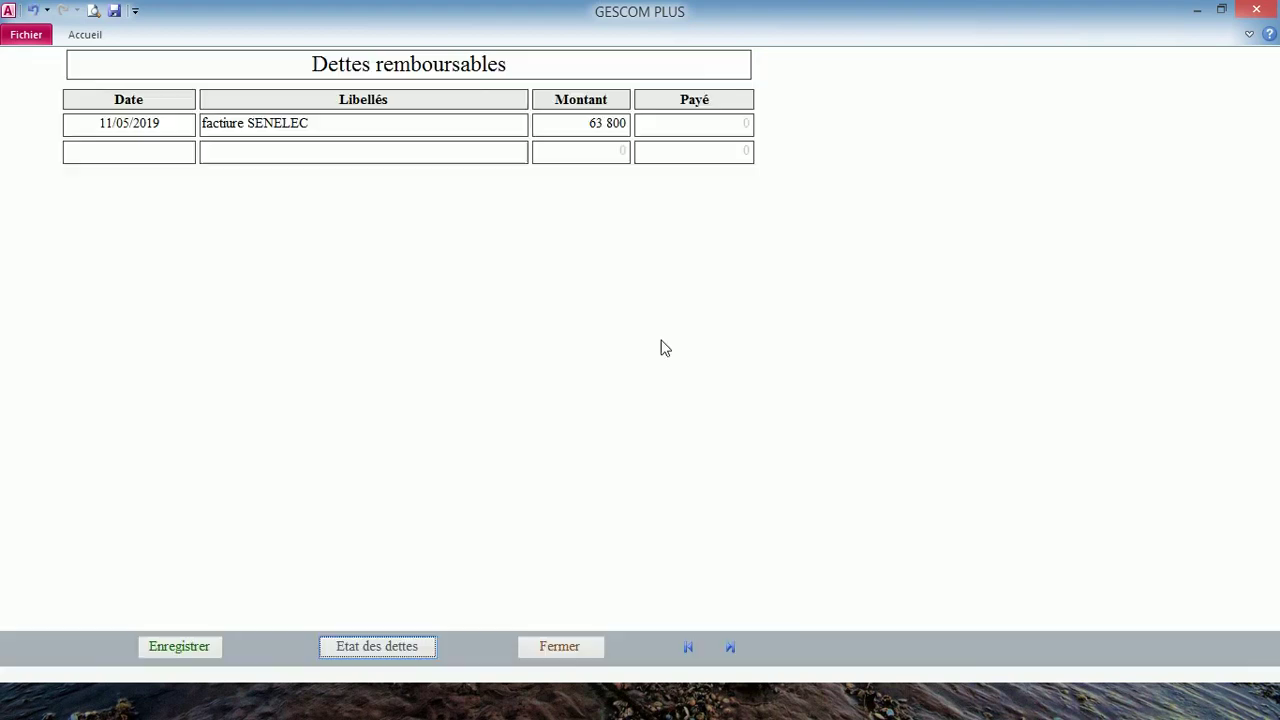
pyautogui.click(560, 647)
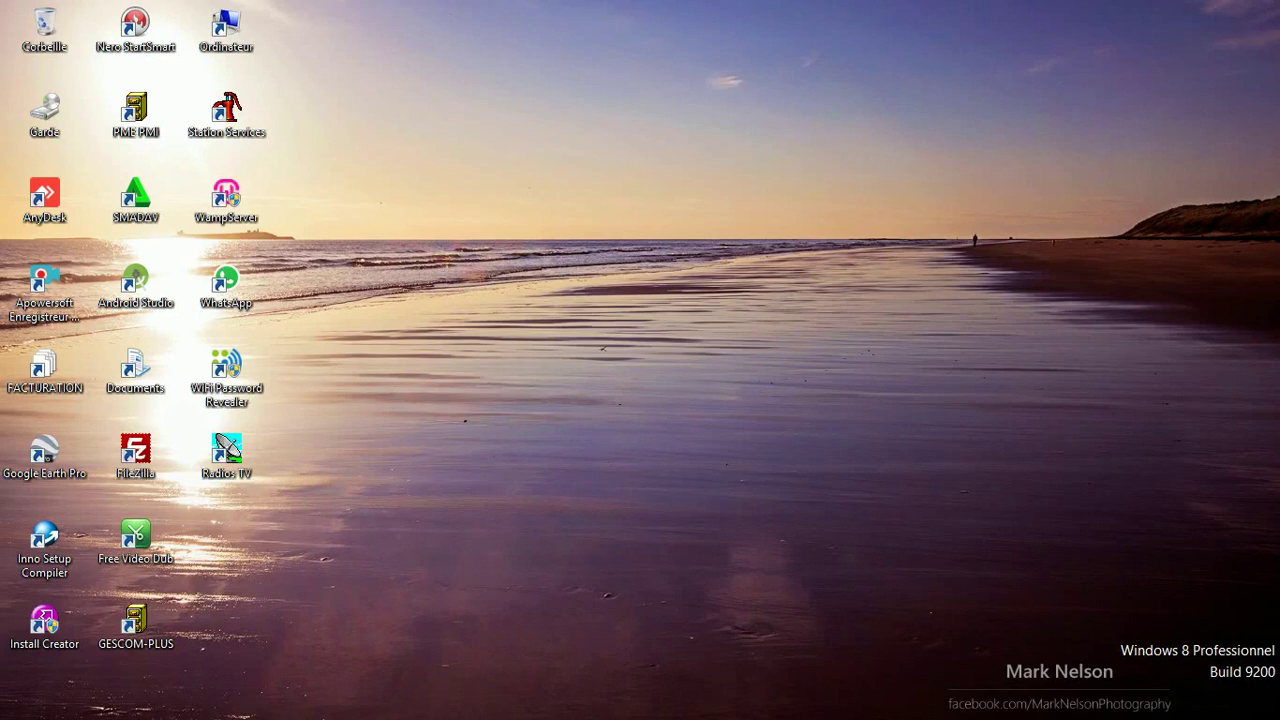
# - Relaunch GESCOM PLUS from the desktop shortcut and log in with the password
pyautogui.click(135, 625)
pyautogui.doubleClick(155, 628)
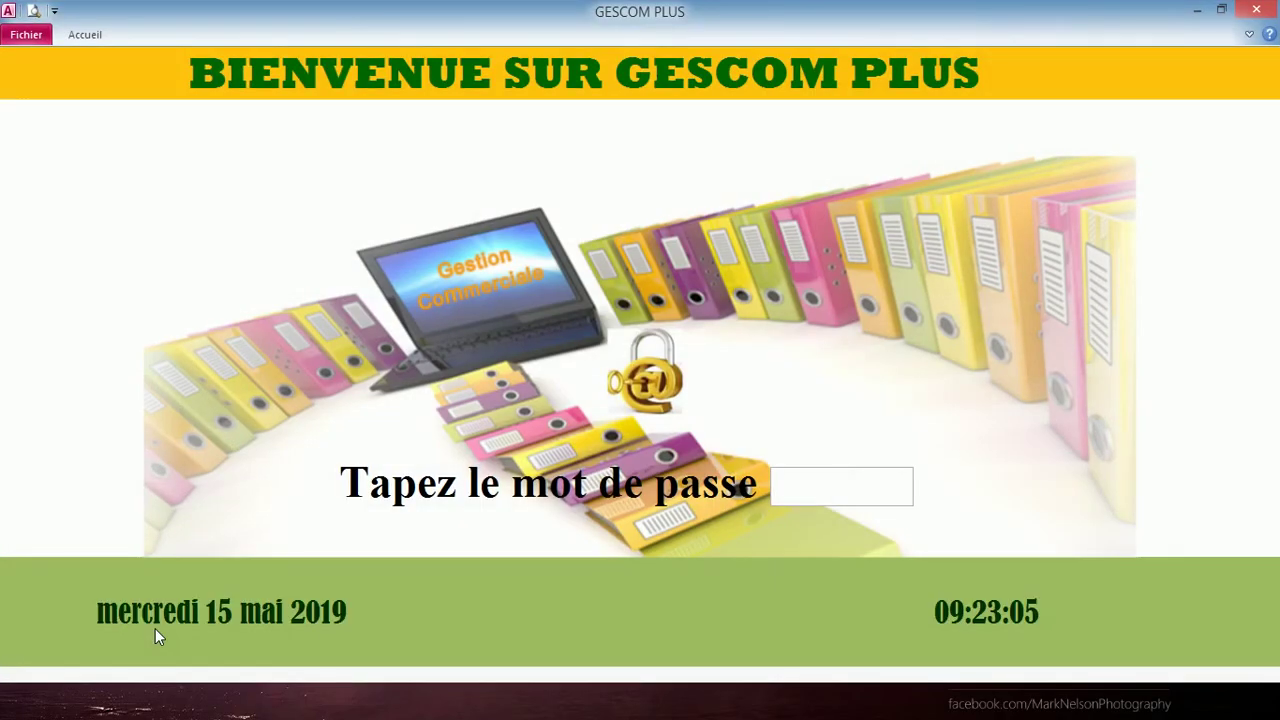
pyautogui.write('****')
pyautogui.press('Return')
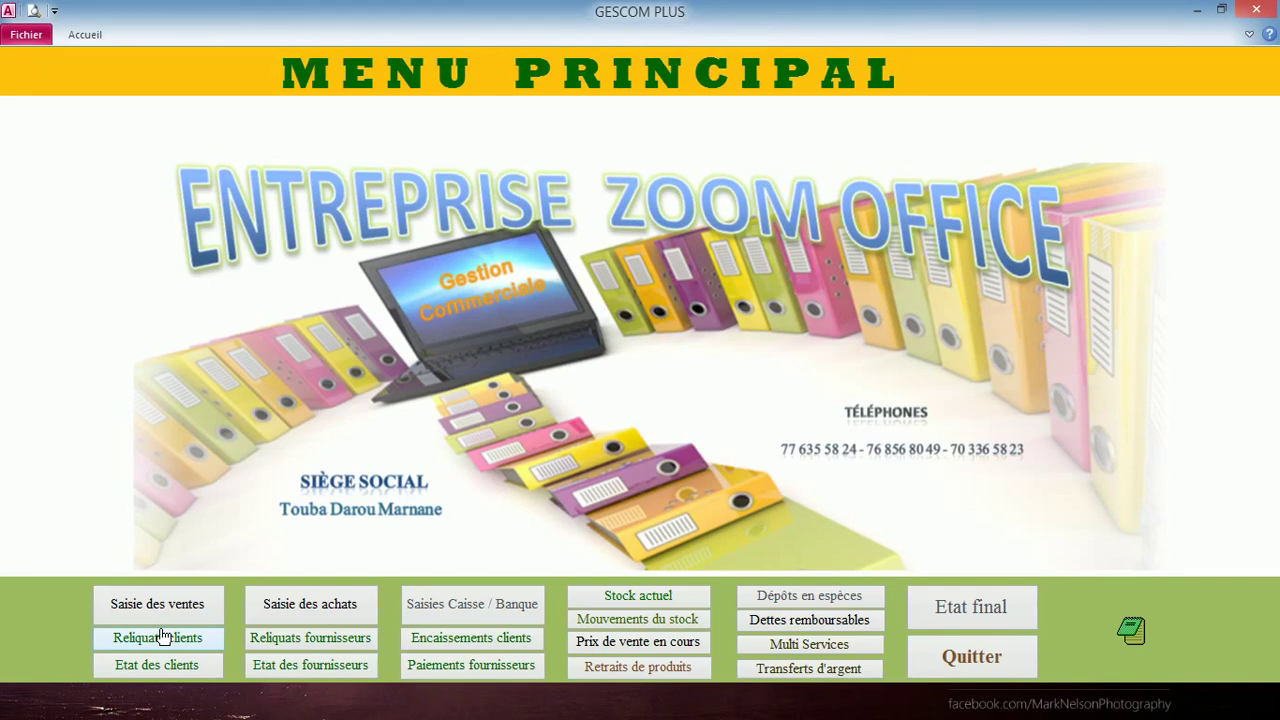
# - Unlock the Etat final summary with its password, showing a final result of 1 642 350
pyautogui.click(964, 621)
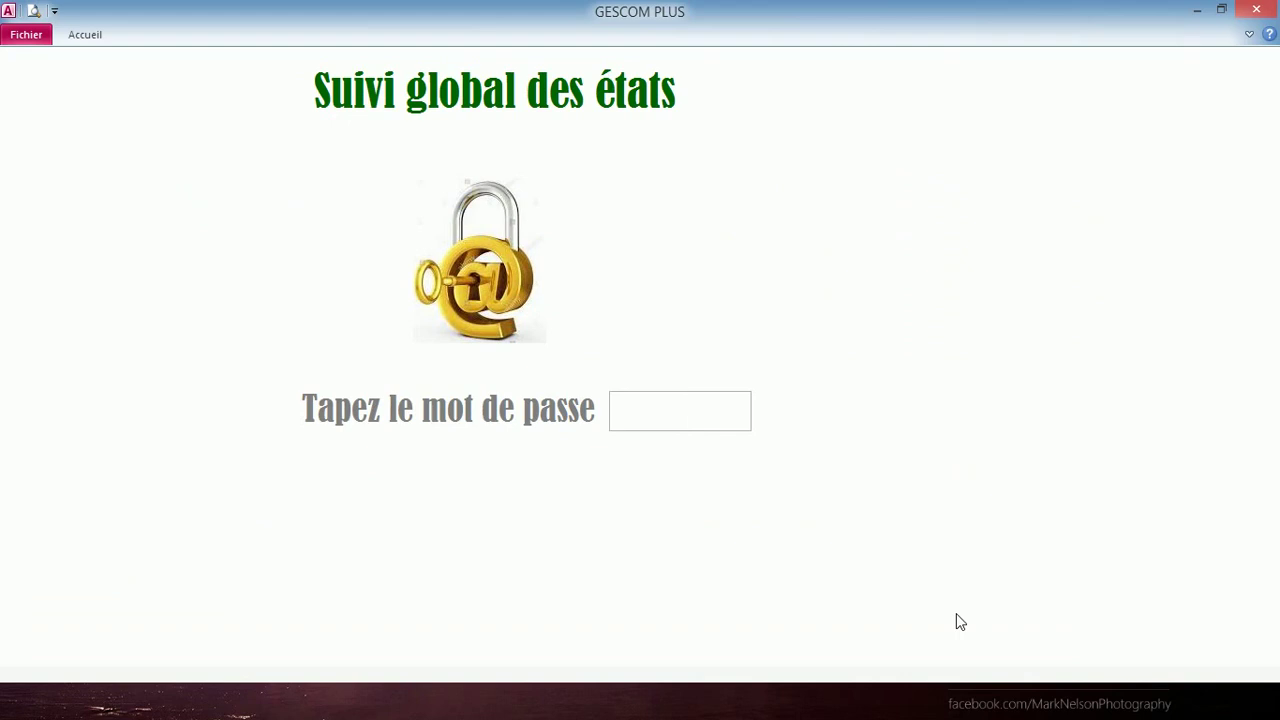
pyautogui.write('****')
pyautogui.press('Return')
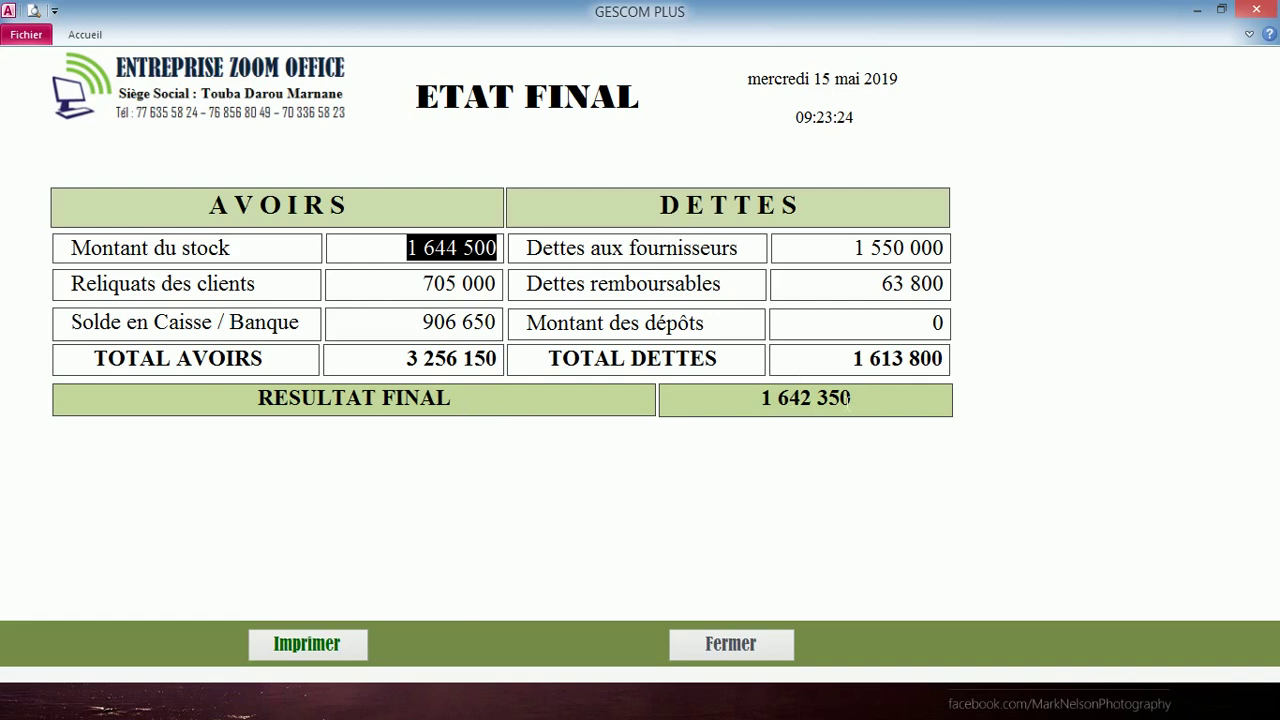
# - Close the ETAT FINAL statement, whose final result is 1 642 350
pyautogui.click(852, 398)
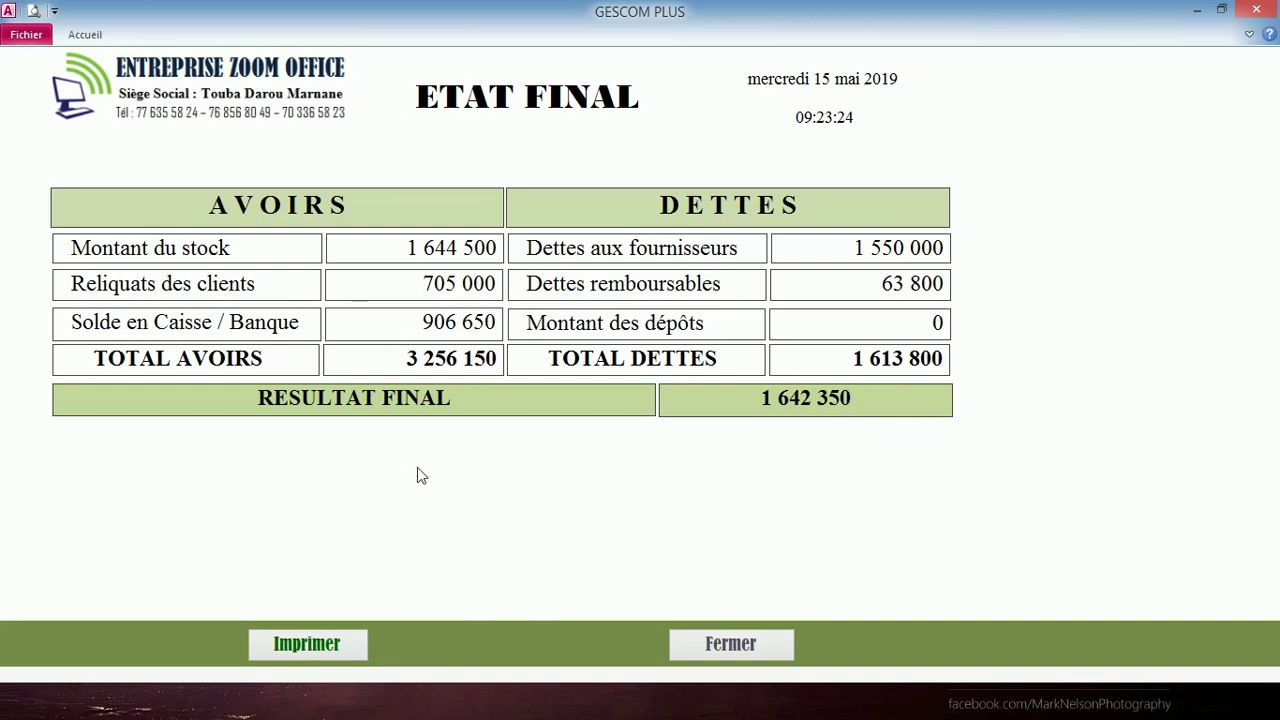
pyautogui.click(700, 645)
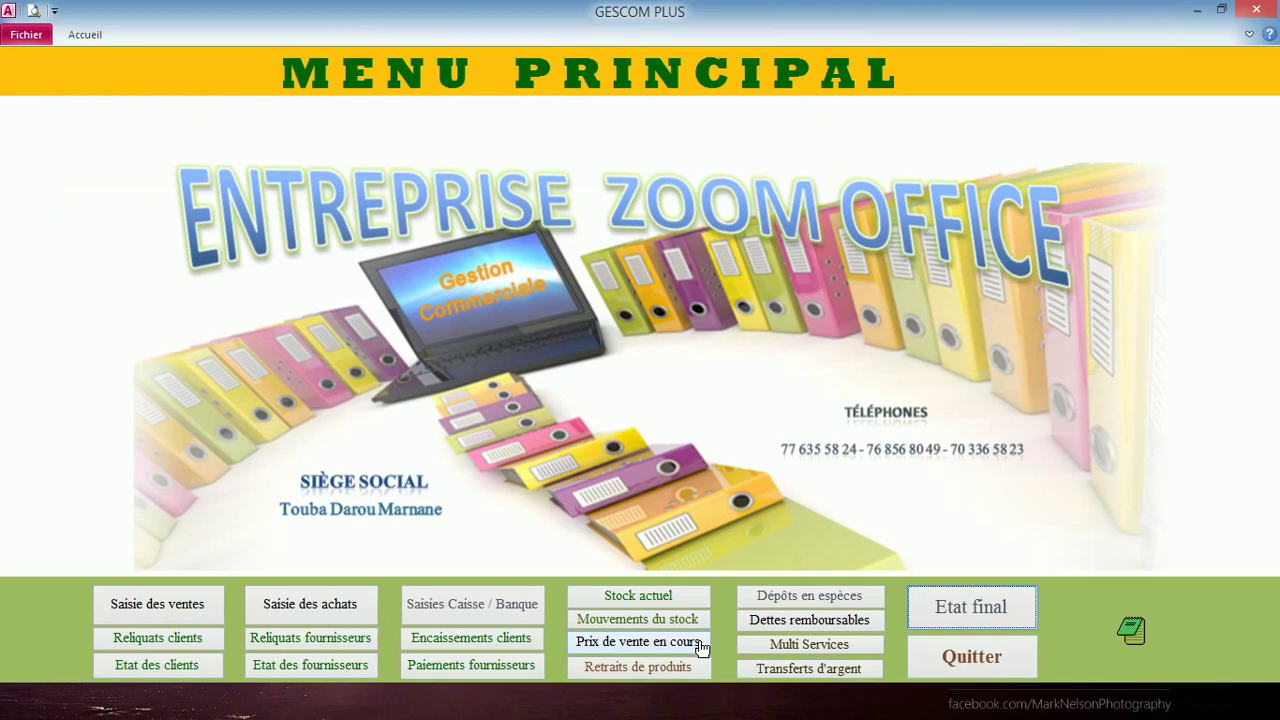
pyautogui.click(666, 597)
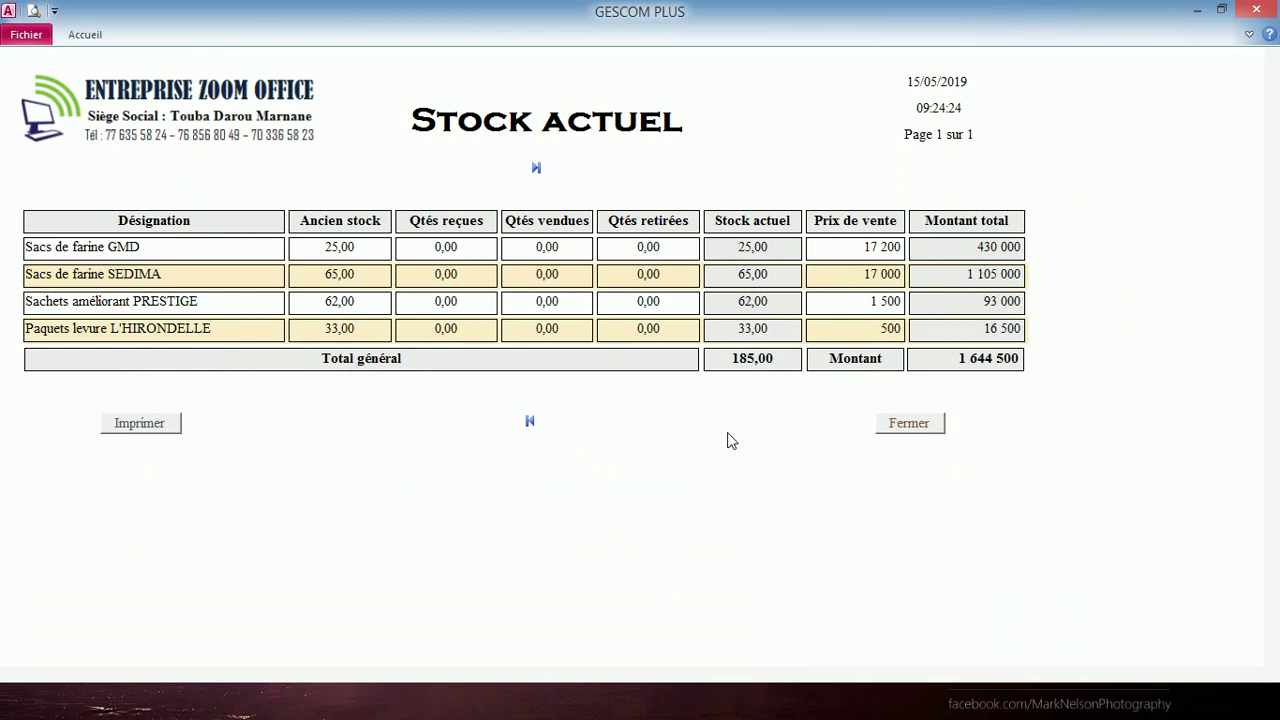
pyautogui.click(911, 423)
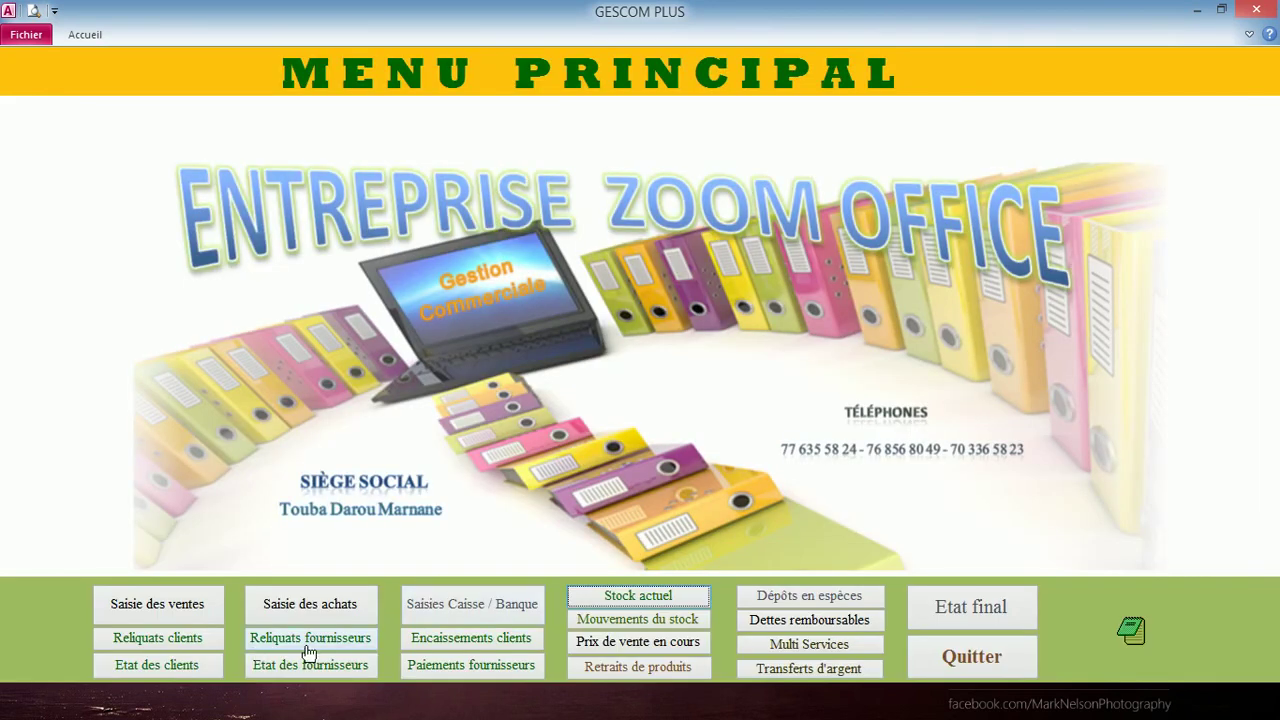
pyautogui.click(202, 645)
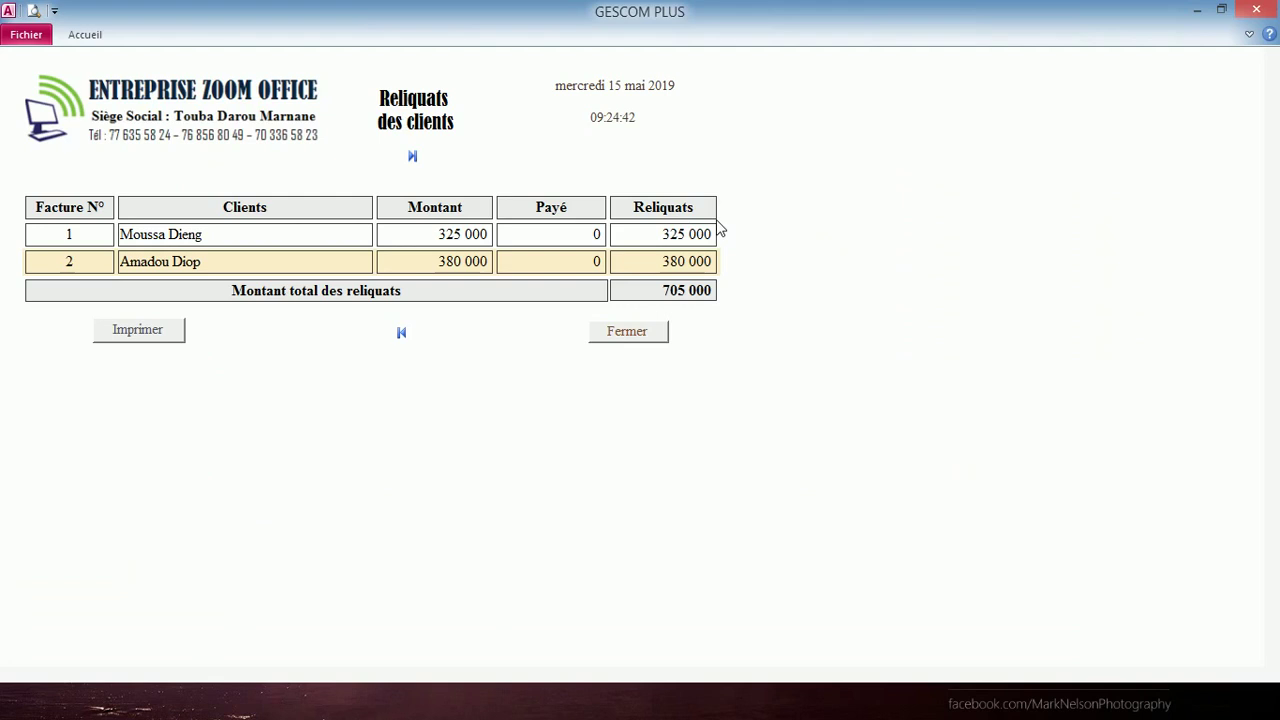
pyautogui.click(630, 335)
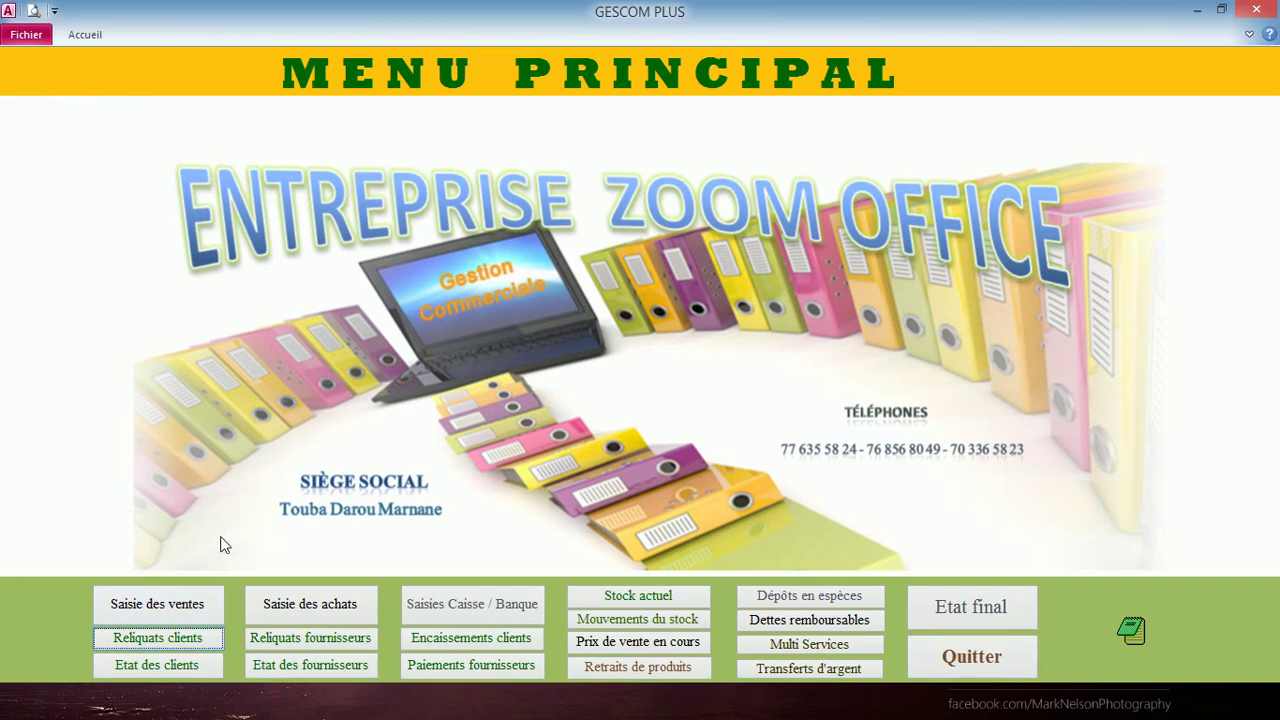
# - Open the sales invoice form and look up invoice number 1
pyautogui.click(193, 606)
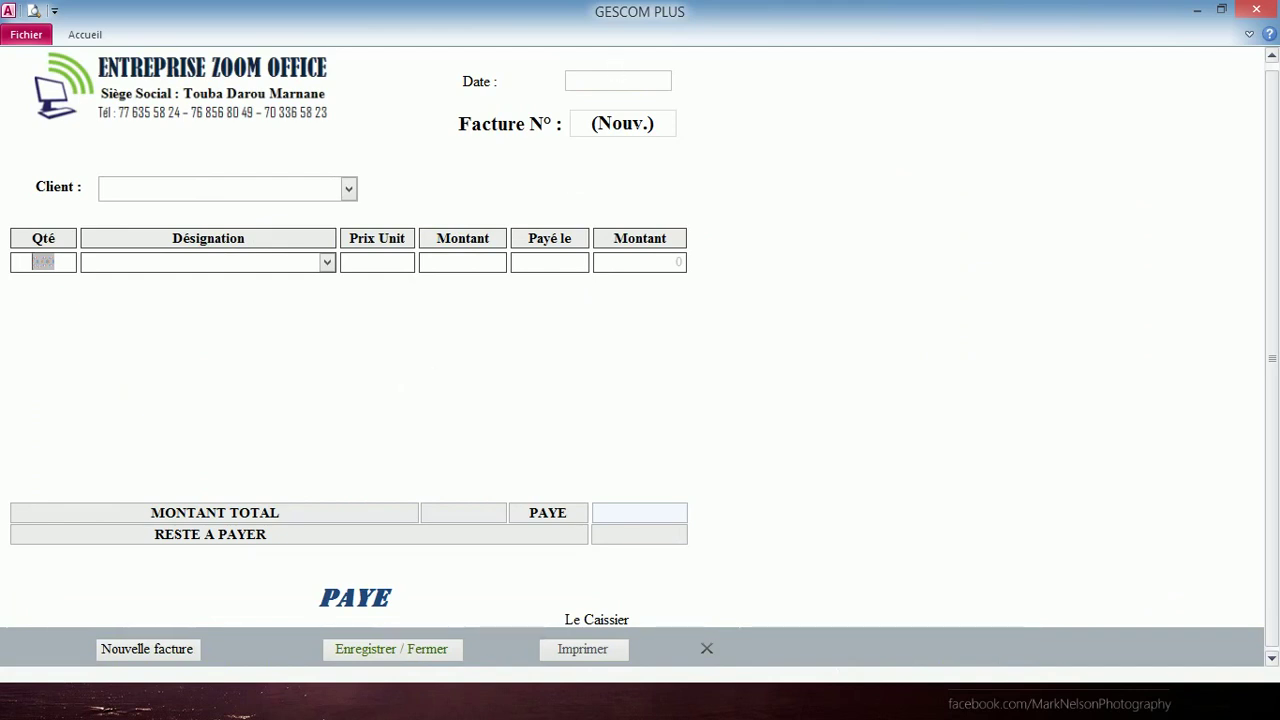
pyautogui.click(632, 123)
pyautogui.hotkey('ctrl', 'f')
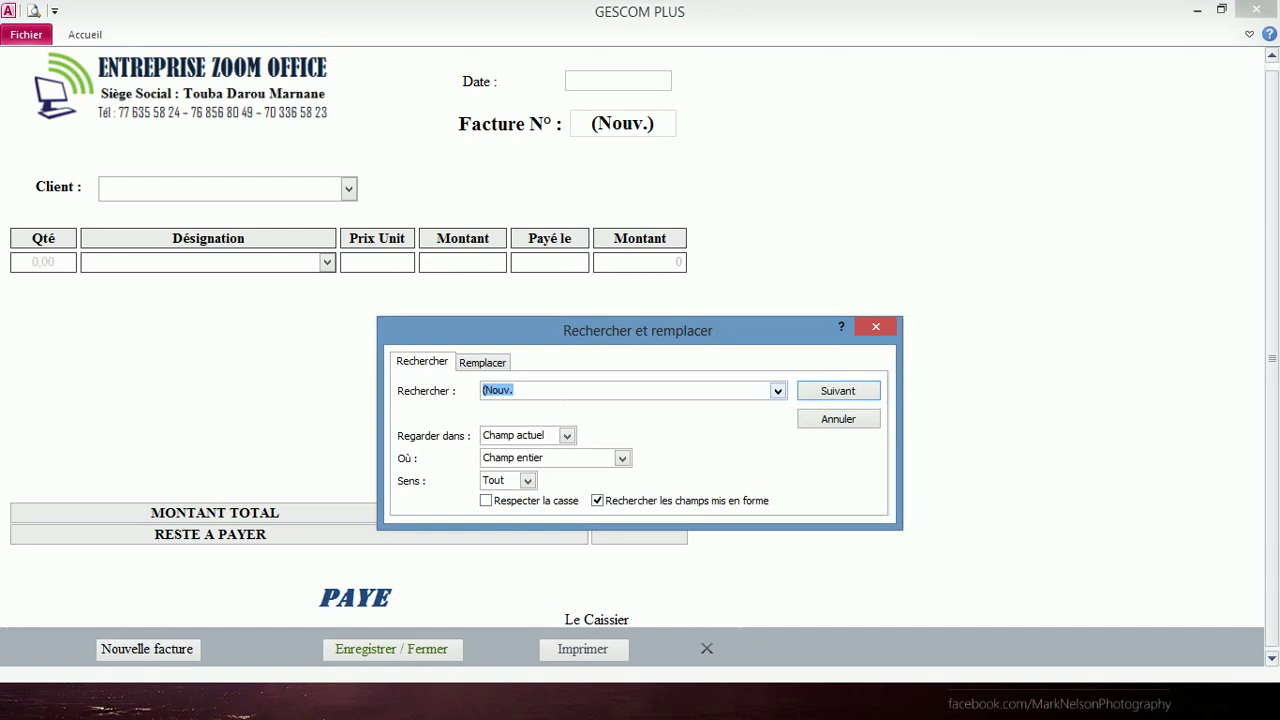
pyautogui.write('1')
pyautogui.press('Return')
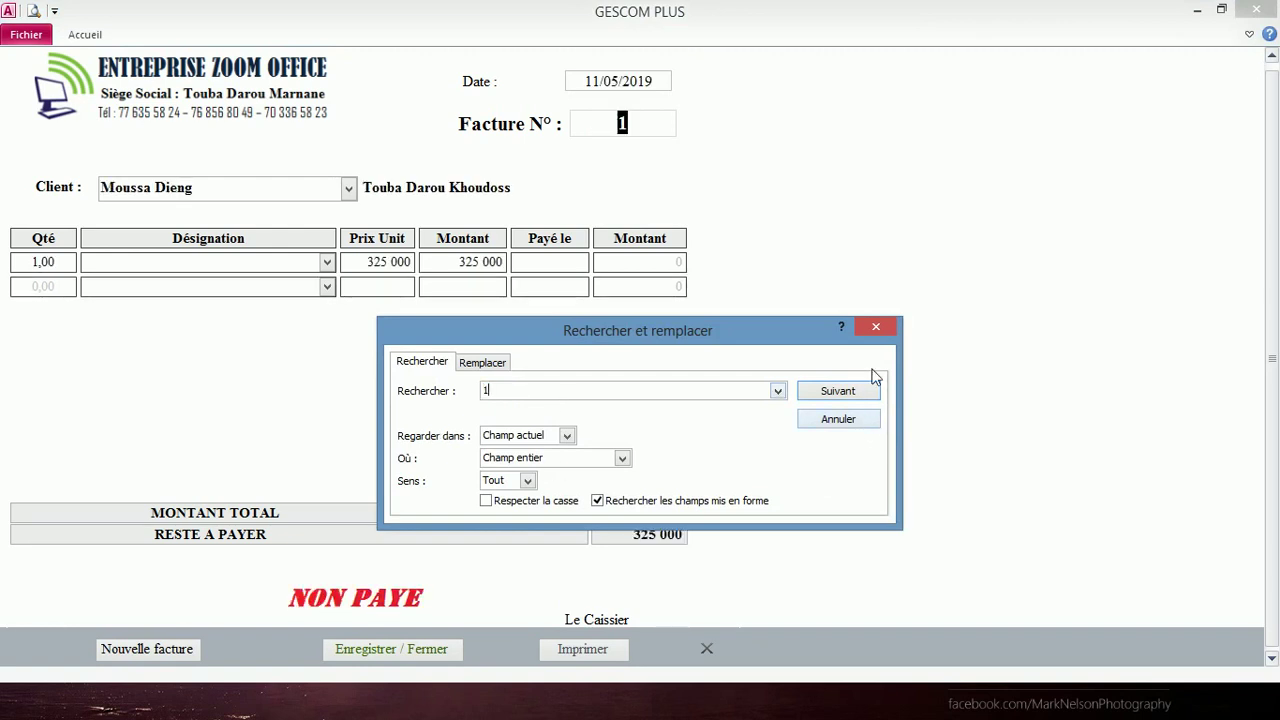
pyautogui.click(875, 327)
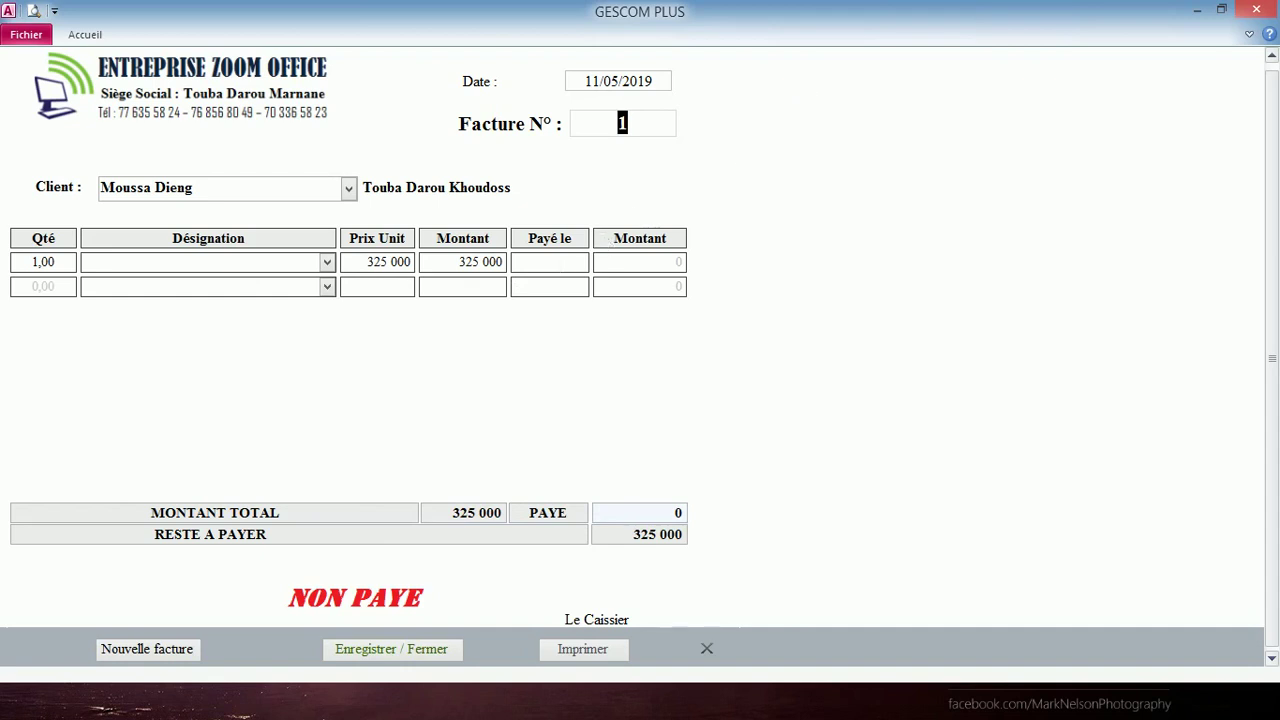
# - Record a 325 000 payment dated 14/05/2019 on invoice 1 and save it
pyautogui.click(549, 261)
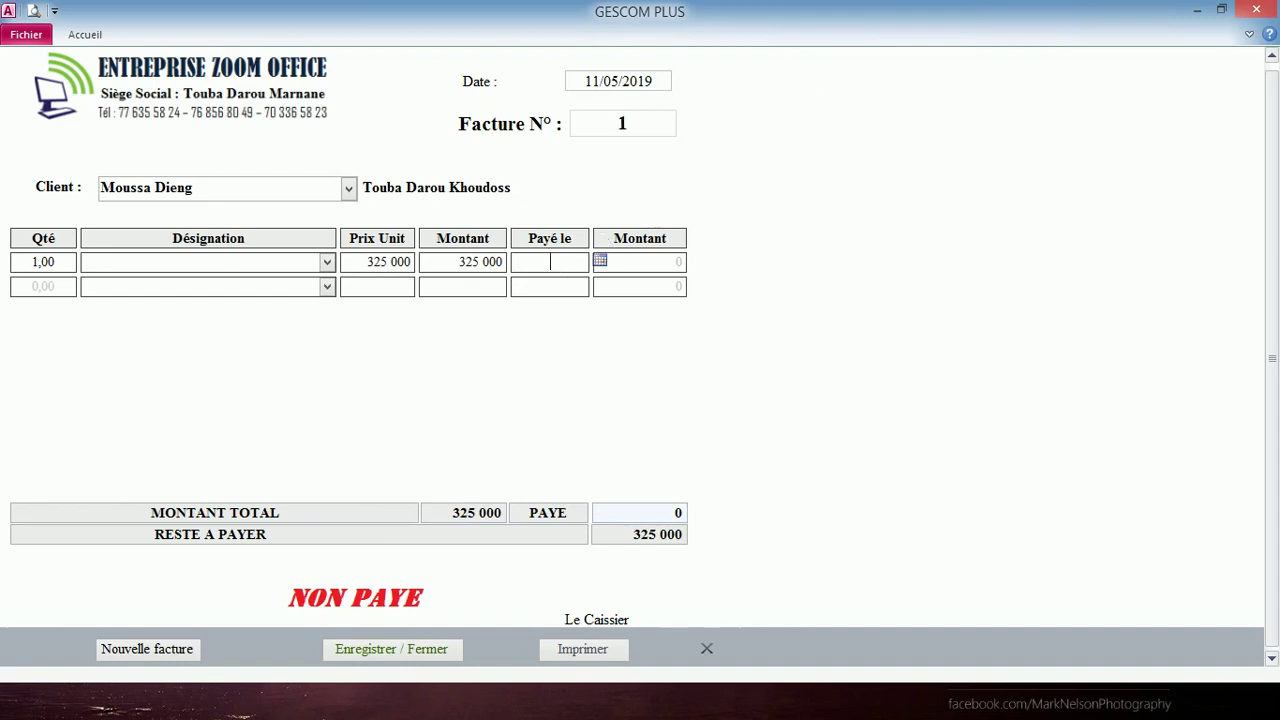
pyautogui.click(600, 261)
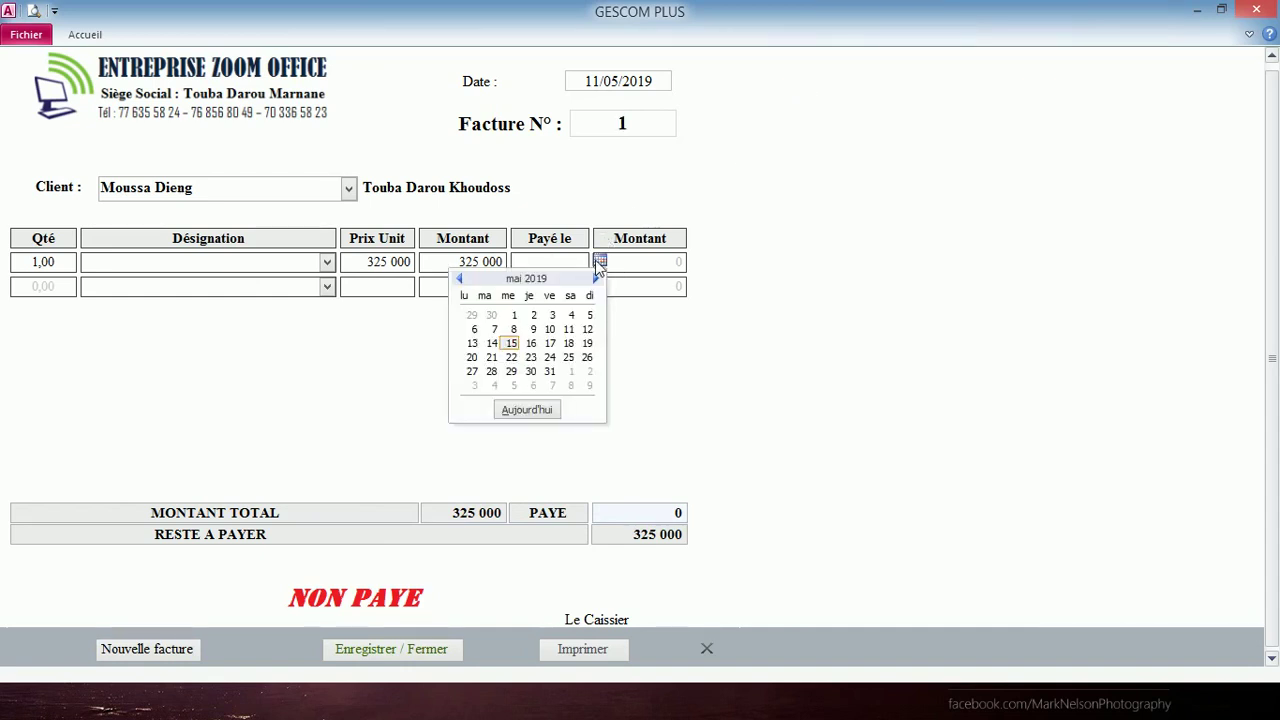
pyautogui.click(491, 345)
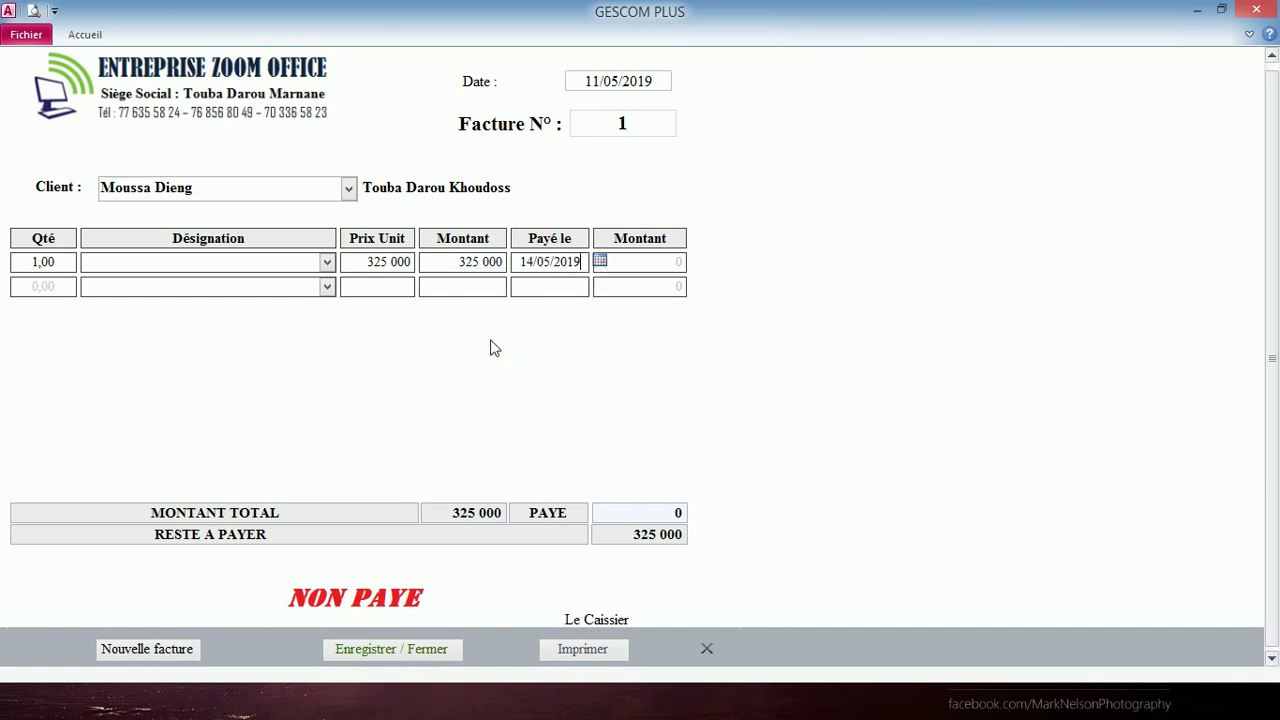
pyautogui.click(658, 261)
pyautogui.write('325 000')
pyautogui.press('Return')
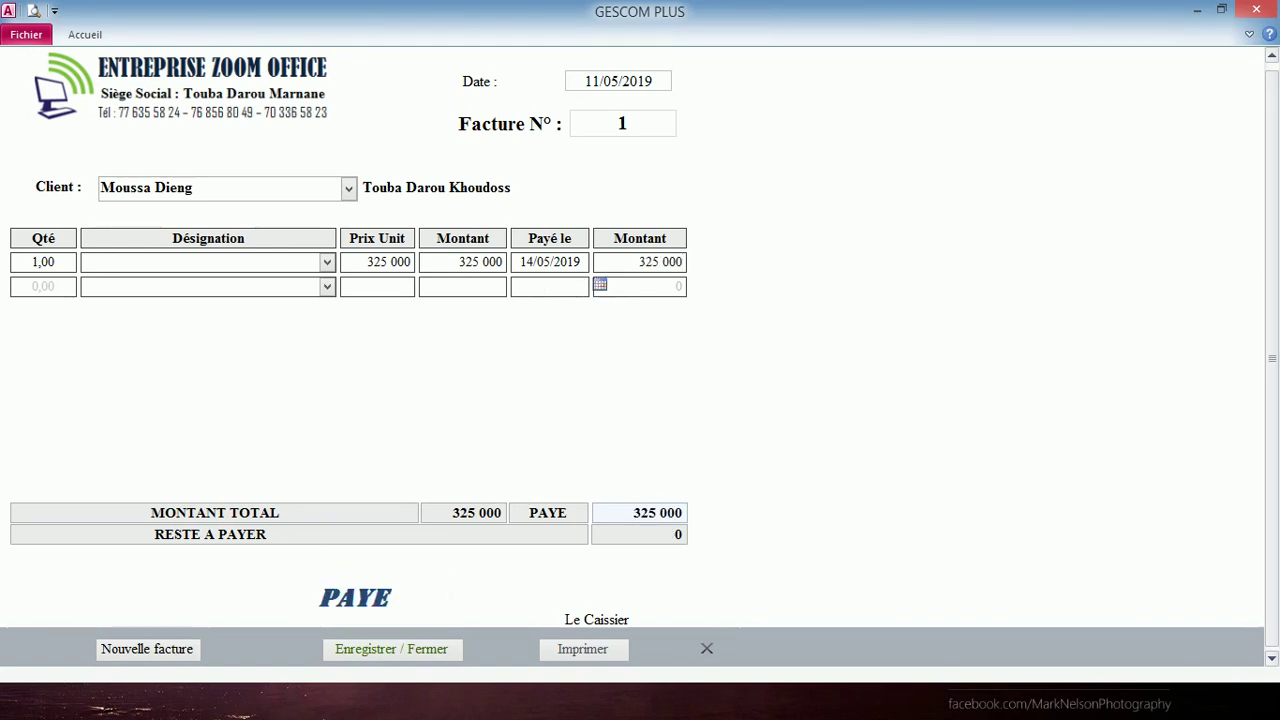
pyautogui.click(403, 653)
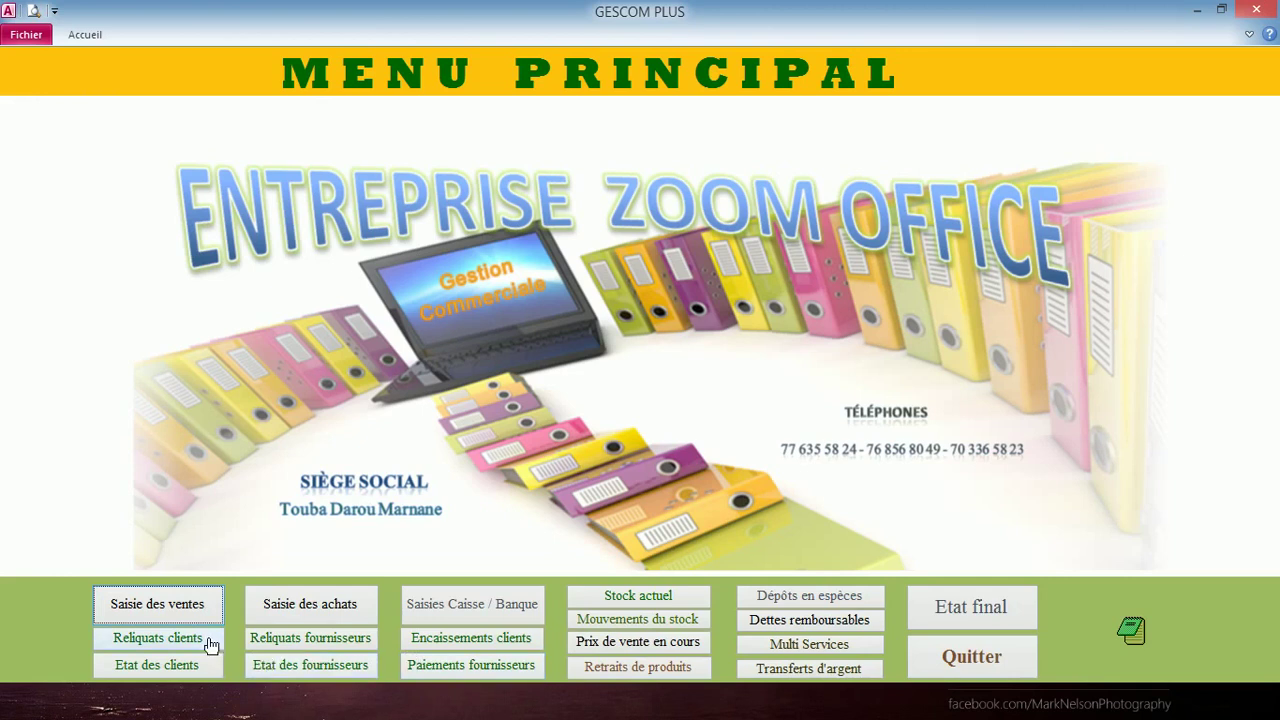
pyautogui.click(158, 638)
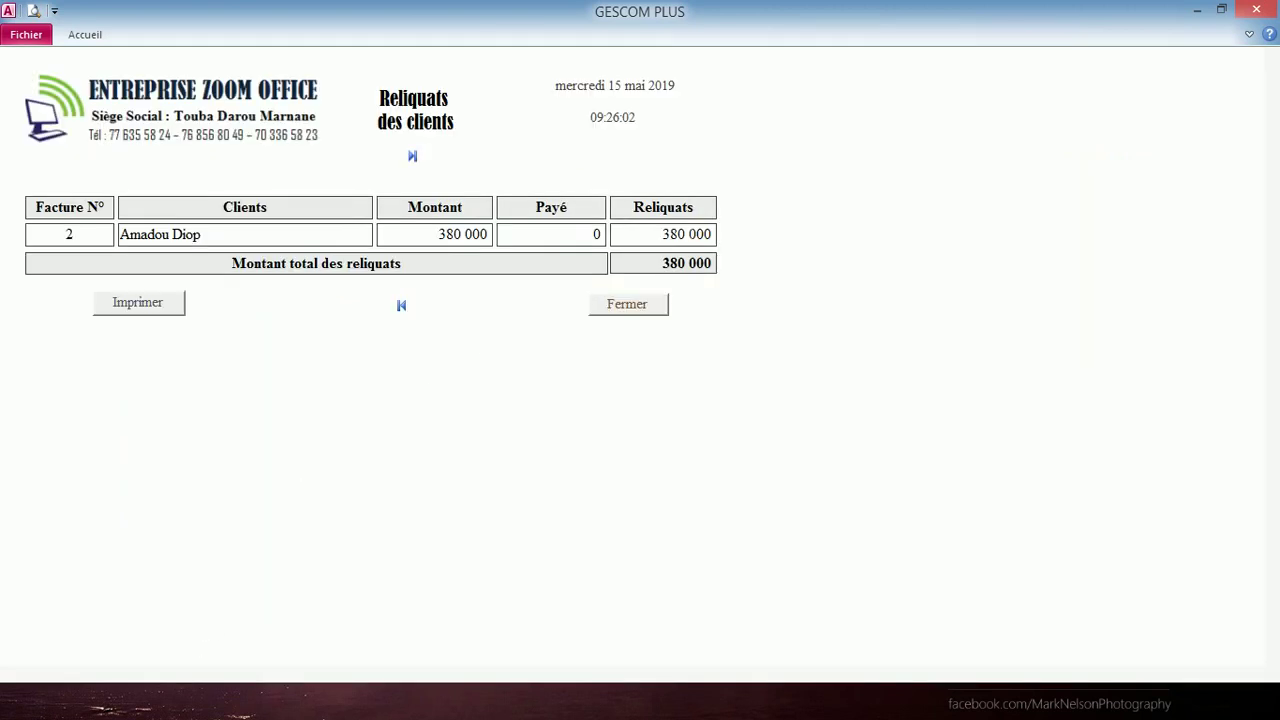
pyautogui.click(614, 306)
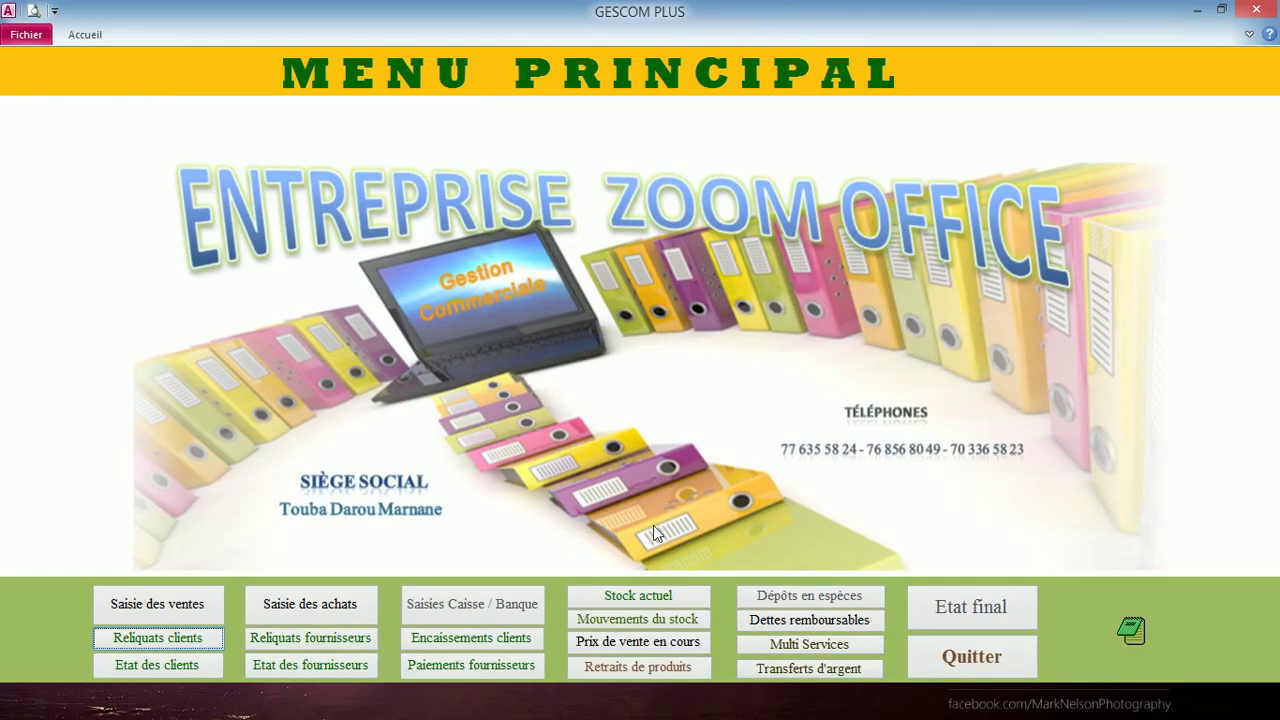
pyautogui.click(638, 596)
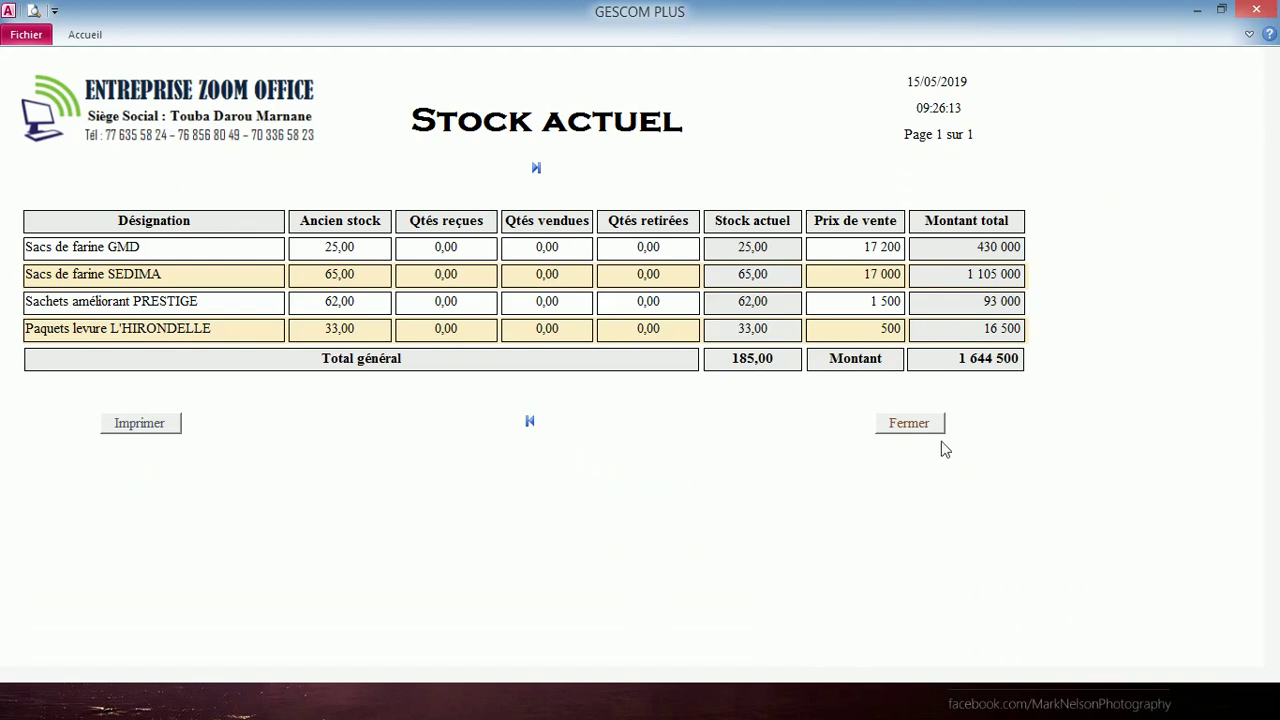
pyautogui.click(911, 423)
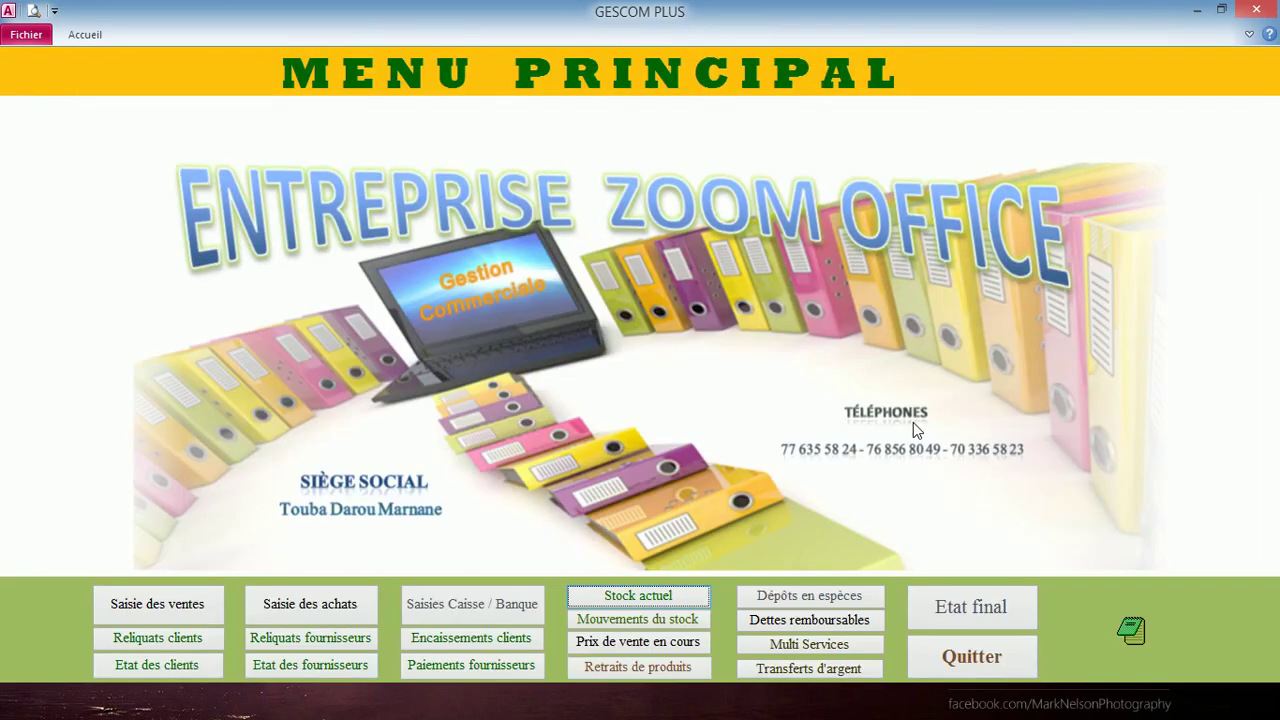
# - Create invoice 3 dated 14/05/2019 for client Clients divers
pyautogui.click(128, 612)
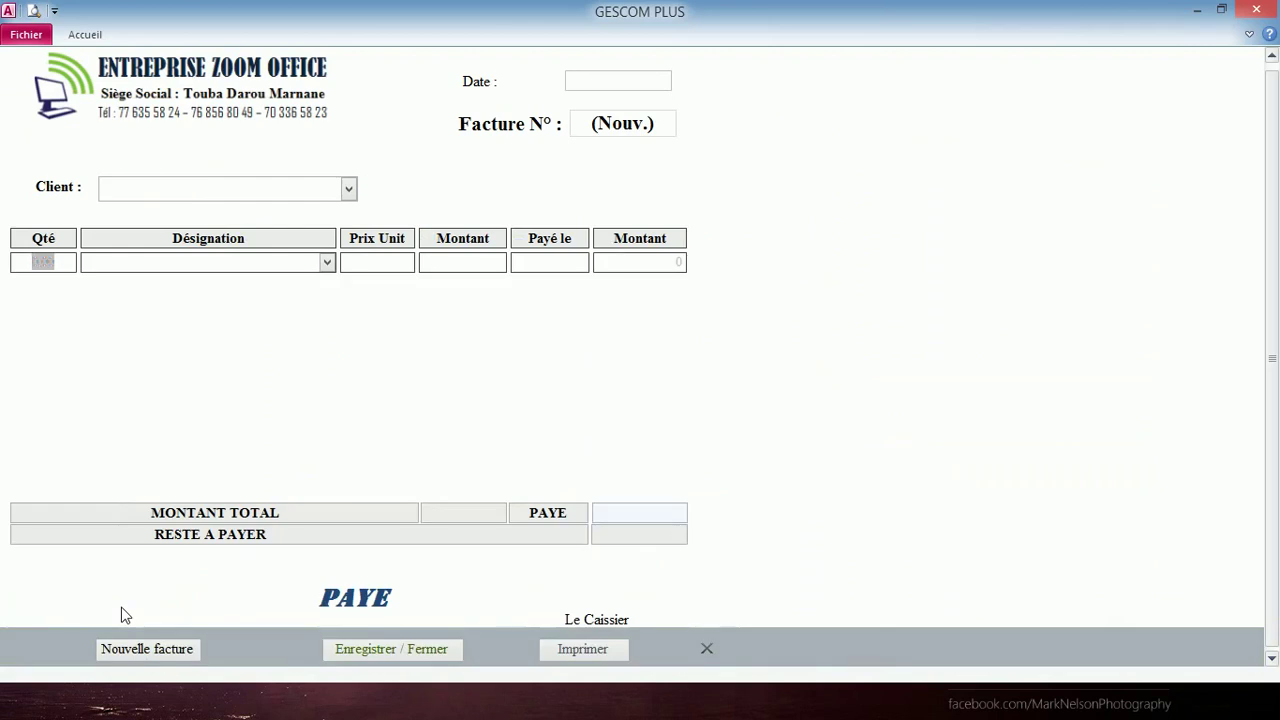
pyautogui.click(618, 81)
pyautogui.click(682, 78)
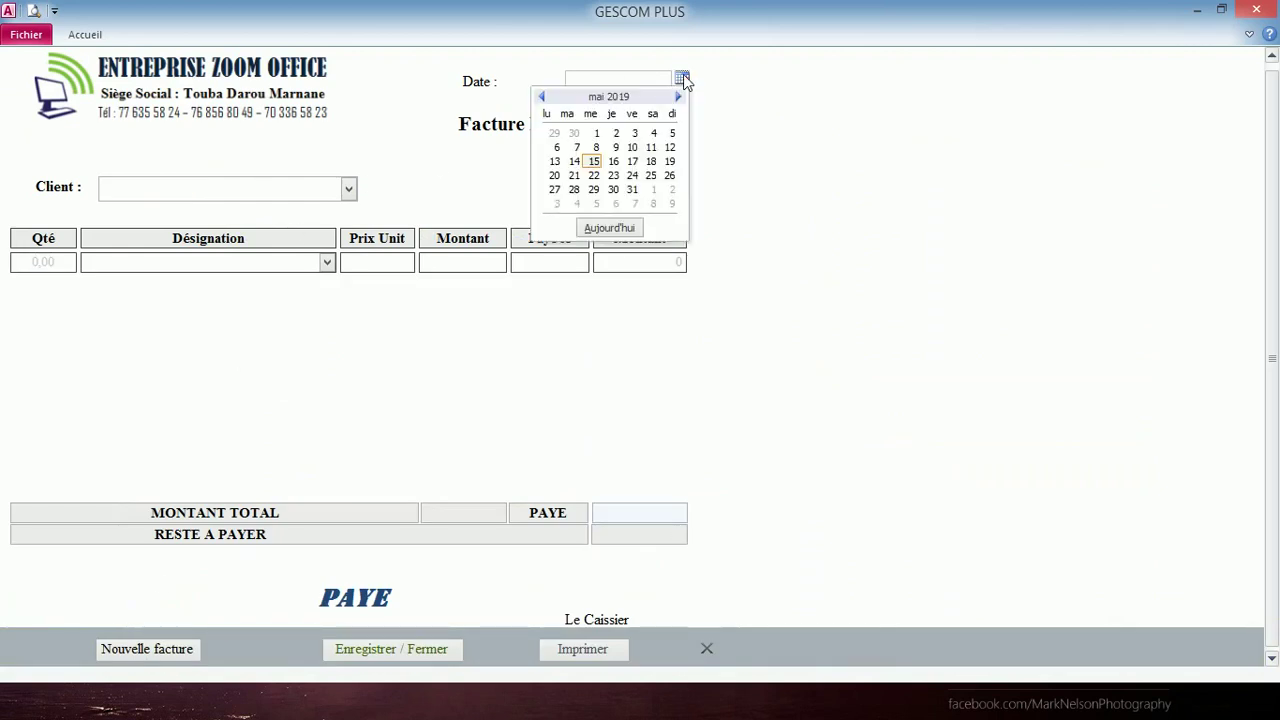
pyautogui.click(575, 163)
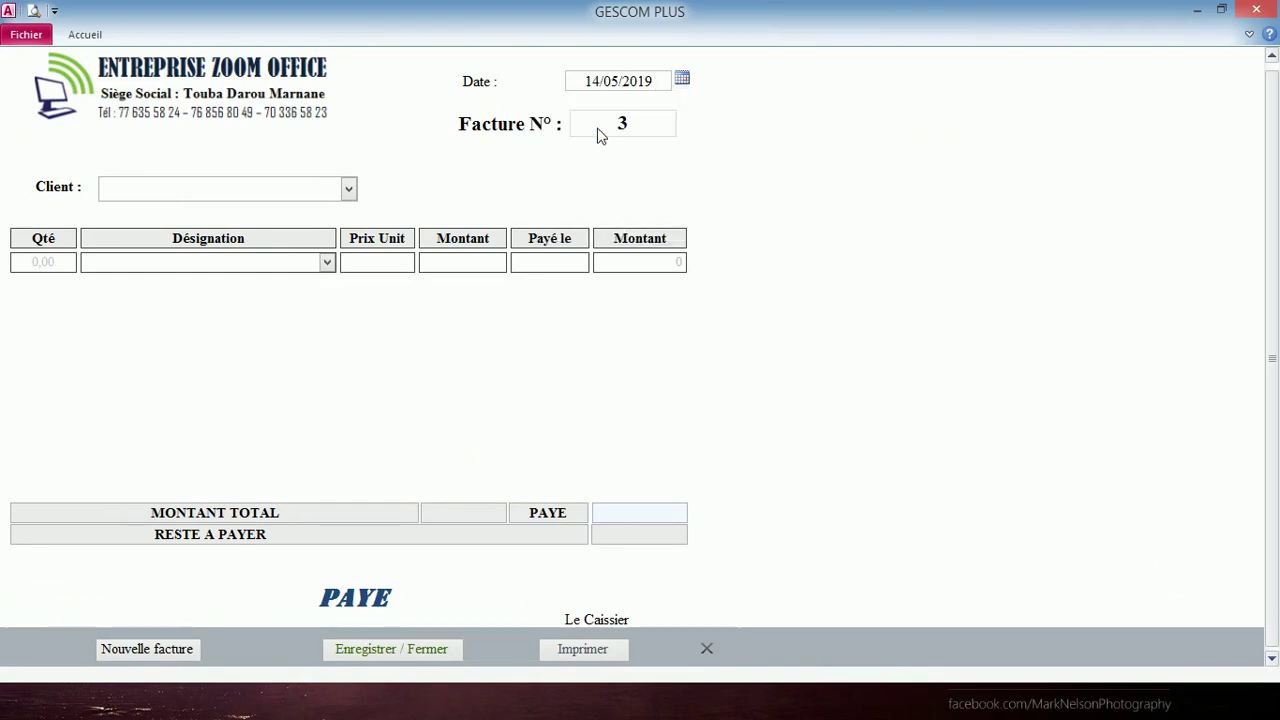
pyautogui.click(620, 122)
pyautogui.click(348, 189)
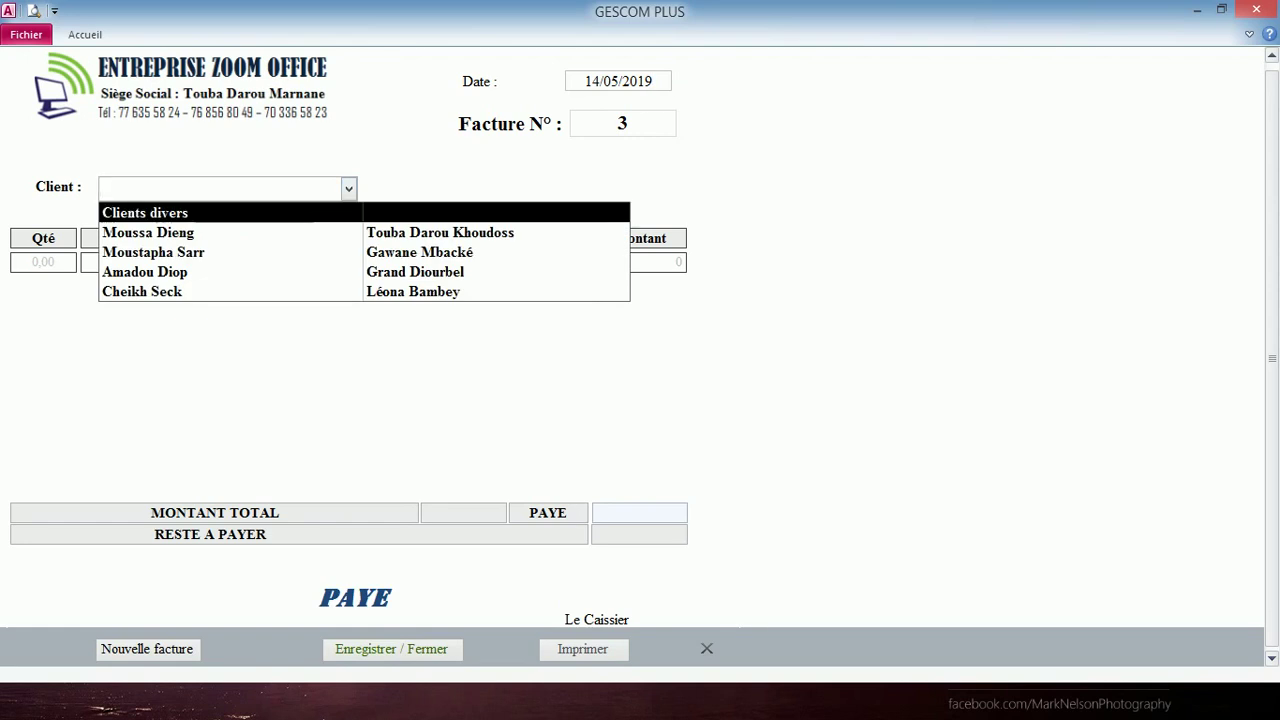
pyautogui.click(300, 218)
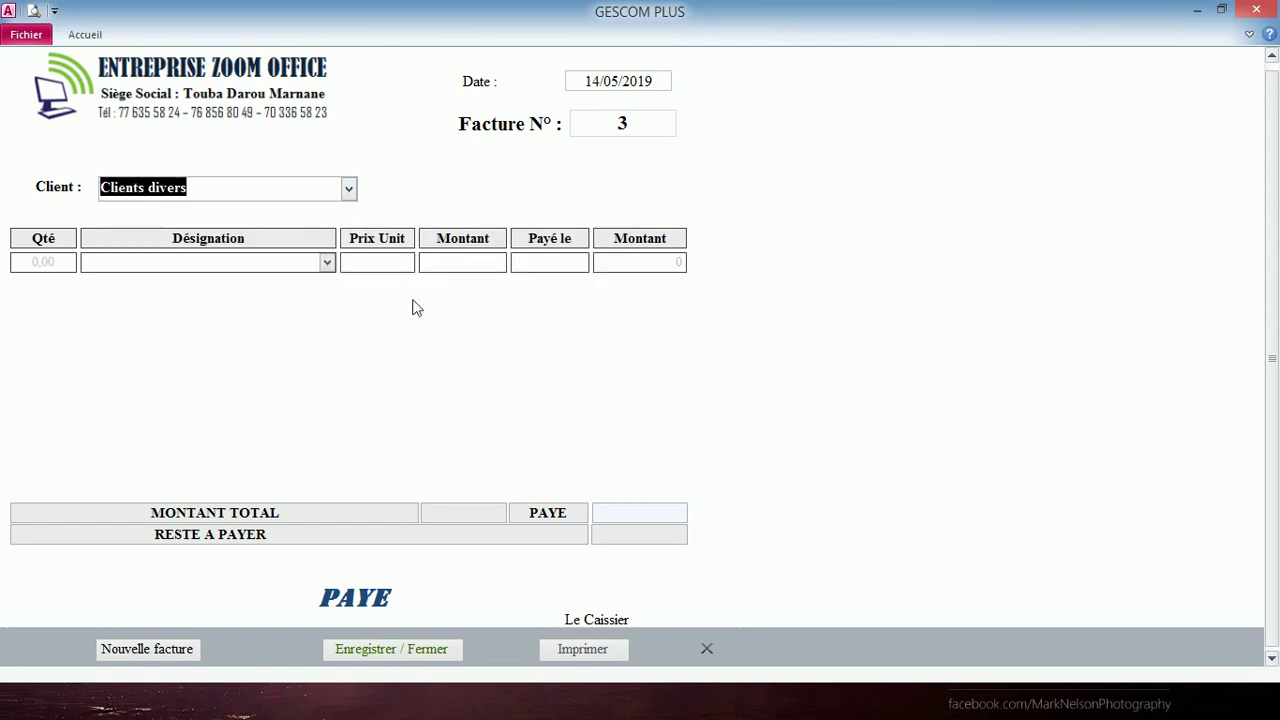
# - Add 10 Sacs de farine SEDIMA and 15 Paquets levure L'HIRONDELLE to the invoice
pyautogui.click(327, 263)
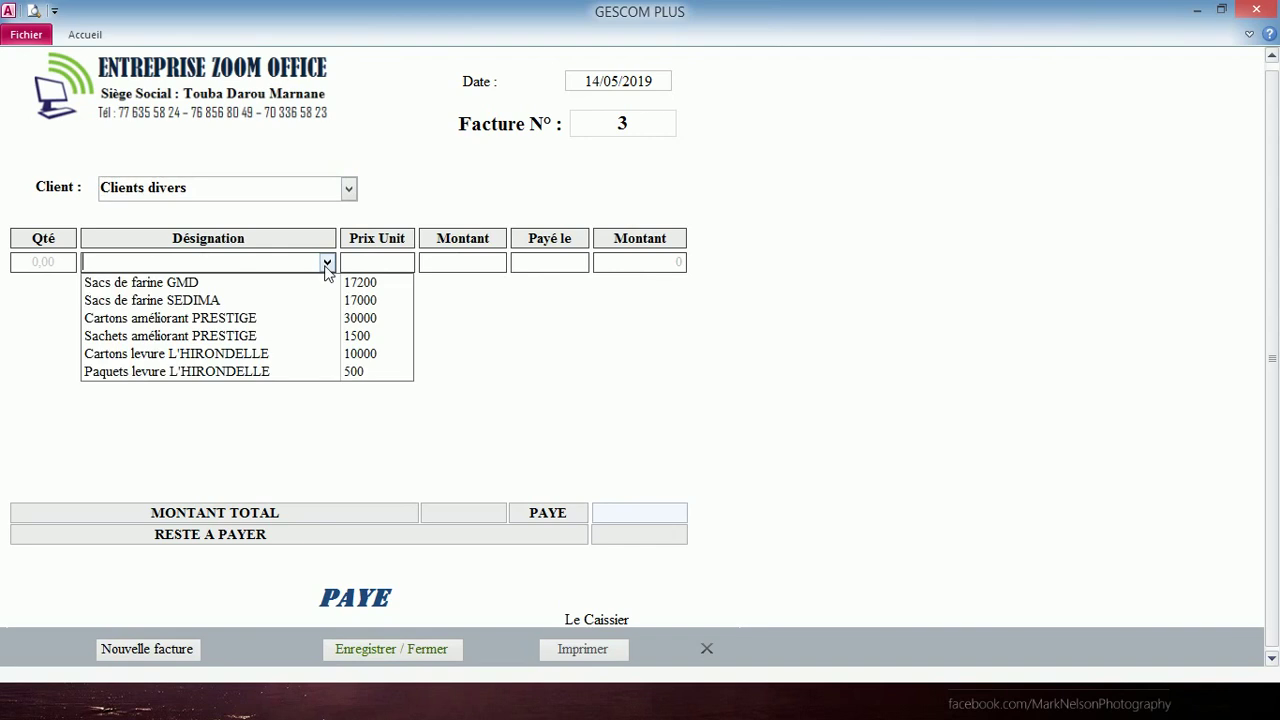
pyautogui.click(312, 301)
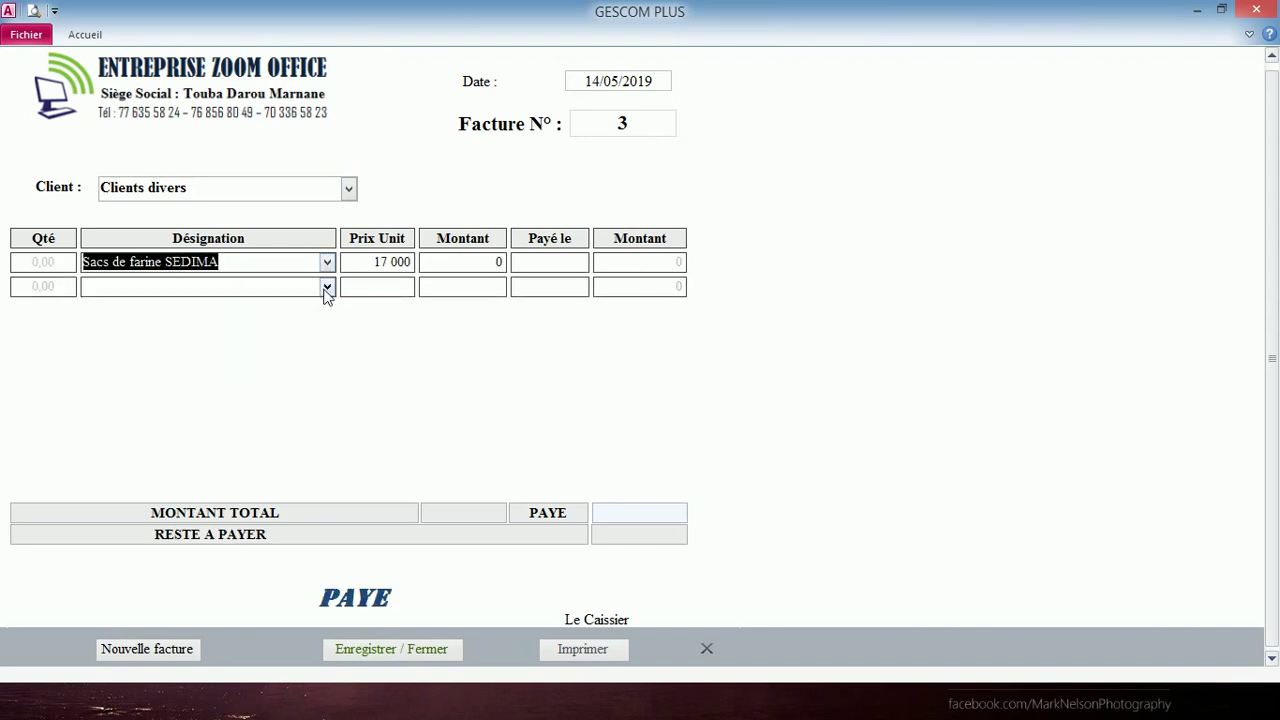
pyautogui.click(327, 287)
pyautogui.click(310, 396)
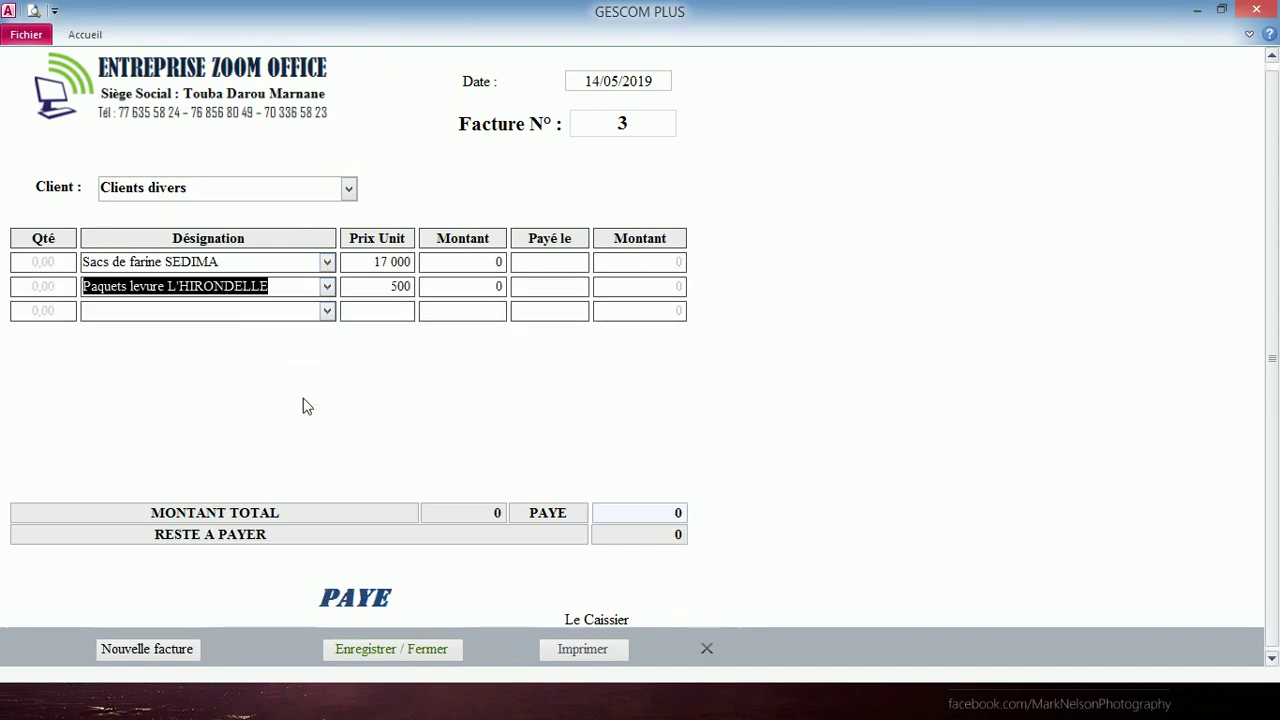
pyautogui.click(43, 262)
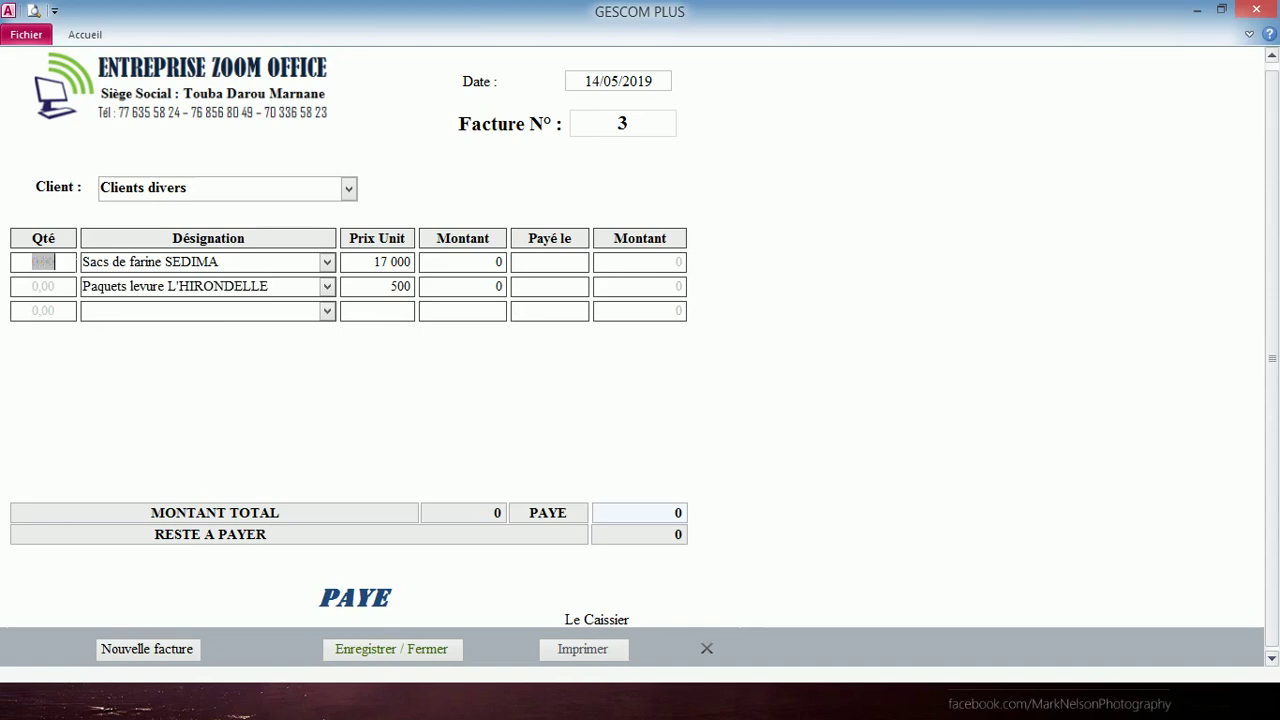
pyautogui.write('10')
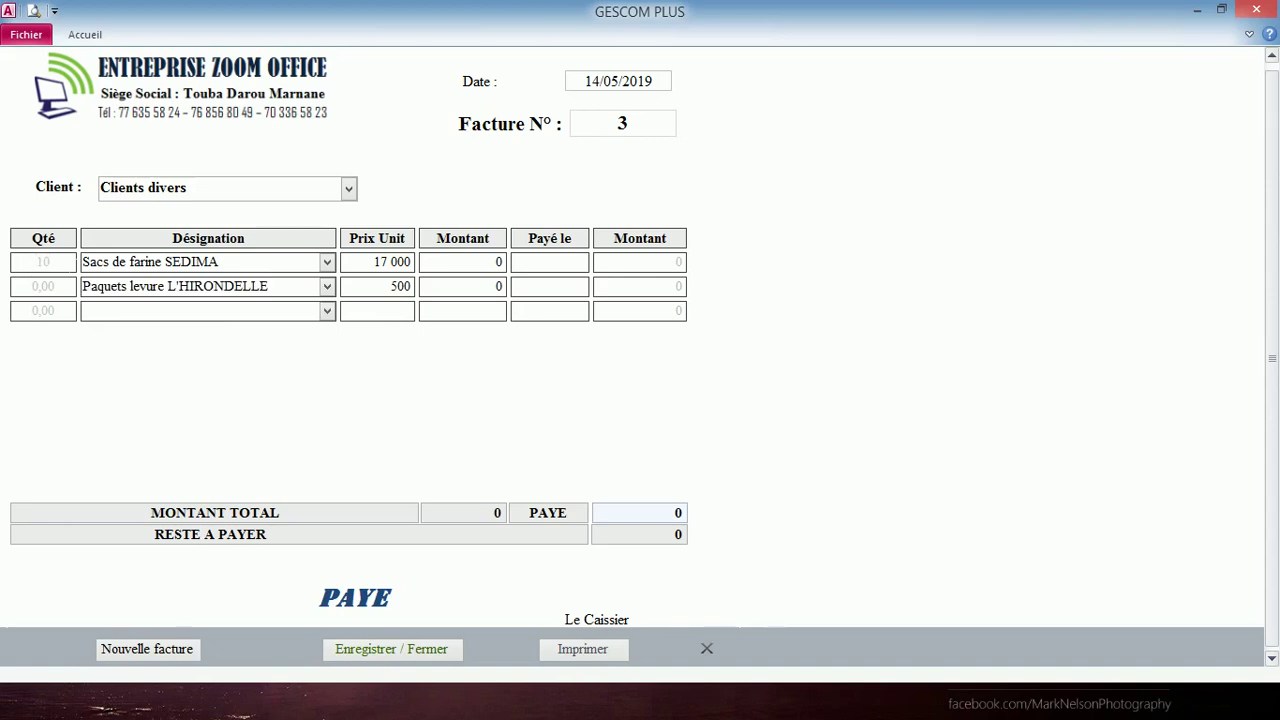
pyautogui.click(14, 286)
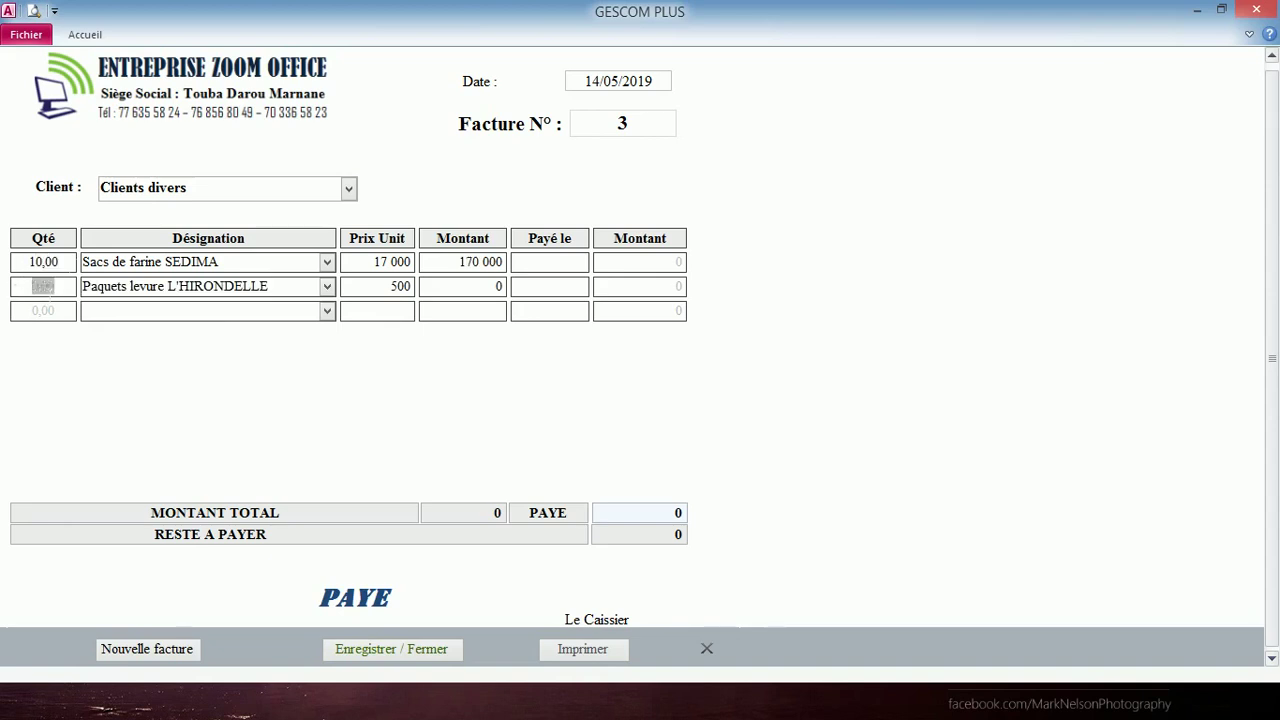
pyautogui.write('15')
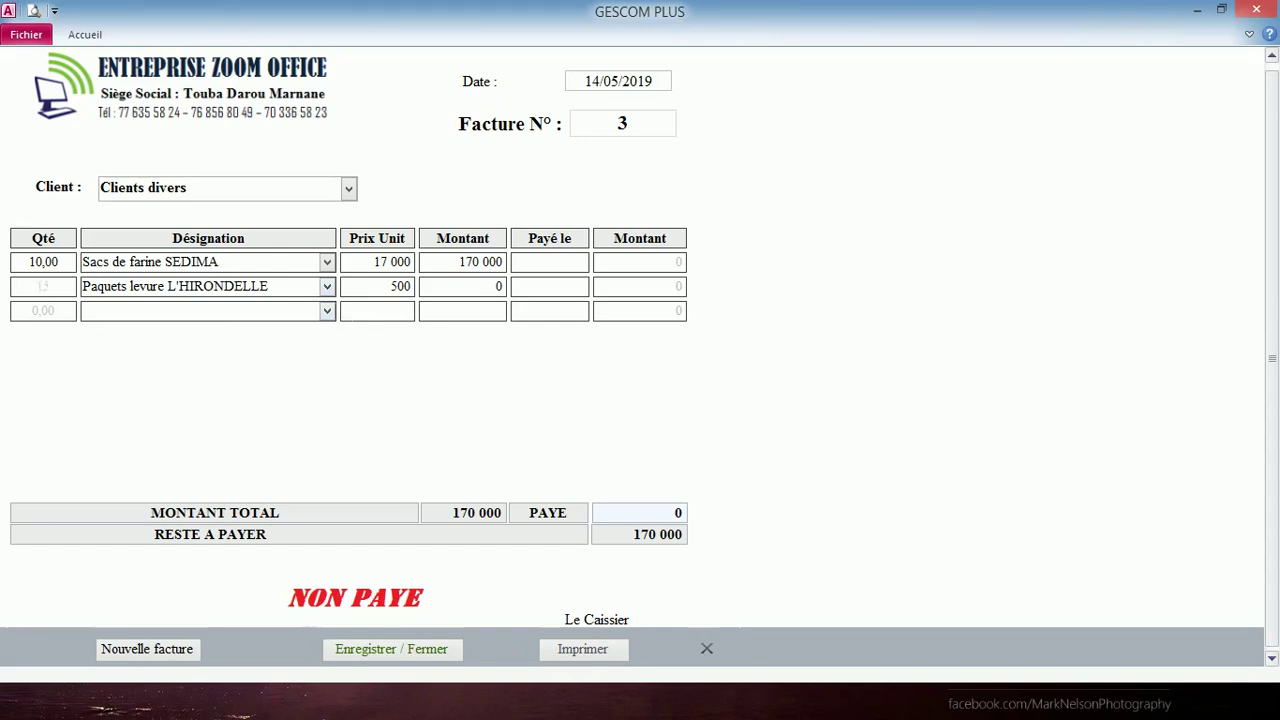
pyautogui.click(390, 310)
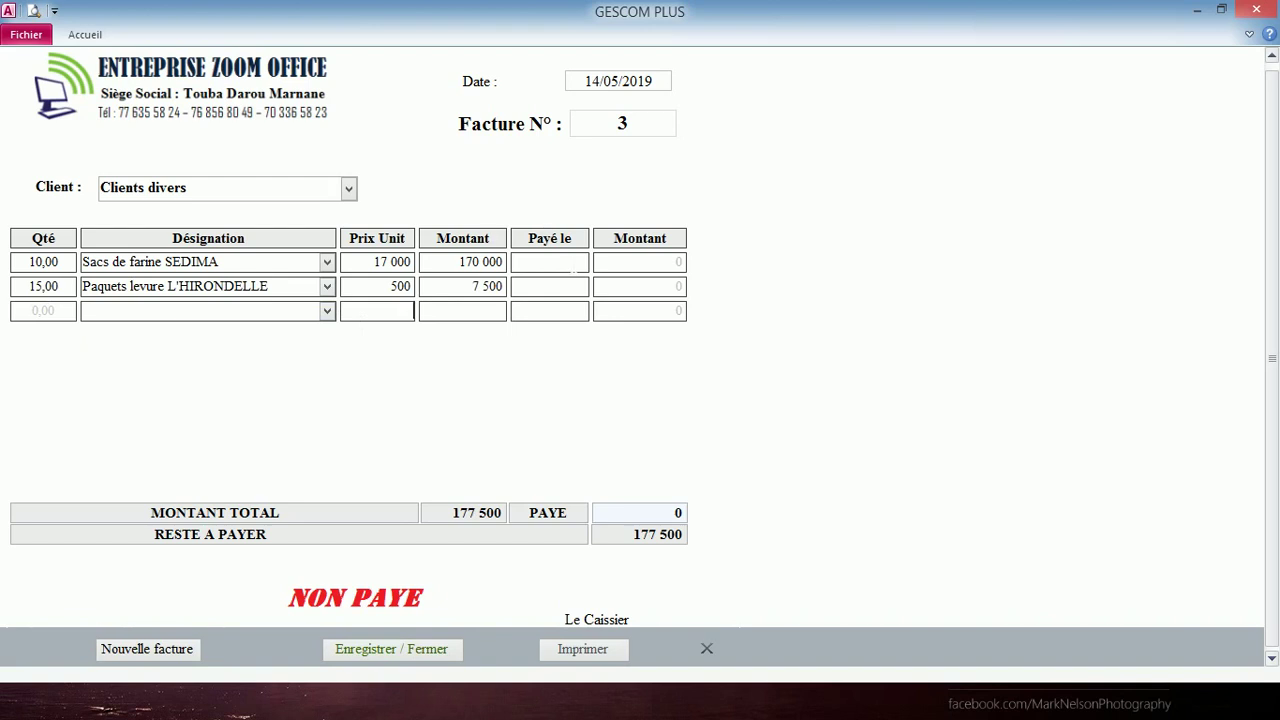
# - Record the 177 500 payment dated 14/05/2019, then start a blank new invoice
pyautogui.click(574, 264)
pyautogui.click(600, 261)
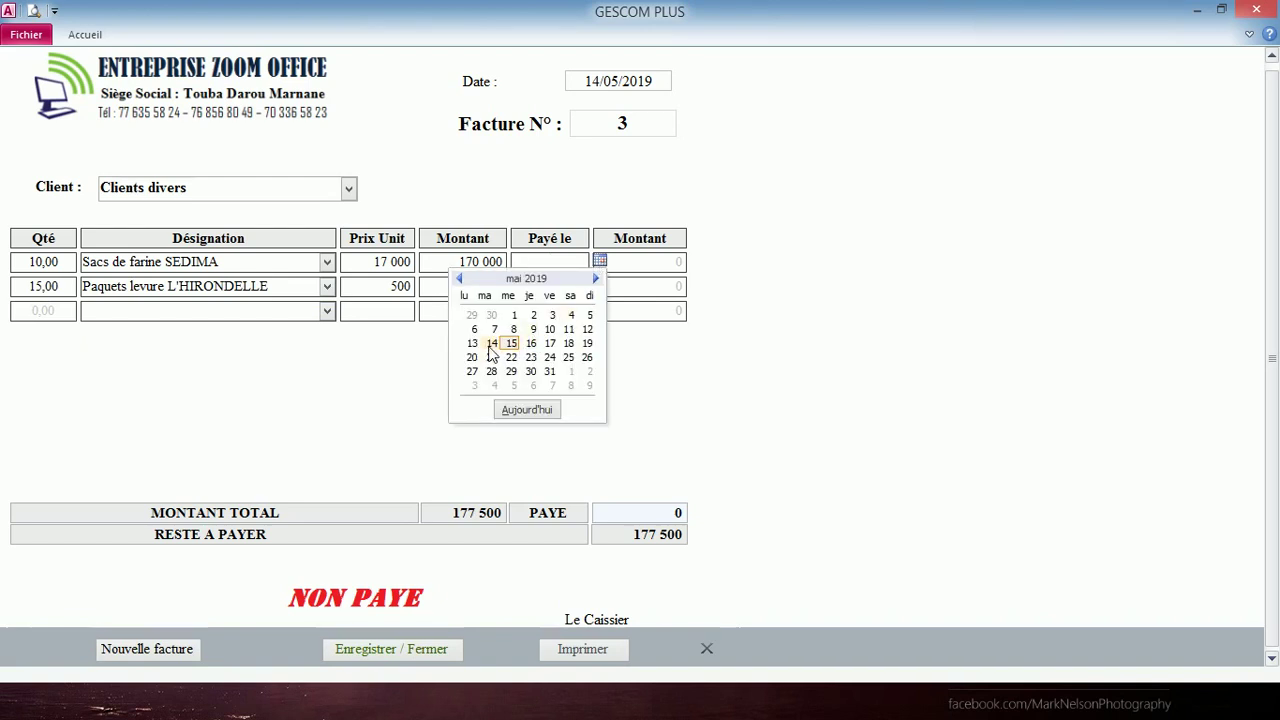
pyautogui.click(491, 344)
pyautogui.click(630, 262)
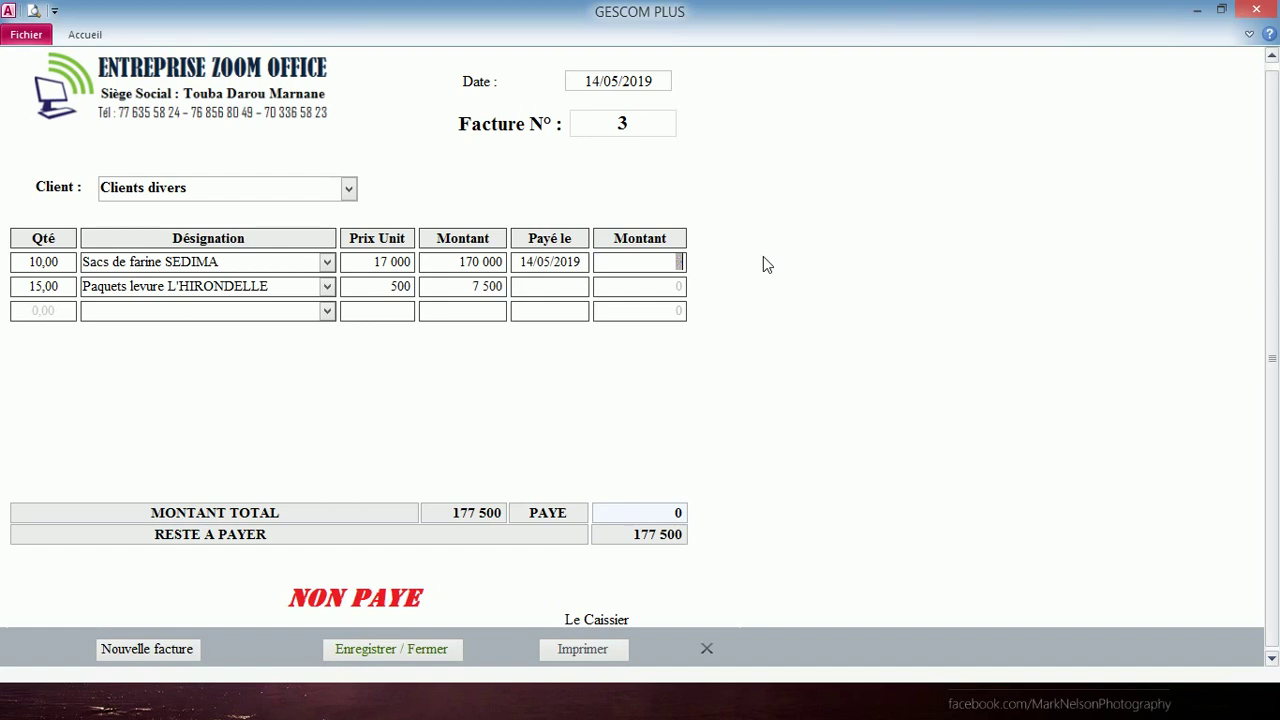
pyautogui.write('177500')
pyautogui.click(577, 320)
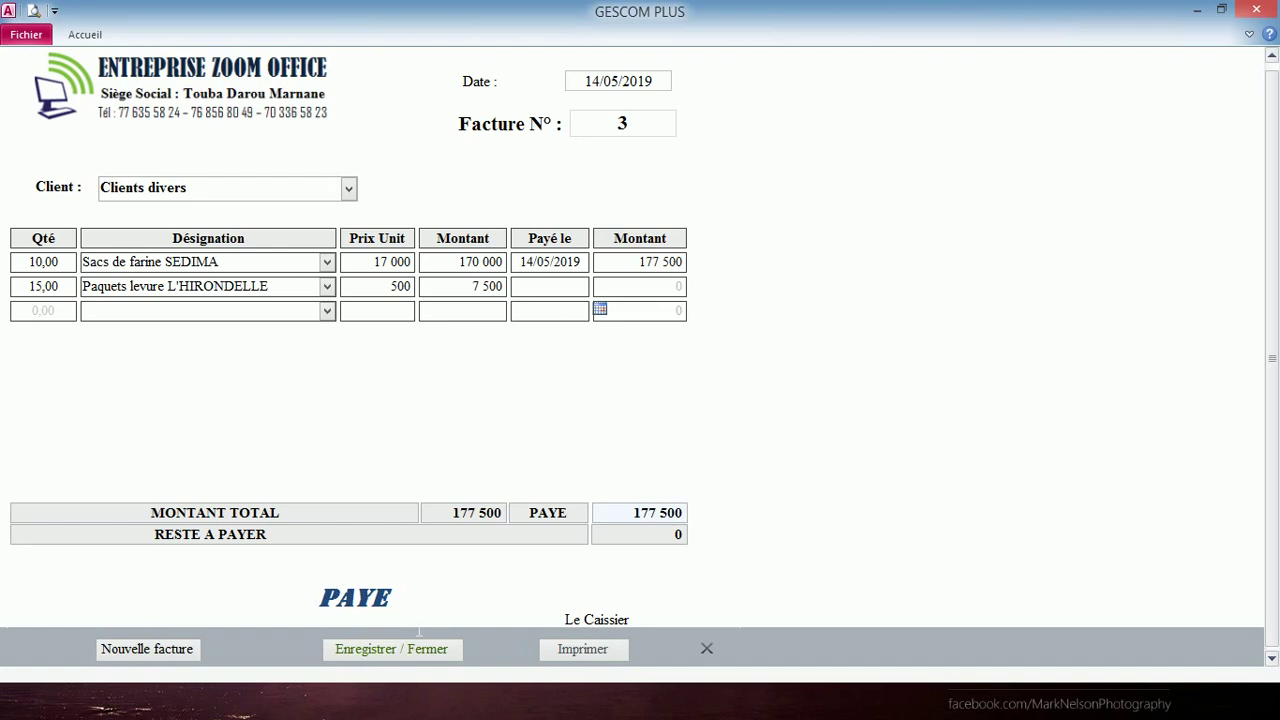
pyautogui.click(157, 655)
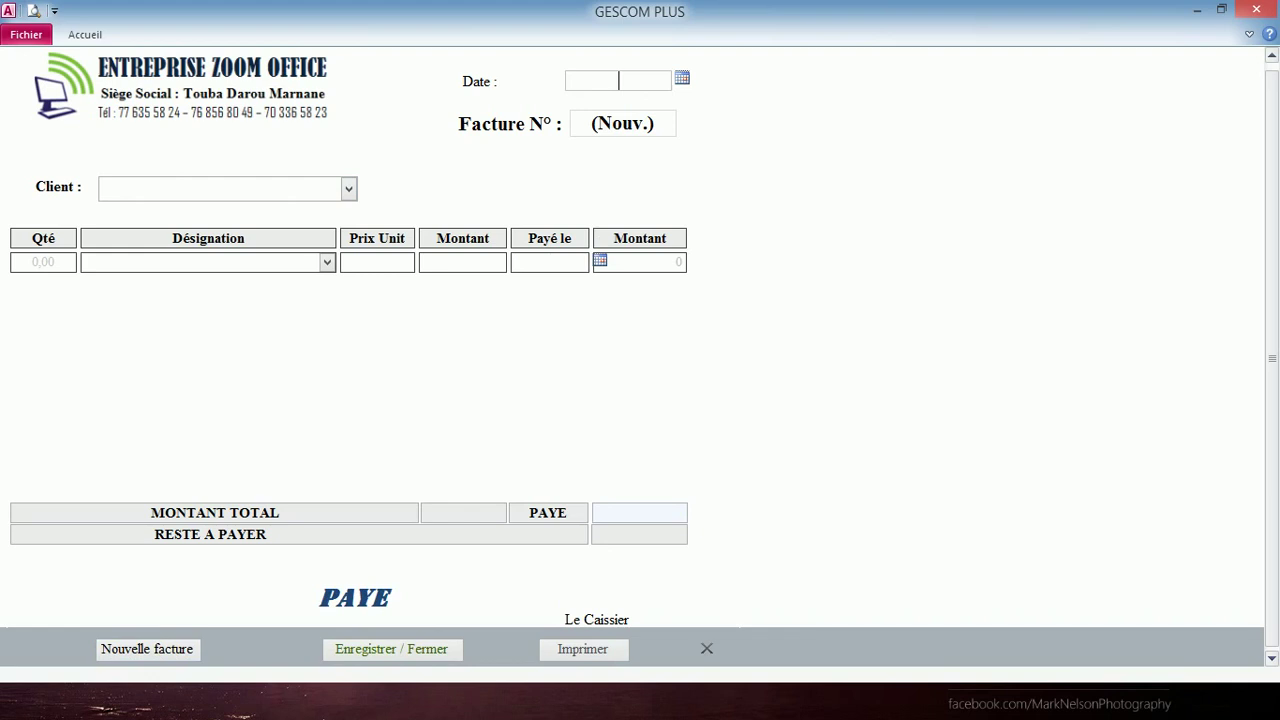
# - Date invoice 4 15/05/2019, pick the client, and add 20 Sacs de farine SEDIMA
pyautogui.click(683, 82)
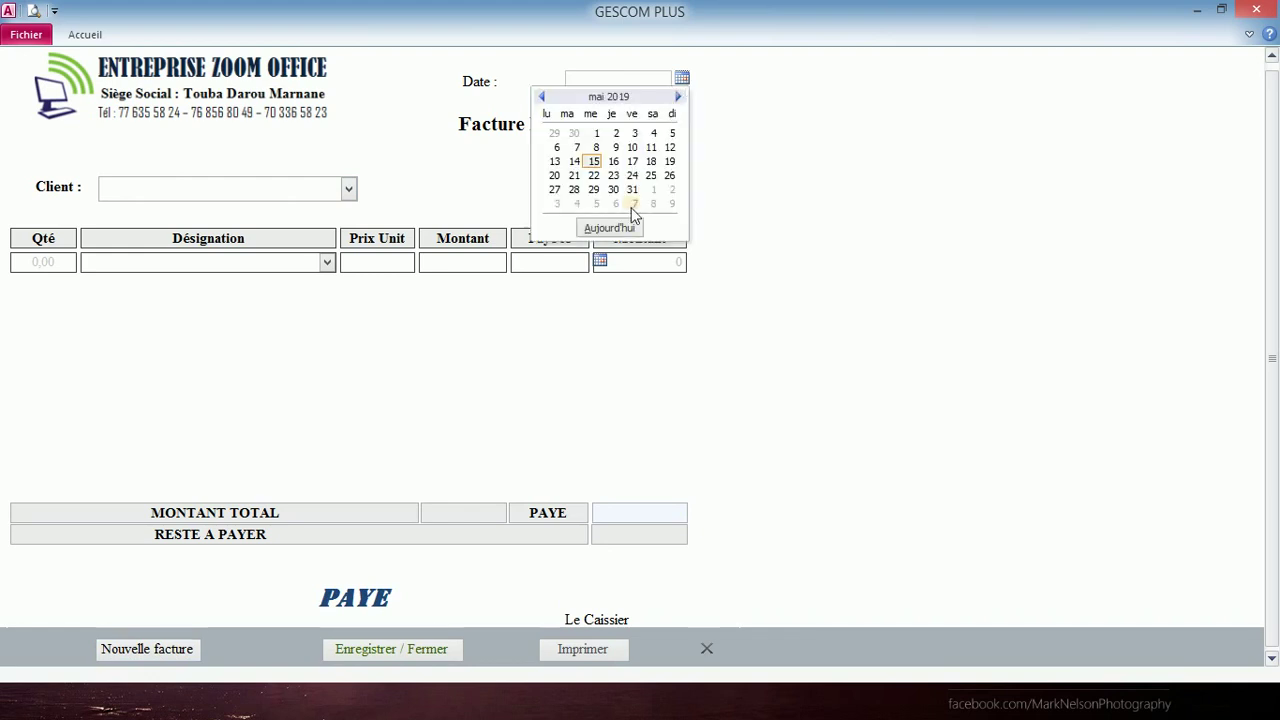
pyautogui.click(594, 162)
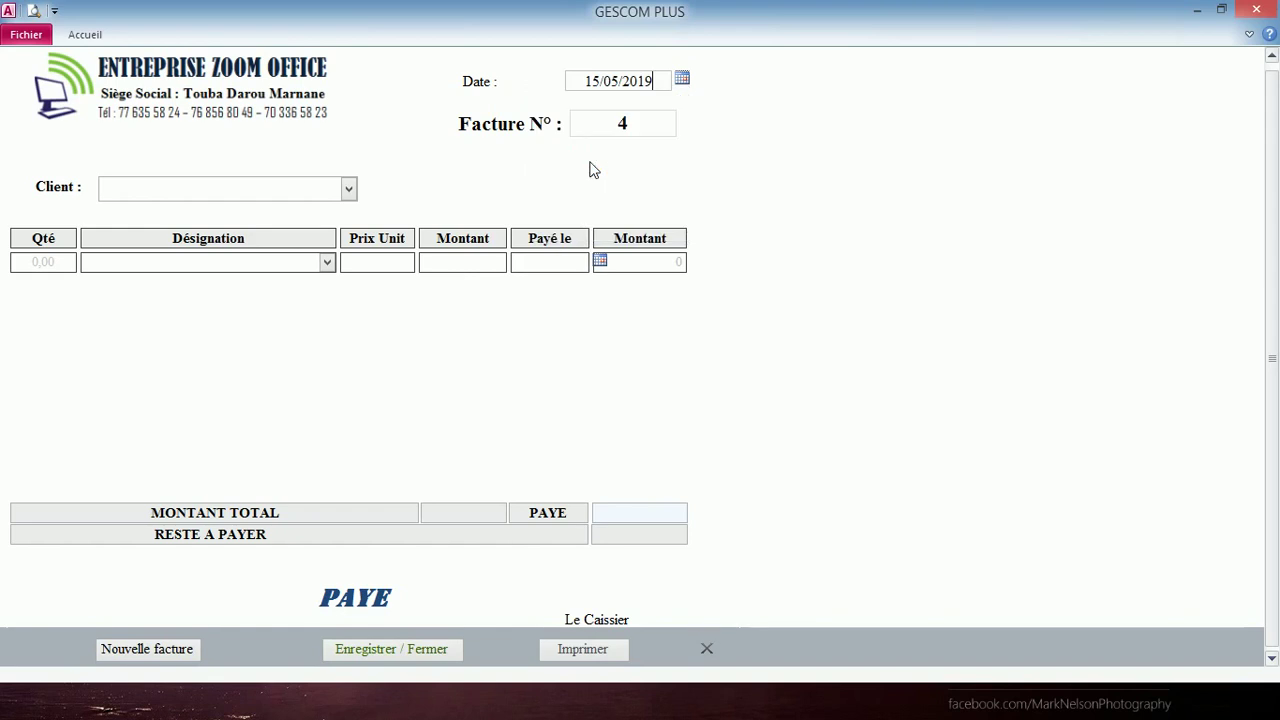
pyautogui.click(349, 190)
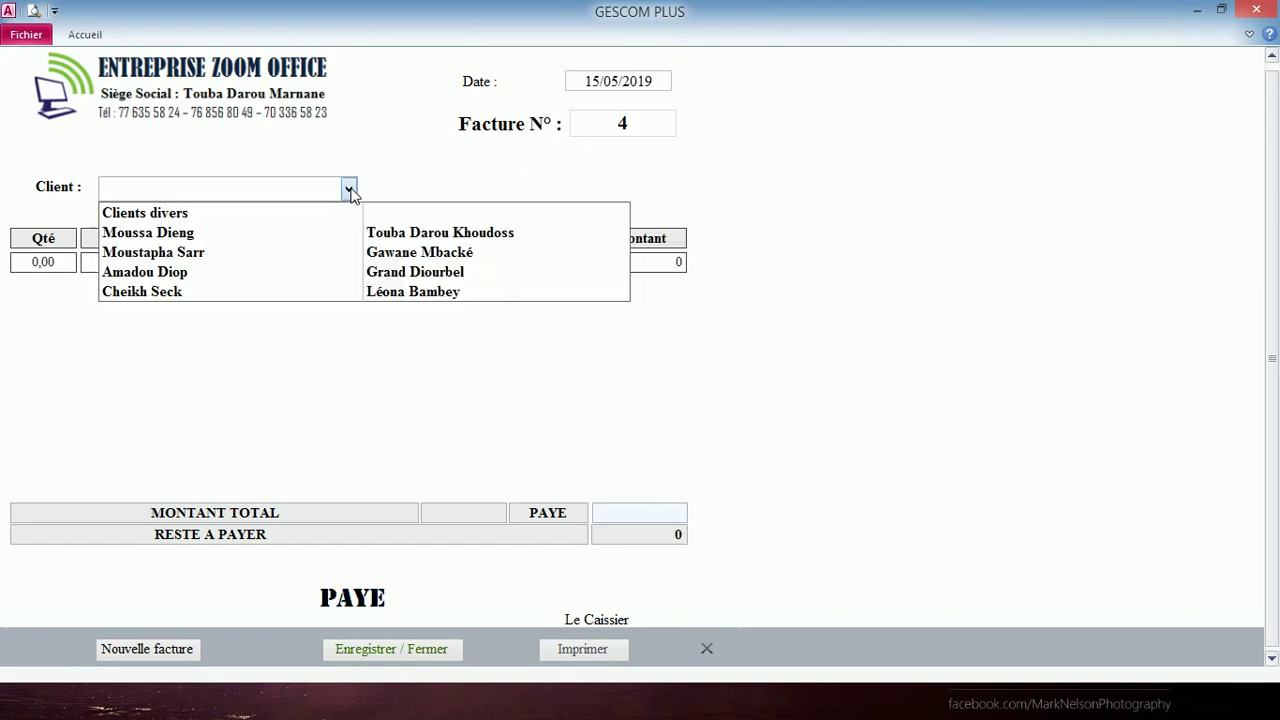
pyautogui.click(314, 258)
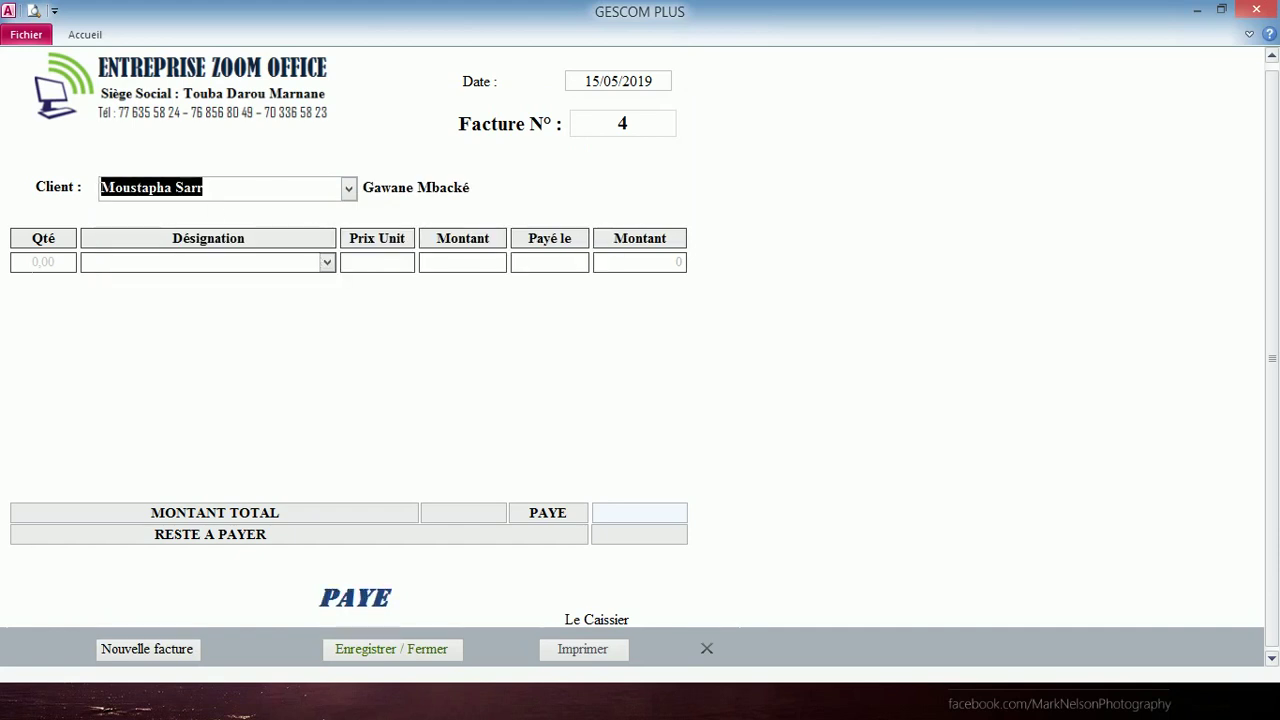
pyautogui.click(43, 262)
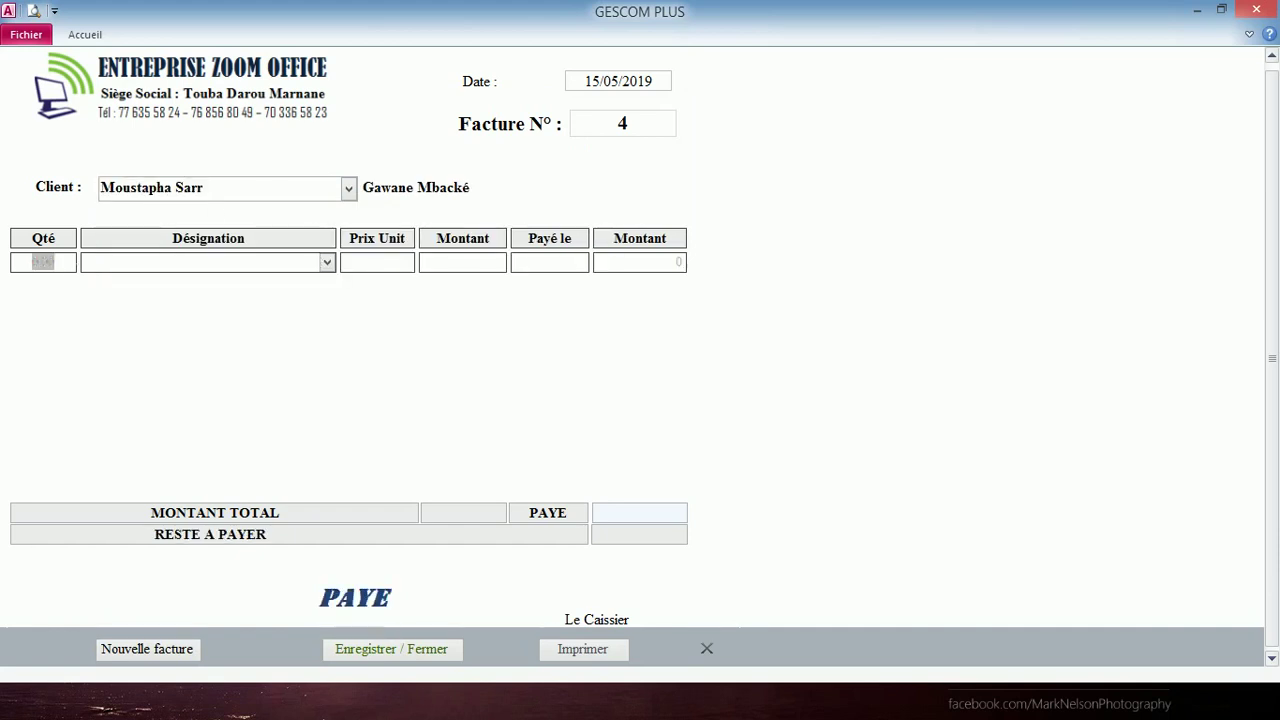
pyautogui.write('20')
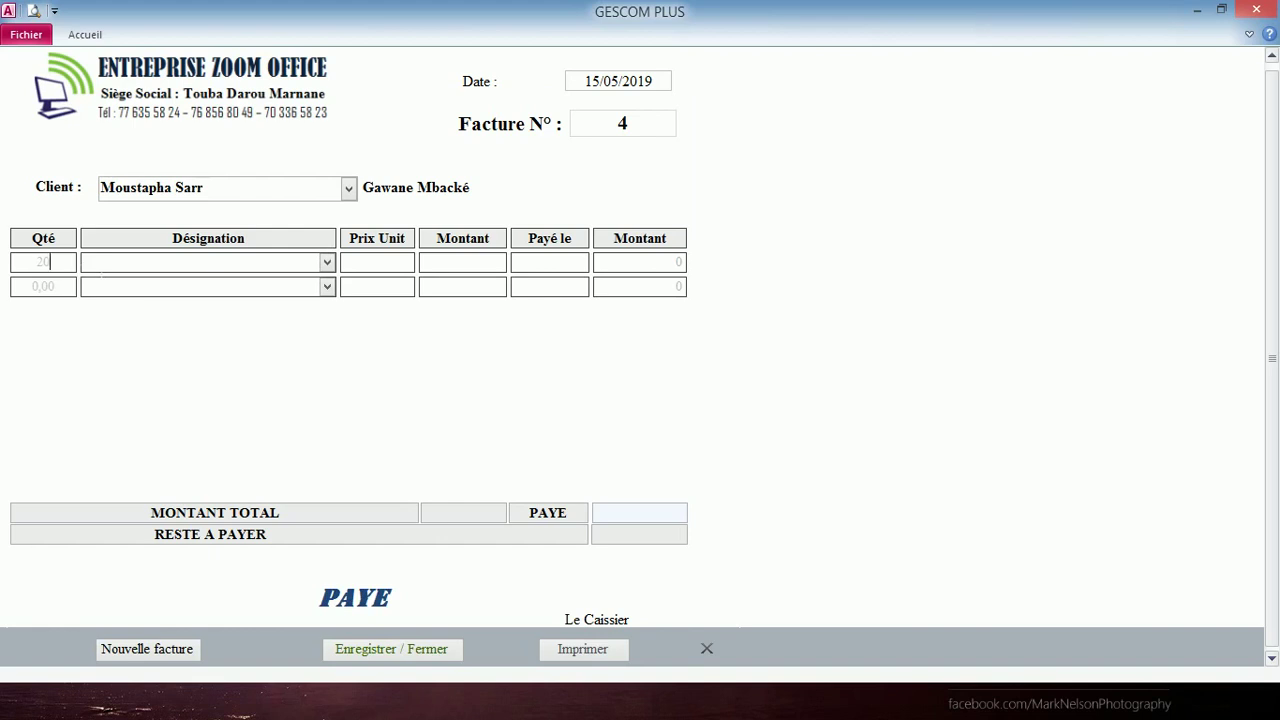
pyautogui.press('Tab')
pyautogui.click(327, 262)
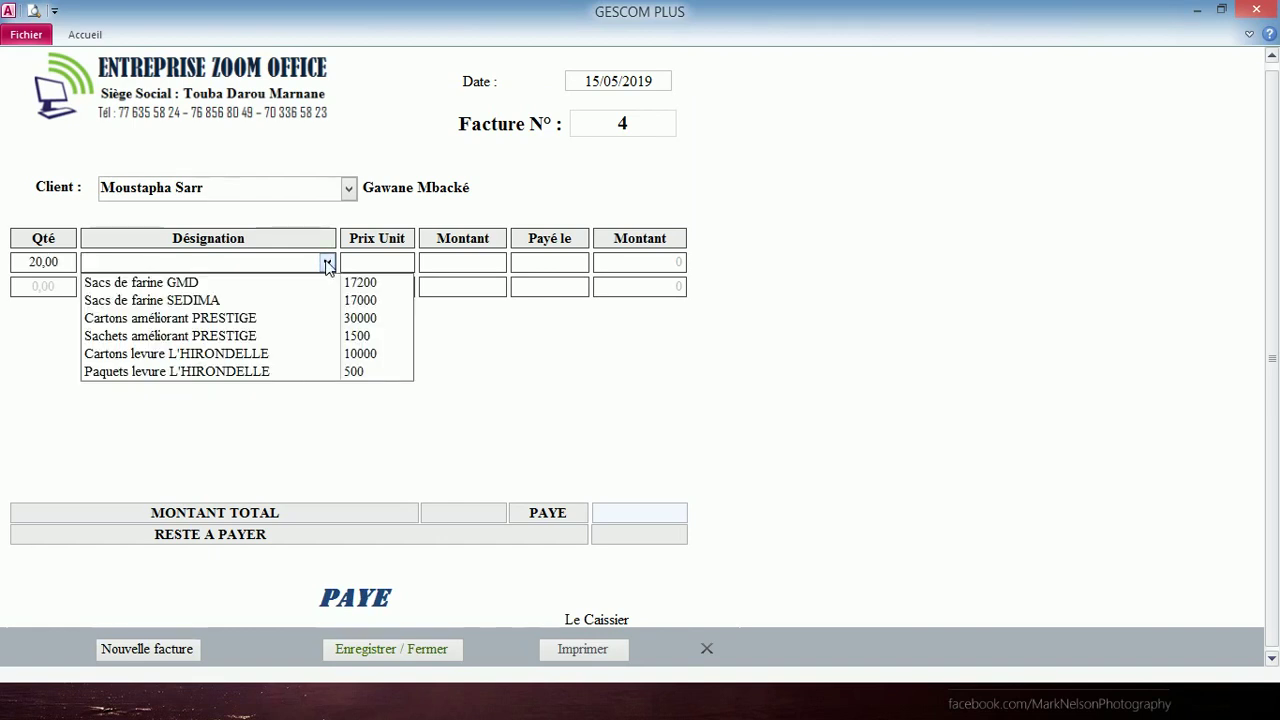
pyautogui.click(304, 302)
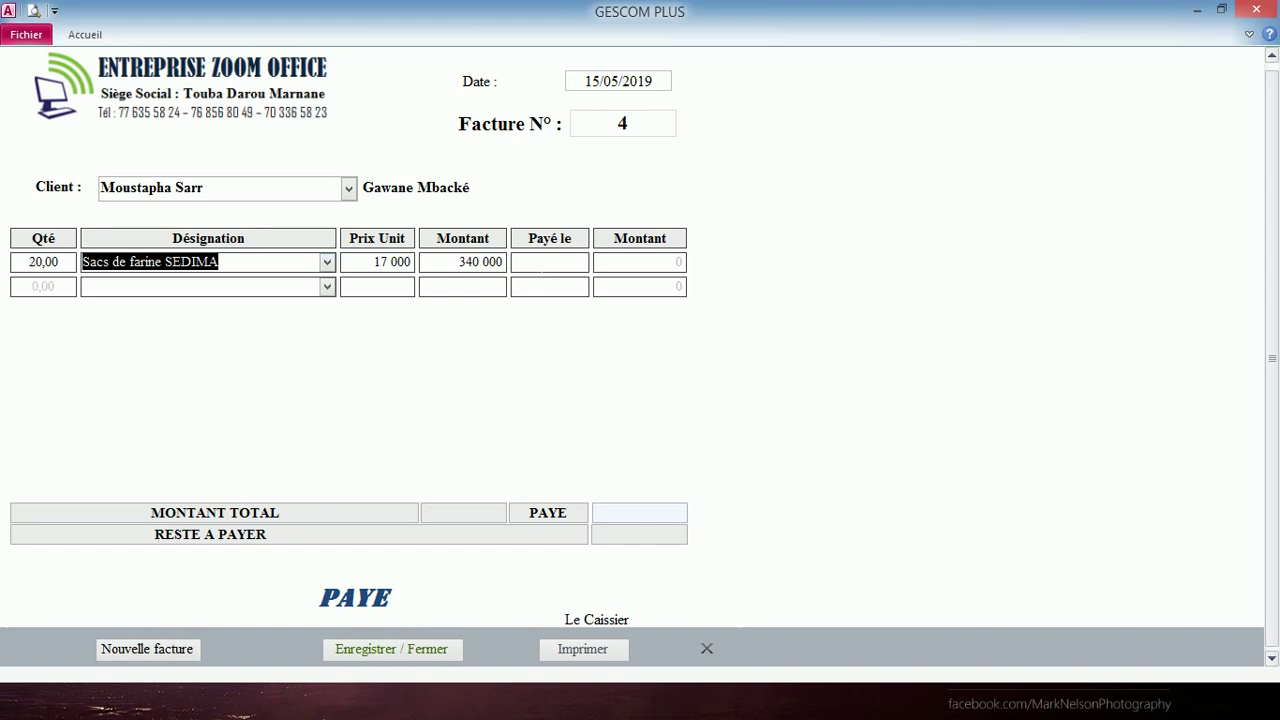
# - Record a 300 000 payment dated today and save invoice 4
pyautogui.click(549, 261)
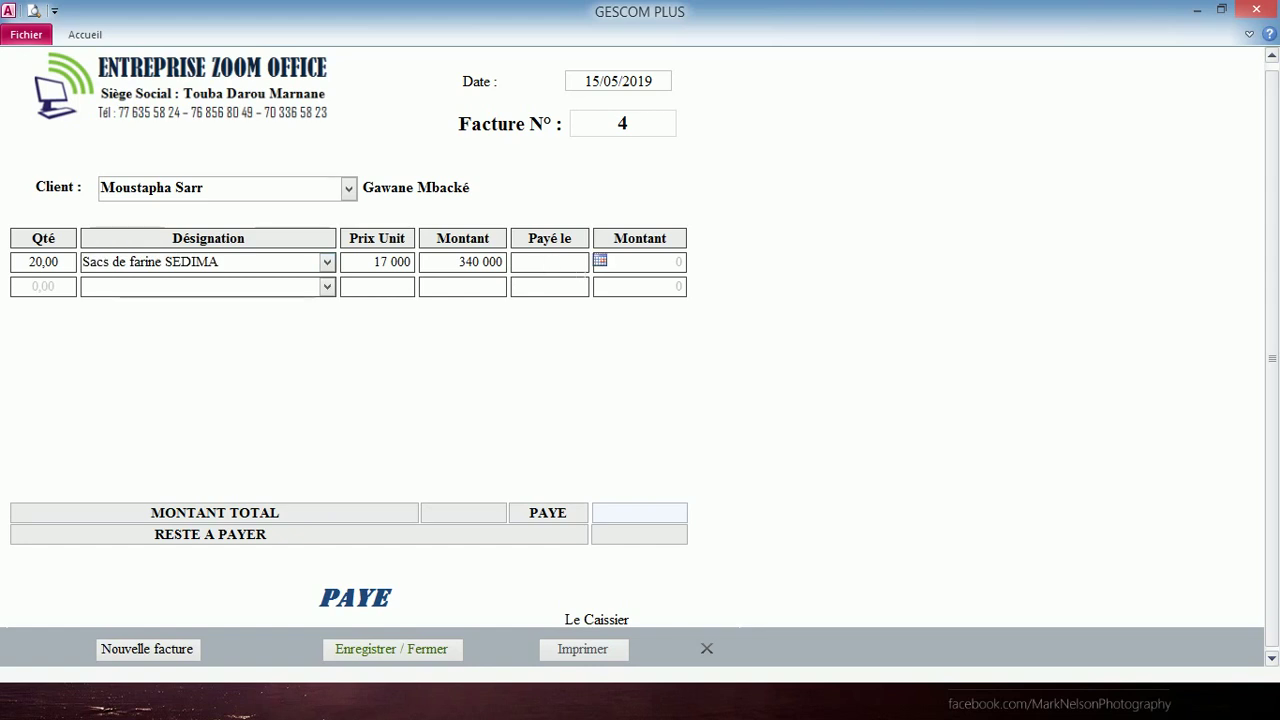
pyautogui.click(600, 261)
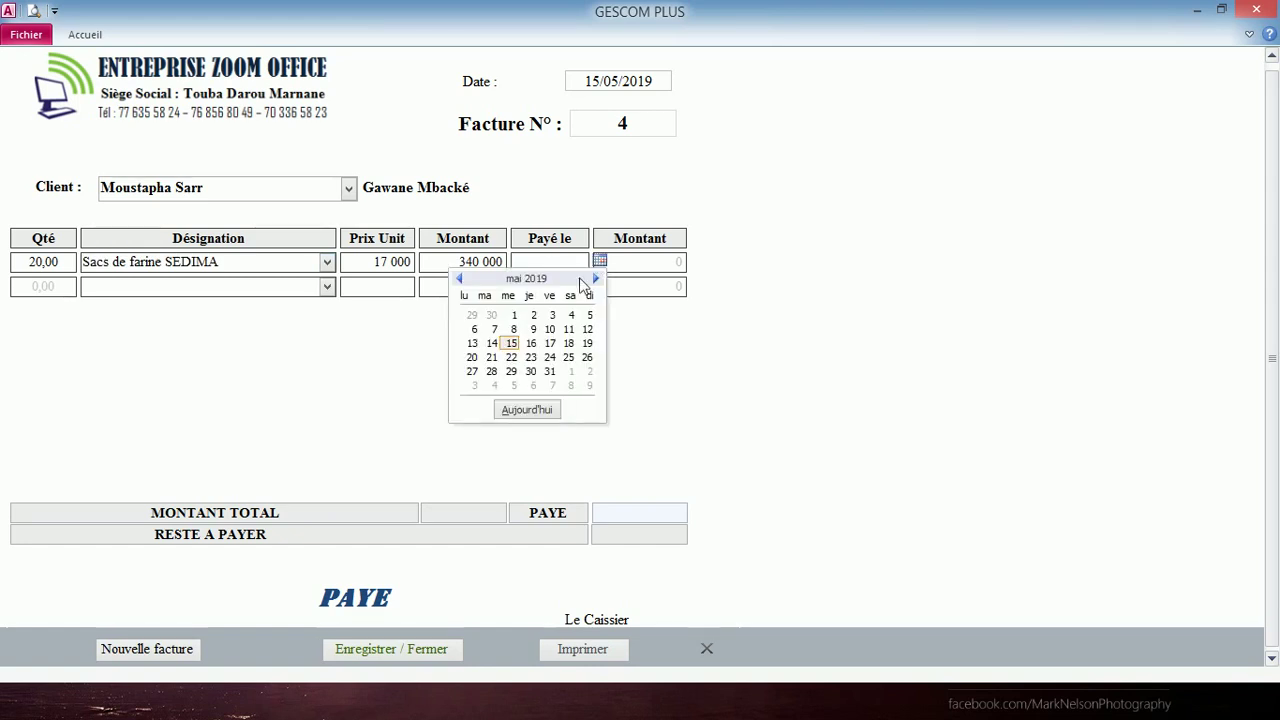
pyautogui.click(517, 412)
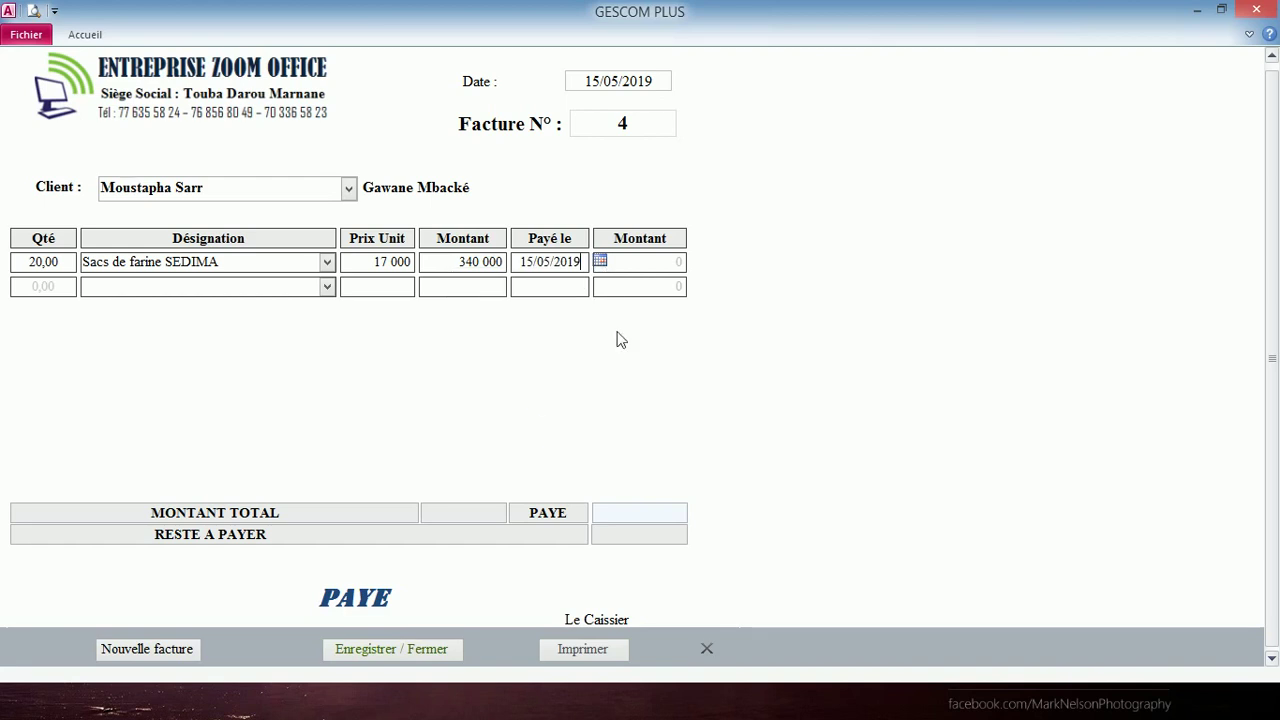
pyautogui.press('Tab')
pyautogui.press('Tab')
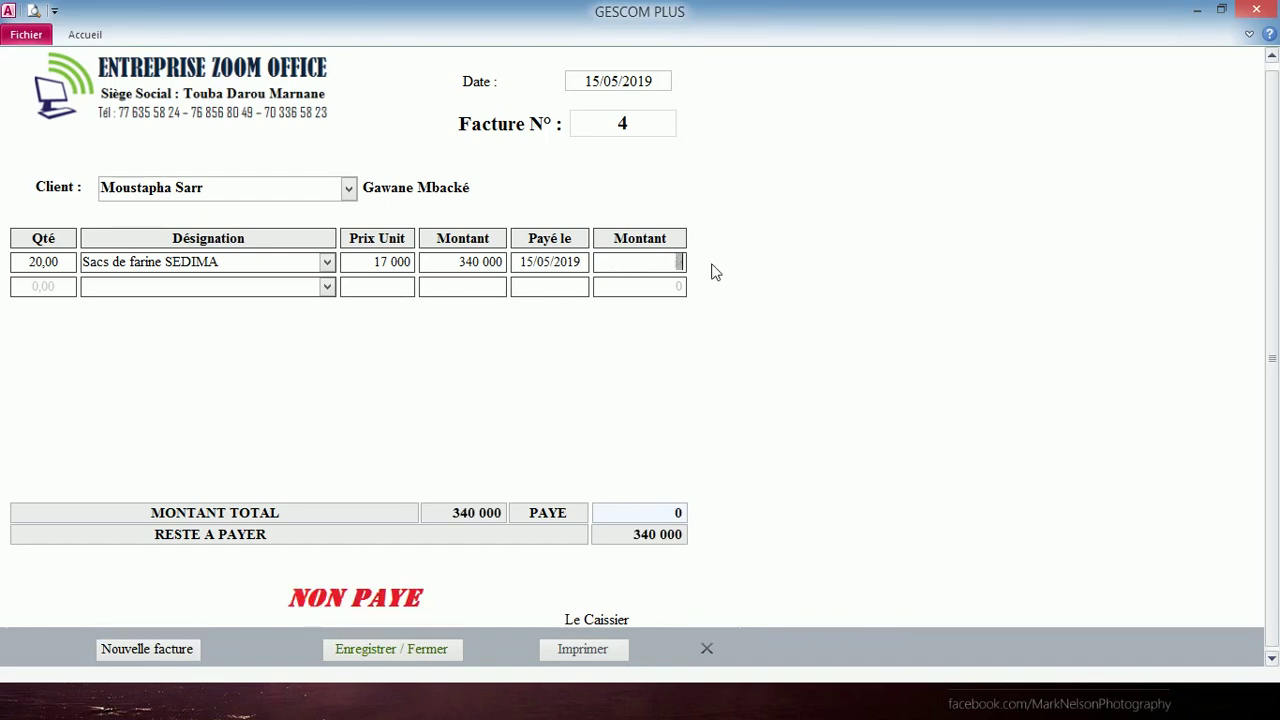
pyautogui.write('300000')
pyautogui.click(547, 286)
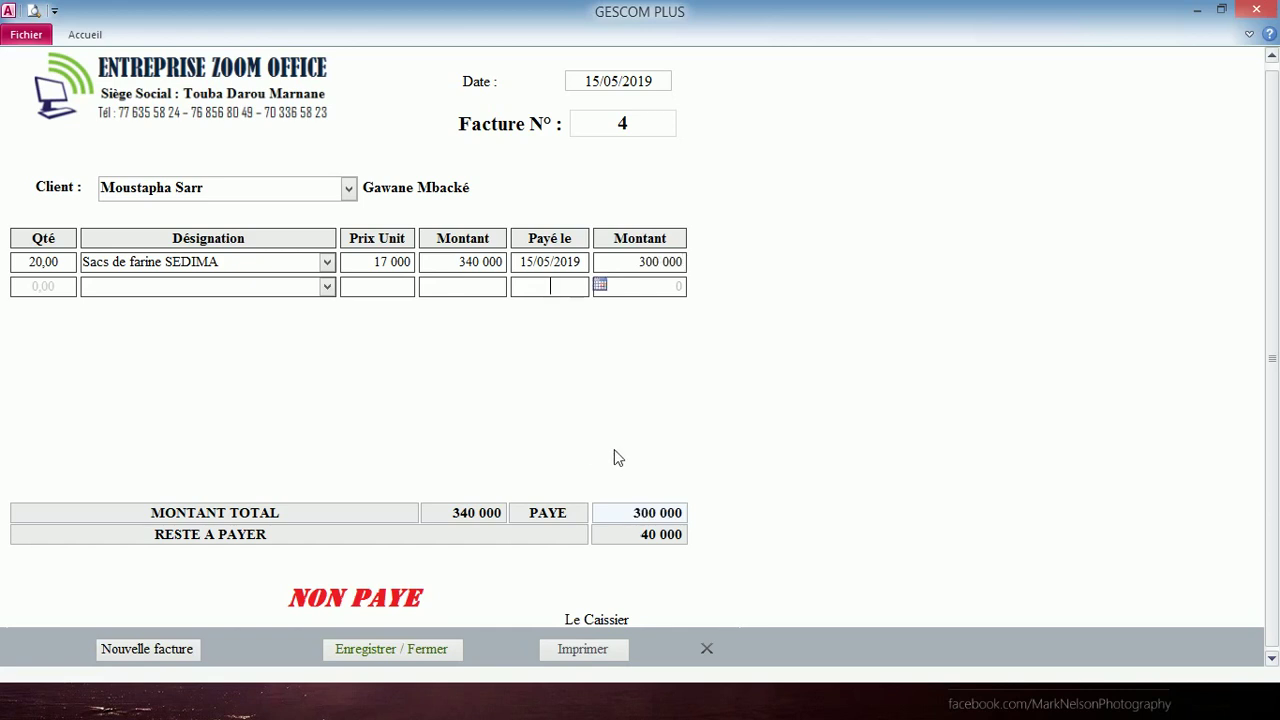
pyautogui.click(421, 650)
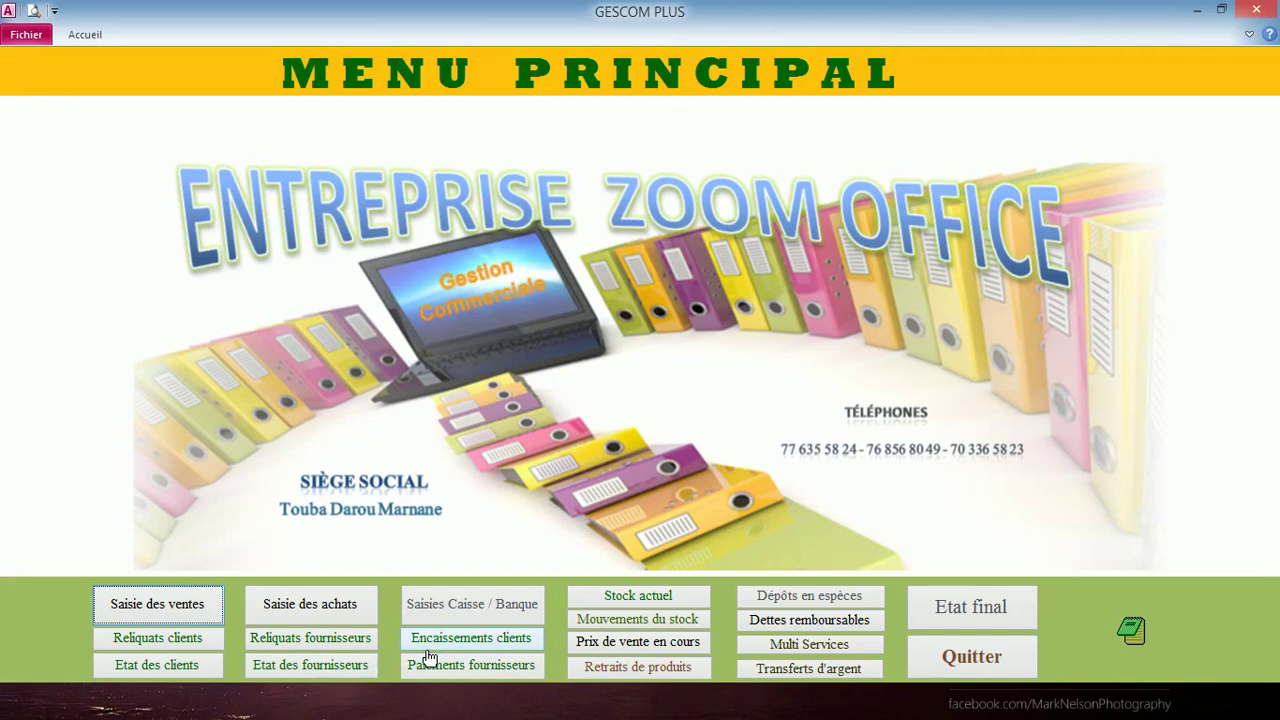
pyautogui.click(638, 595)
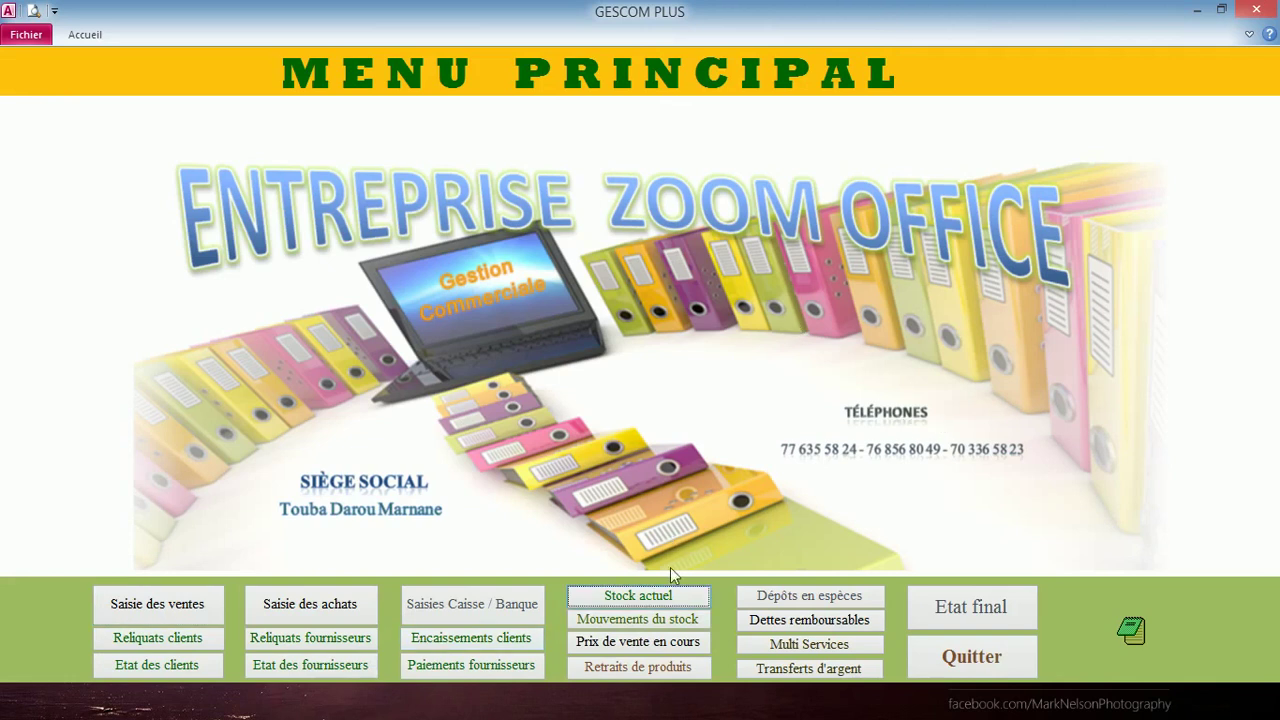
pyautogui.click(659, 595)
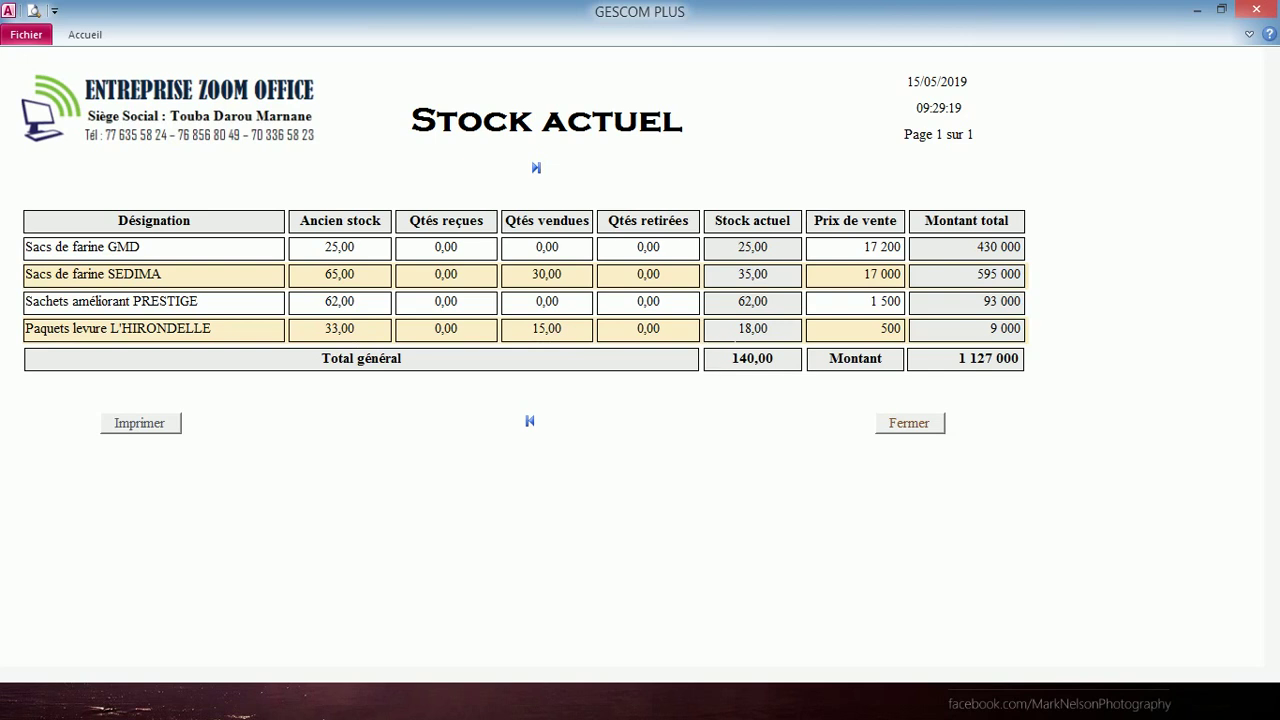
pyautogui.click(912, 421)
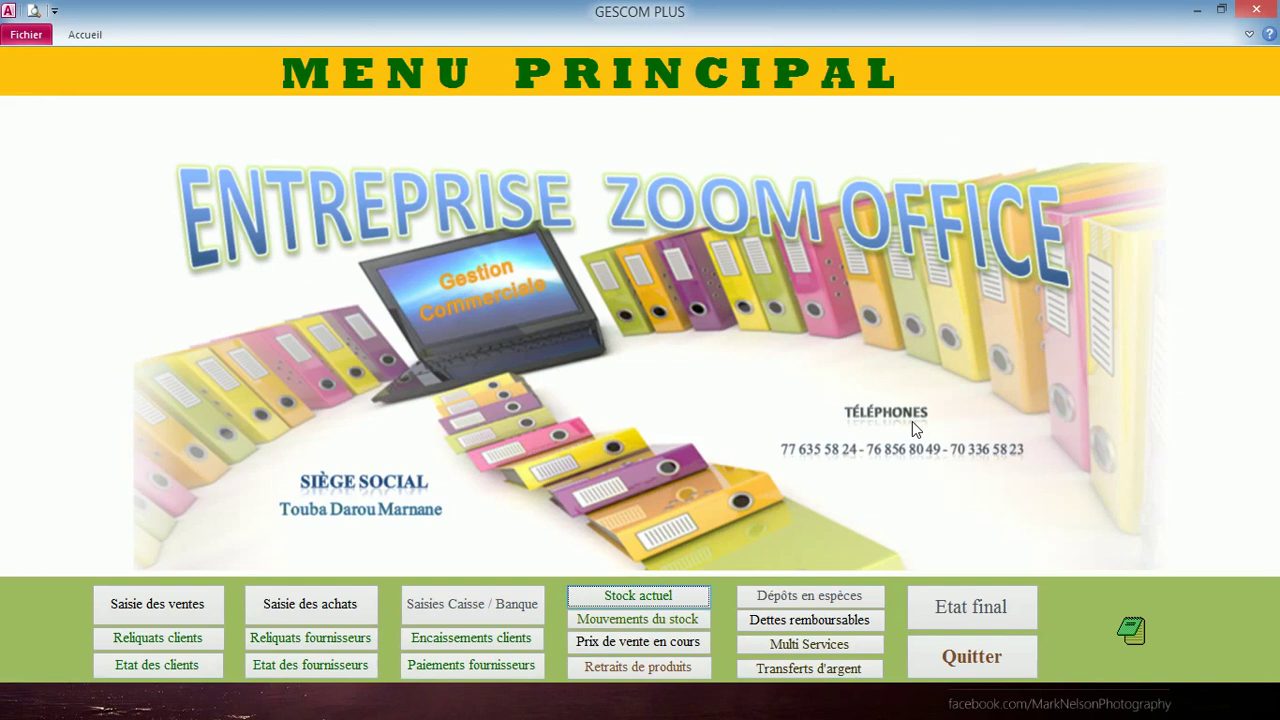
pyautogui.click(130, 648)
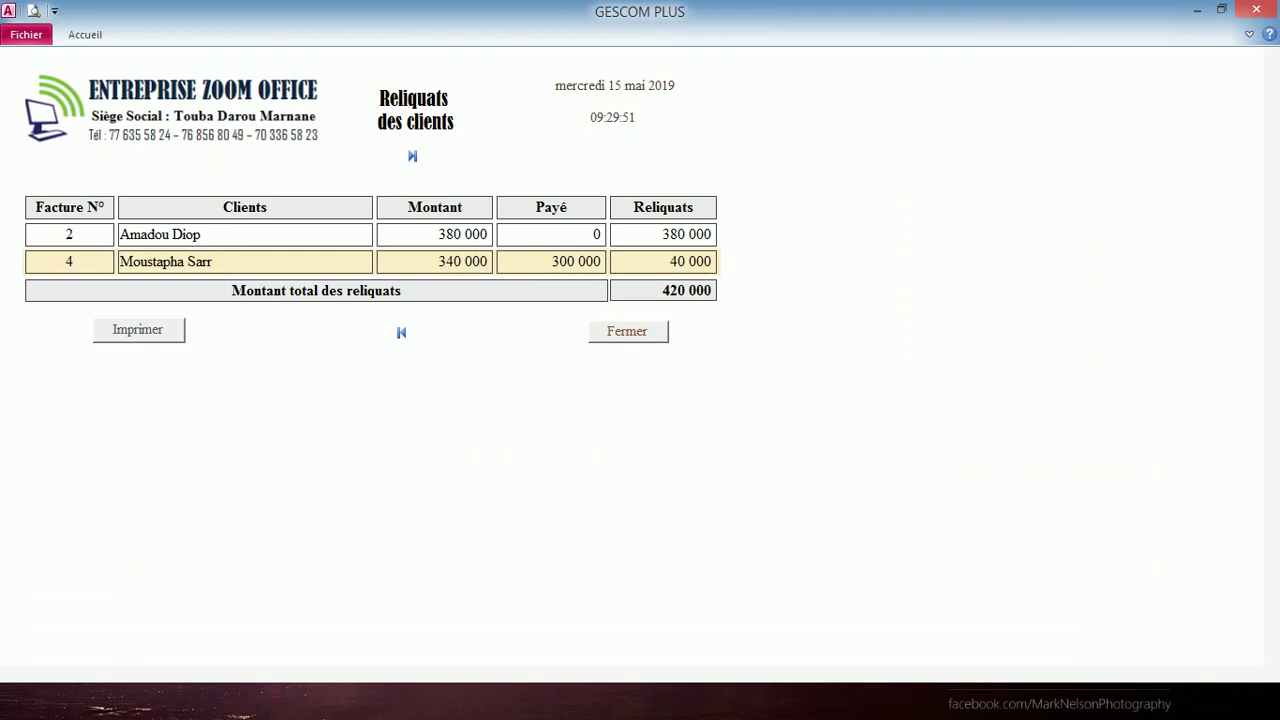
pyautogui.click(616, 333)
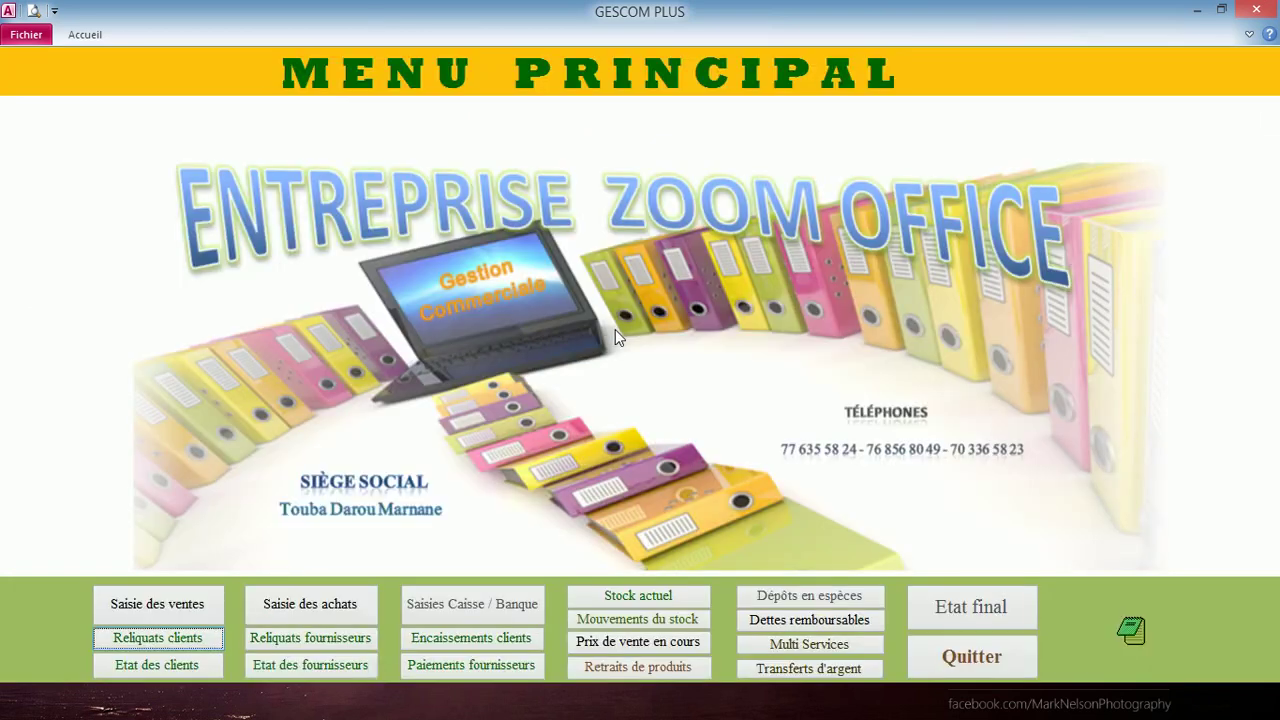
pyautogui.click(190, 603)
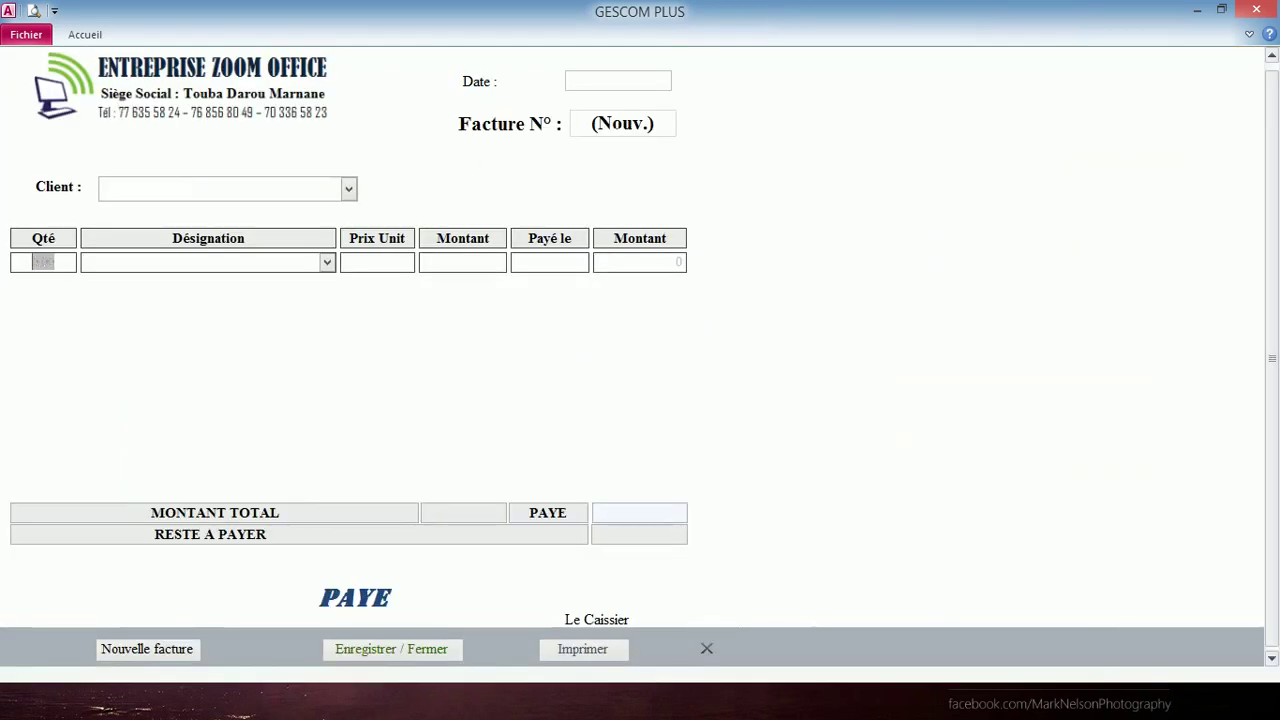
# - Find invoice number 2 with the search dialog
pyautogui.hotkey('ctrl', 'f')
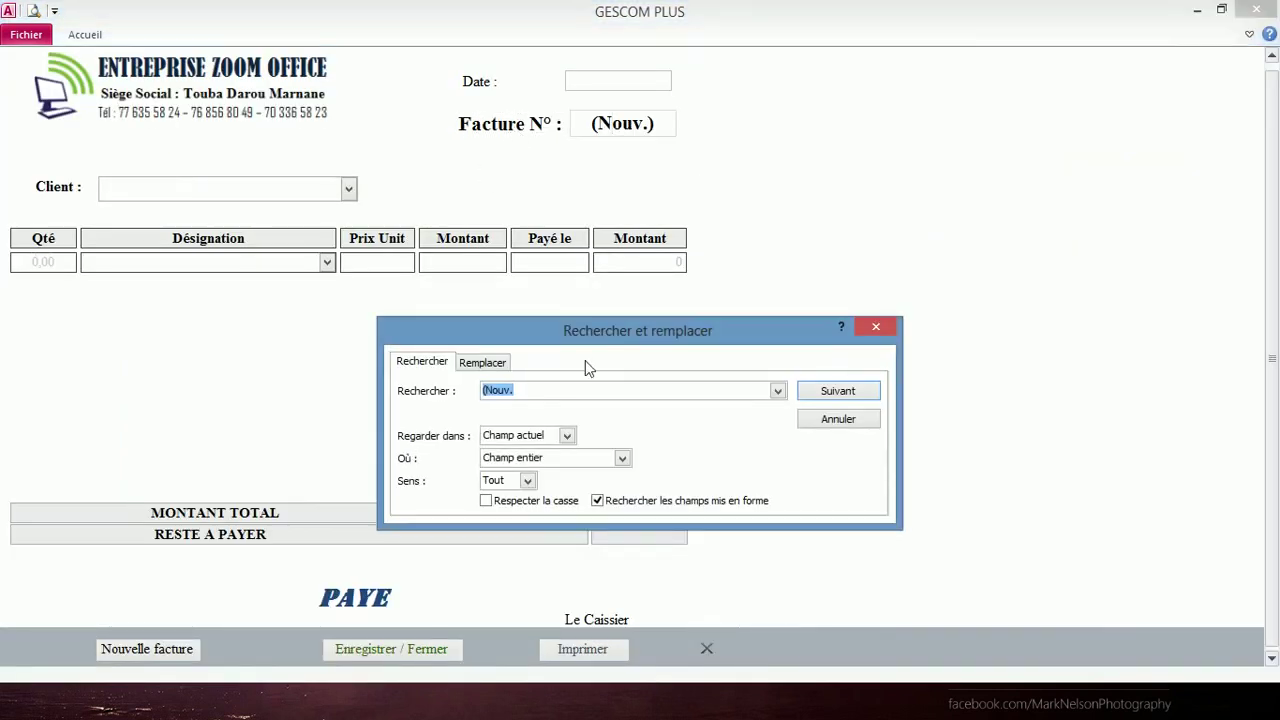
pyautogui.write('2')
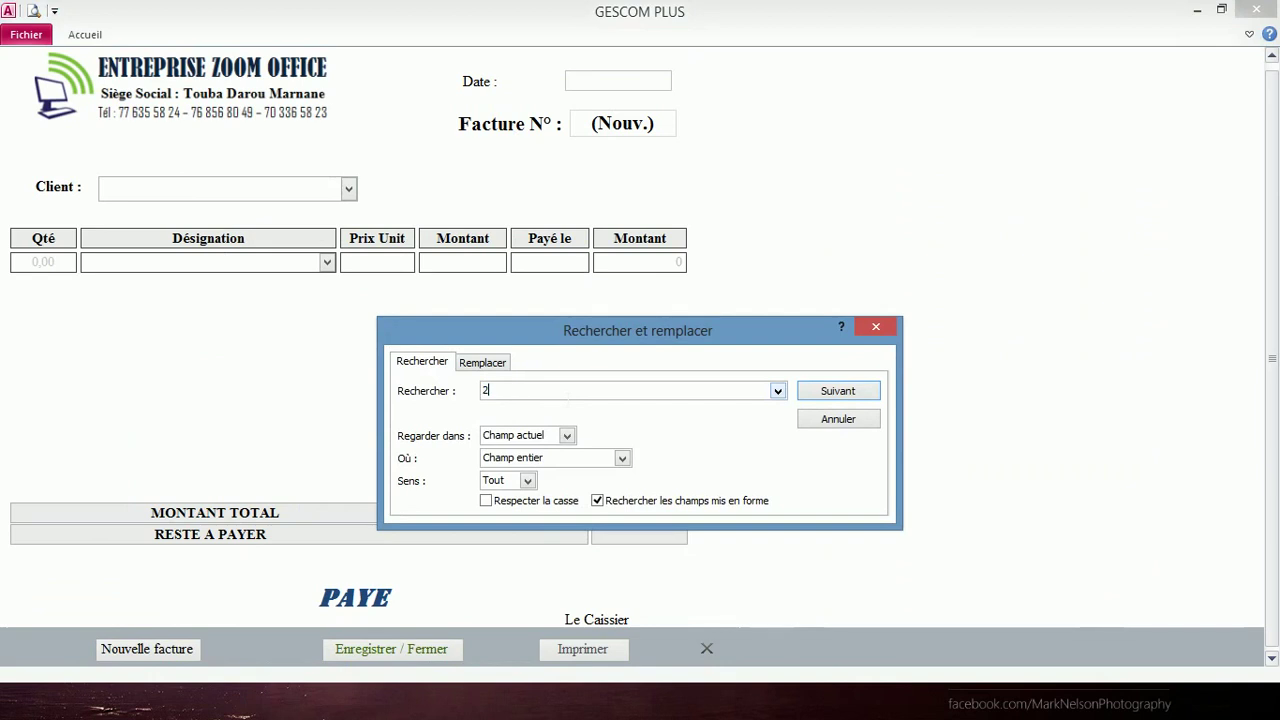
pyautogui.press('Return')
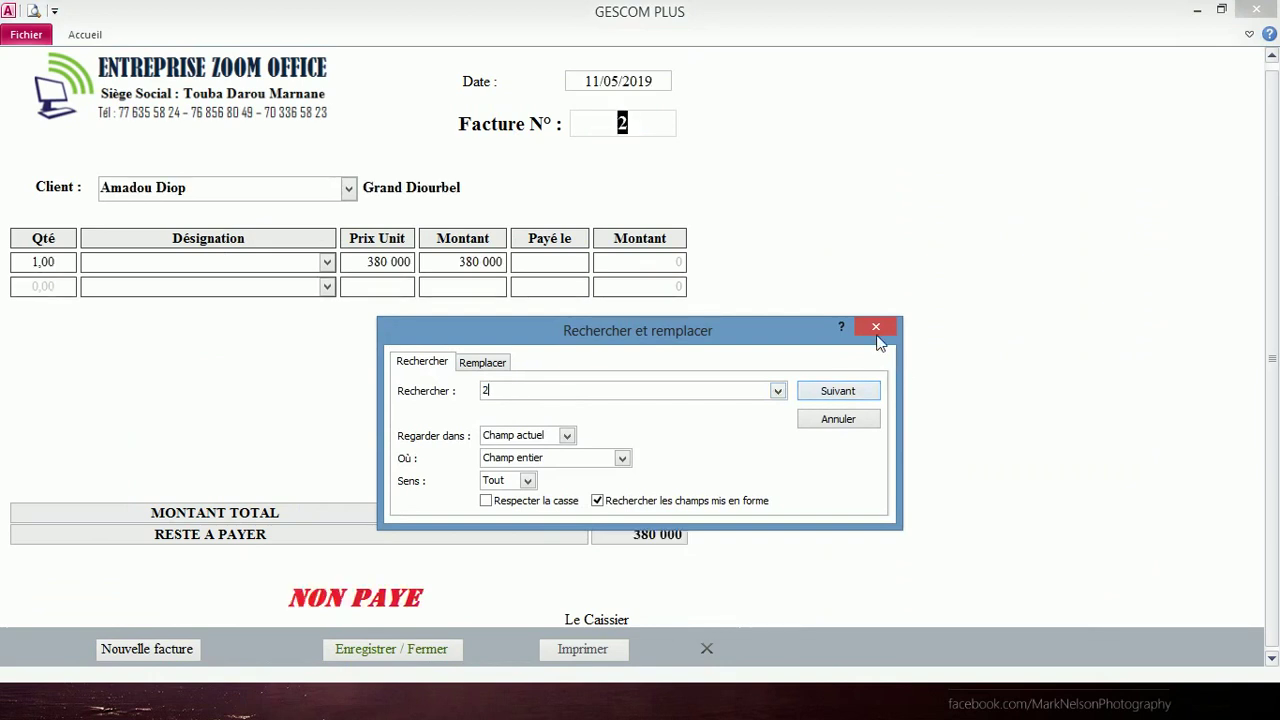
pyautogui.click(876, 334)
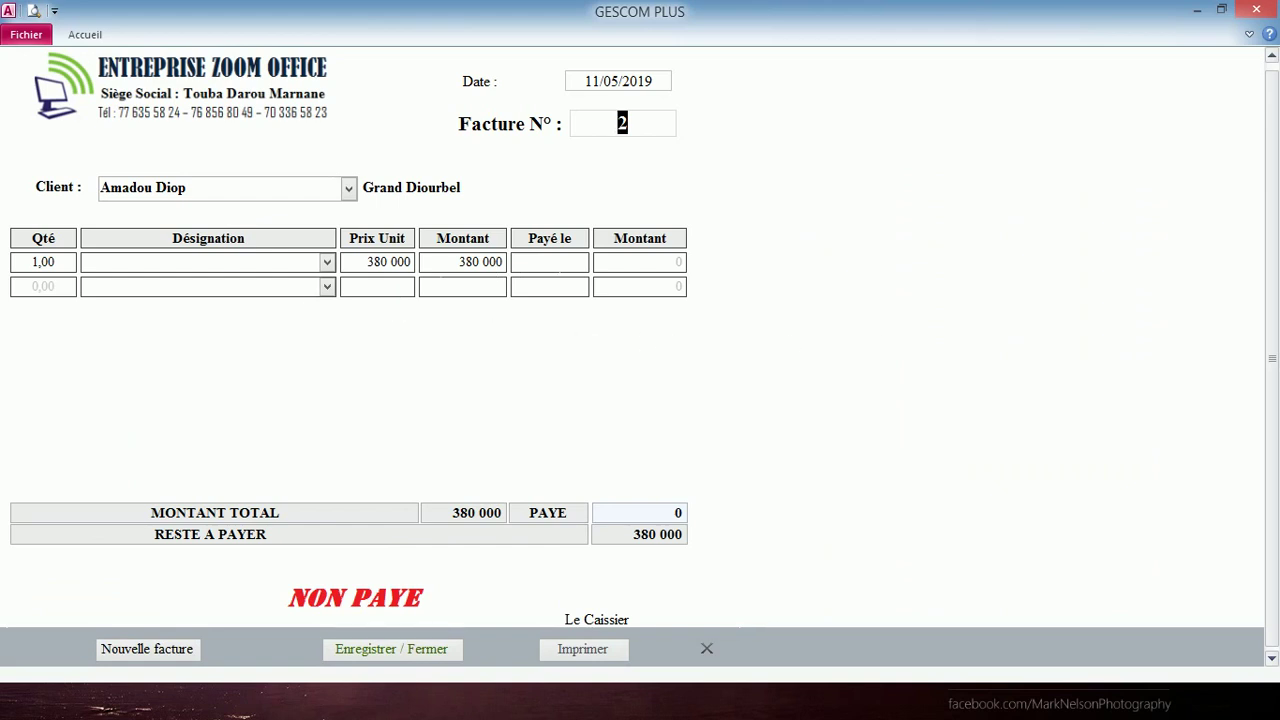
# - Record a 380 000 payment dated today (15/05/2019) on invoice 2 and save it
pyautogui.click(578, 262)
pyautogui.click(599, 261)
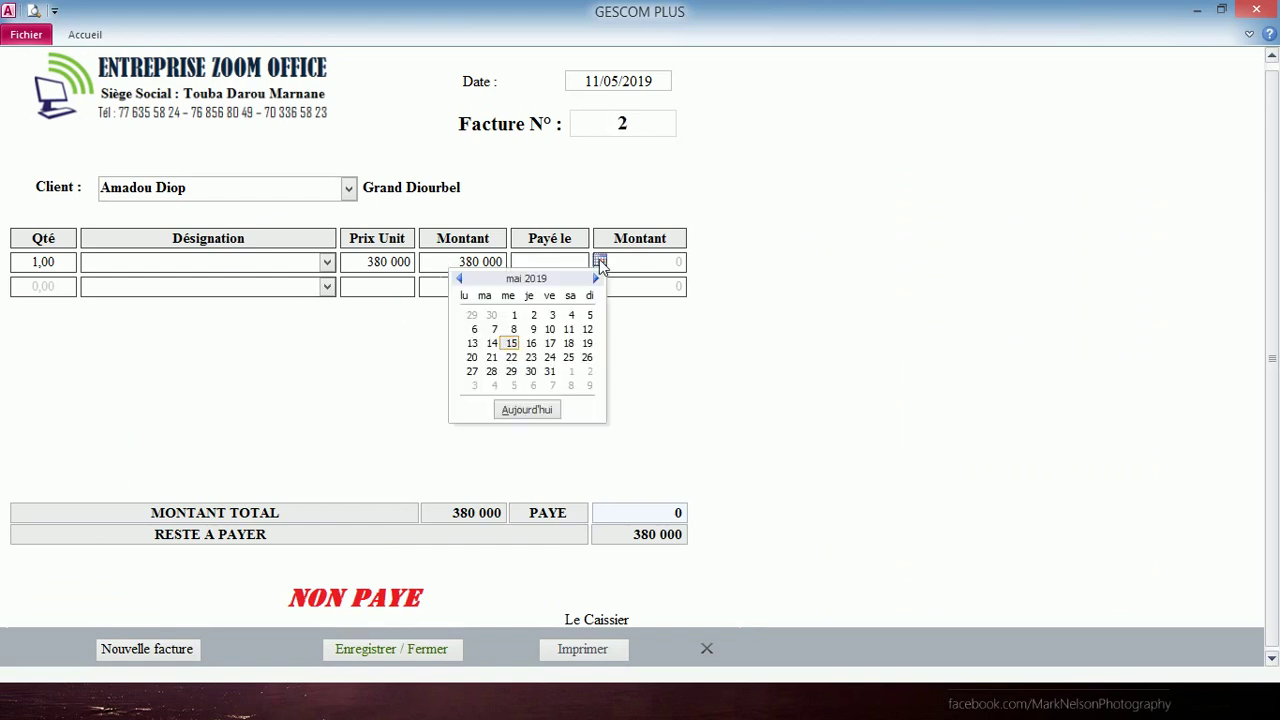
pyautogui.click(520, 410)
pyautogui.press('Tab')
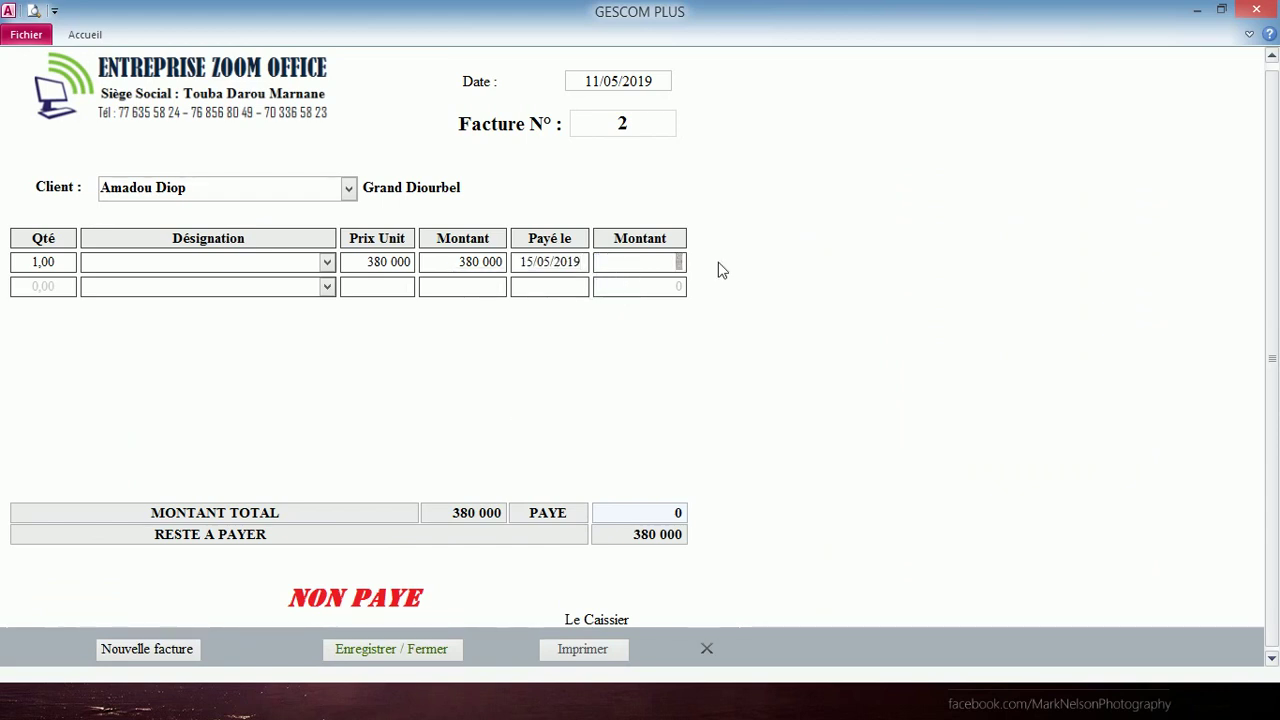
pyautogui.write('380 000')
pyautogui.press('Tab')
pyautogui.click(445, 650)
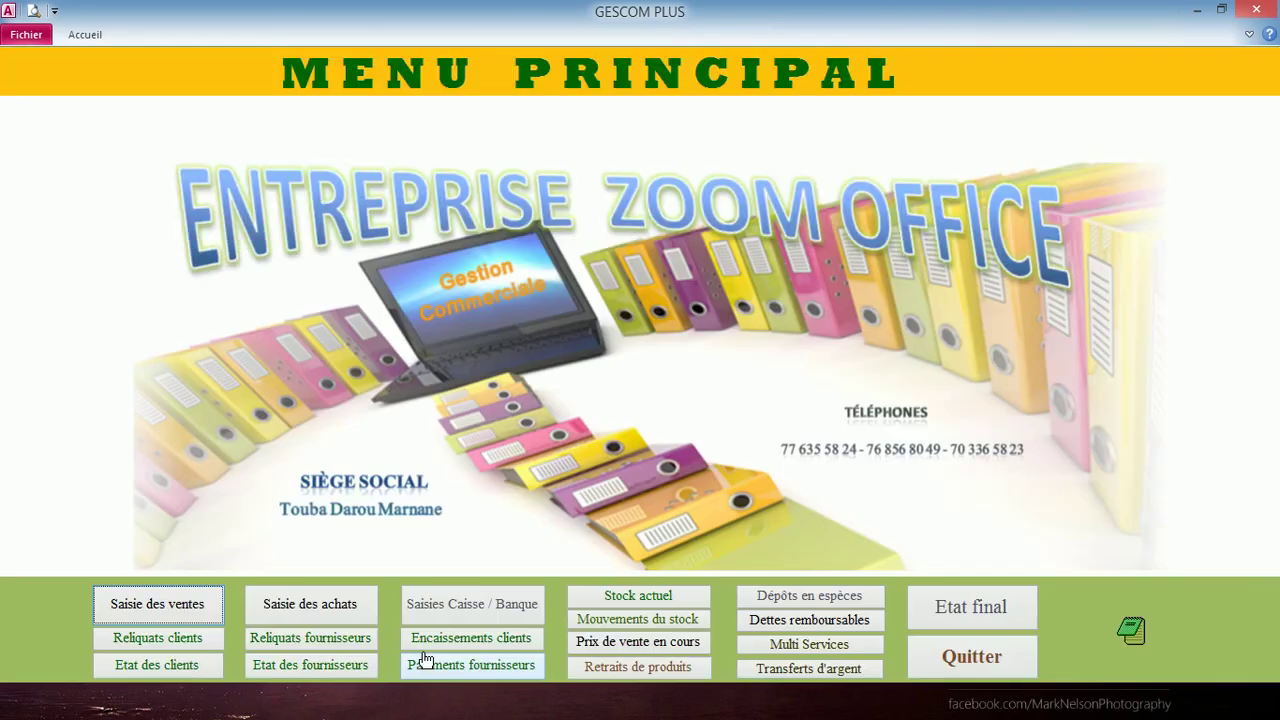
pyautogui.click(212, 650)
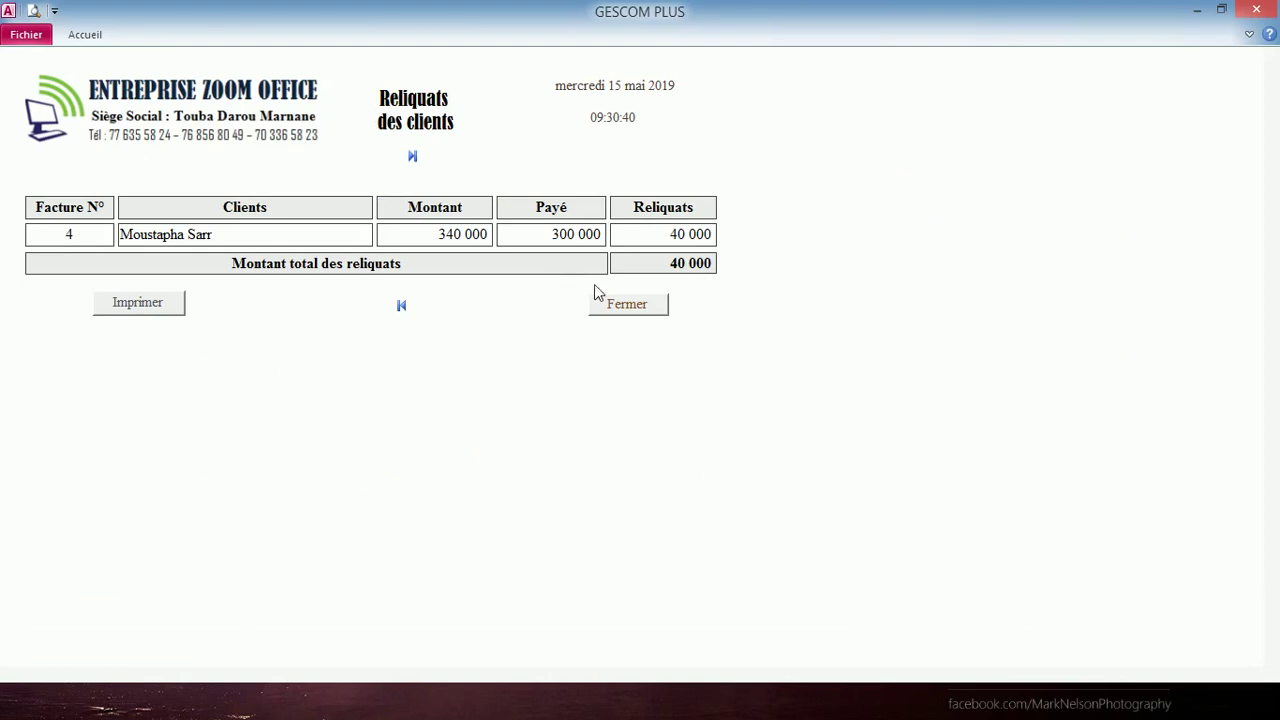
pyautogui.click(627, 305)
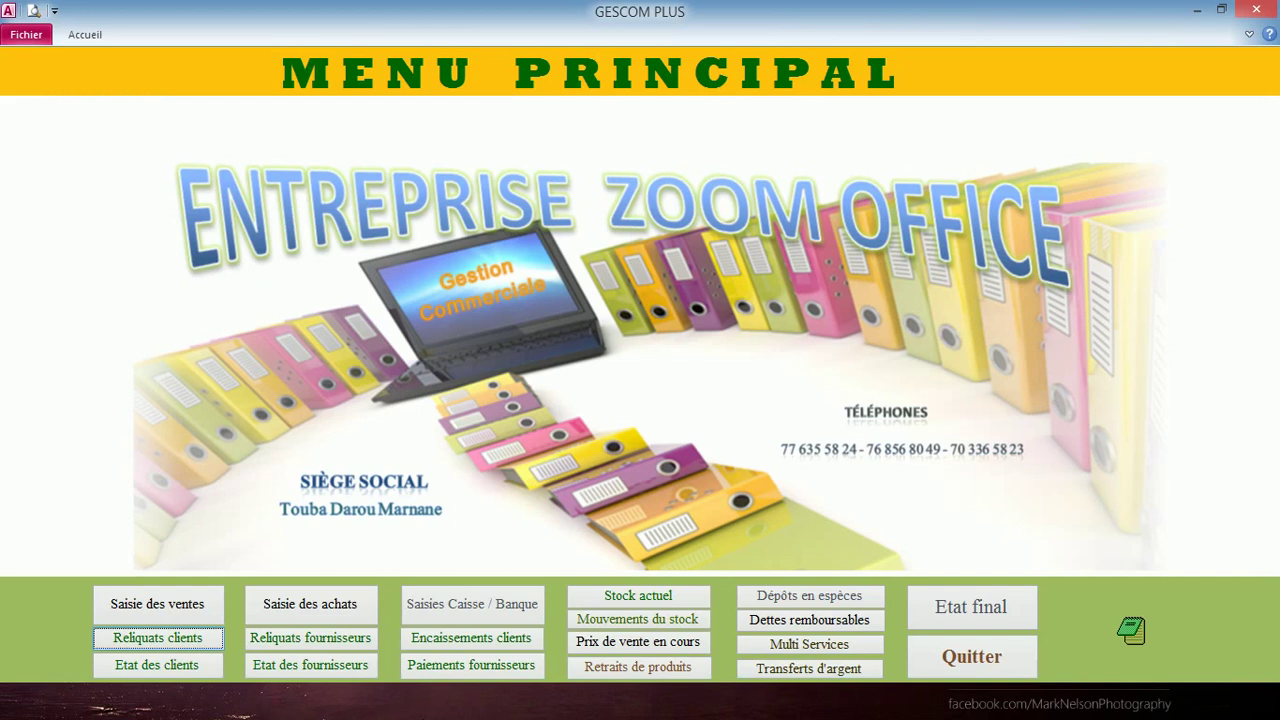
# - Open client receipts, filter to 14/05/2019, then remove the filter to show all four payments
pyautogui.click(477, 648)
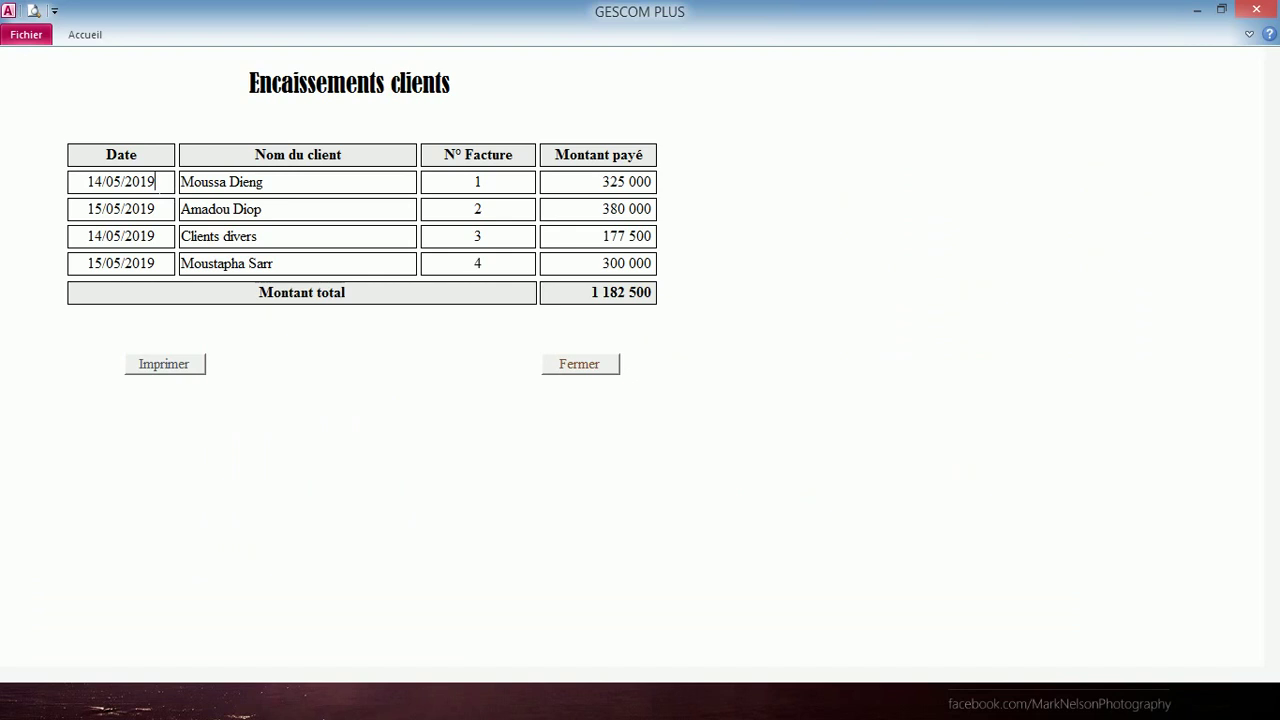
pyautogui.rightClick(133, 190)
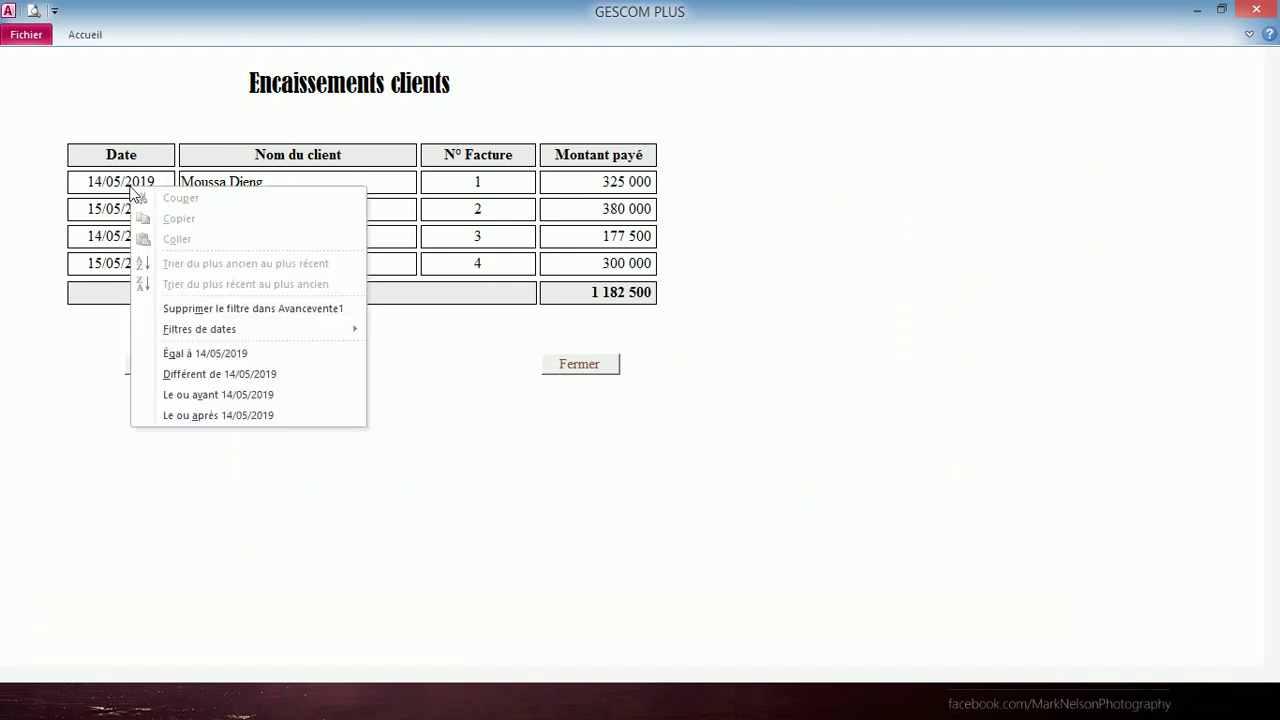
pyautogui.click(236, 355)
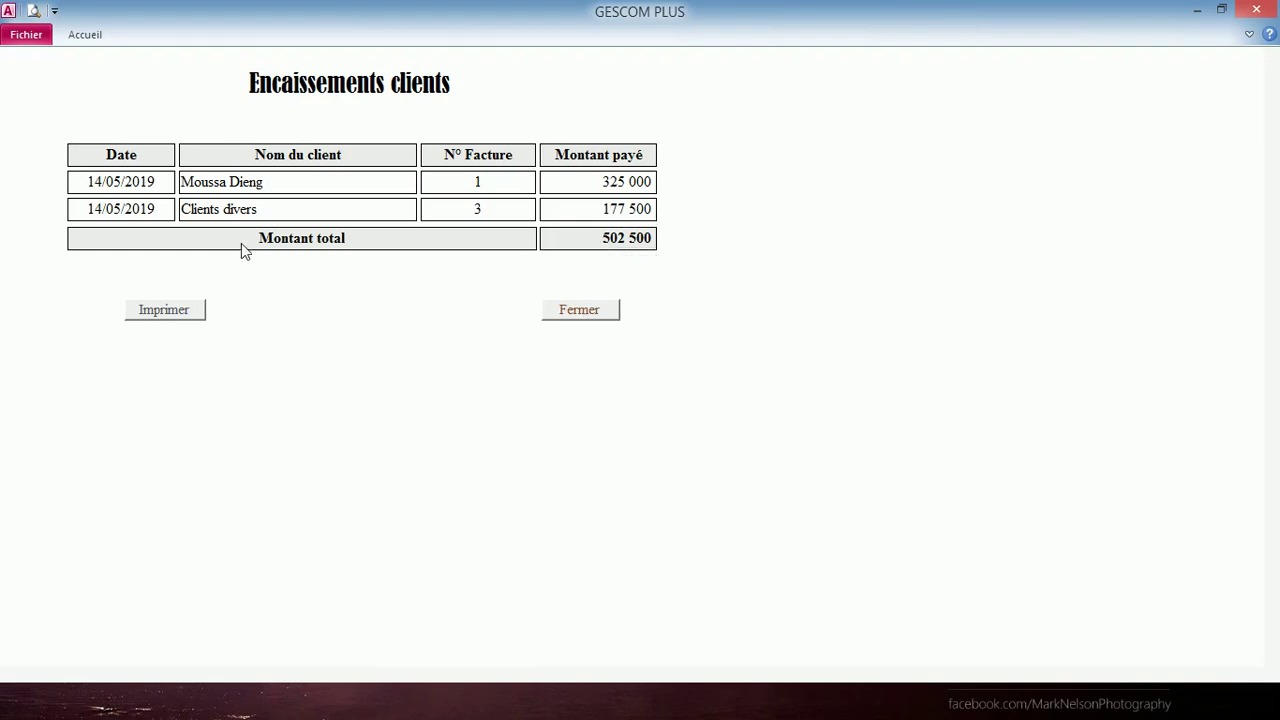
pyautogui.rightClick(118, 212)
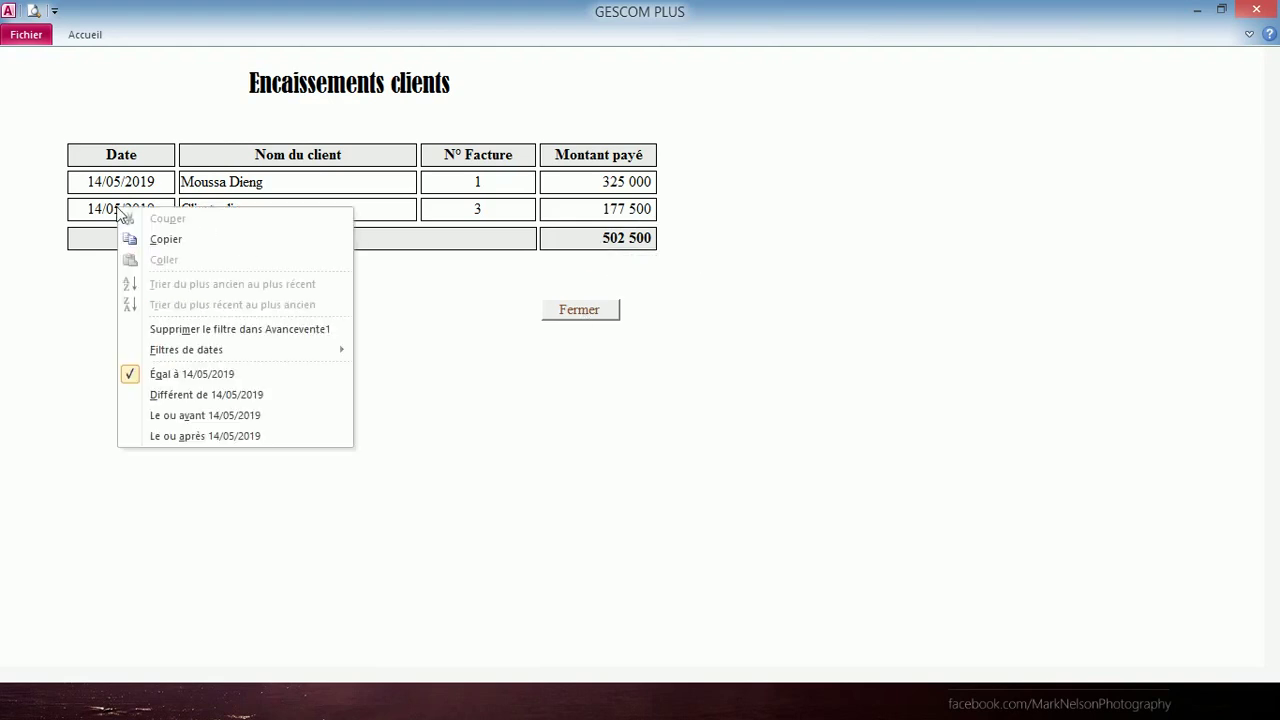
pyautogui.click(265, 328)
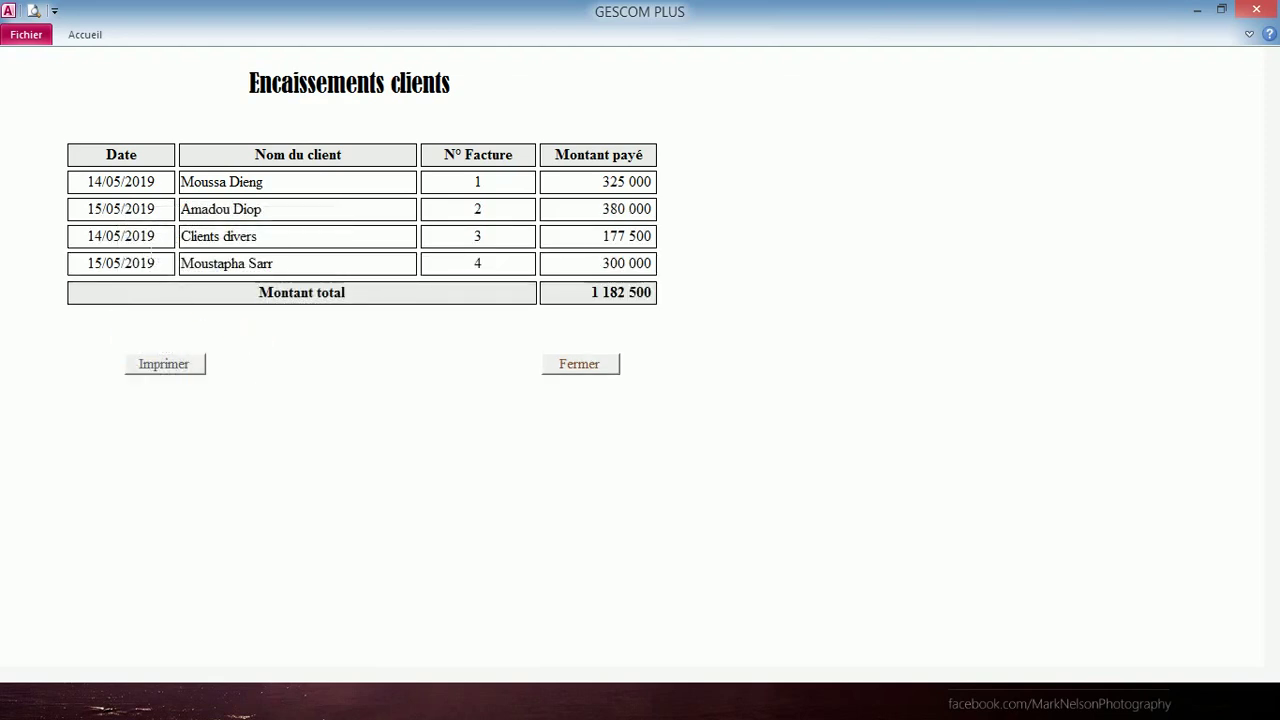
# - Apply the Aujourd'hui date filter, leaving the invoice 2 and 4 payments totalling 680 000
pyautogui.rightClick(142, 237)
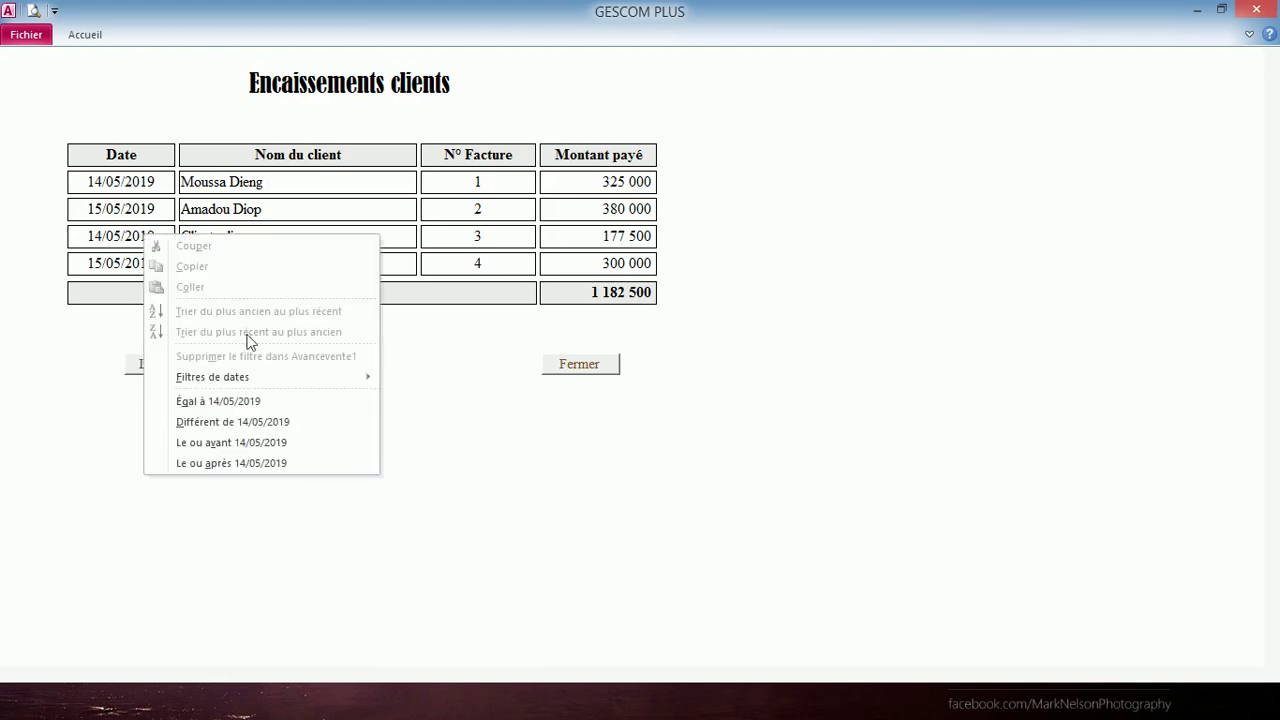
pyautogui.moveTo(300, 376)
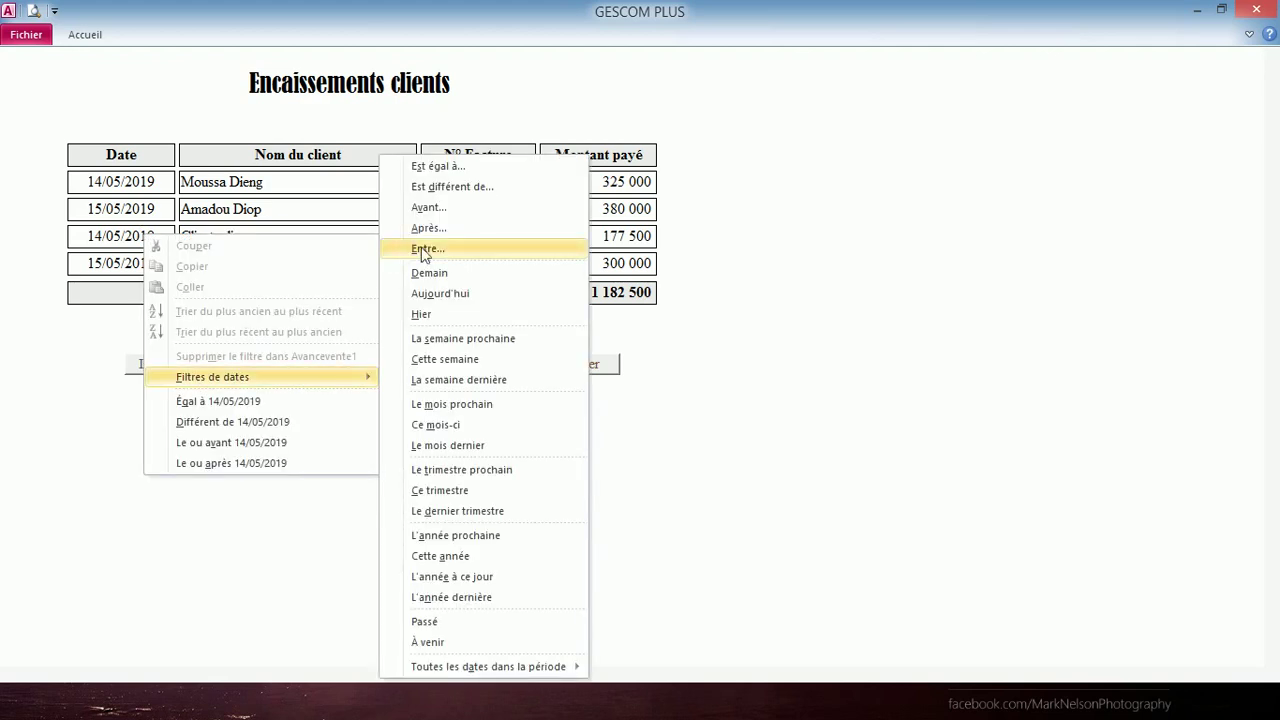
pyautogui.click(479, 296)
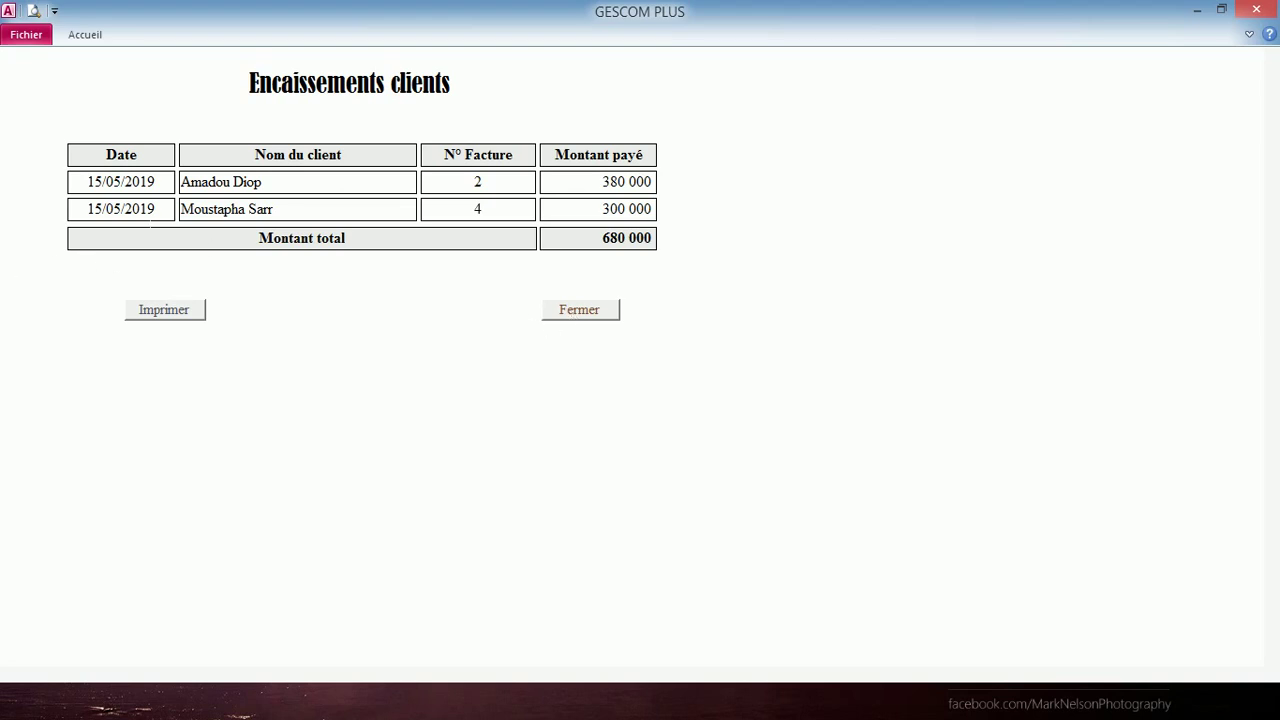
# - Clear the date filter so all receipts show again
pyautogui.rightClick(139, 209)
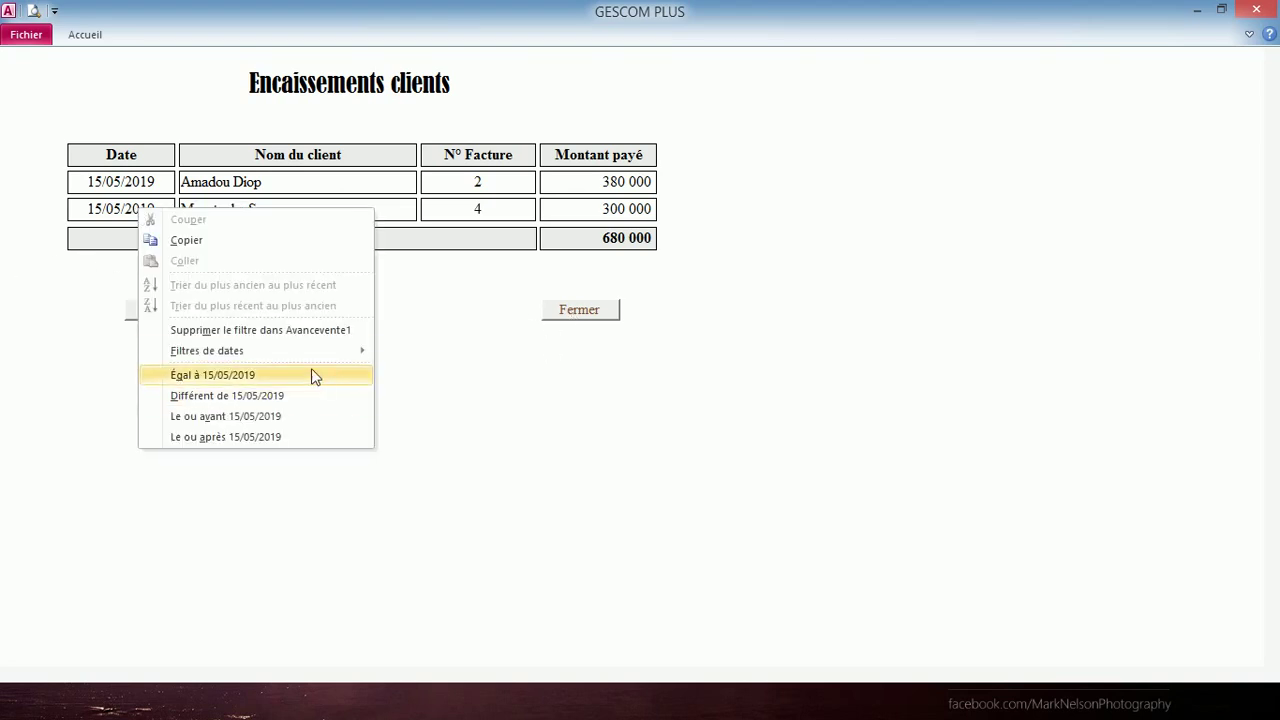
pyautogui.click(291, 331)
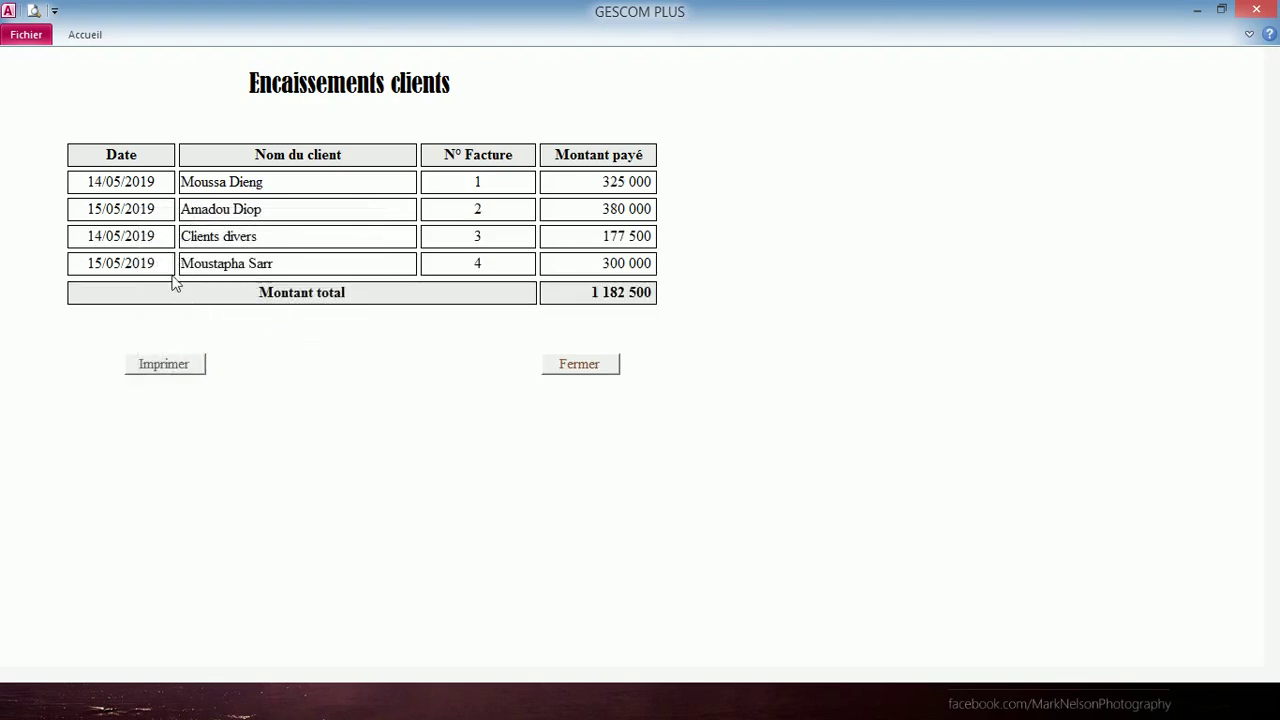
pyautogui.rightClick(121, 231)
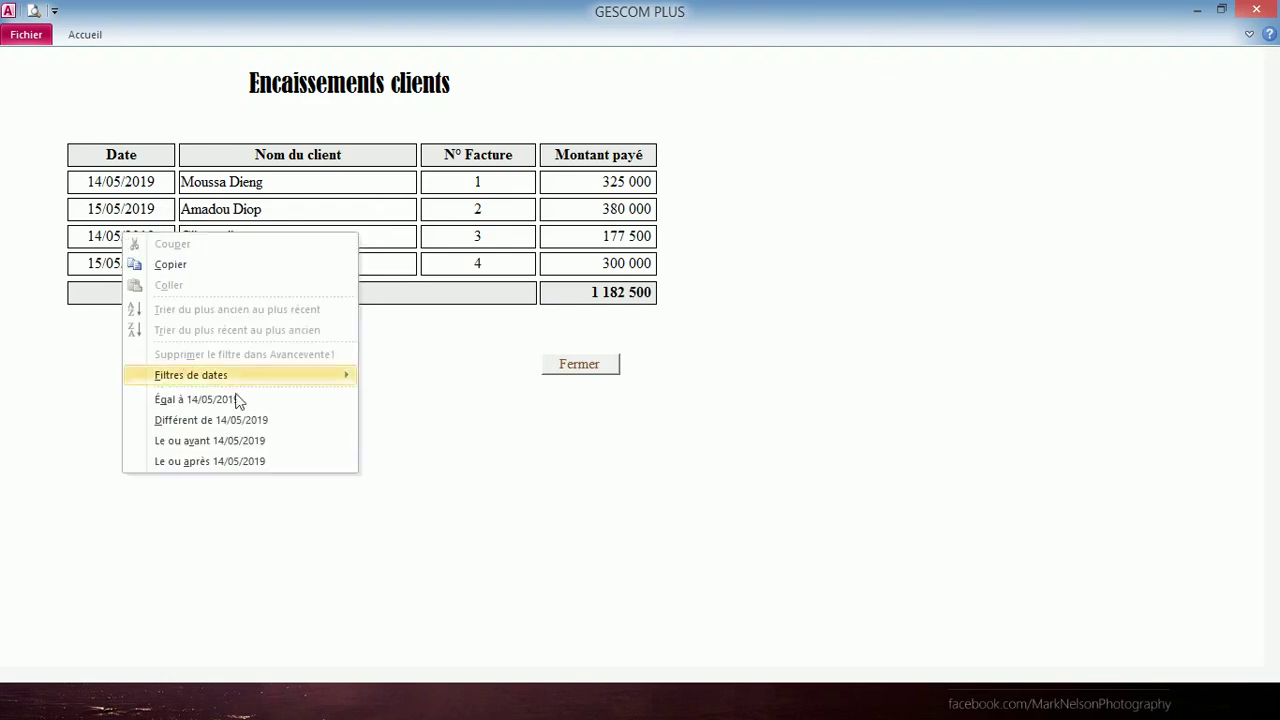
pyautogui.moveTo(248, 381)
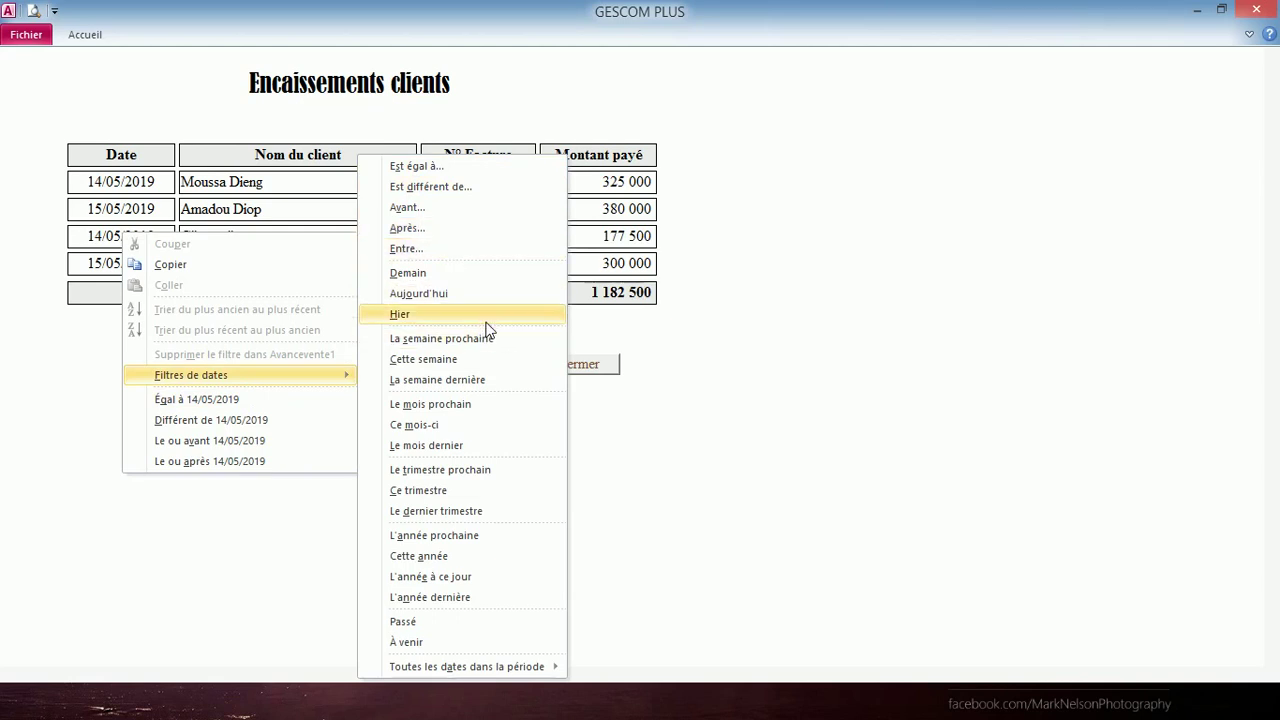
pyautogui.click(676, 471)
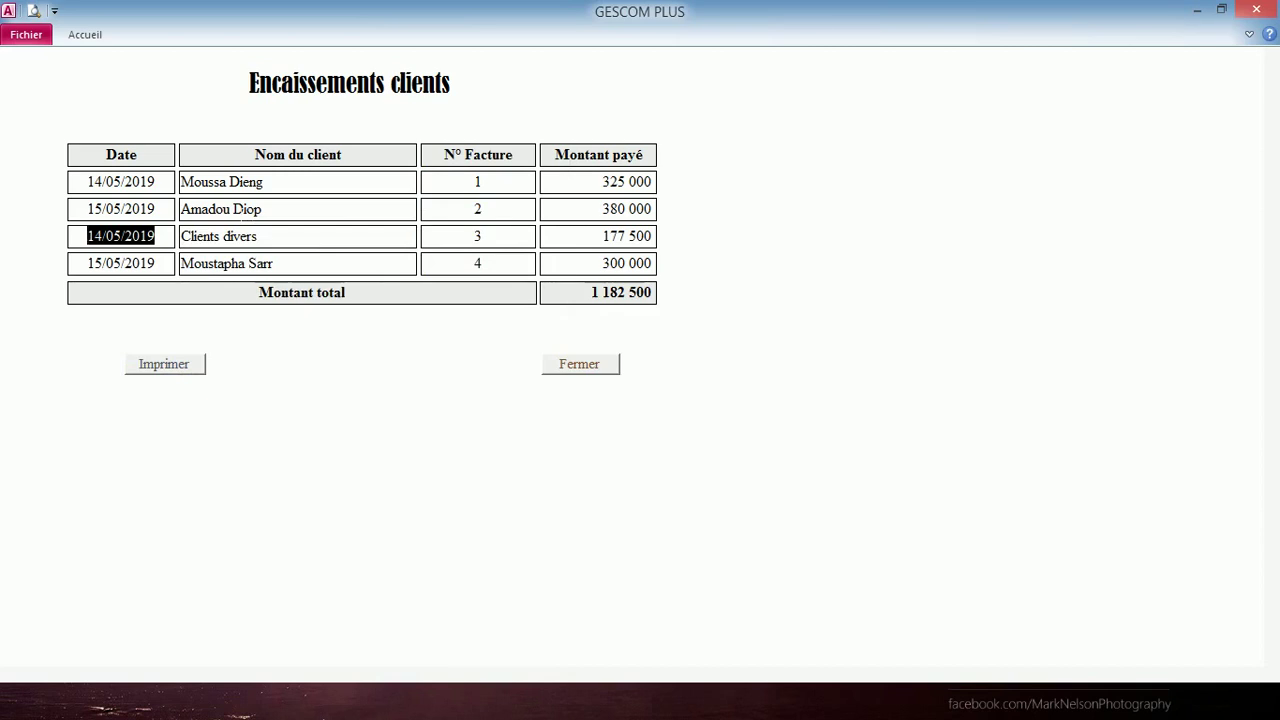
# - Filter receipts to invoice 2's client, then close the receipts list
pyautogui.rightClick(230, 208)
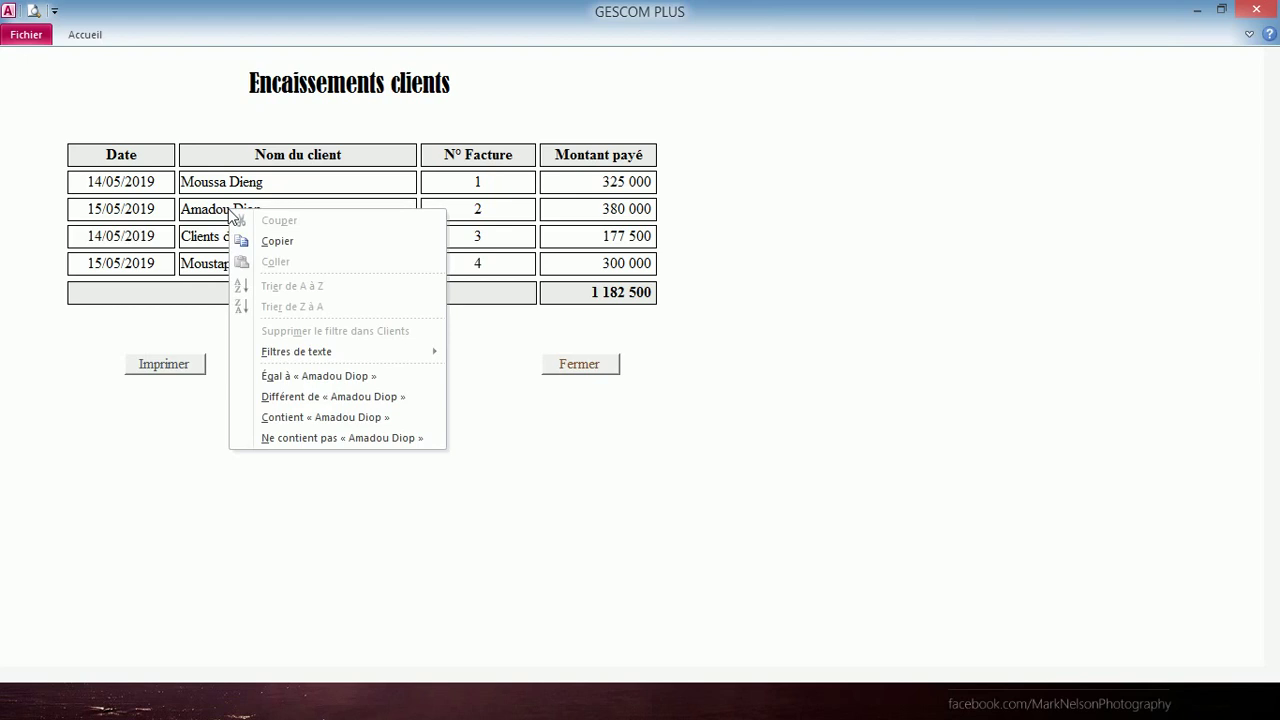
pyautogui.click(357, 376)
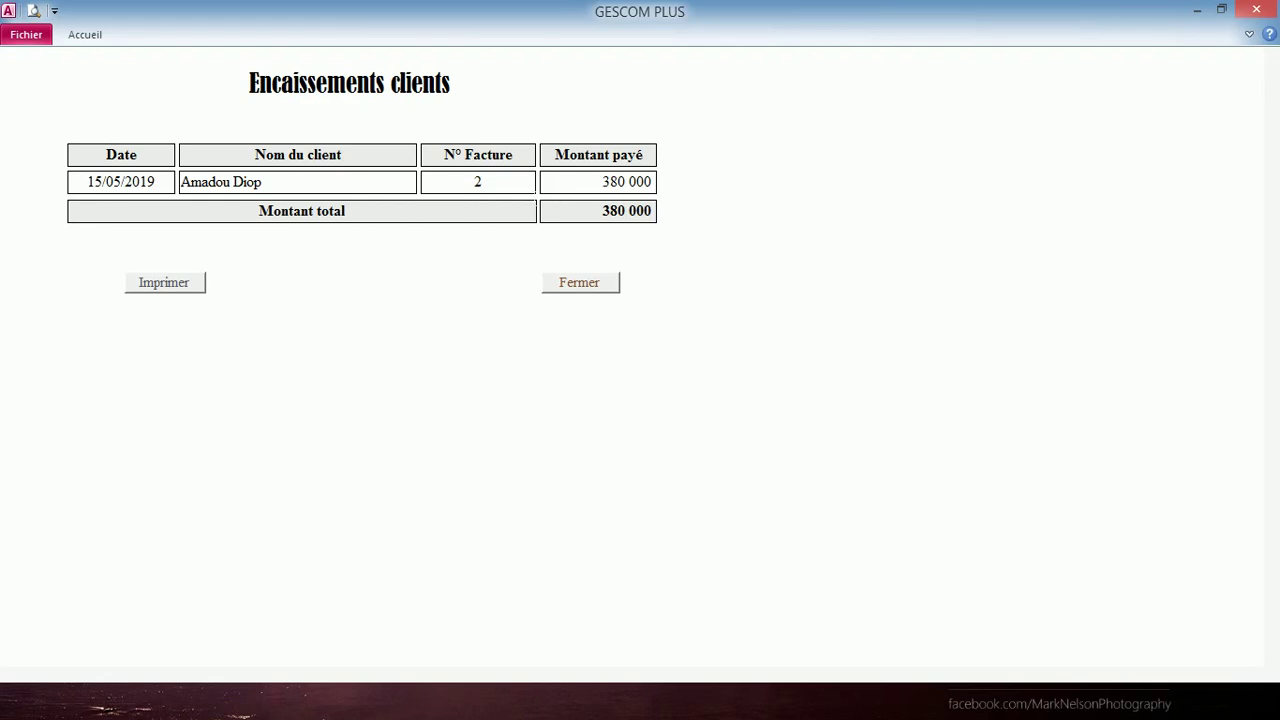
pyautogui.click(587, 287)
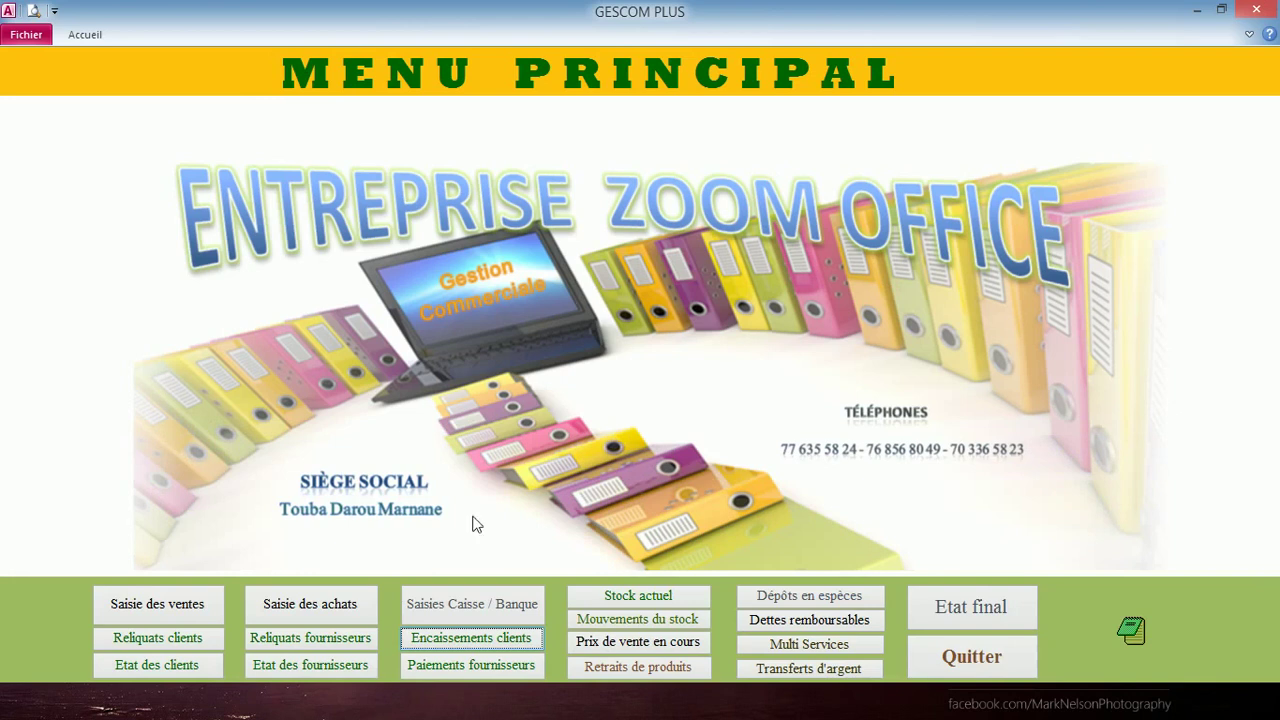
# - Copy the 1 182 500 receipts total from Encaissements clients and close the list
pyautogui.click(467, 648)
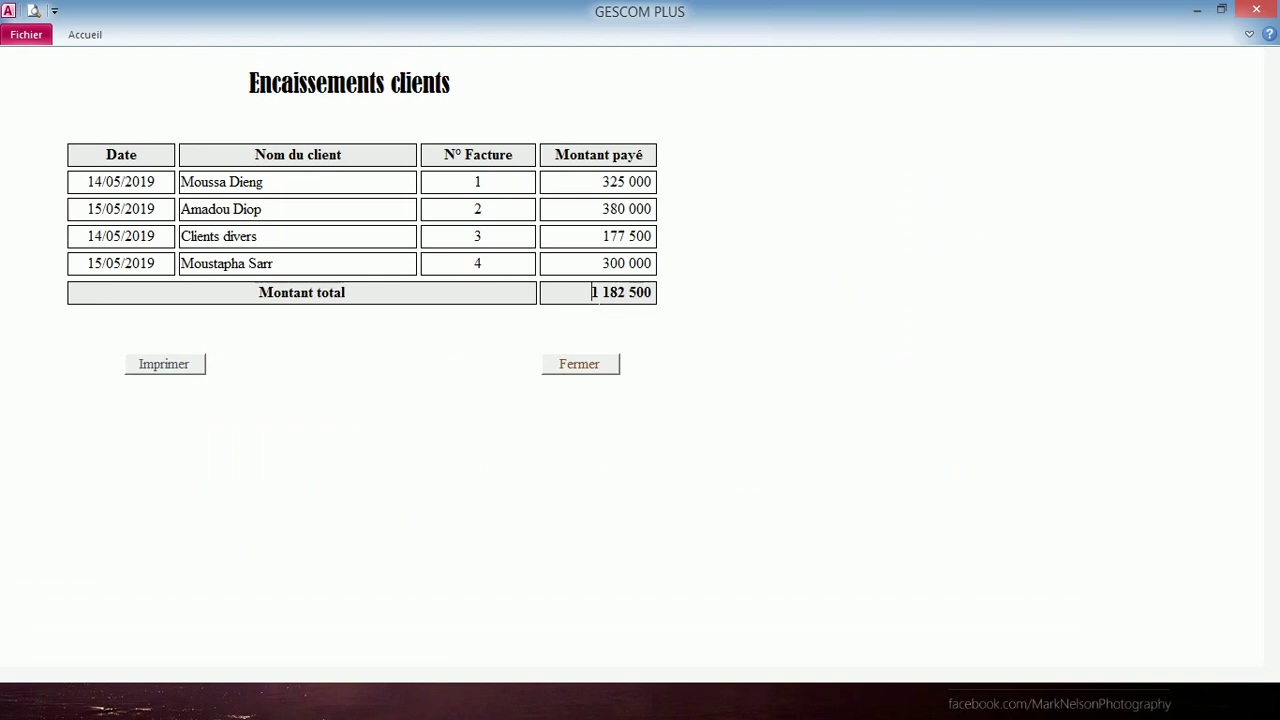
pyautogui.moveTo(591, 292); pyautogui.dragTo(652, 292)
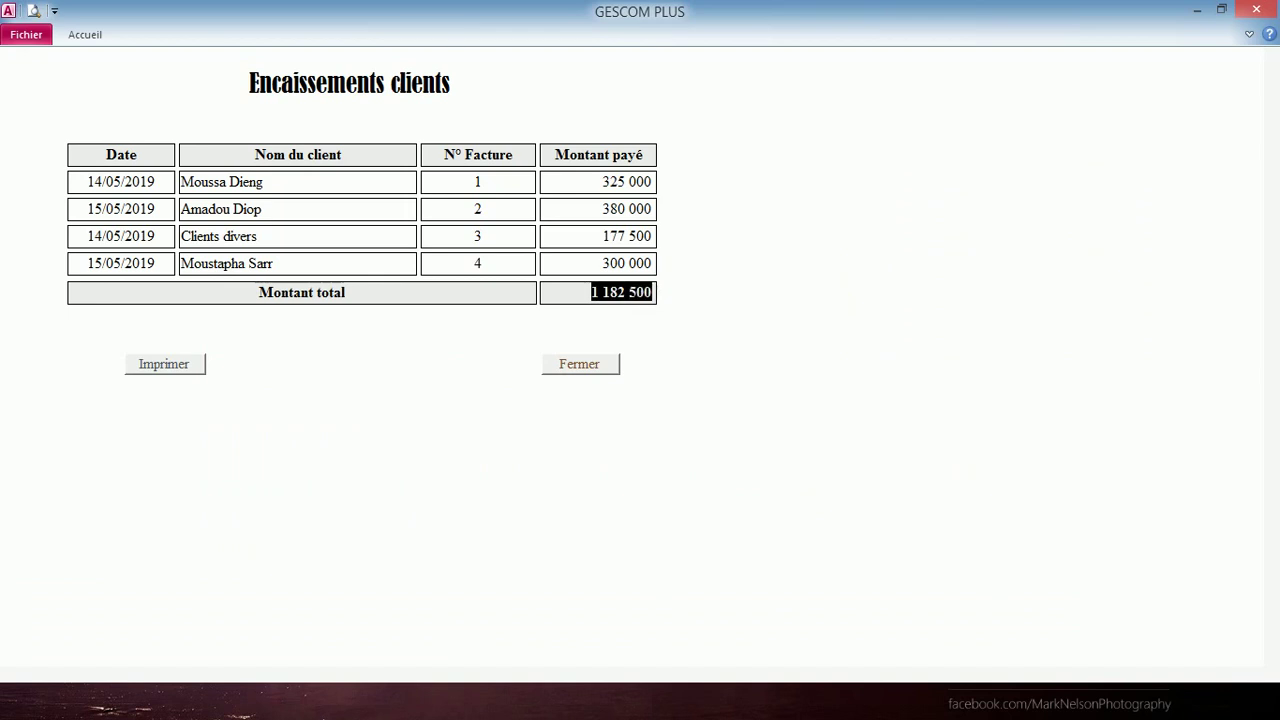
pyautogui.rightClick(650, 292)
pyautogui.click(672, 330)
pyautogui.click(603, 366)
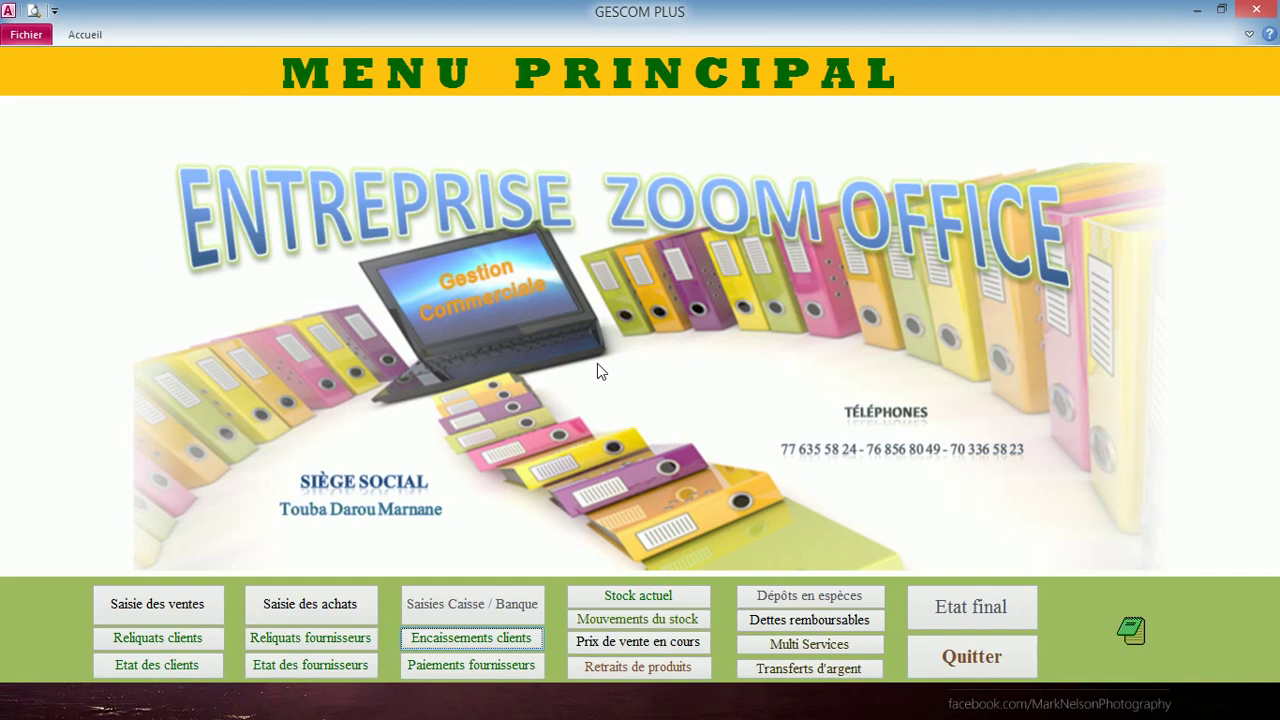
# - Unlock the cash and bank entry section with its password
pyautogui.click(481, 605)
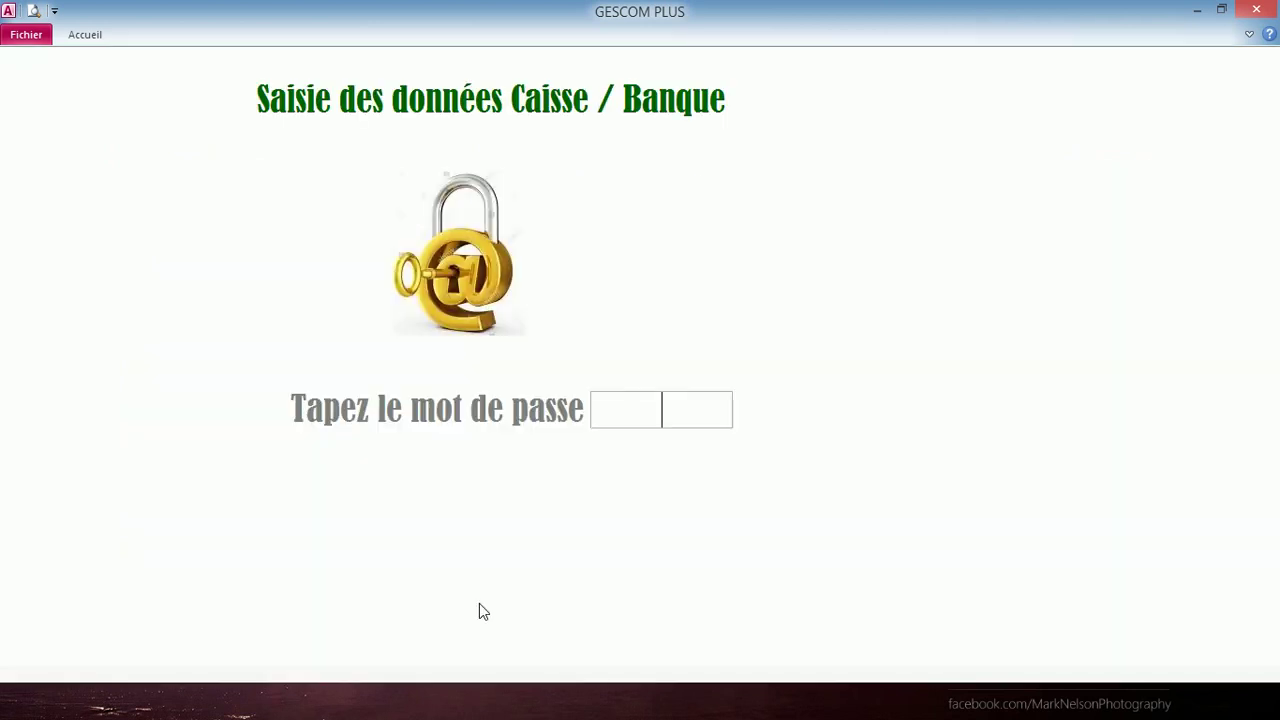
pyautogui.write('****')
pyautogui.press('Return')
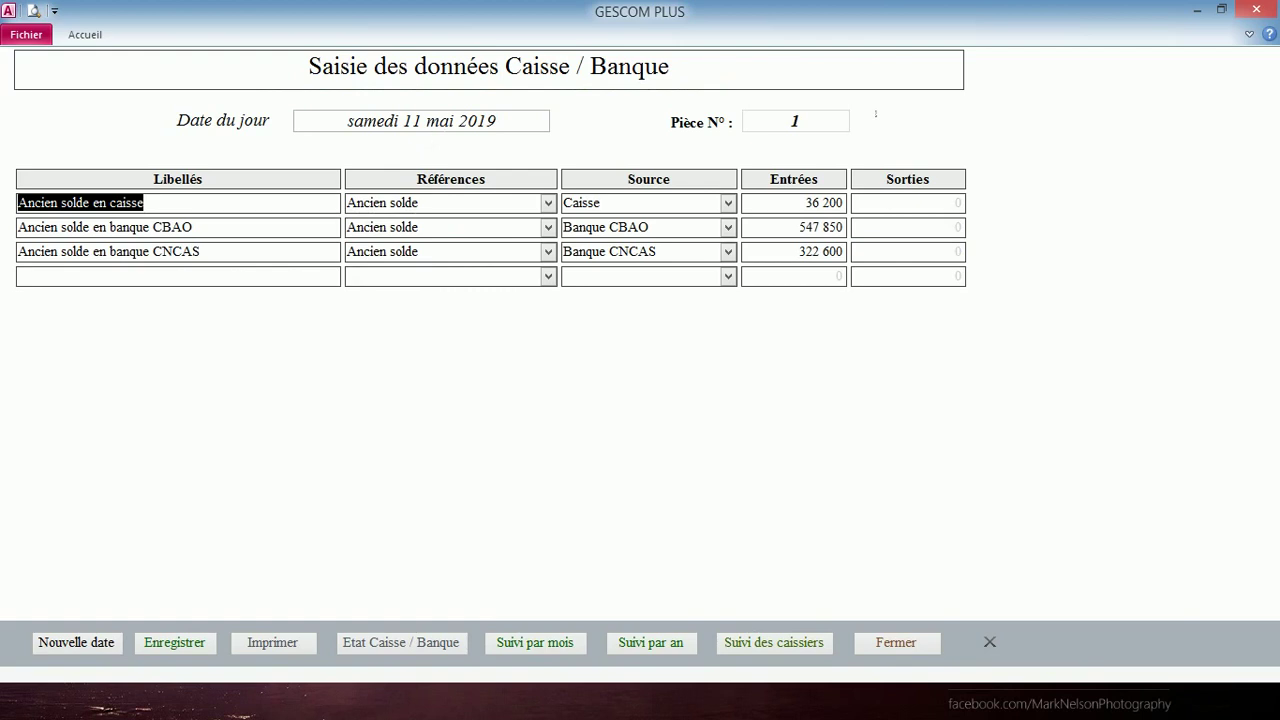
# - Create voucher 2 dated today, 15/05/2019, and go to the first line's receipts amount
pyautogui.click(93, 641)
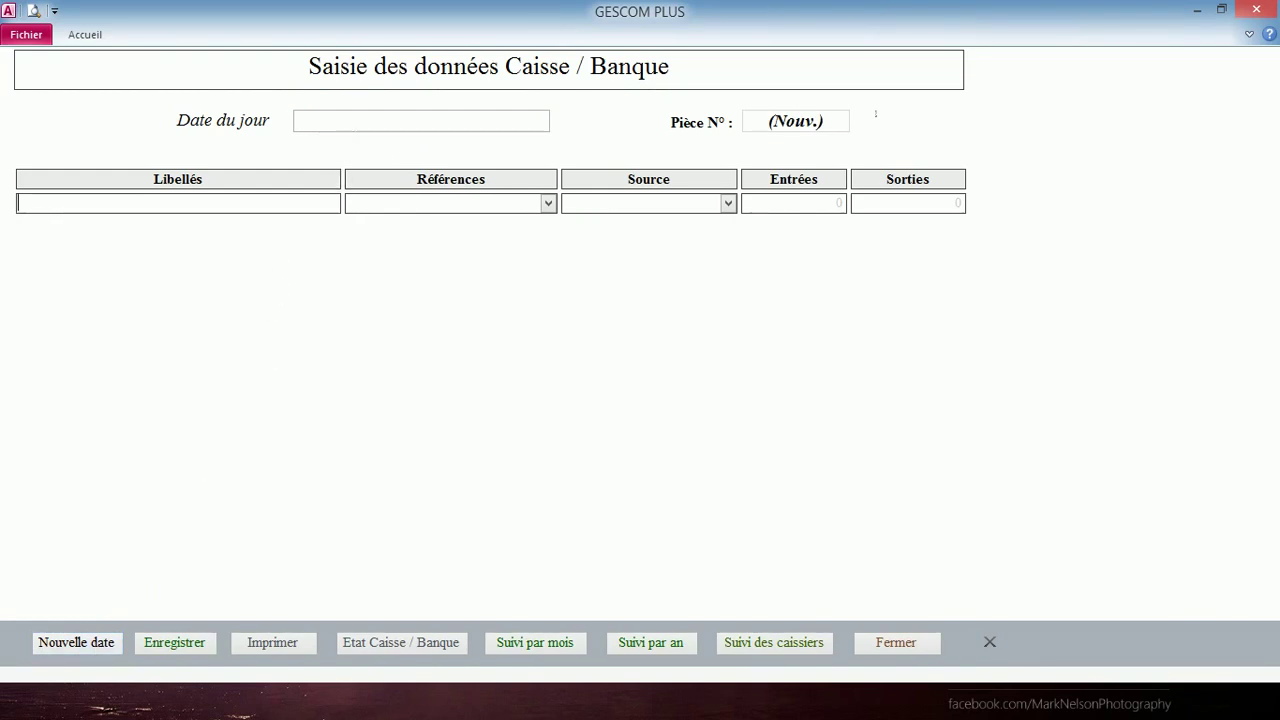
pyautogui.click(500, 121)
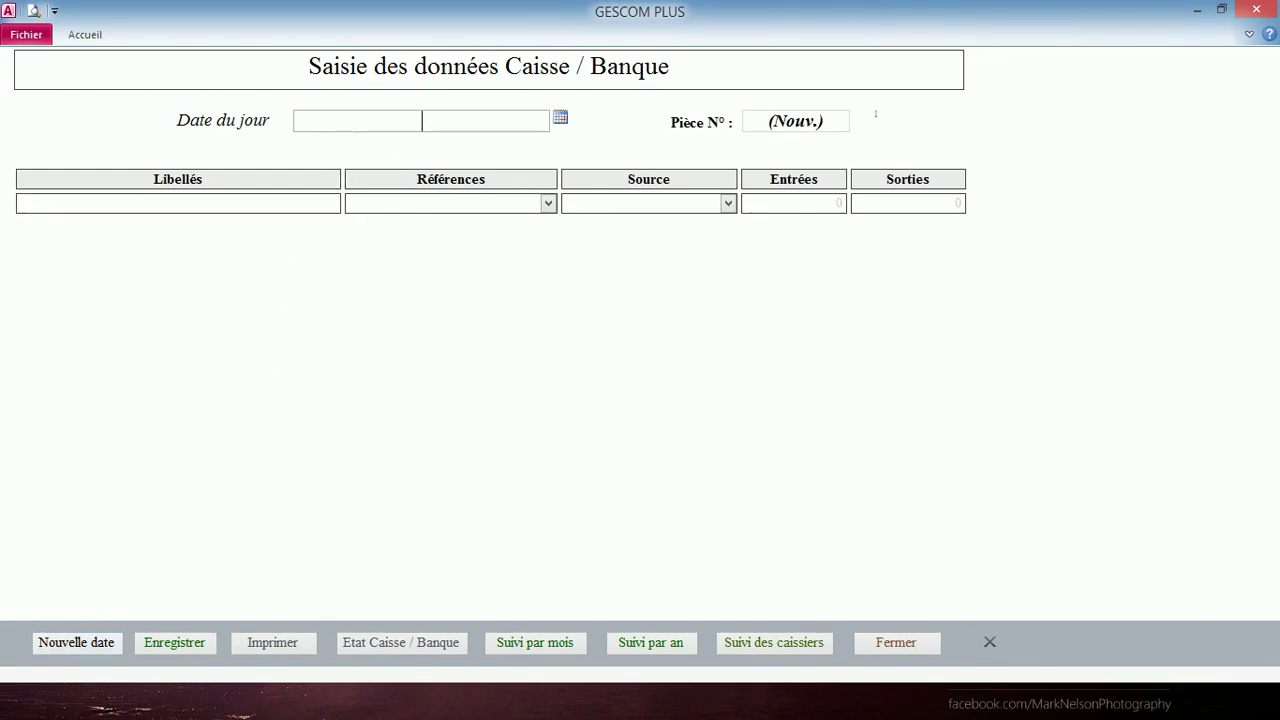
pyautogui.click(559, 120)
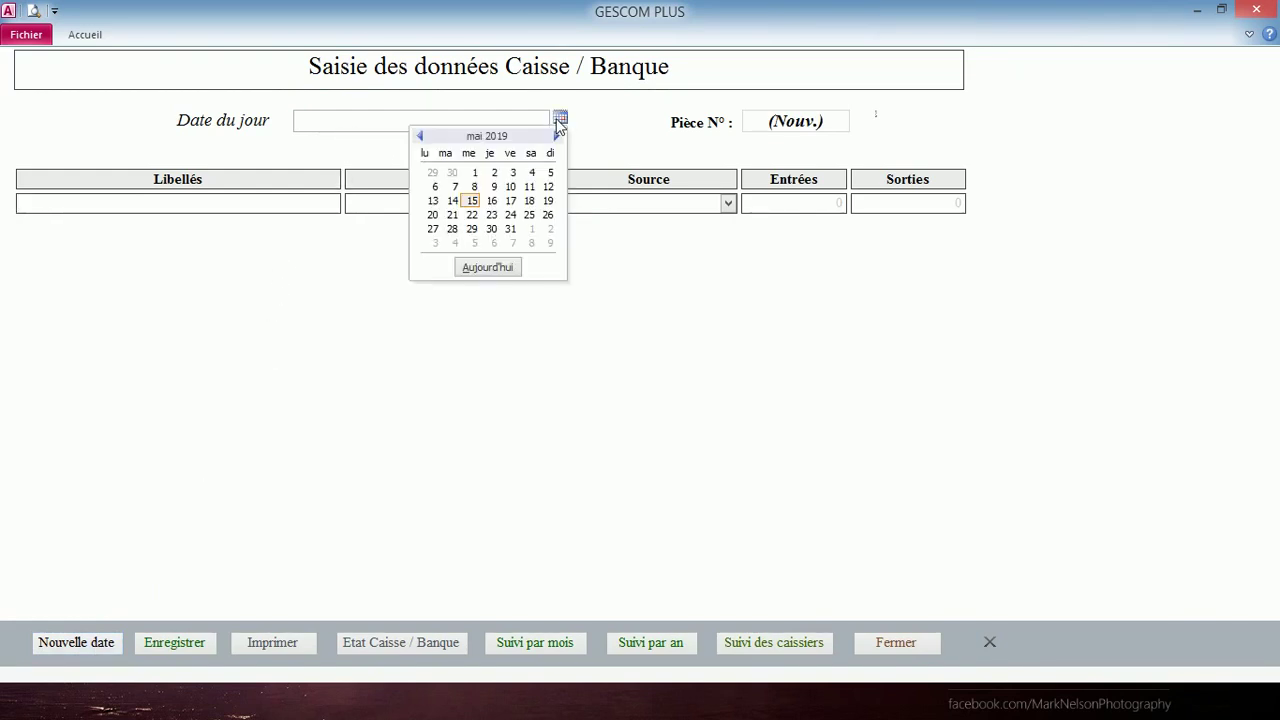
pyautogui.click(487, 267)
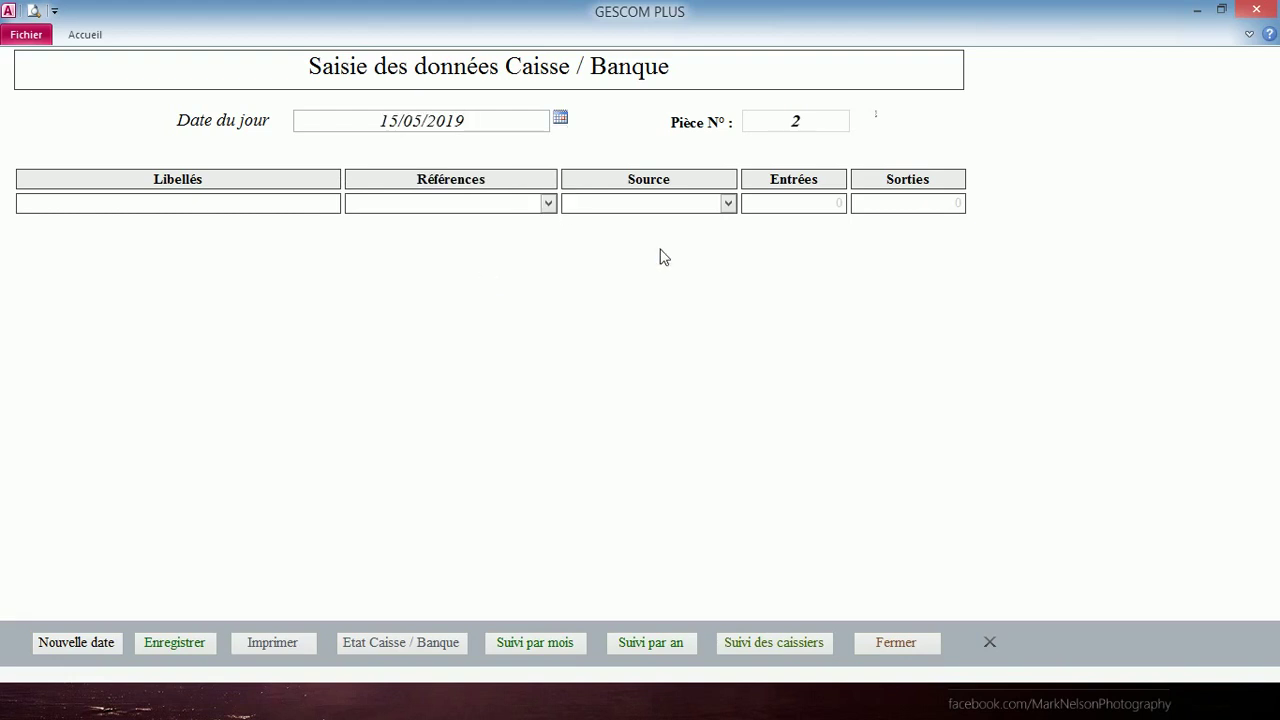
pyautogui.press('Tab')
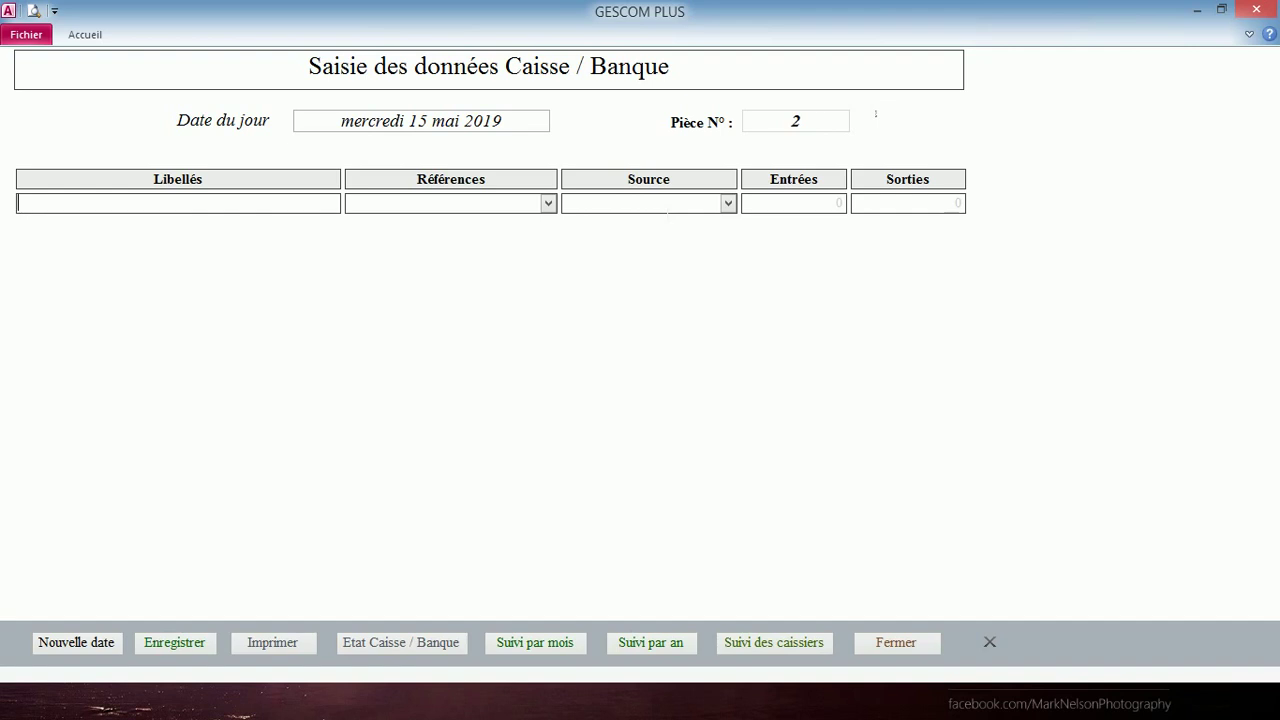
pyautogui.click(812, 207)
# - Paste 1 182 500 as the receipt, with source Banque CBAO and reference Ventes de produits
pyautogui.rightClick(796, 205)
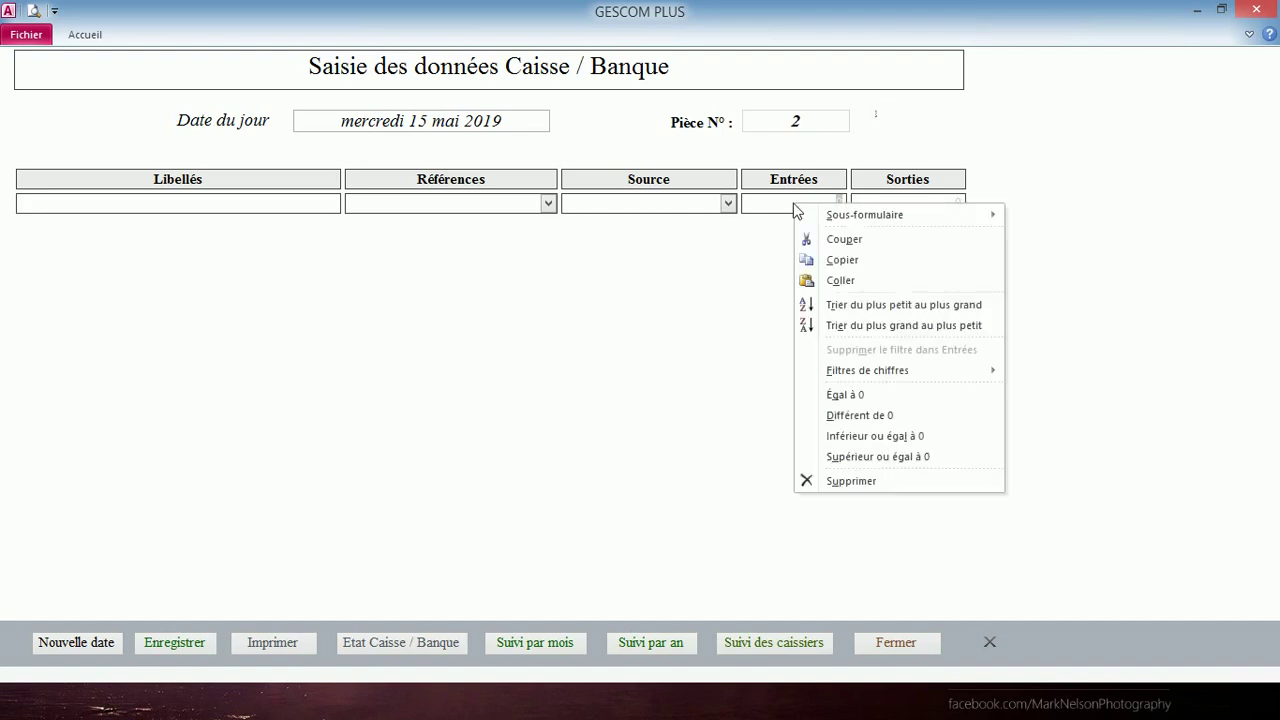
pyautogui.click(845, 283)
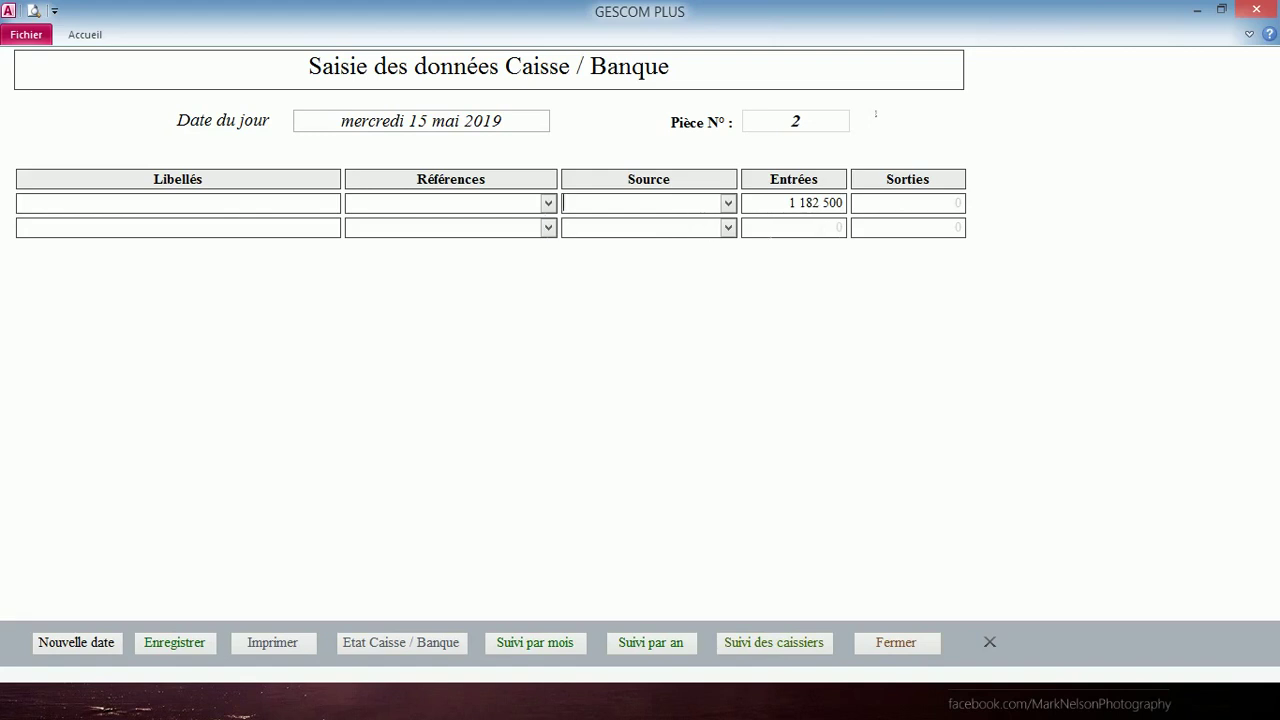
pyautogui.click(728, 205)
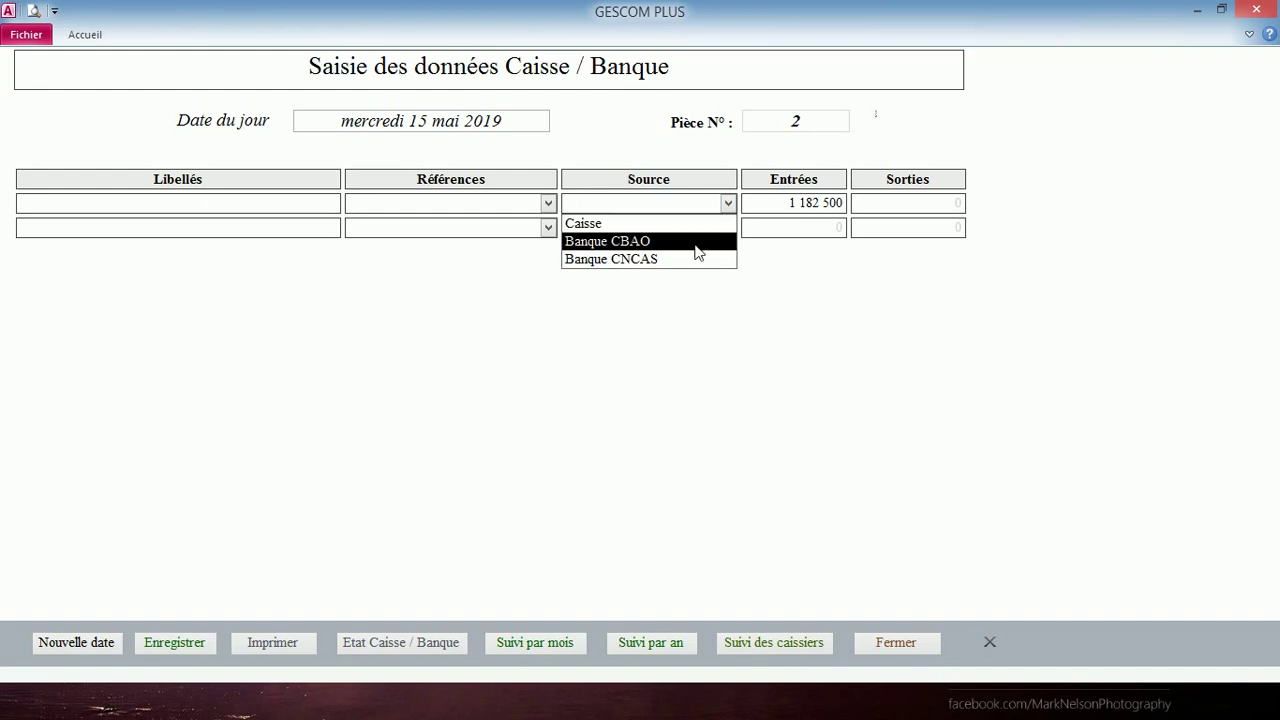
pyautogui.click(698, 244)
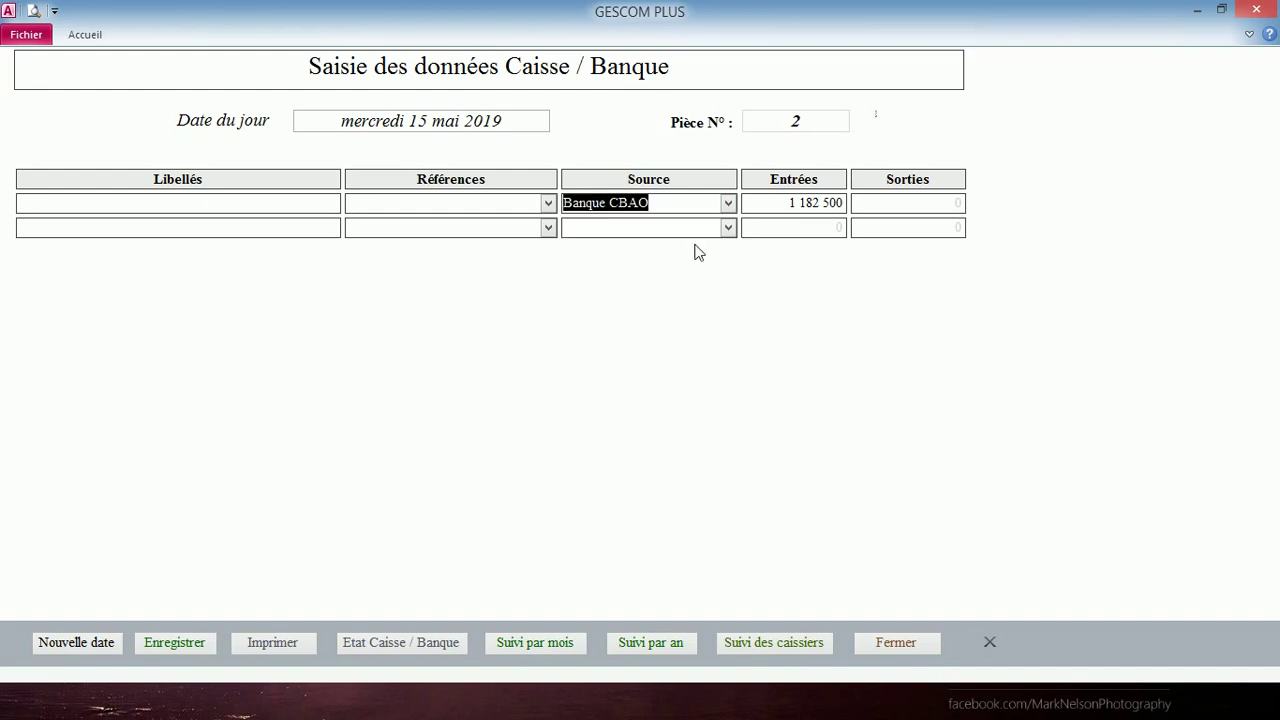
pyautogui.click(533, 212)
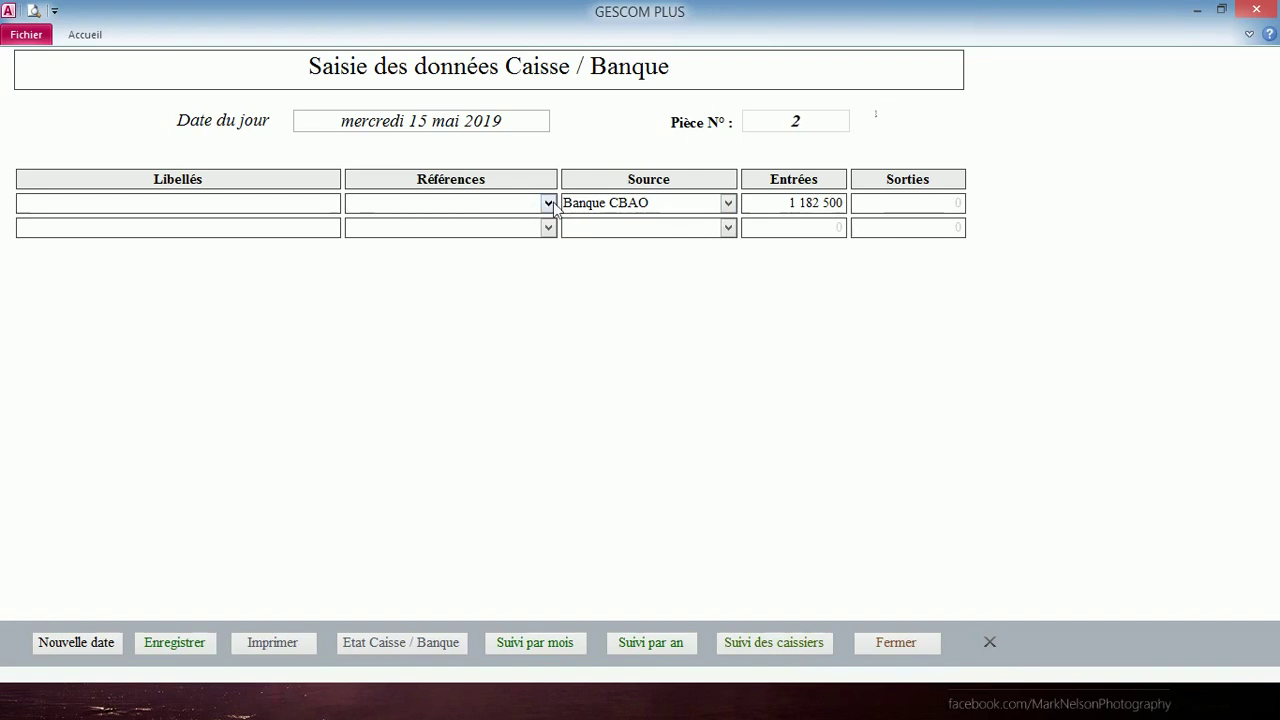
pyautogui.click(548, 203)
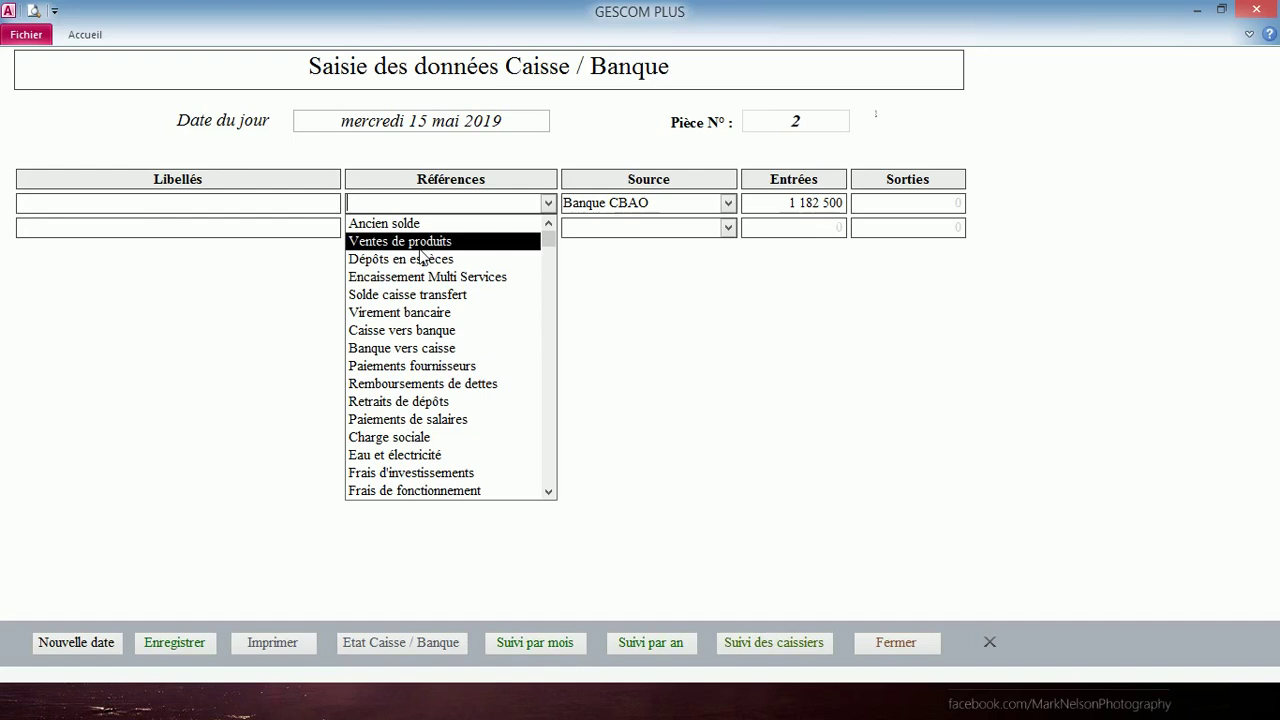
pyautogui.click(420, 244)
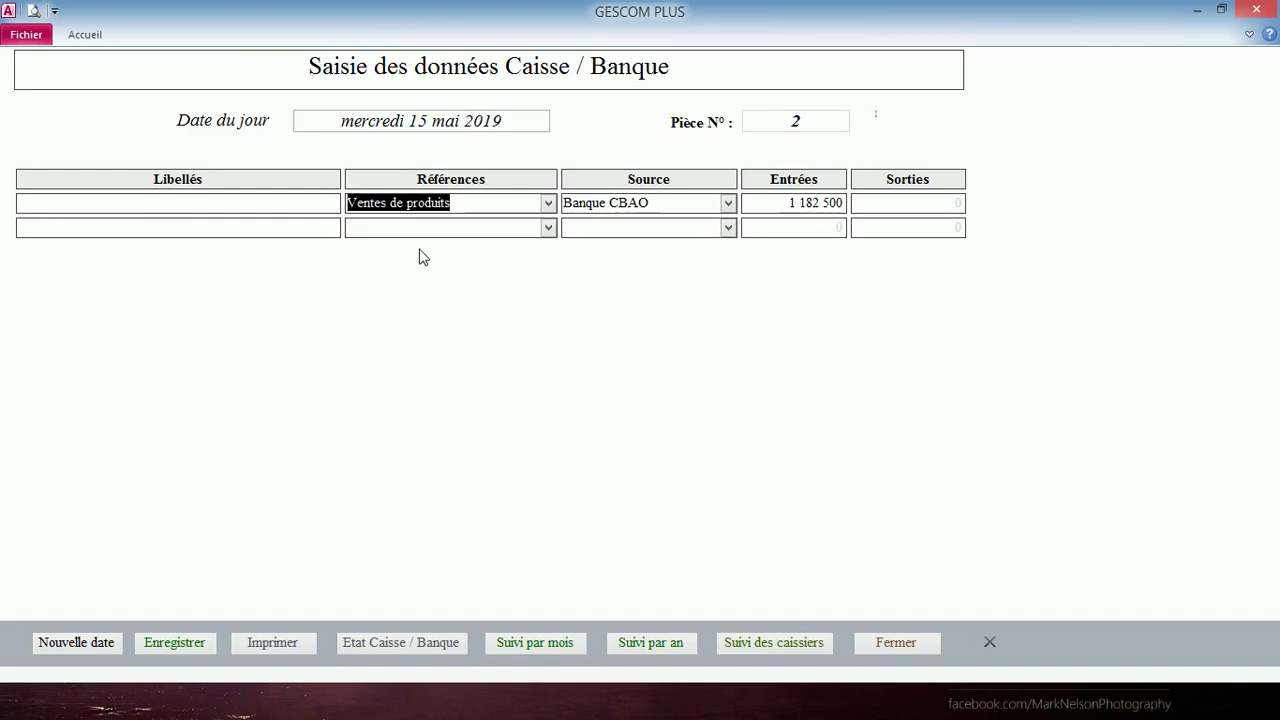
# - Label the receipt line 'Total paiement clients' and confirm it
pyautogui.click(18, 203)
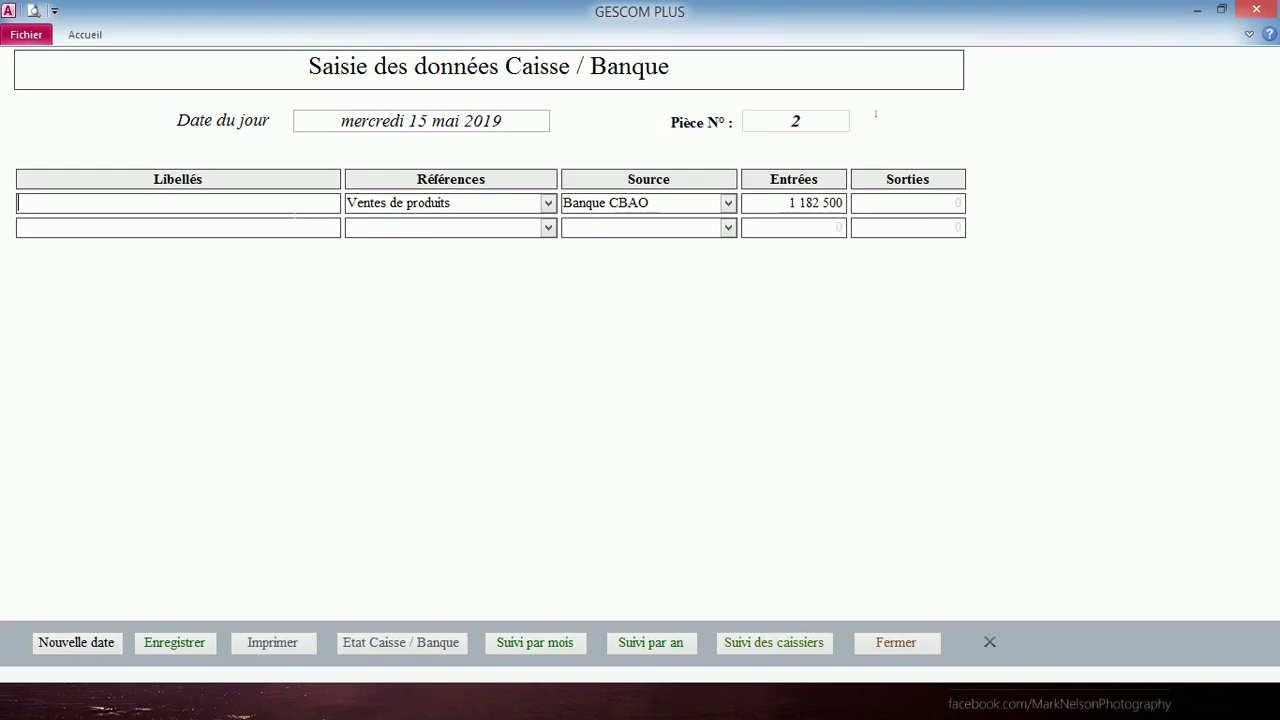
pyautogui.write('otal')
pyautogui.press('BackSpace')
pyautogui.press('BackSpace')
pyautogui.press('BackSpace')
pyautogui.press('BackSpace')
pyautogui.press('BackSpace')
pyautogui.write('Total paiement cli')
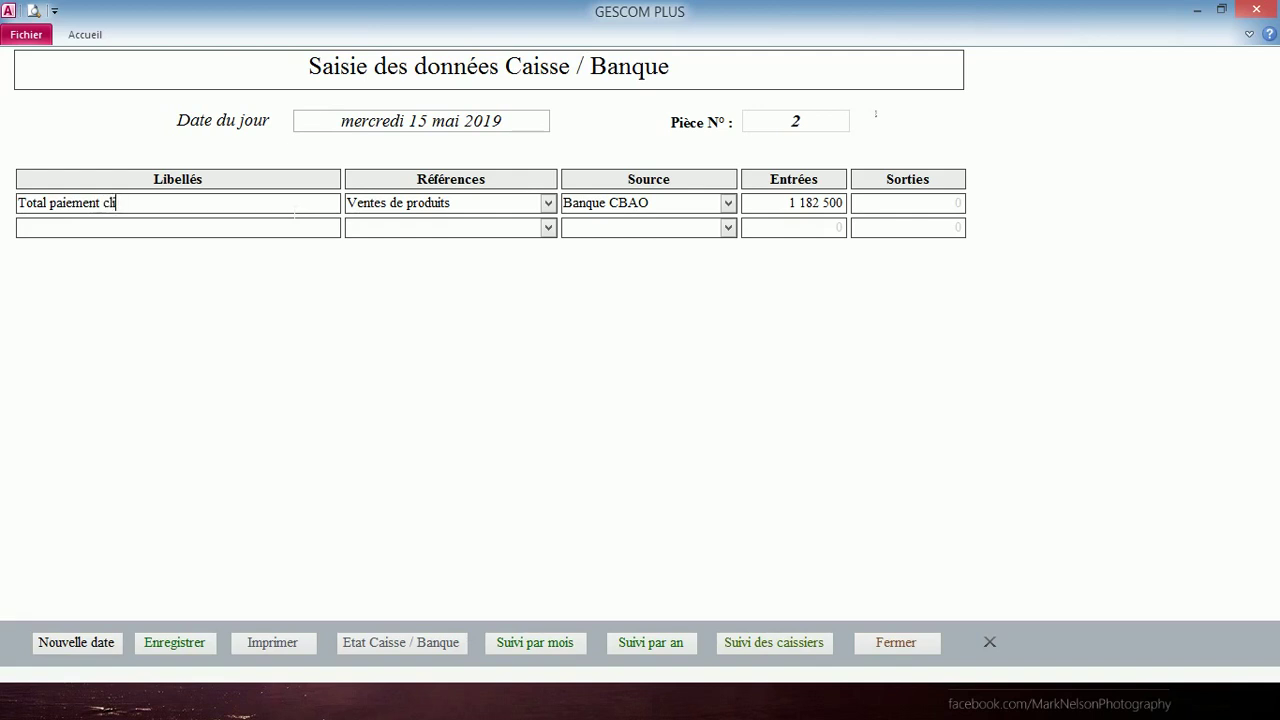
pyautogui.write('ents')
pyautogui.press('Down')
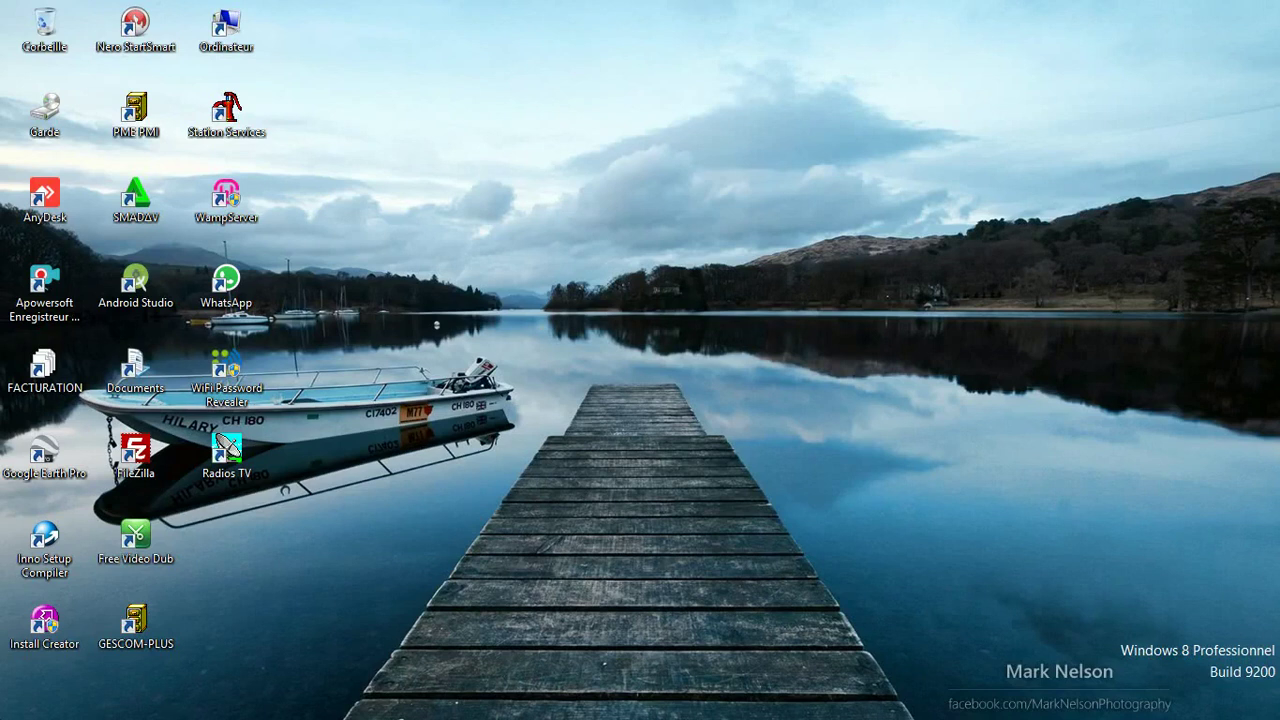
# - Relaunch GESCOM PLUS with its password and enter the password-protected Saisies Caisse / Banque form
pyautogui.doubleClick(125, 621)
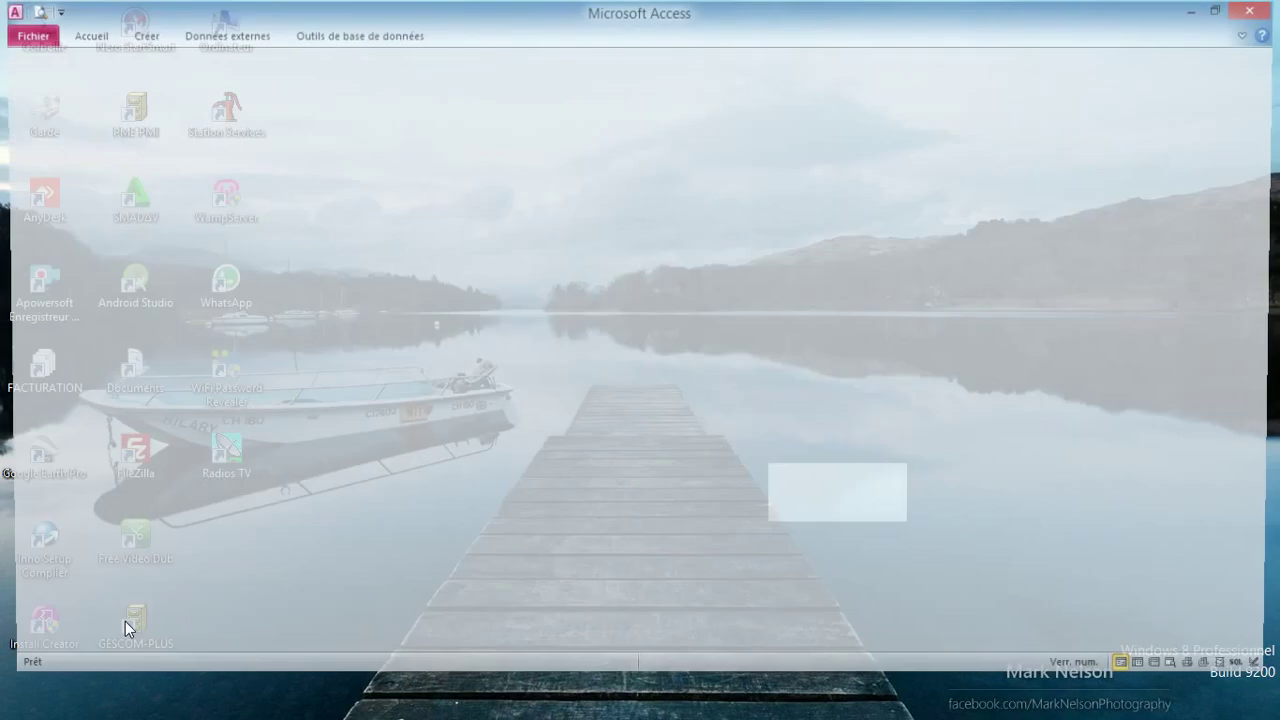
pyautogui.write('*')
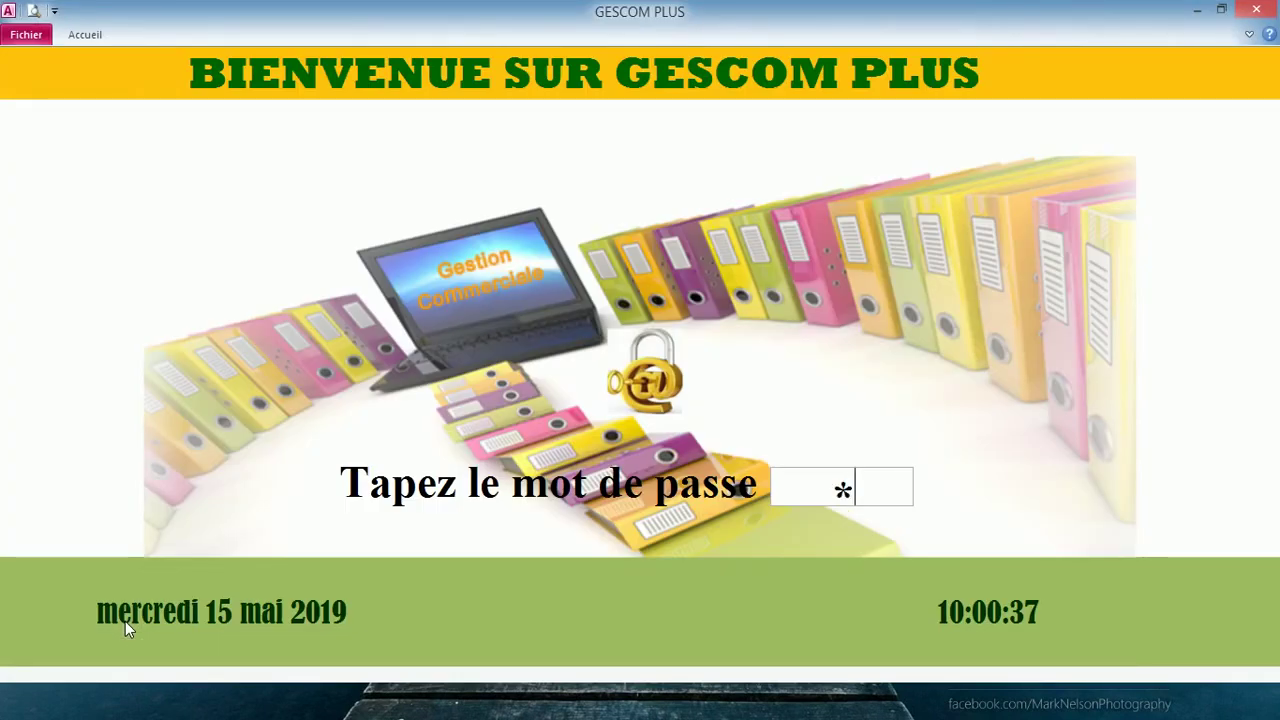
pyautogui.write('***')
pyautogui.press('Return')
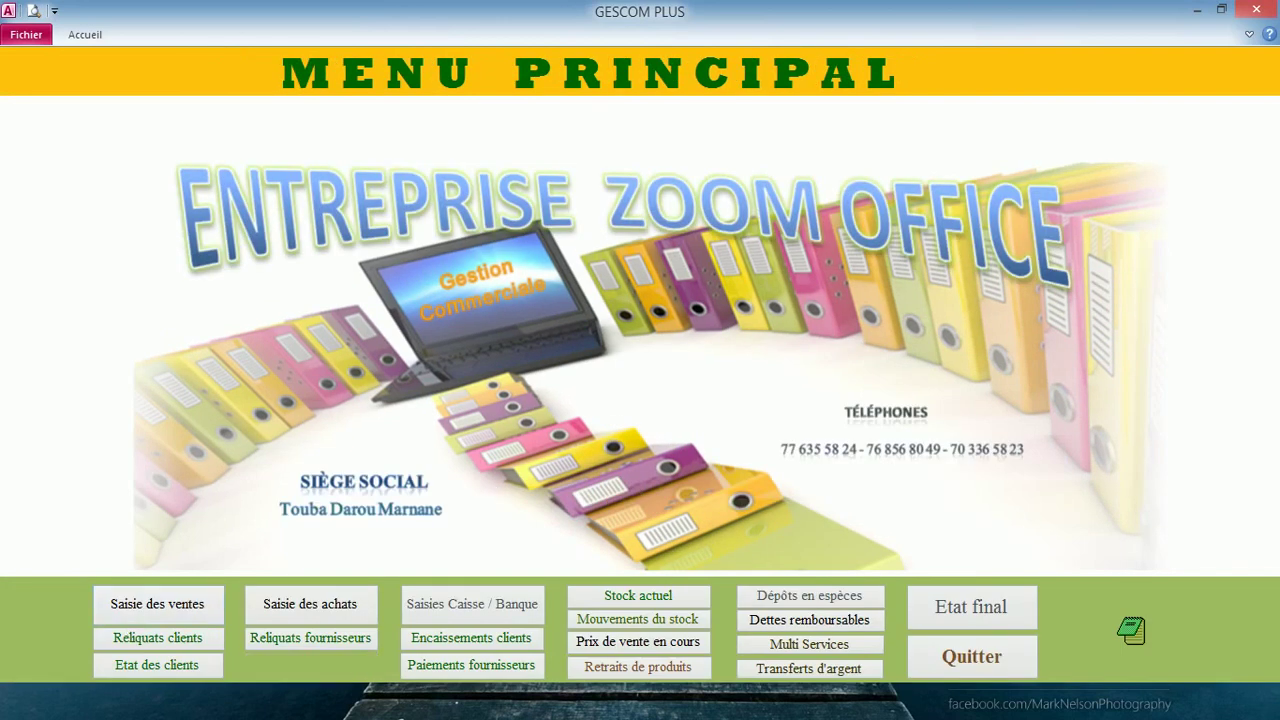
pyautogui.click(446, 618)
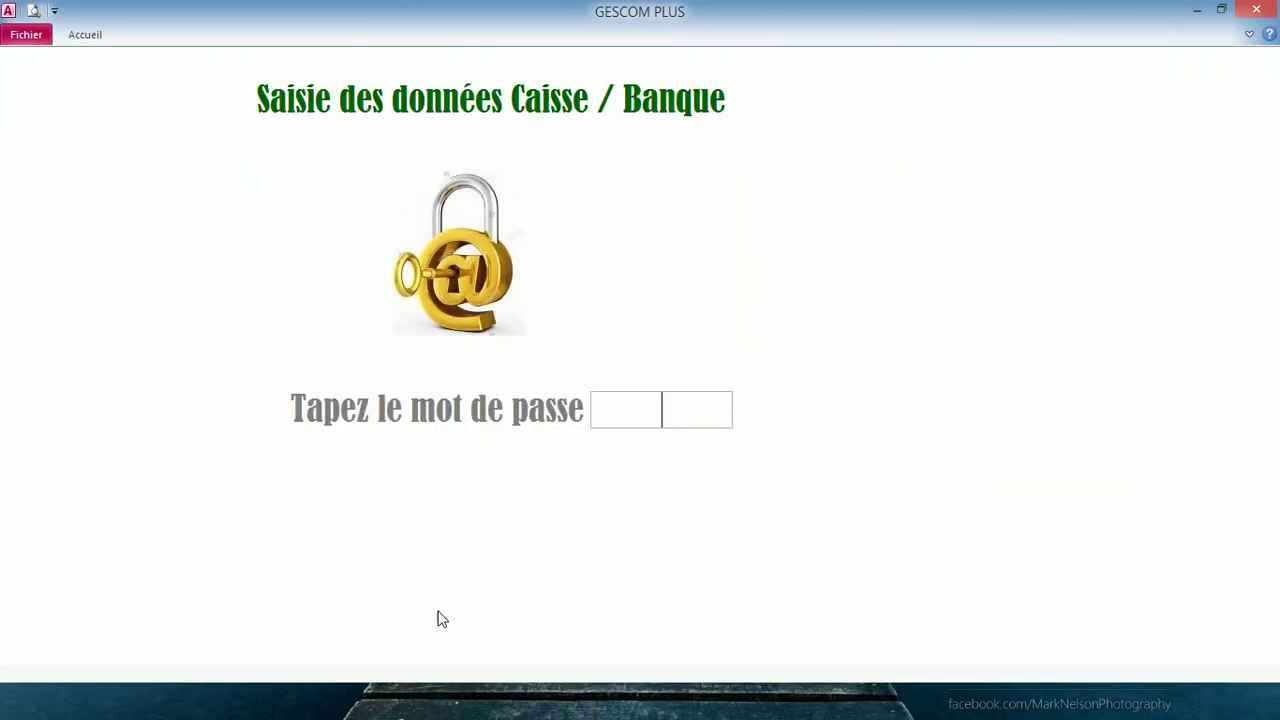
pyautogui.write('****')
pyautogui.press('Return')
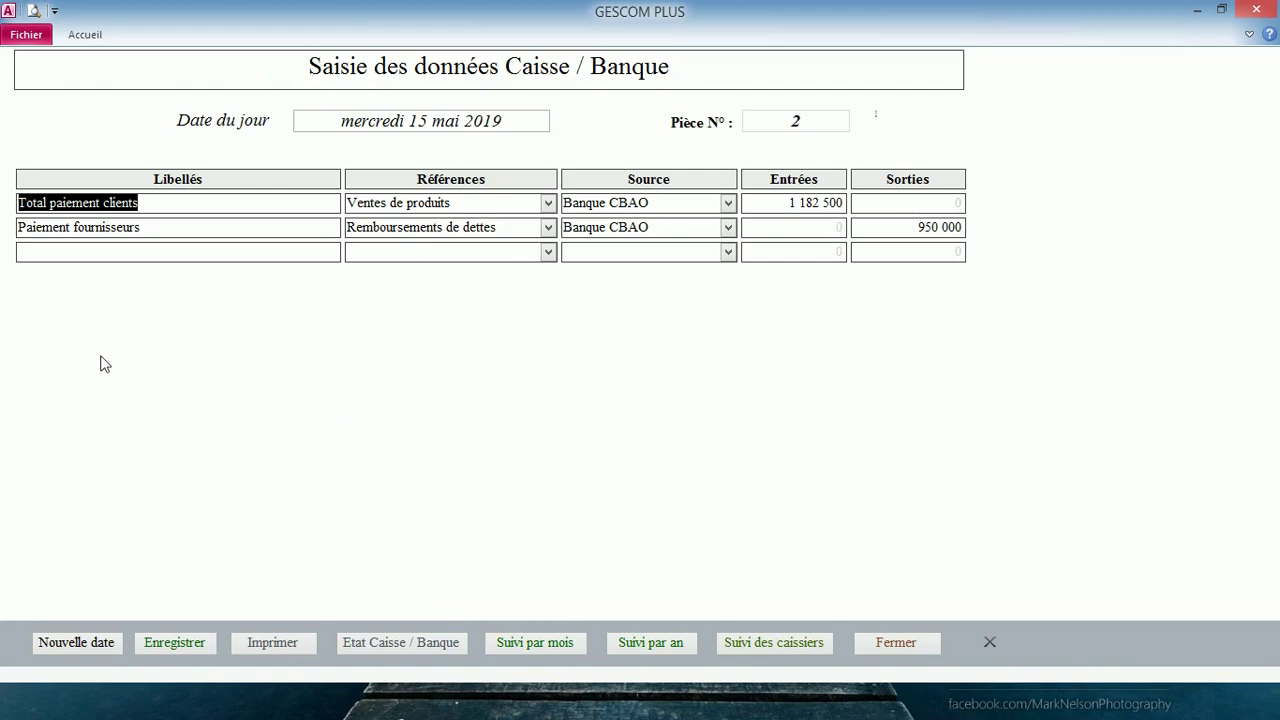
pyautogui.click(100, 252)
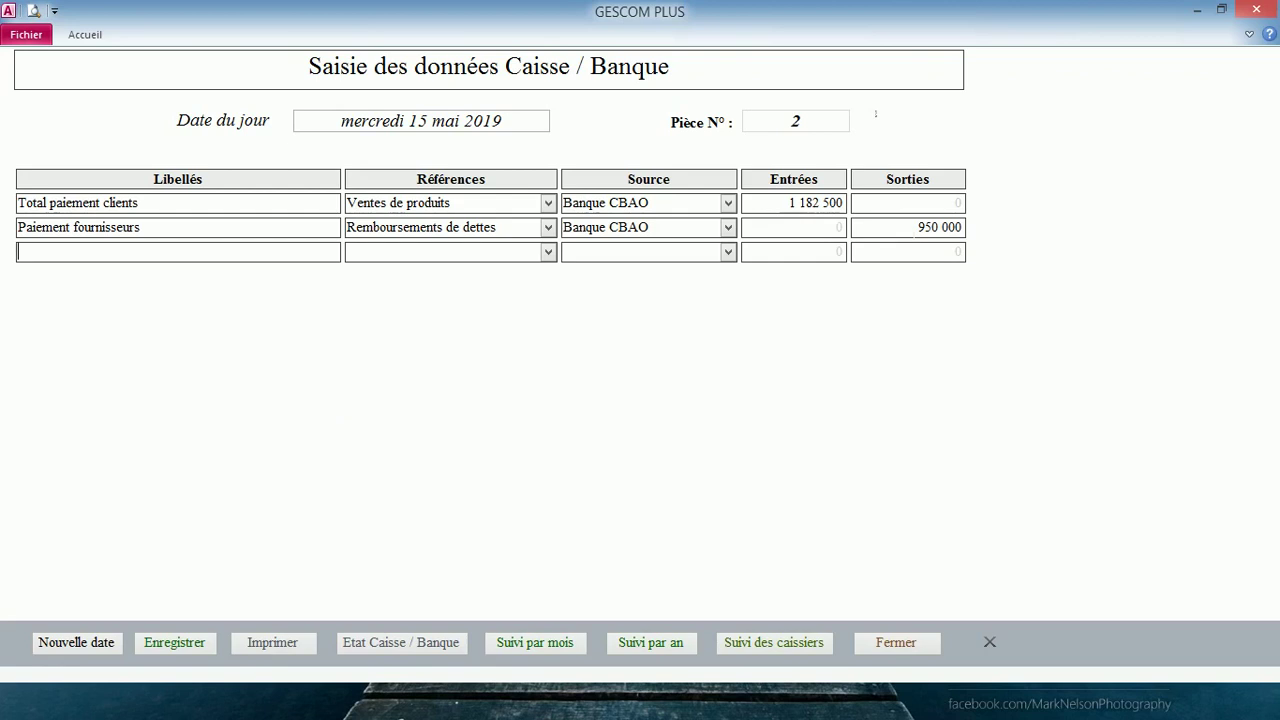
pyautogui.click(470, 253)
pyautogui.click(390, 645)
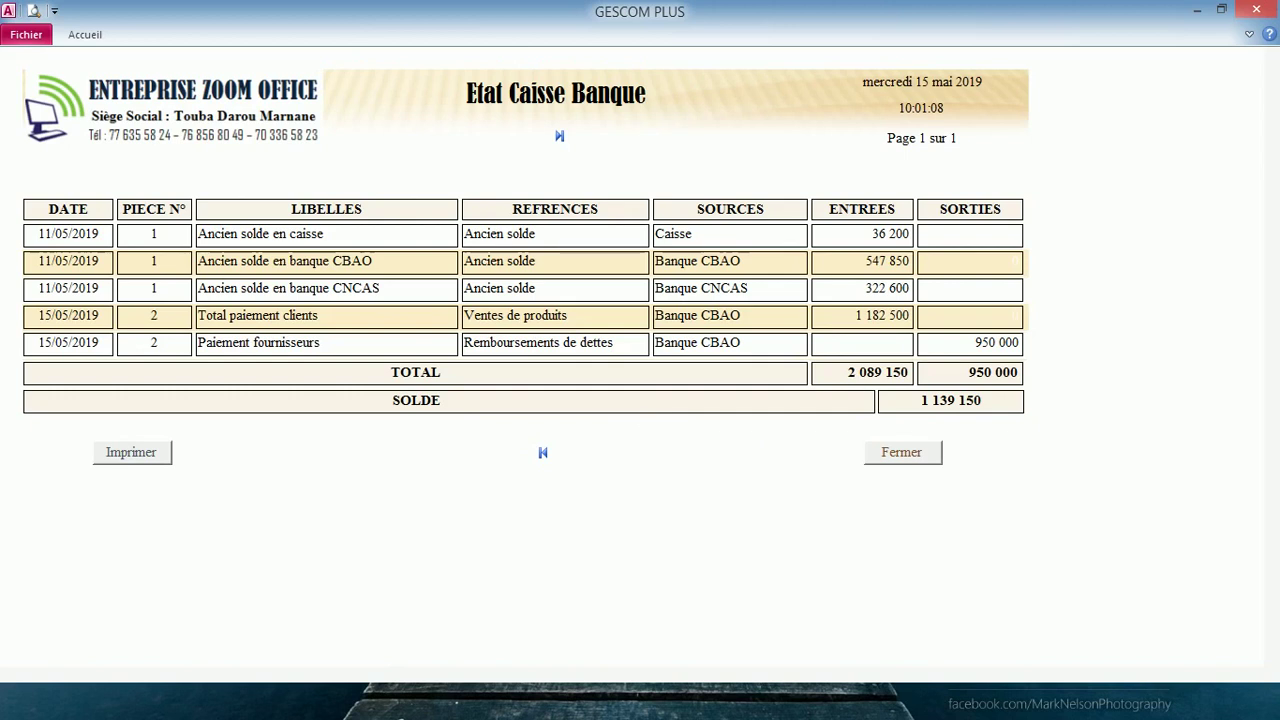
pyautogui.click(905, 454)
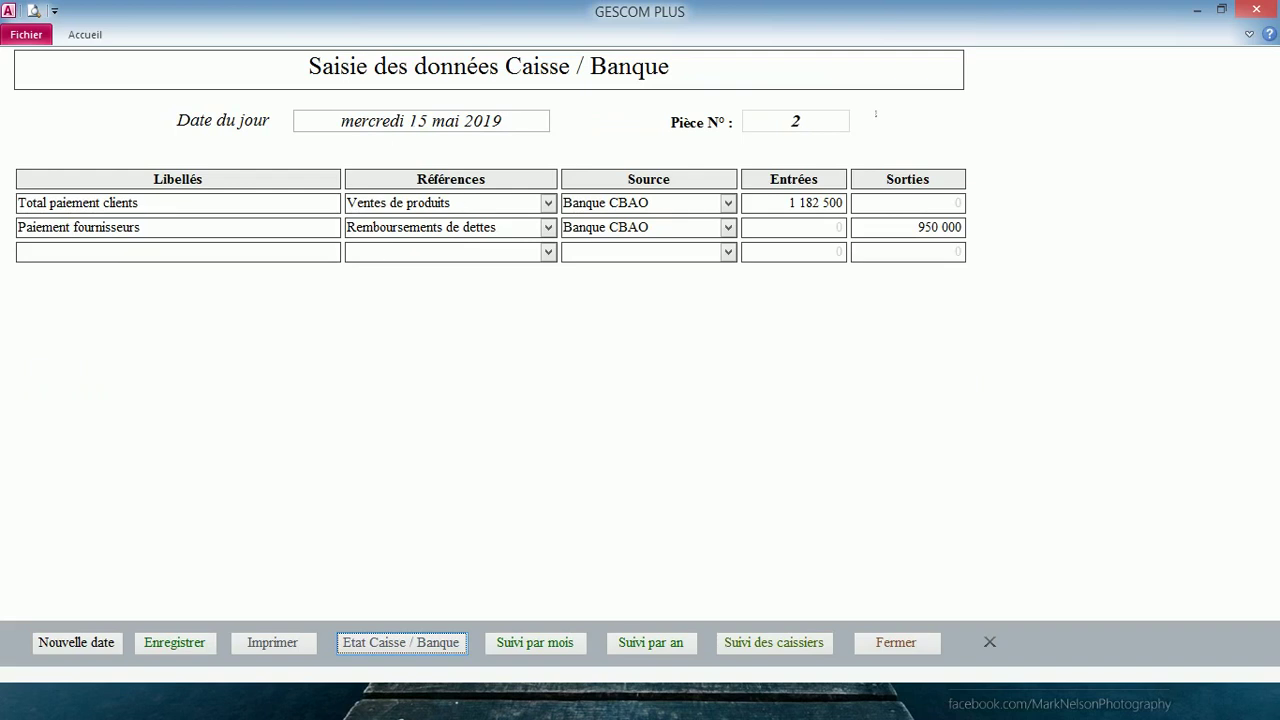
# - View the updated Etat Caisse / Banque statement with the 63 800 and 23 000 outflows
pyautogui.click(18, 251)
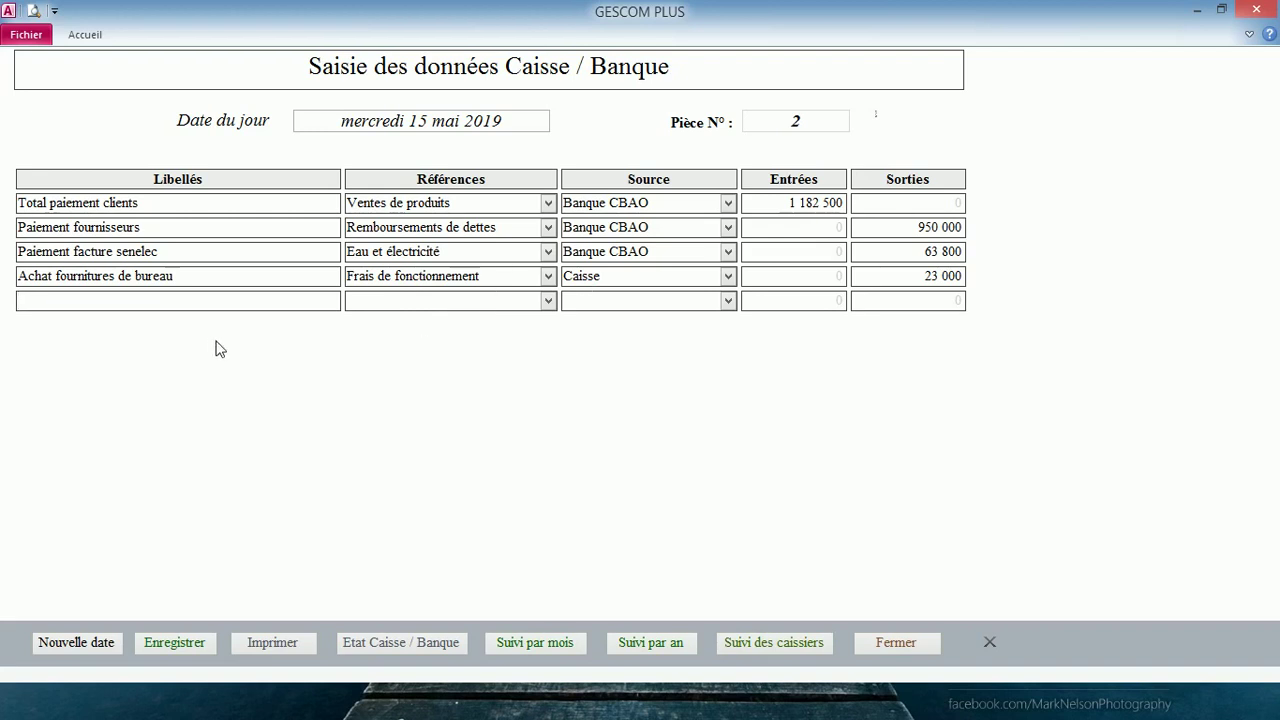
pyautogui.click(441, 645)
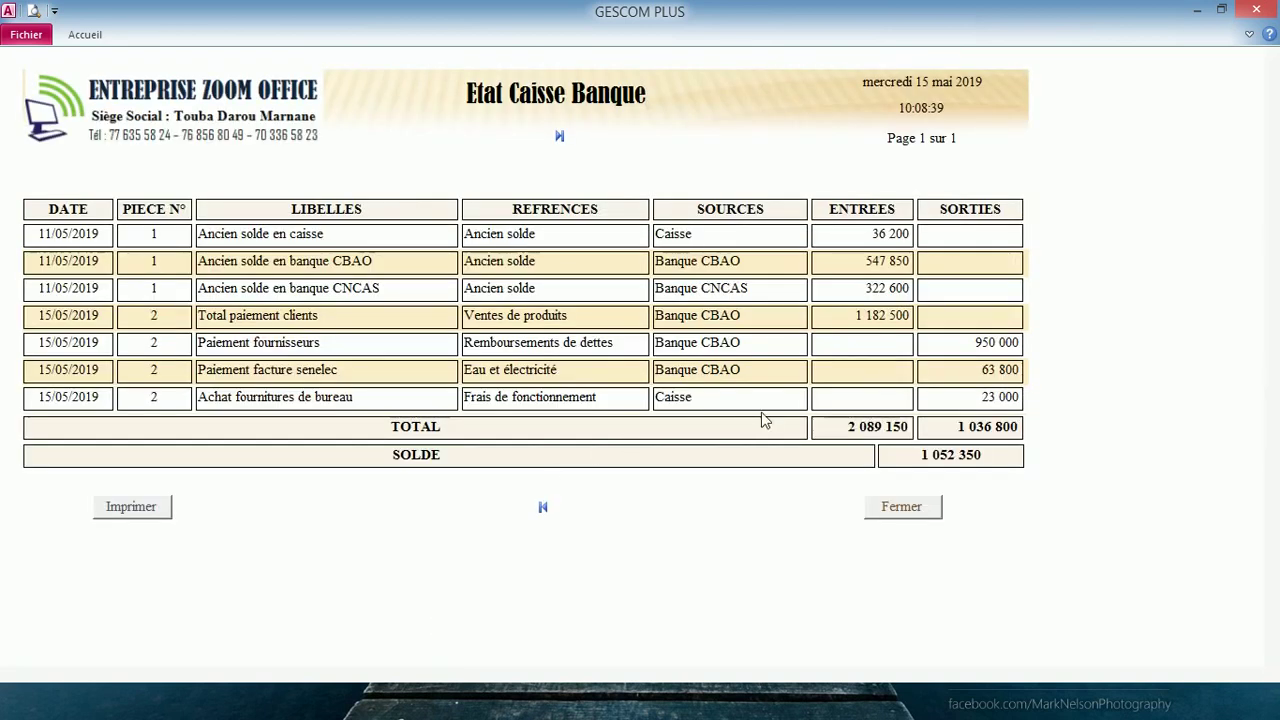
# - Filter the statement to Banque CBAO entries, then check the monthly summary's 1 052 350 balance
pyautogui.rightClick(704, 316)
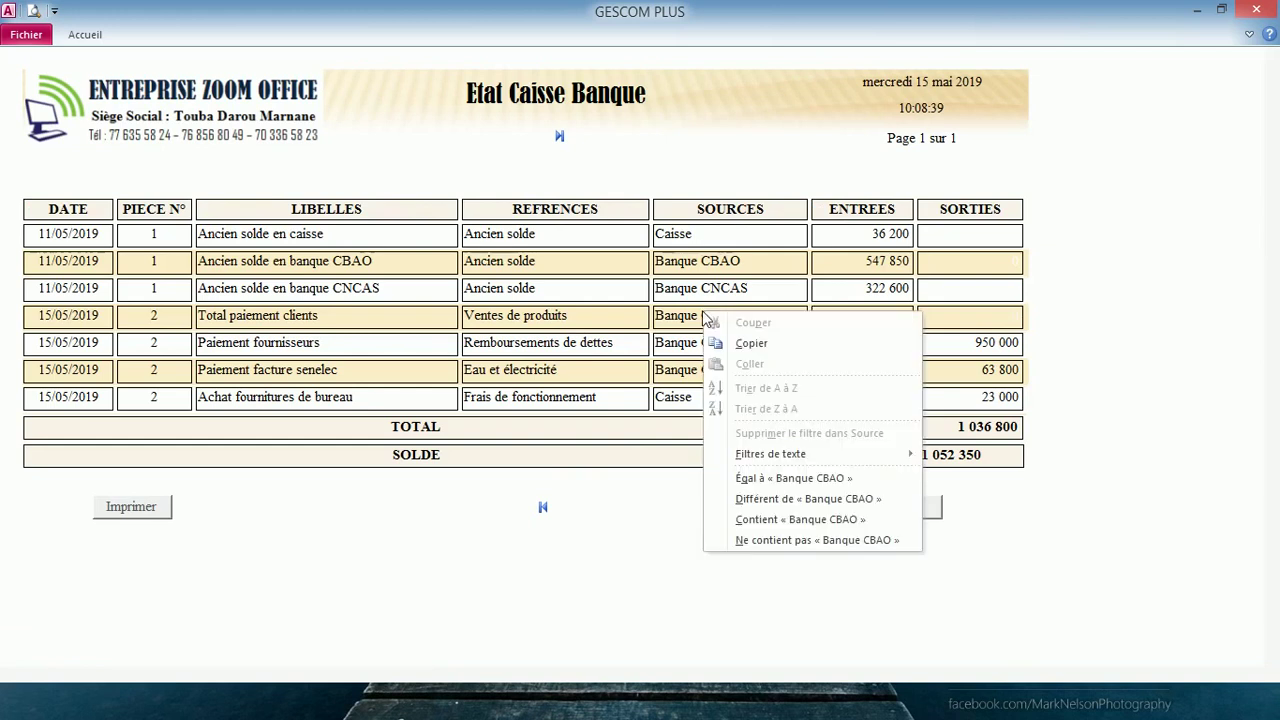
pyautogui.click(800, 480)
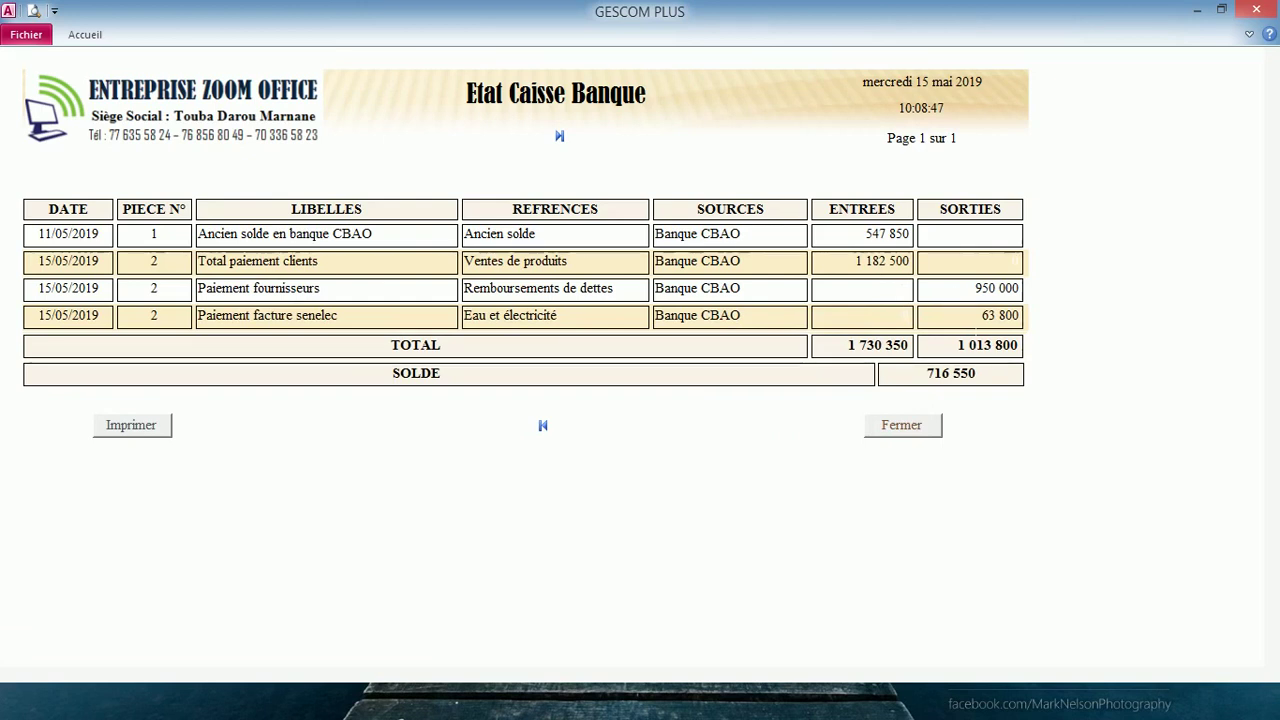
pyautogui.click(903, 426)
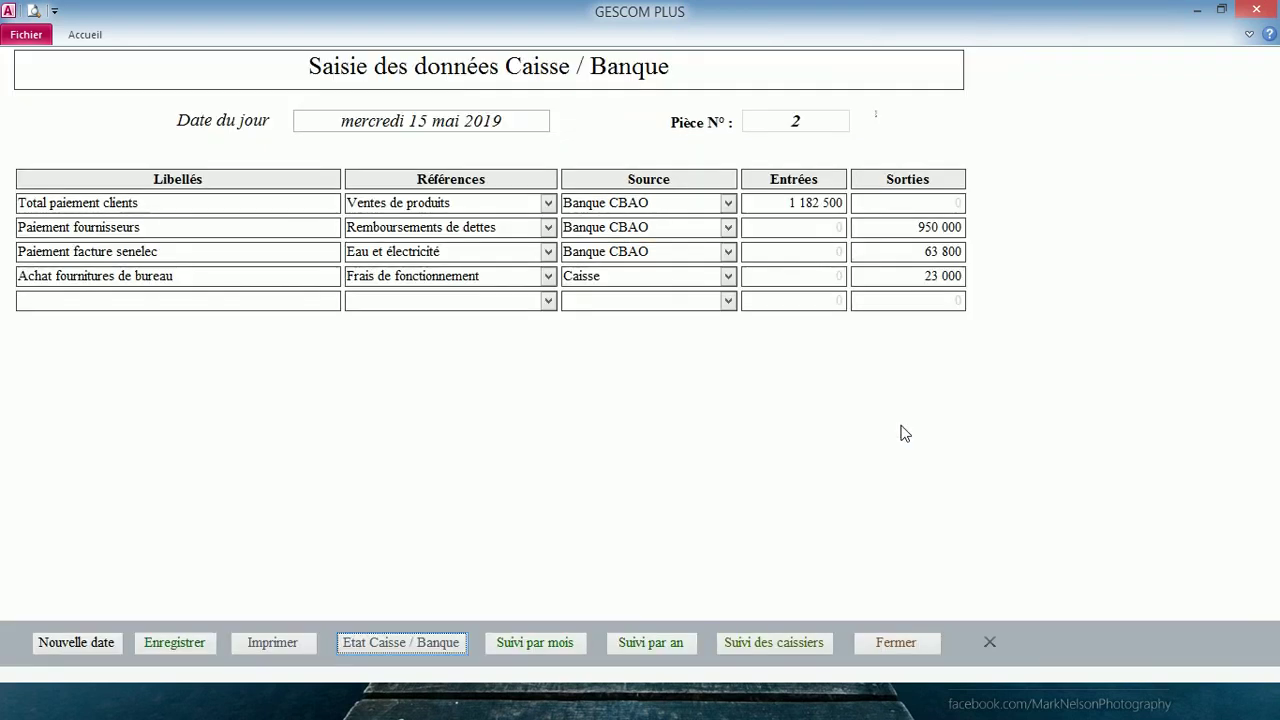
pyautogui.click(532, 645)
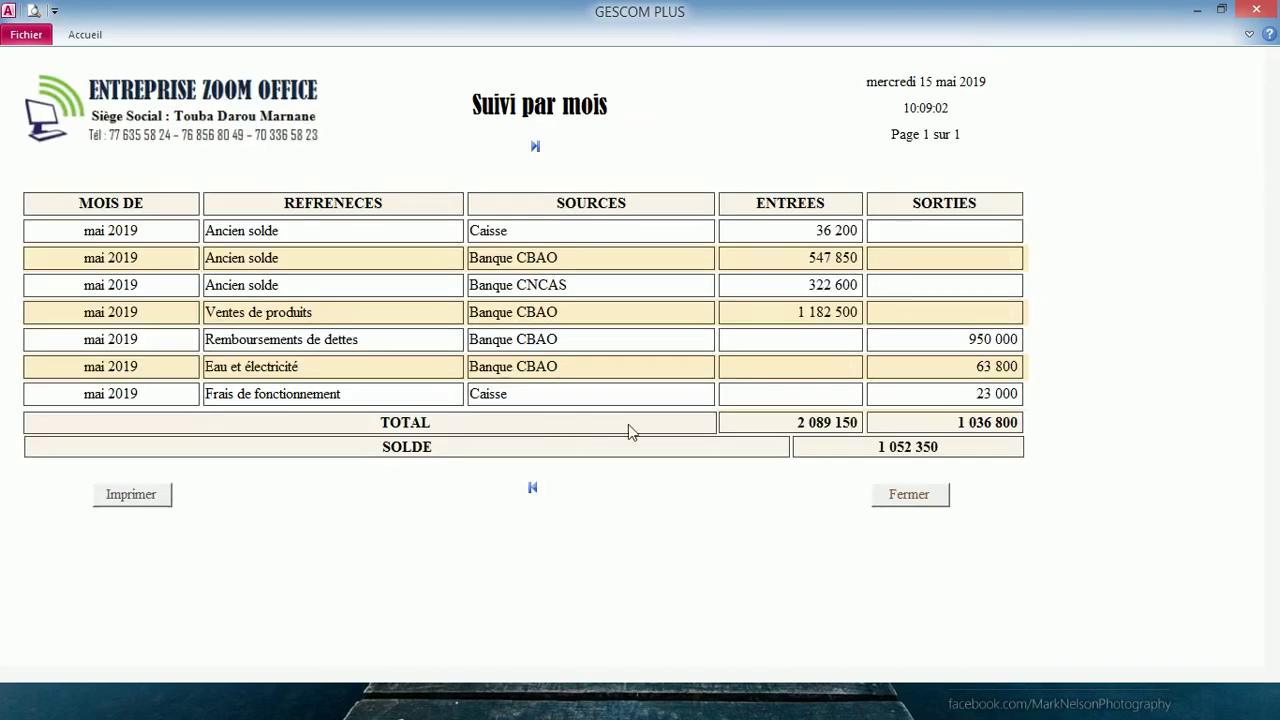
pyautogui.click(899, 503)
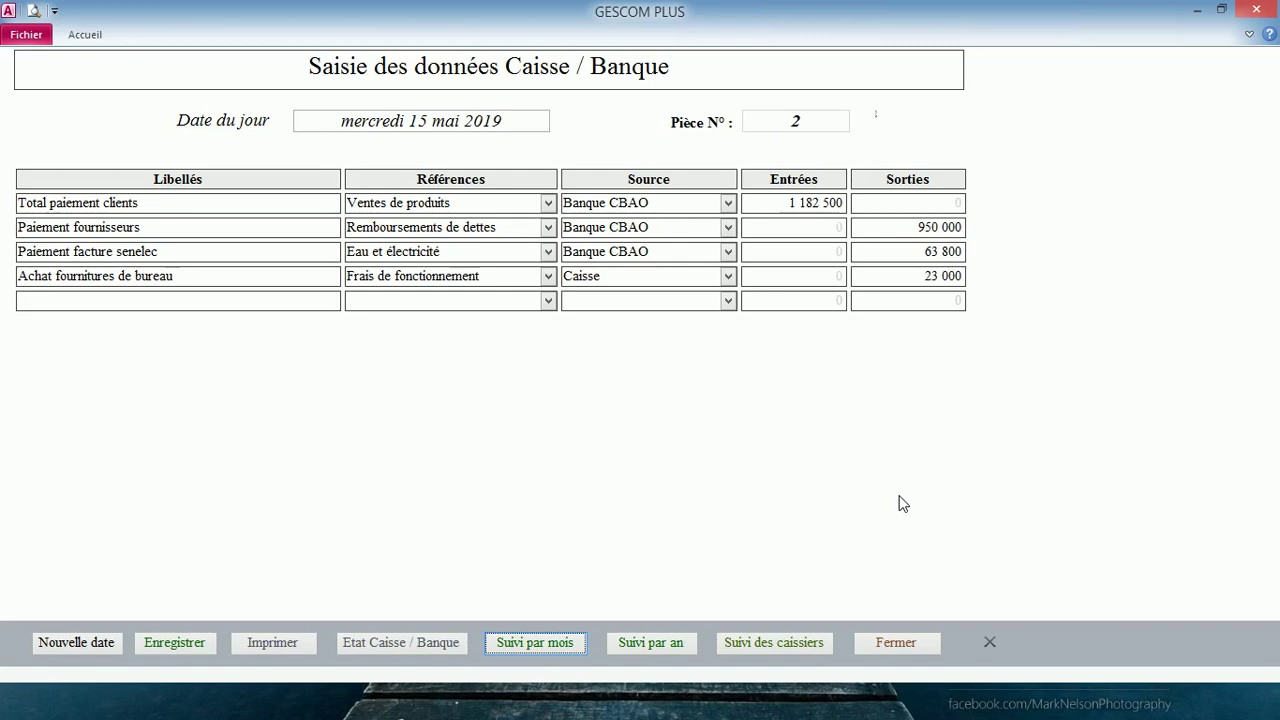
# - Open Dettes remboursables and add a new debt row dated today, 15/05/2019
pyautogui.click(880, 642)
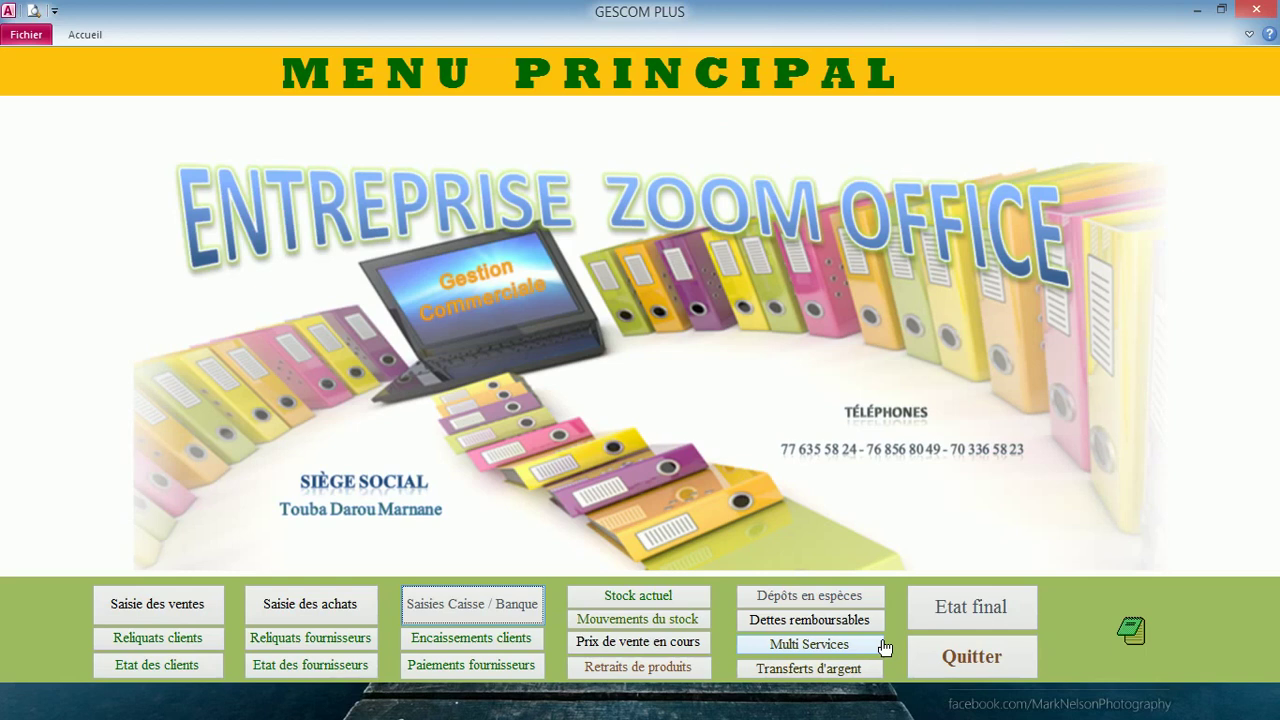
pyautogui.click(818, 622)
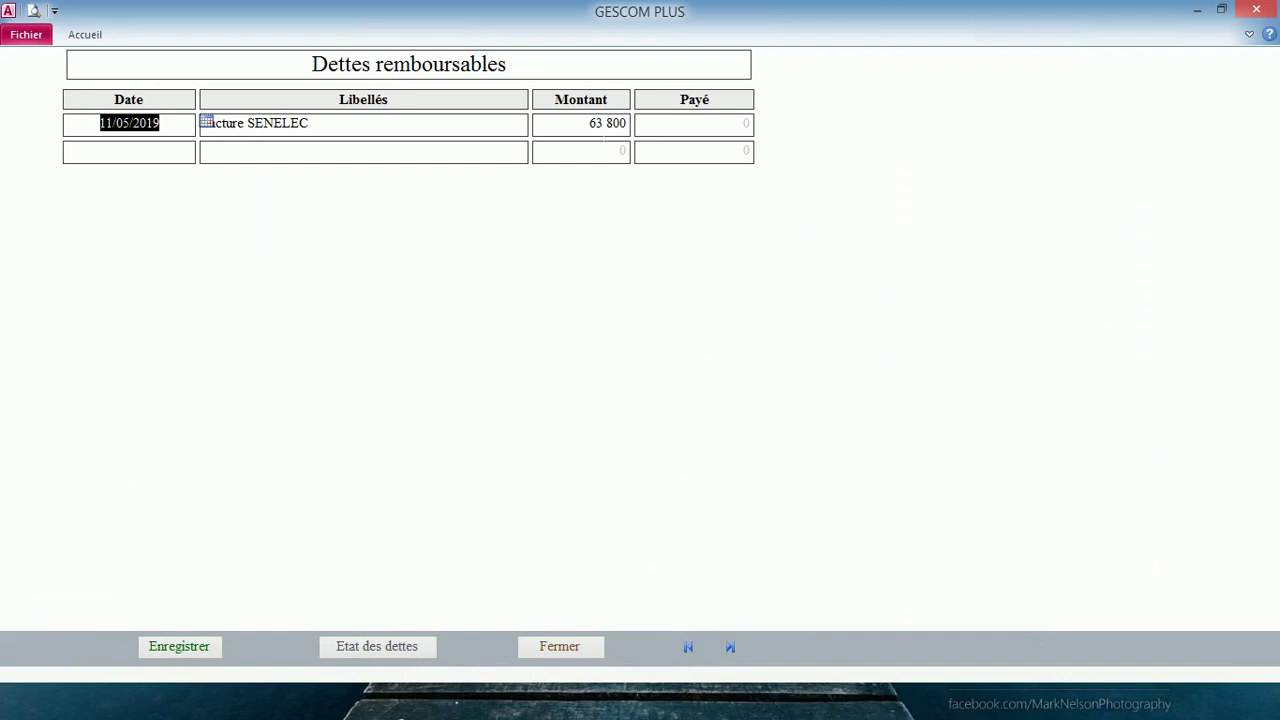
pyautogui.press('Down')
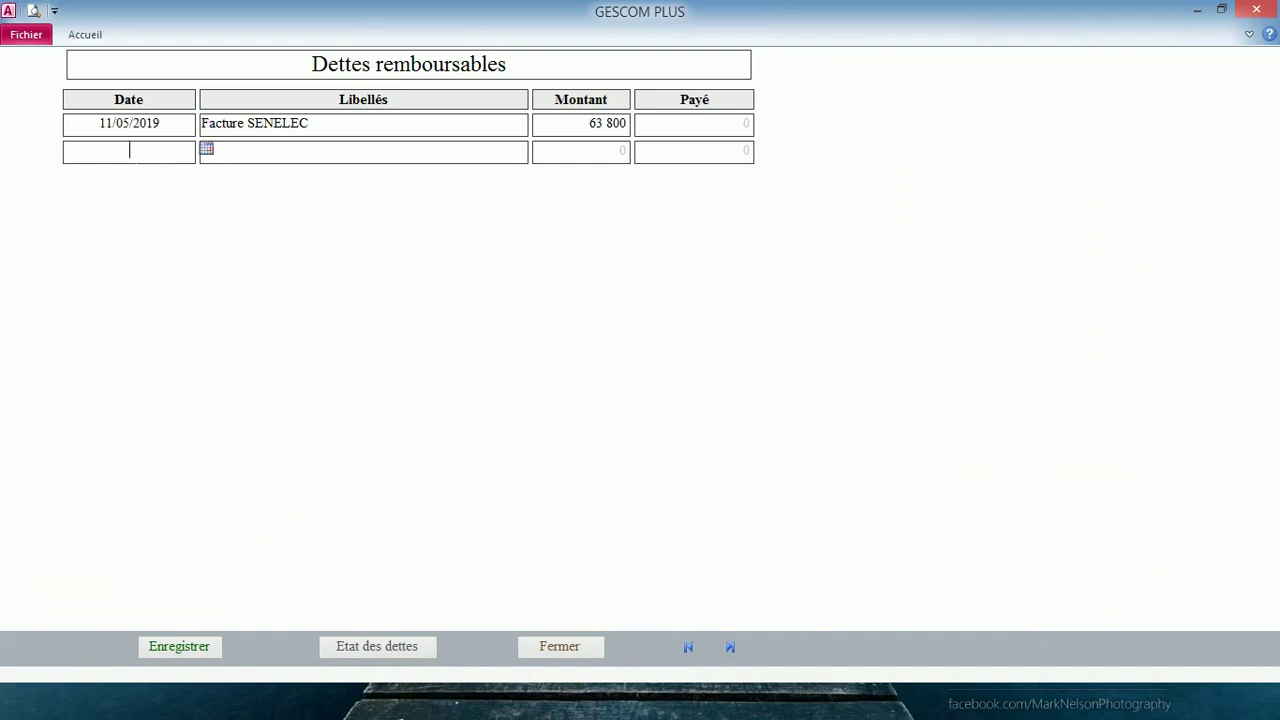
pyautogui.click(206, 149)
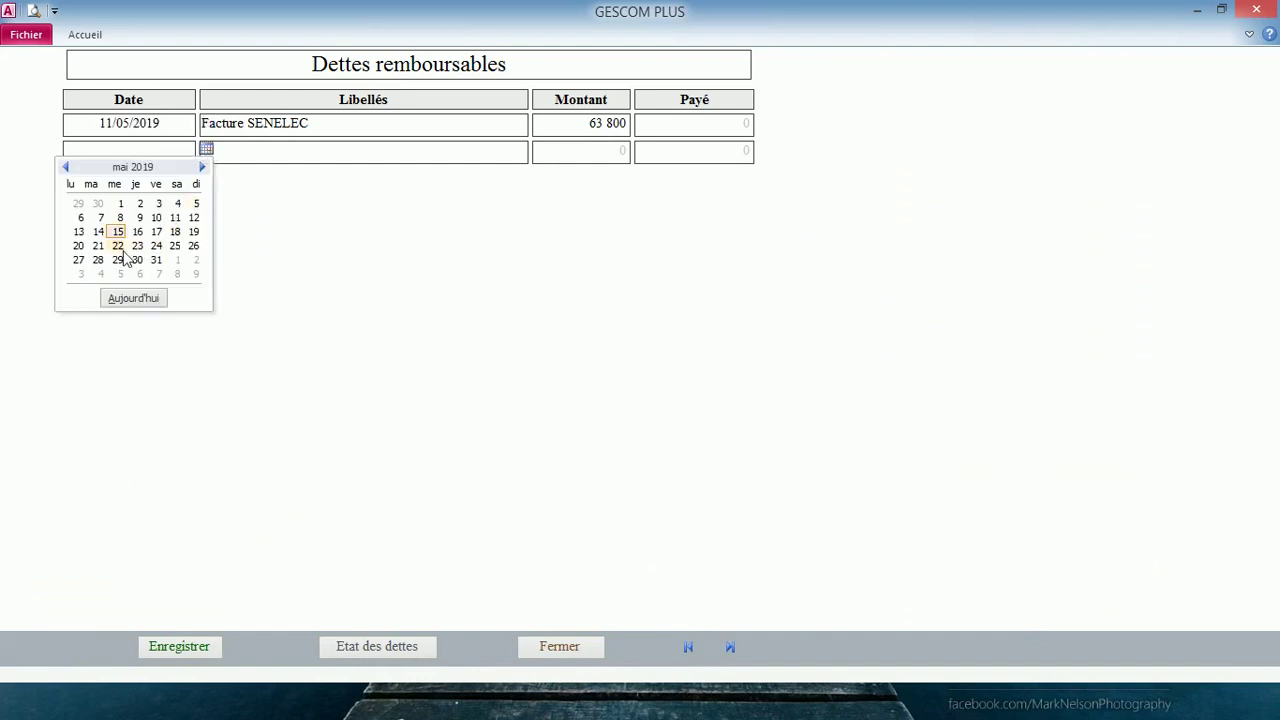
pyautogui.click(122, 297)
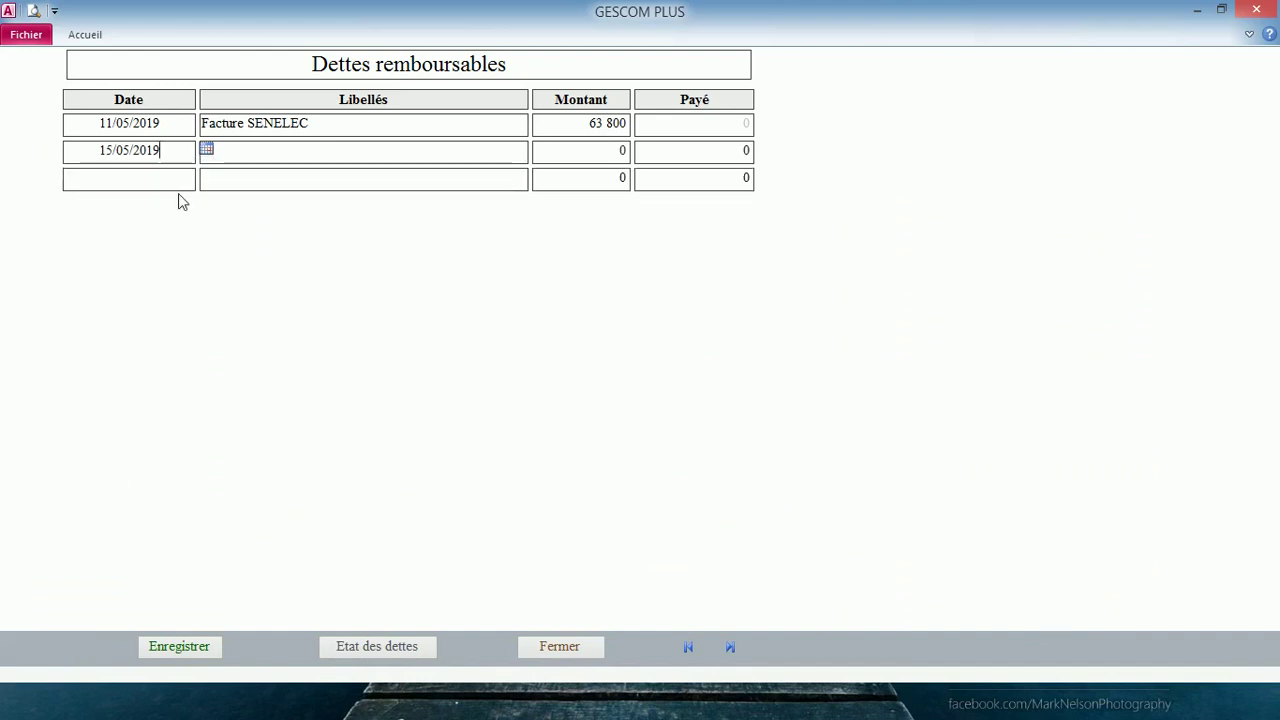
# - Copy the Facture SENELEC label into the new debt row
pyautogui.click(318, 152)
pyautogui.moveTo(309, 123); pyautogui.dragTo(201, 124)
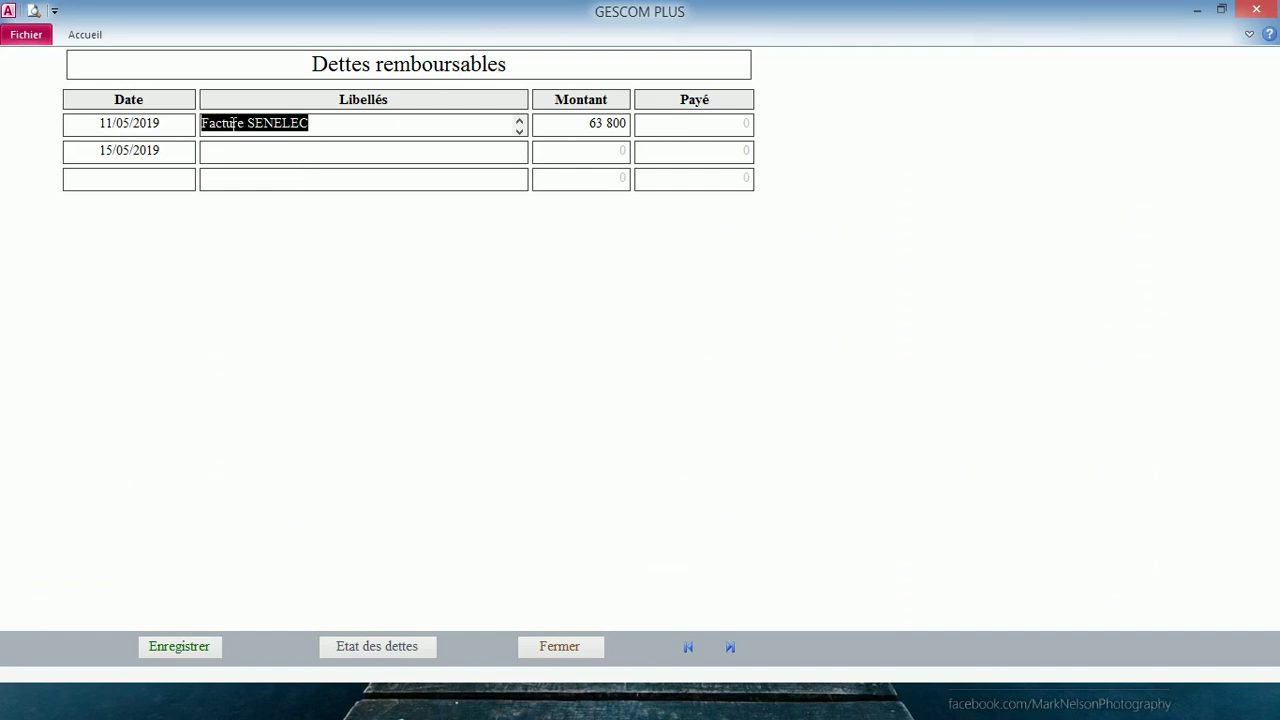
pyautogui.rightClick(234, 123)
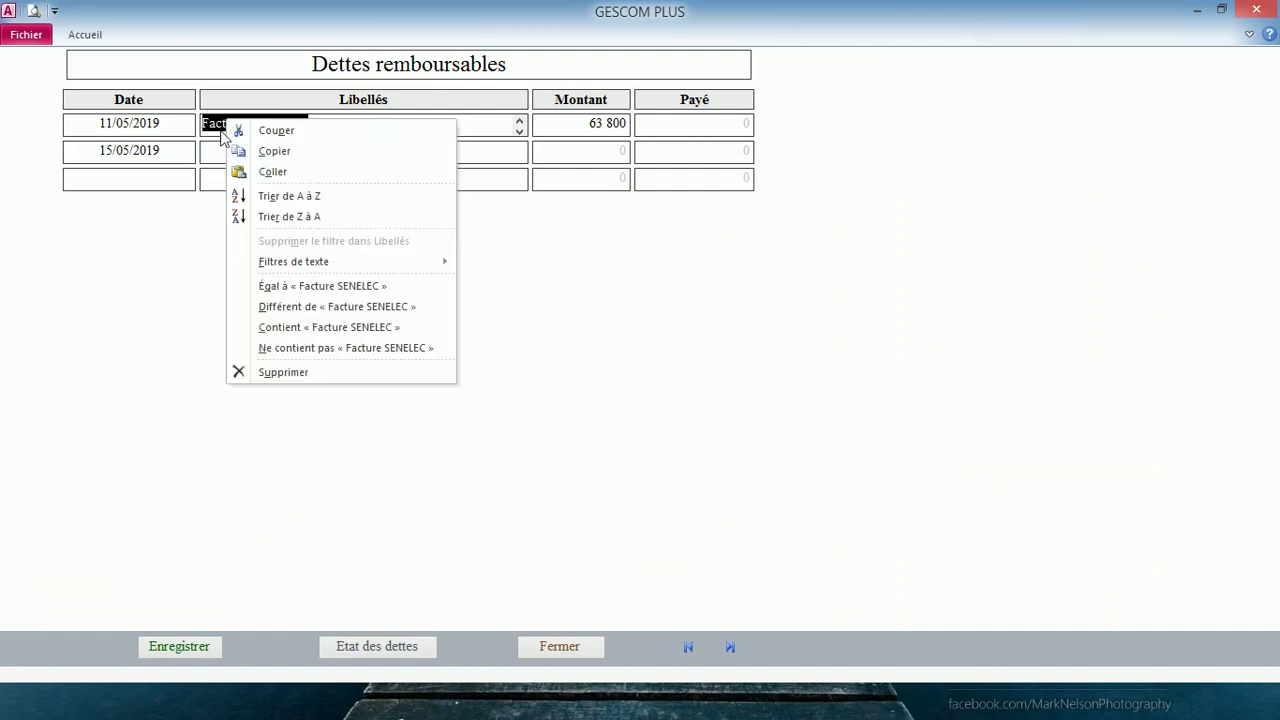
pyautogui.click(277, 151)
pyautogui.click(230, 151)
pyautogui.rightClick(243, 152)
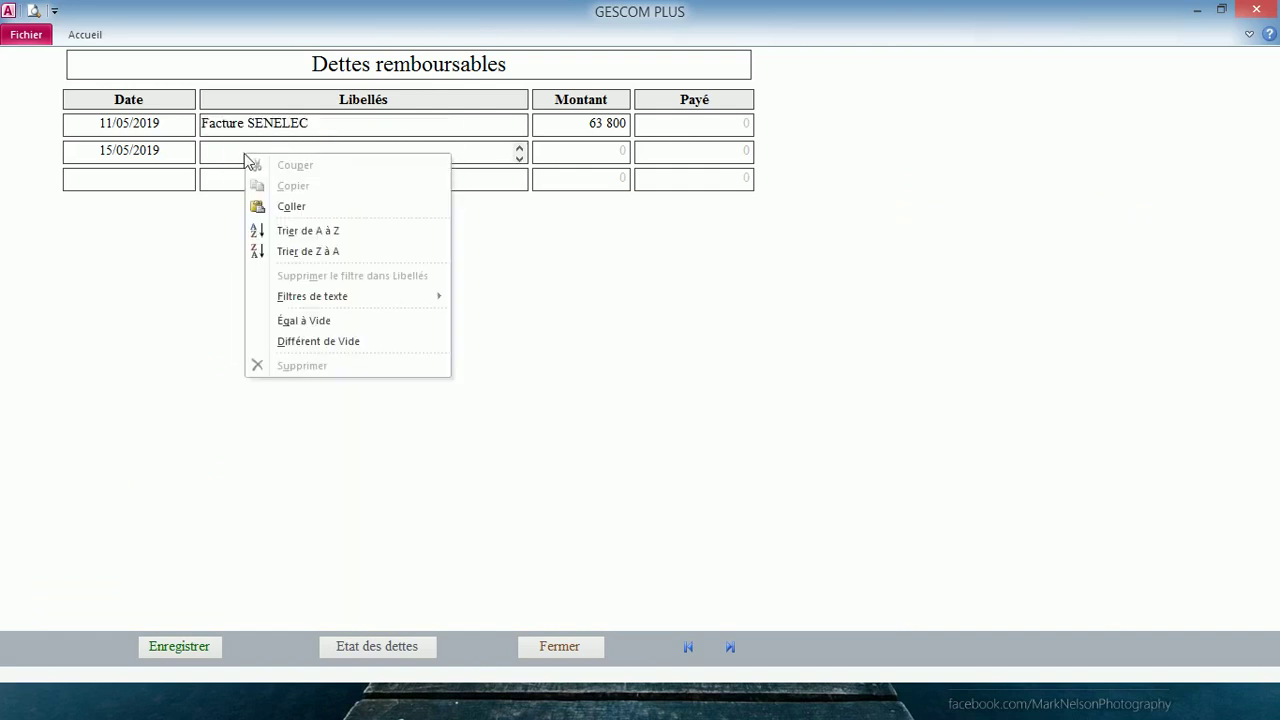
pyautogui.click(327, 208)
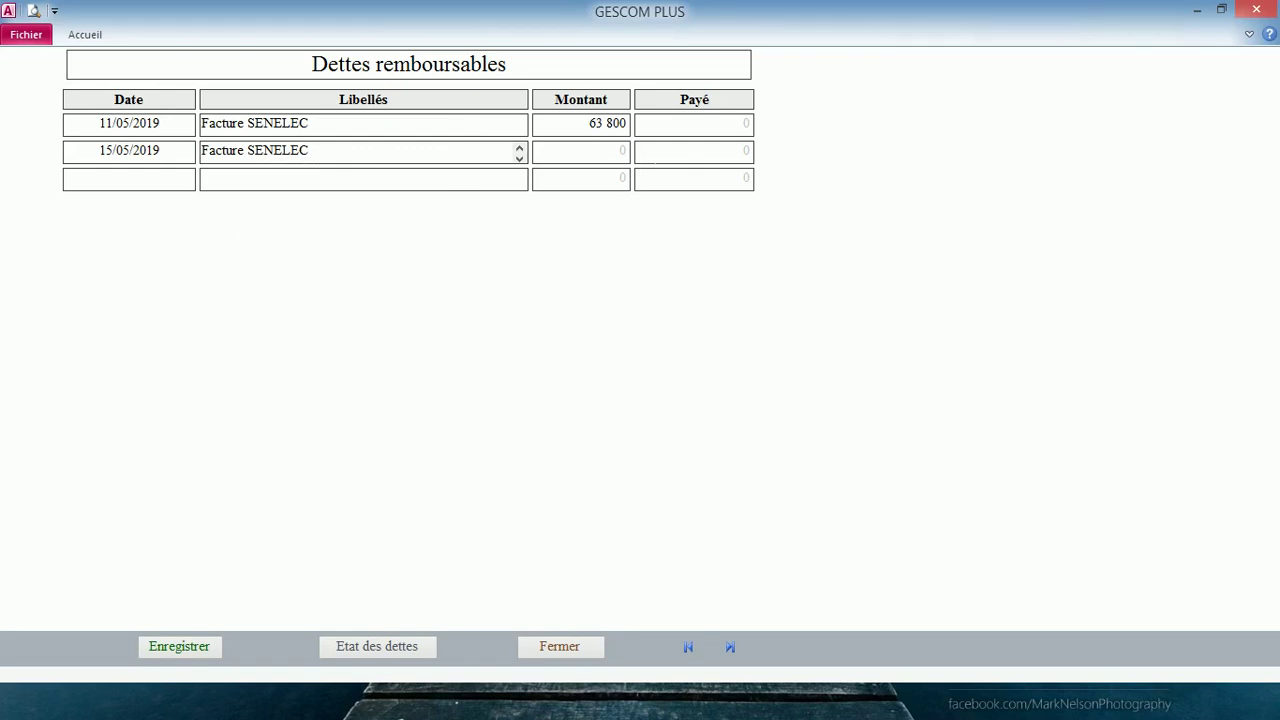
# - Enter 638 000 as the Payé amount and save the debt entries
pyautogui.click(744, 151)
pyautogui.write('638')
pyautogui.write('8')
pyautogui.press('Return')
pyautogui.click(190, 647)
# - Correct the SENELEC Payé amount from 638 000 to 63 800, save, and recheck the debt statement
pyautogui.click(357, 645)
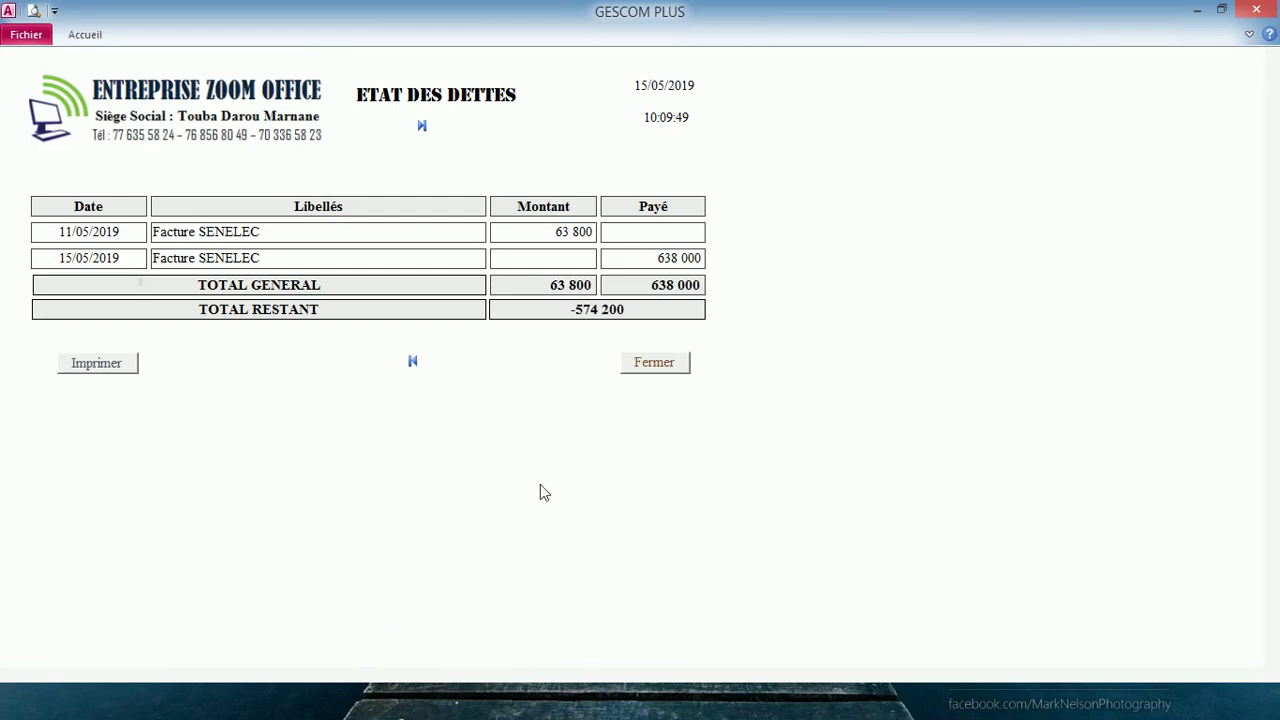
pyautogui.click(655, 364)
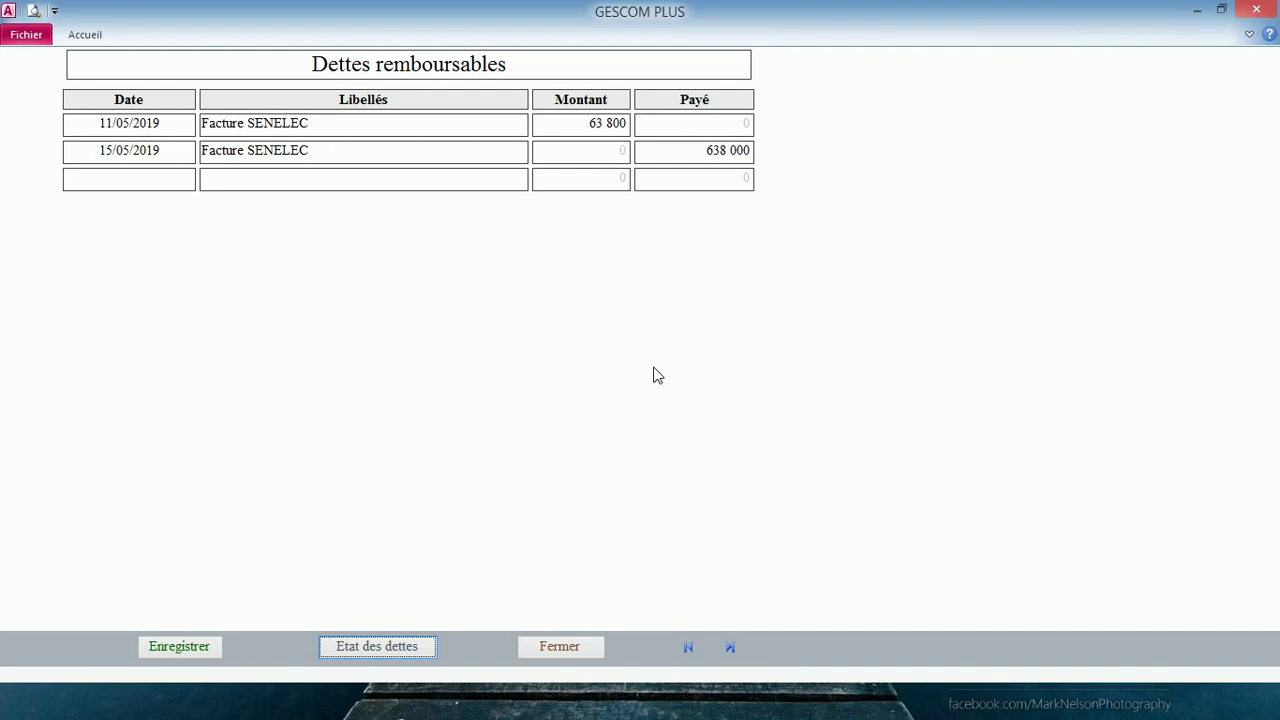
pyautogui.click(720, 150)
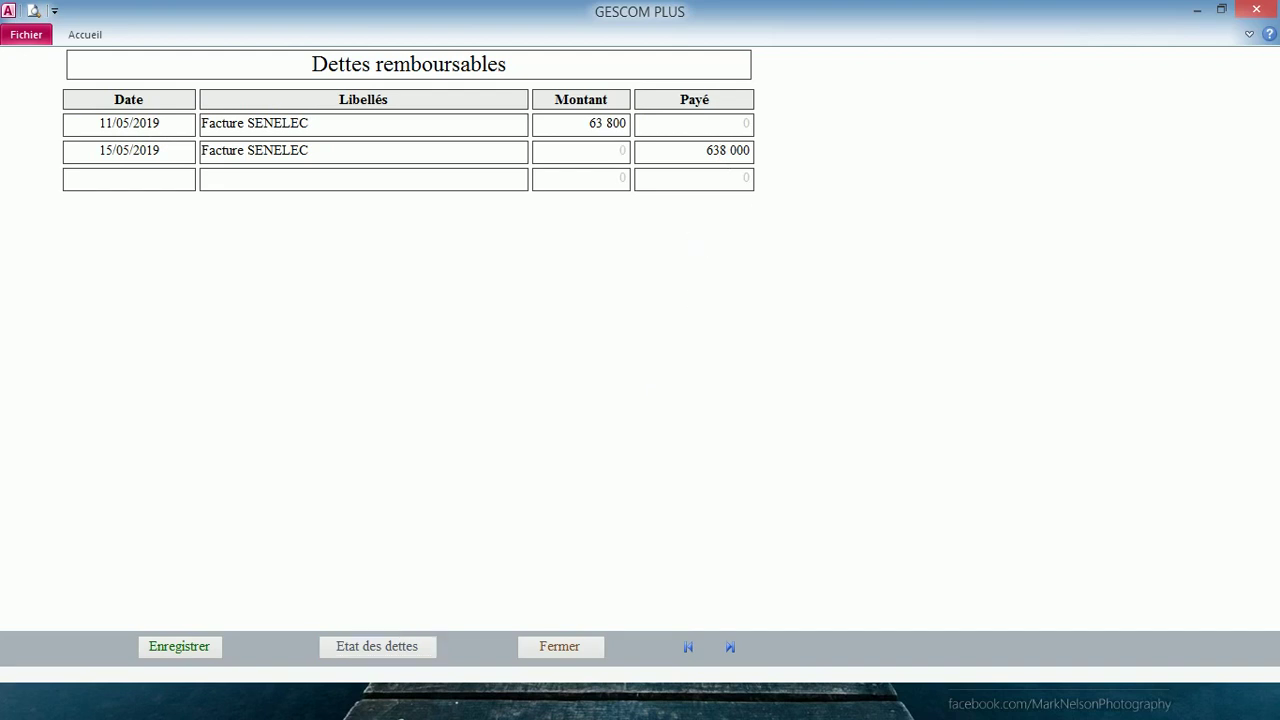
pyautogui.click(748, 150)
pyautogui.press('BackSpace')
pyautogui.press('Return')
pyautogui.click(205, 647)
pyautogui.click(380, 650)
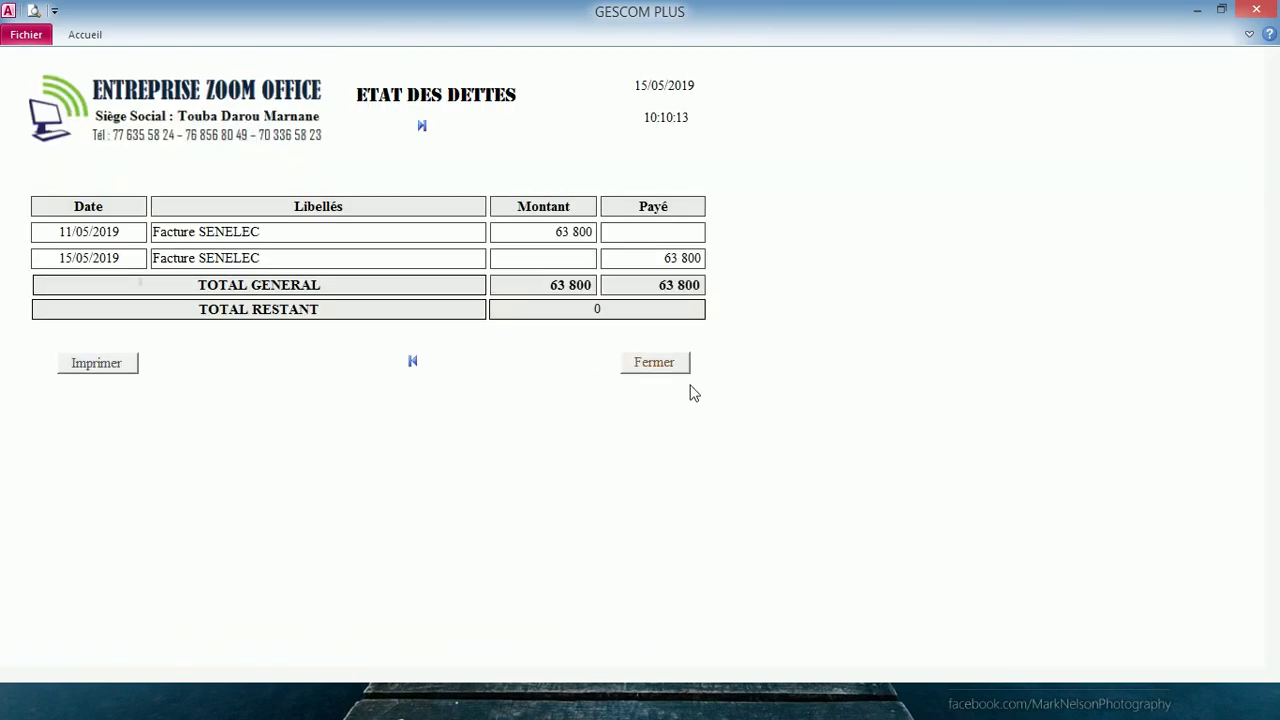
pyautogui.click(665, 366)
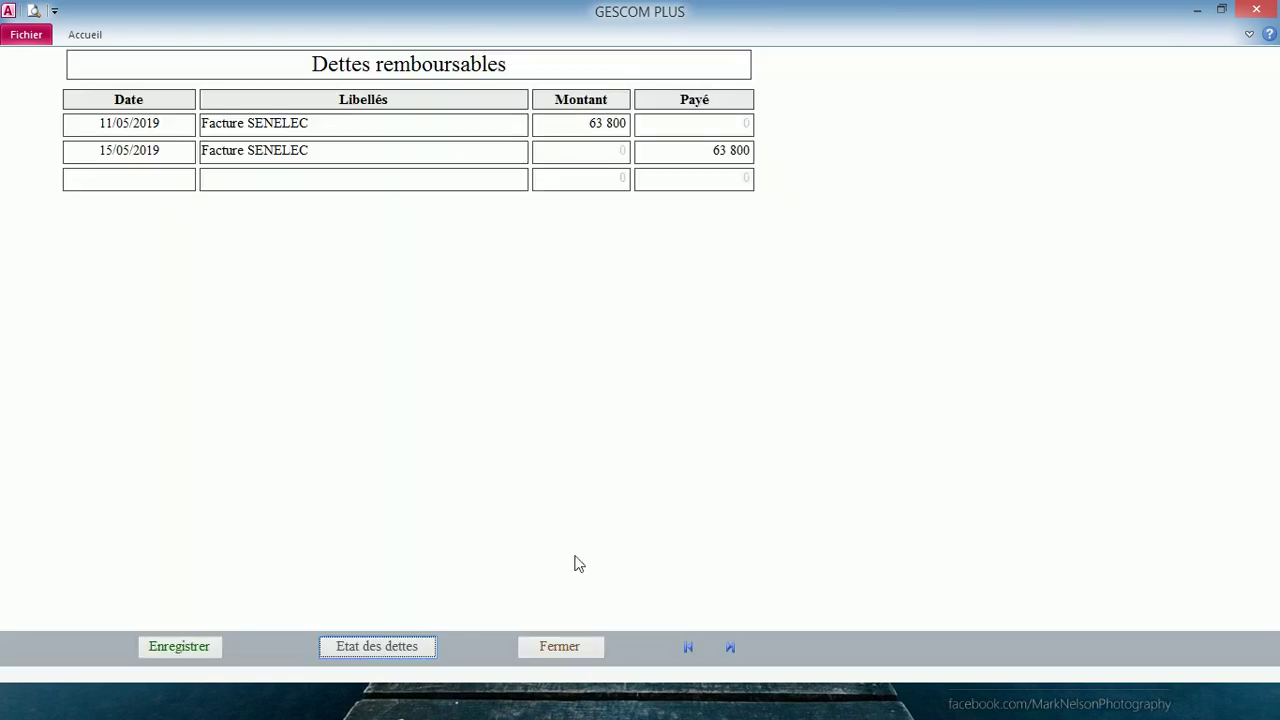
# - Open the password-protected ETAT FINAL statement showing a 1 101 850 final result, then close it
pyautogui.click(562, 645)
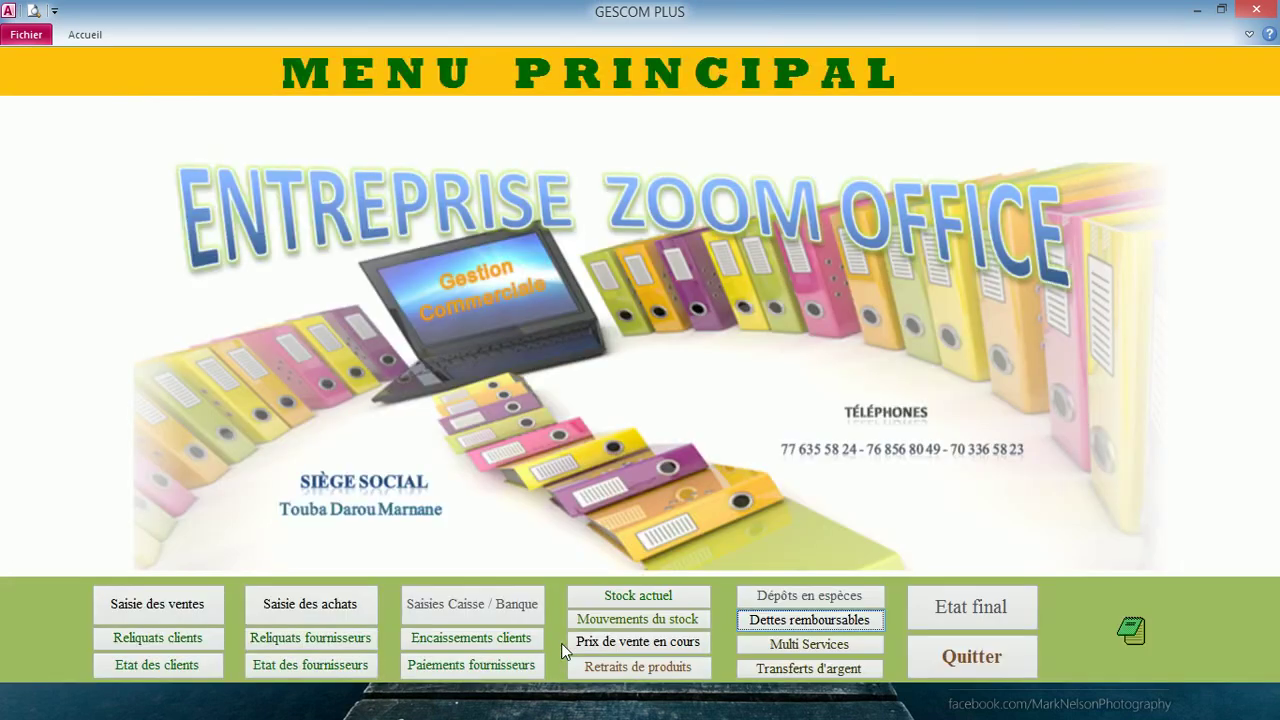
pyautogui.click(956, 617)
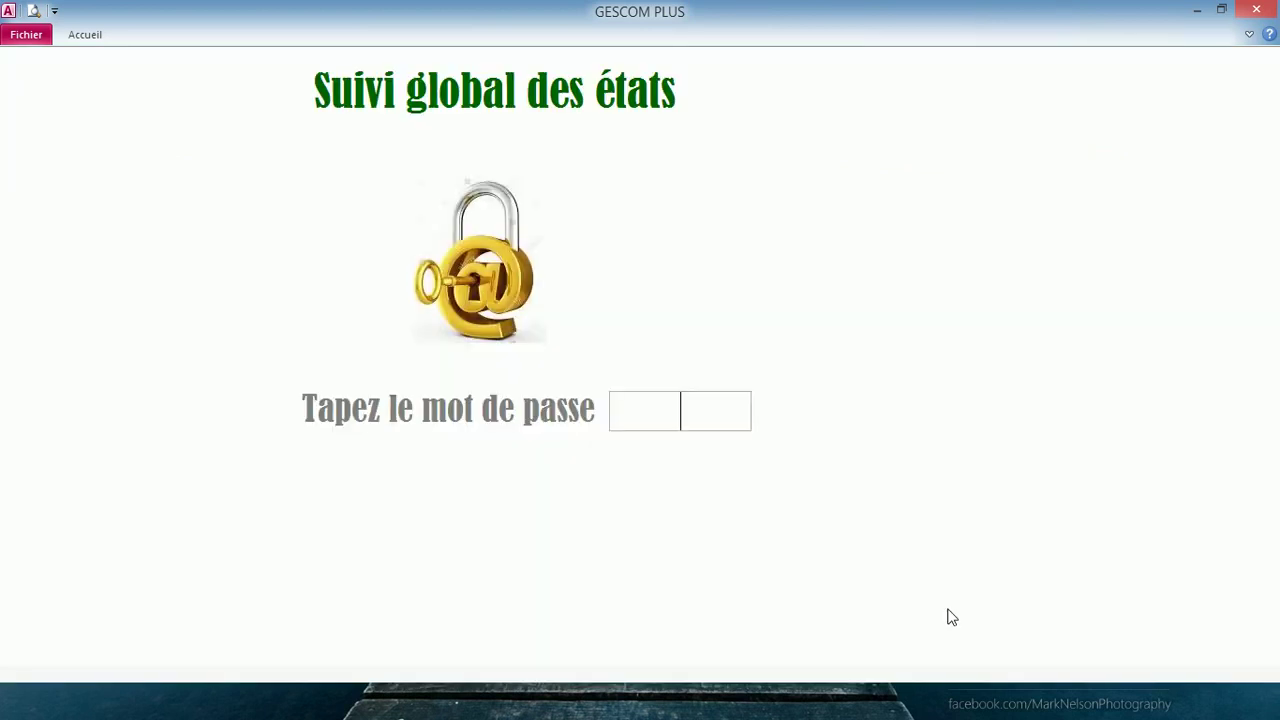
pyautogui.write('****')
pyautogui.press('Return')
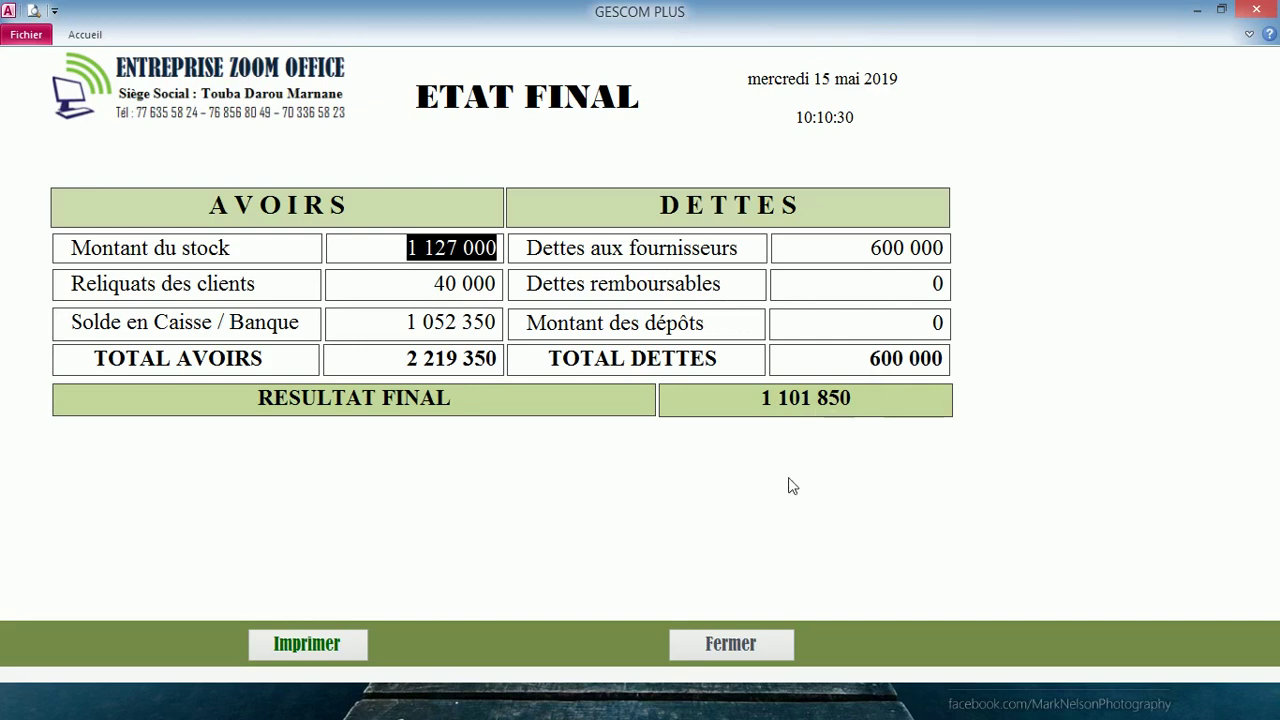
pyautogui.click(728, 646)
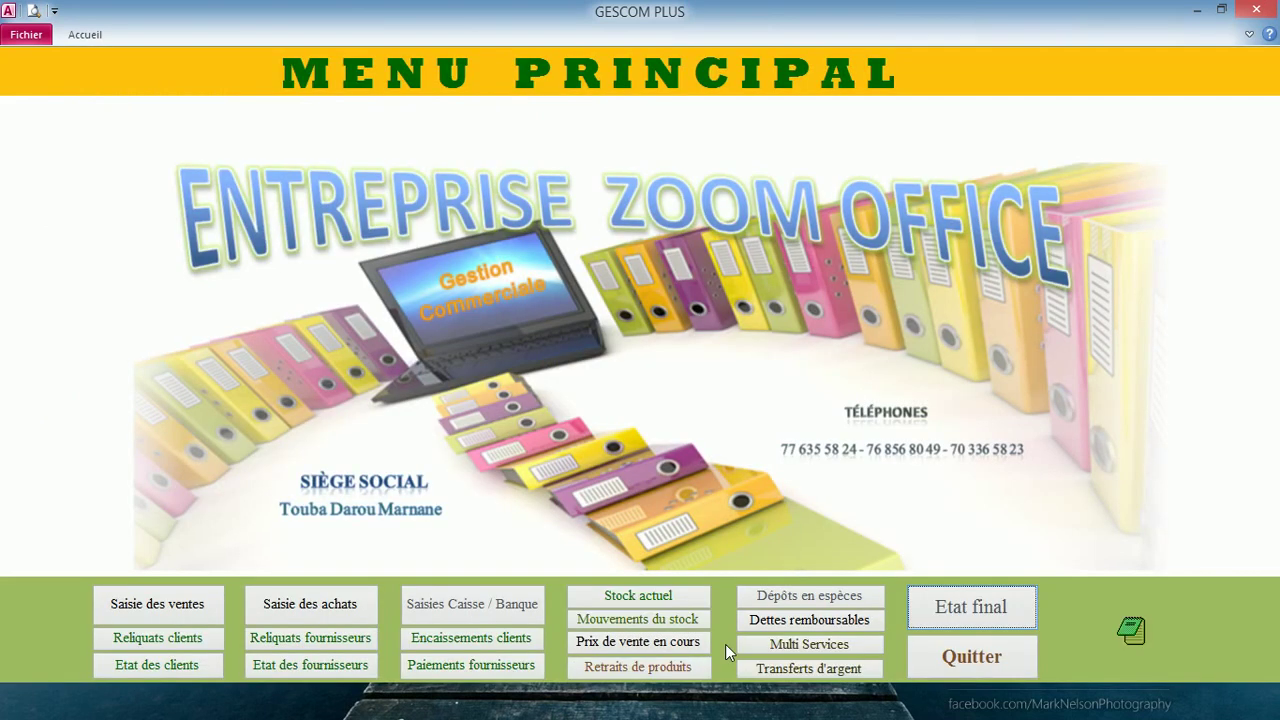
# - Review the Stock actuel report, 140 units worth 1 127 000, then close it
pyautogui.click(608, 597)
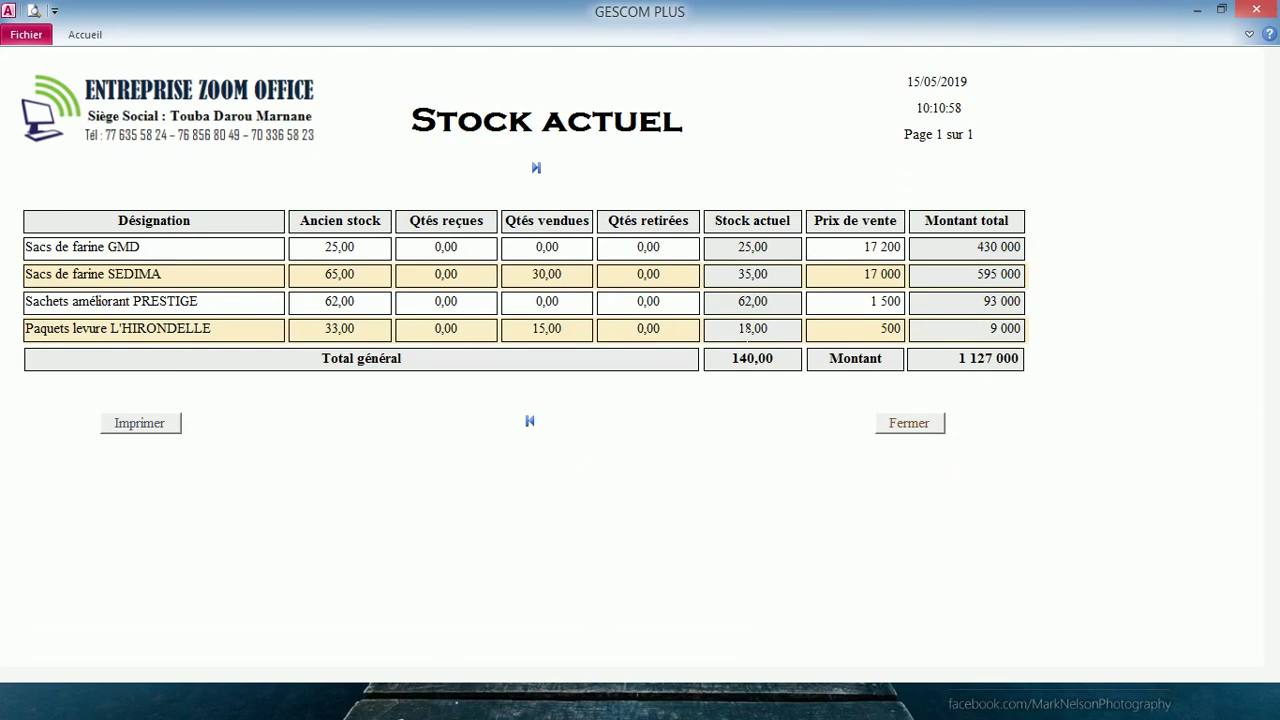
pyautogui.click(905, 425)
# - Start a purchase order dated today, delivery no. 231542, from Les grands moulins
pyautogui.click(347, 610)
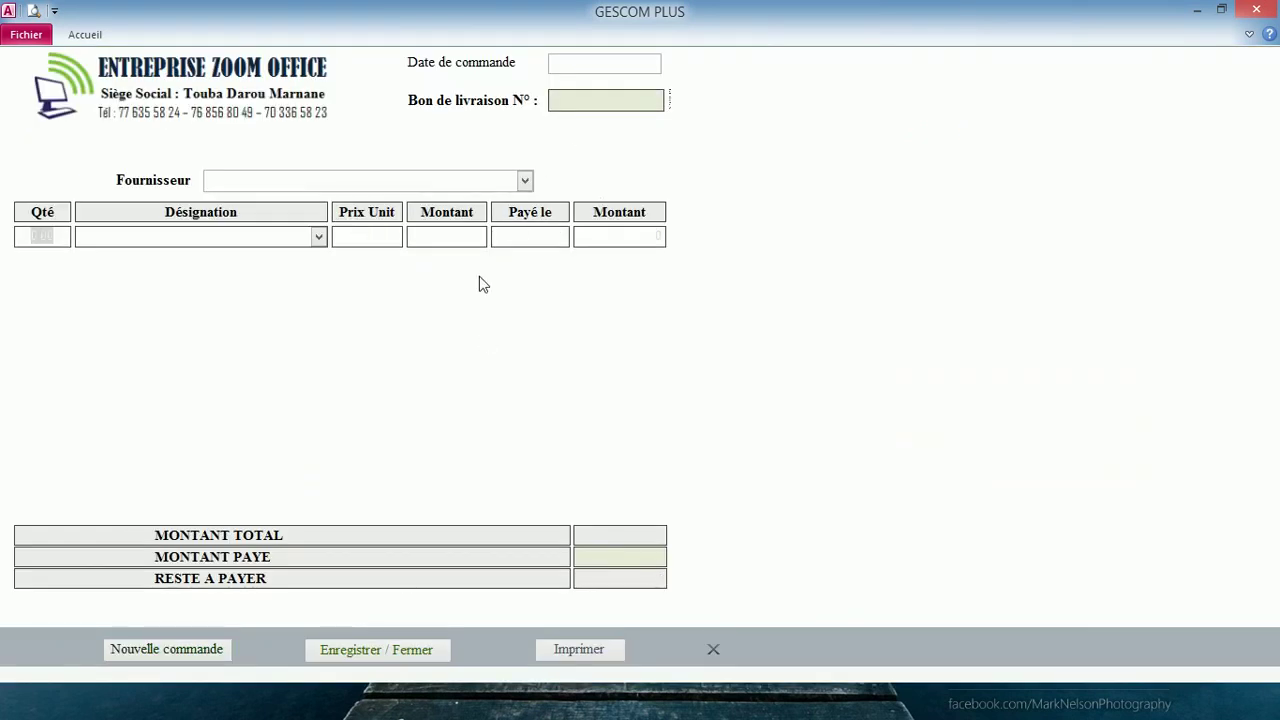
pyautogui.click(605, 63)
pyautogui.click(672, 62)
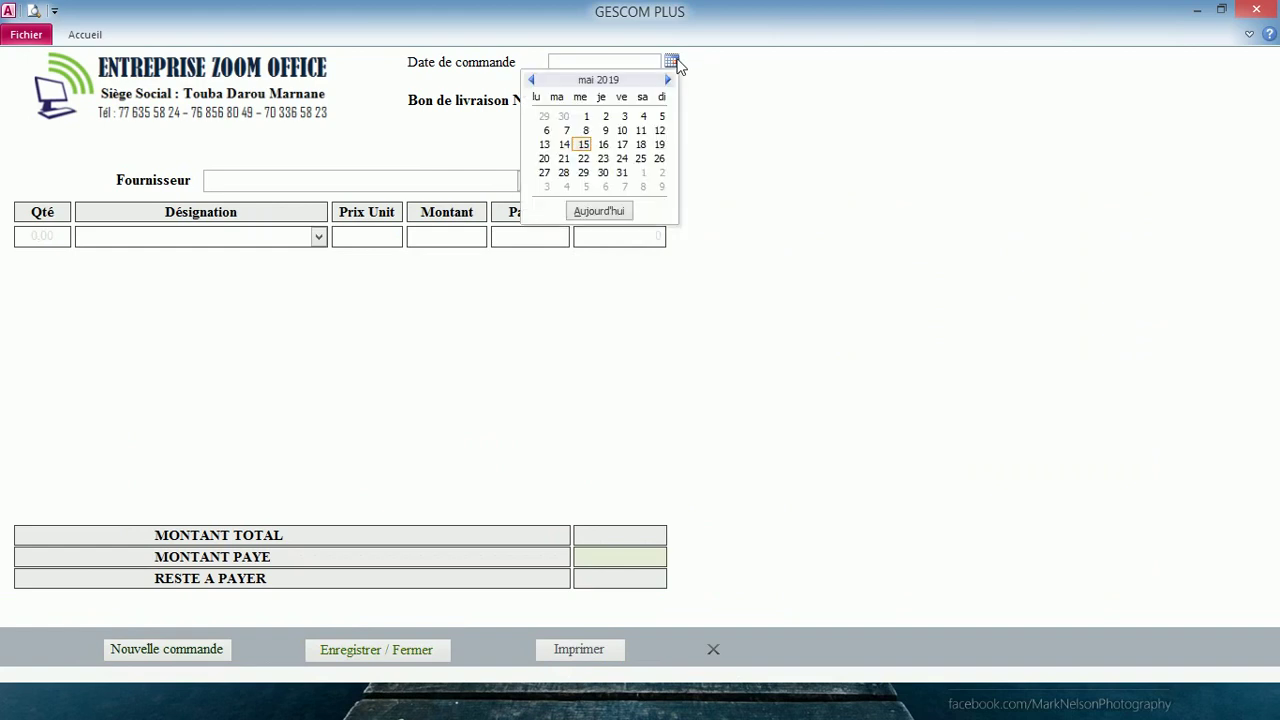
pyautogui.click(596, 211)
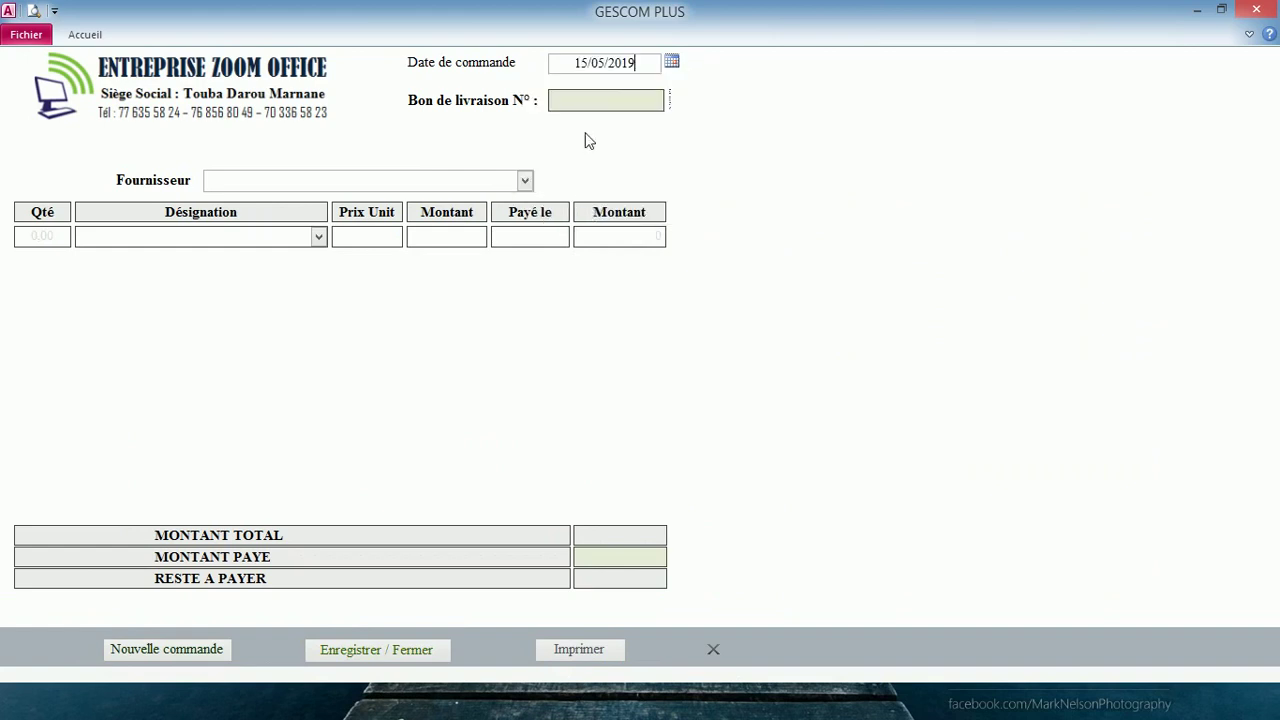
pyautogui.click(585, 97)
pyautogui.write('231542')
pyautogui.click(524, 180)
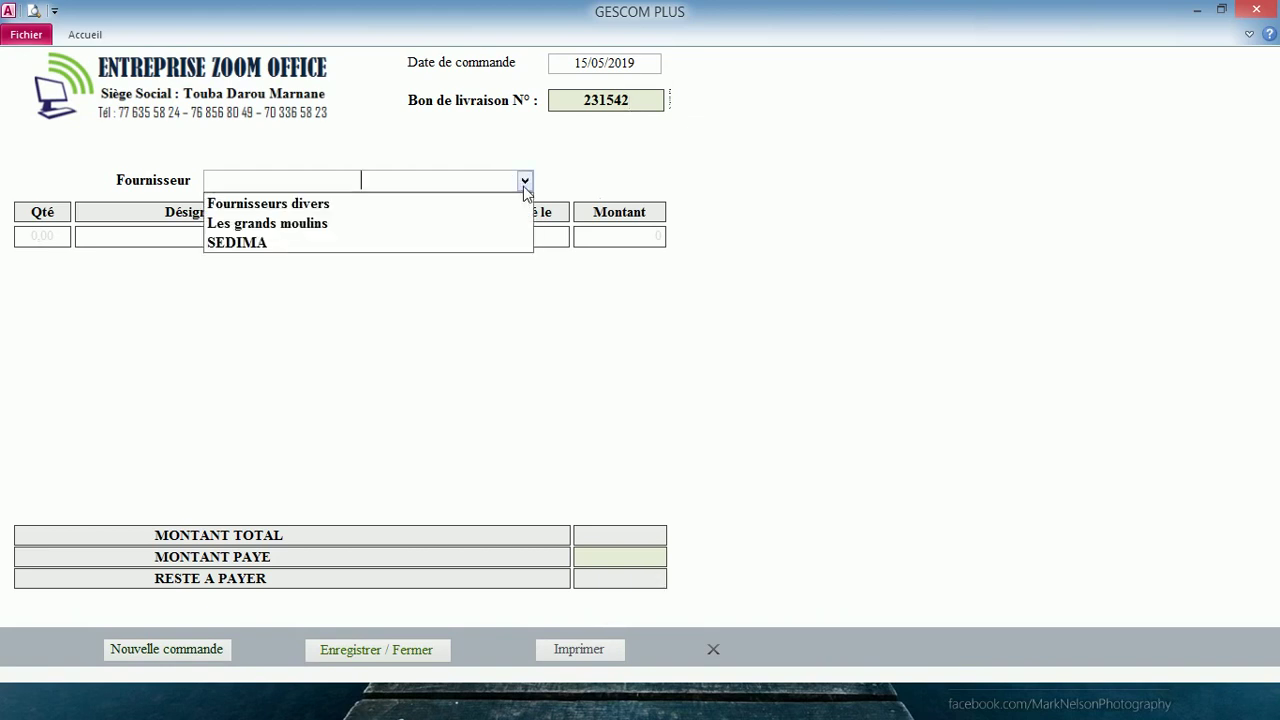
pyautogui.click(466, 223)
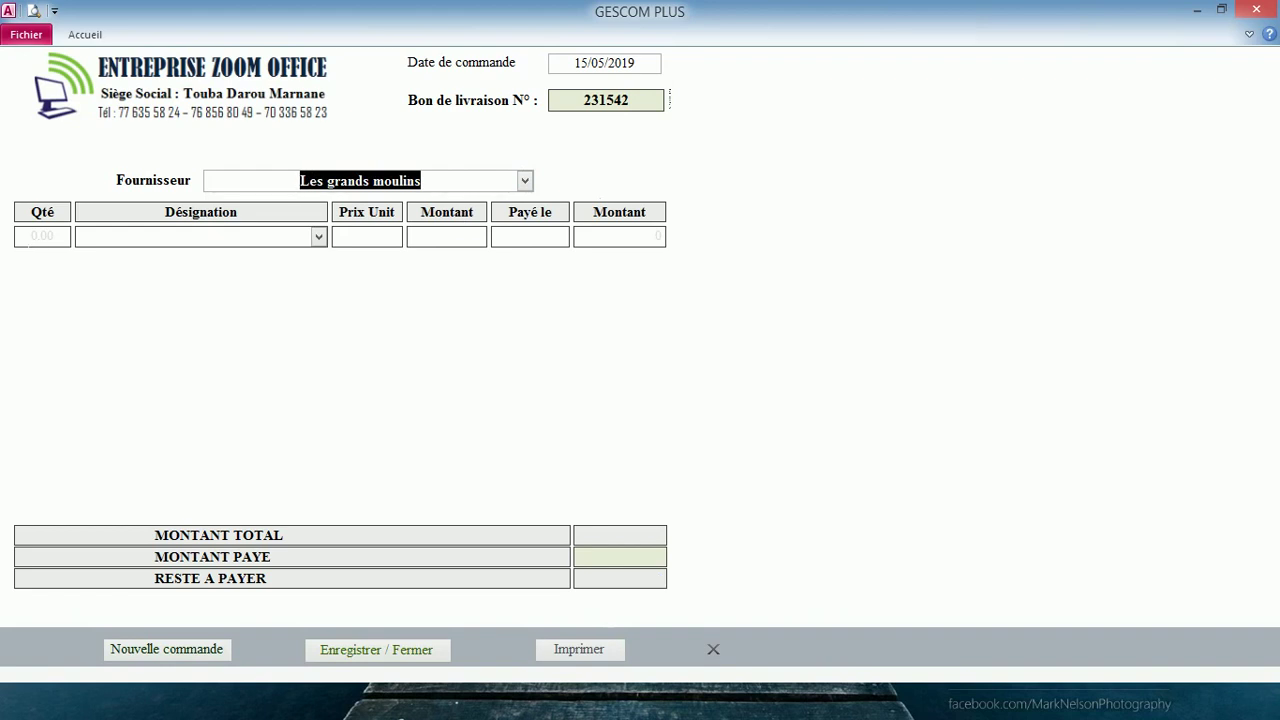
# - Add a line of 300 Sacs de farine GMD at 17 000 each
pyautogui.click(42, 236)
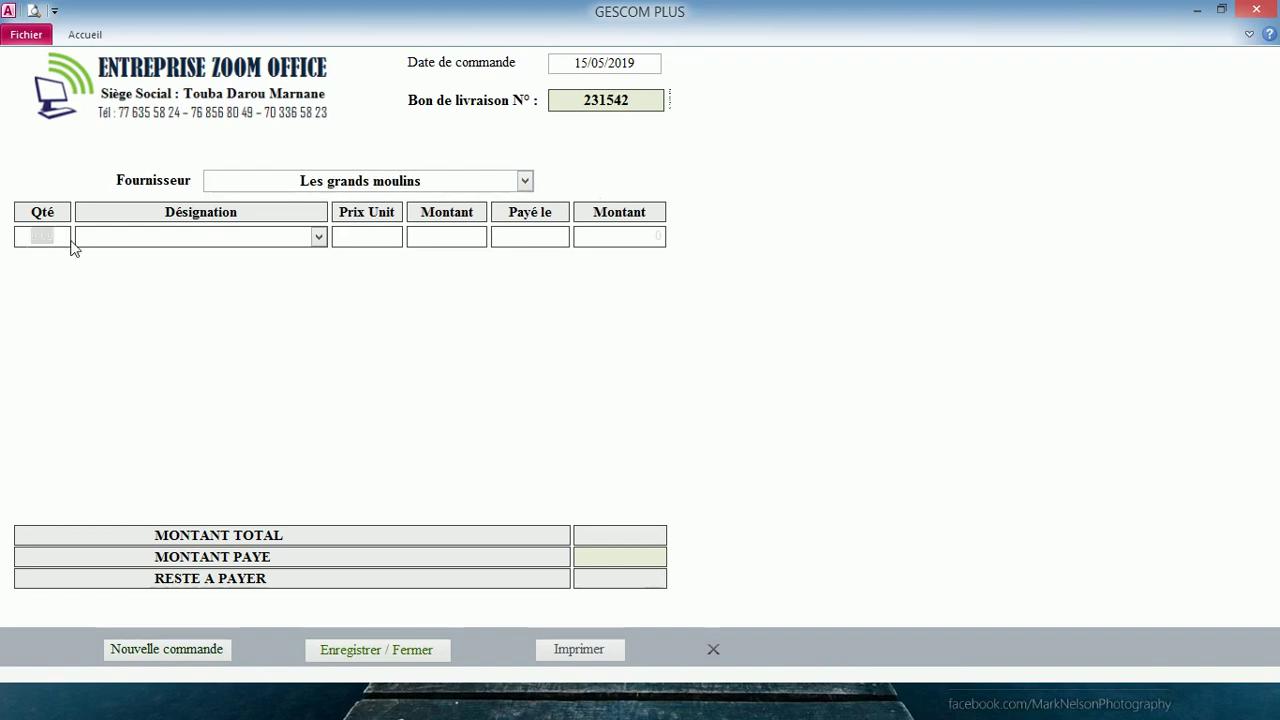
pyautogui.write('300')
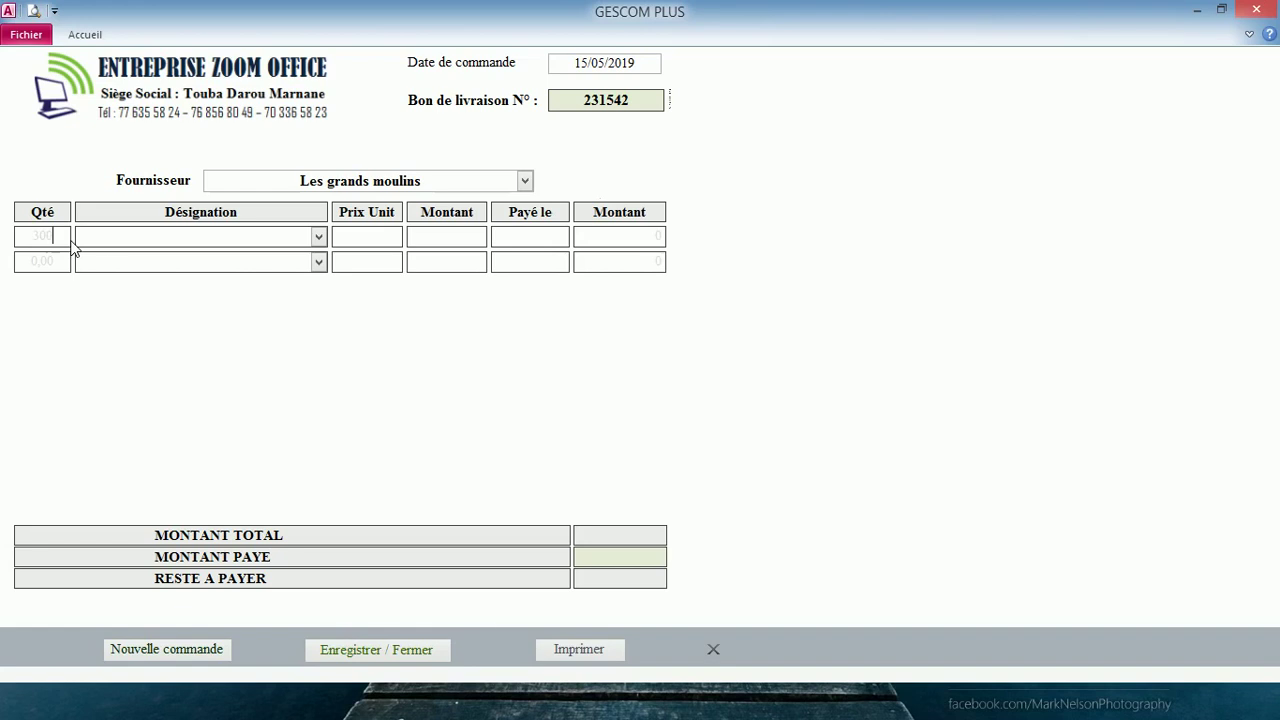
pyautogui.press('Tab')
pyautogui.click(318, 237)
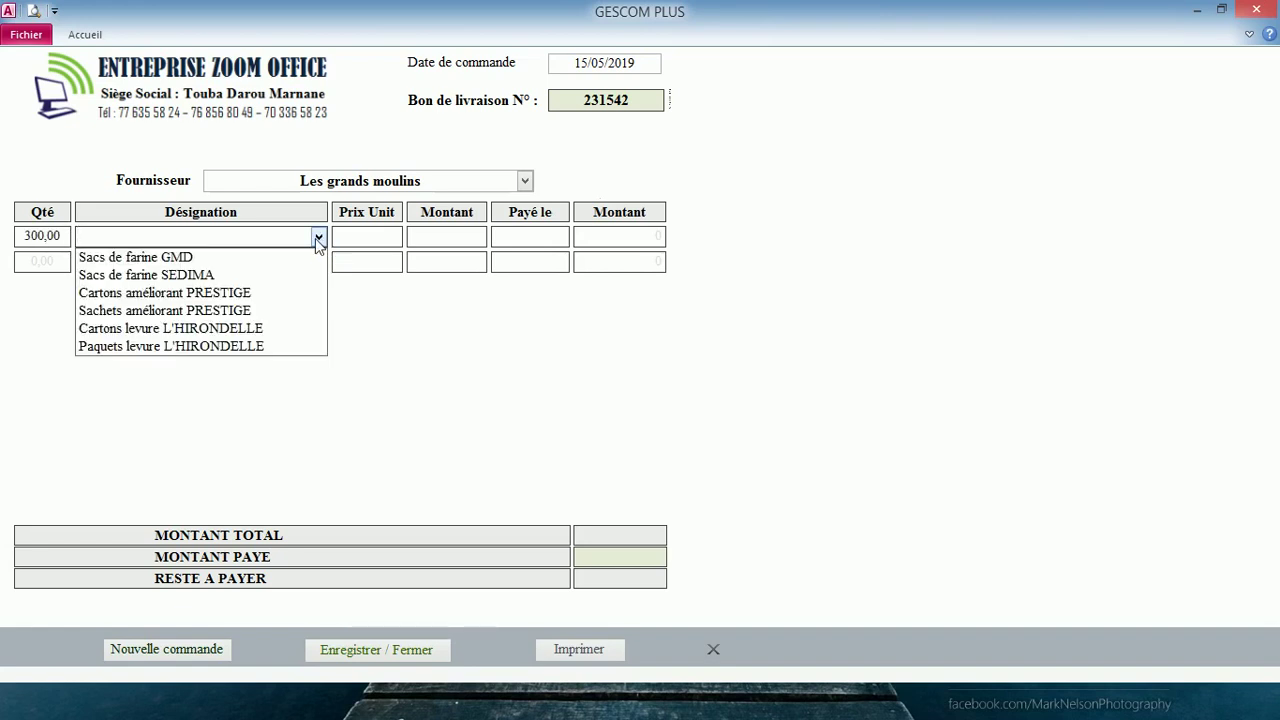
pyautogui.click(289, 257)
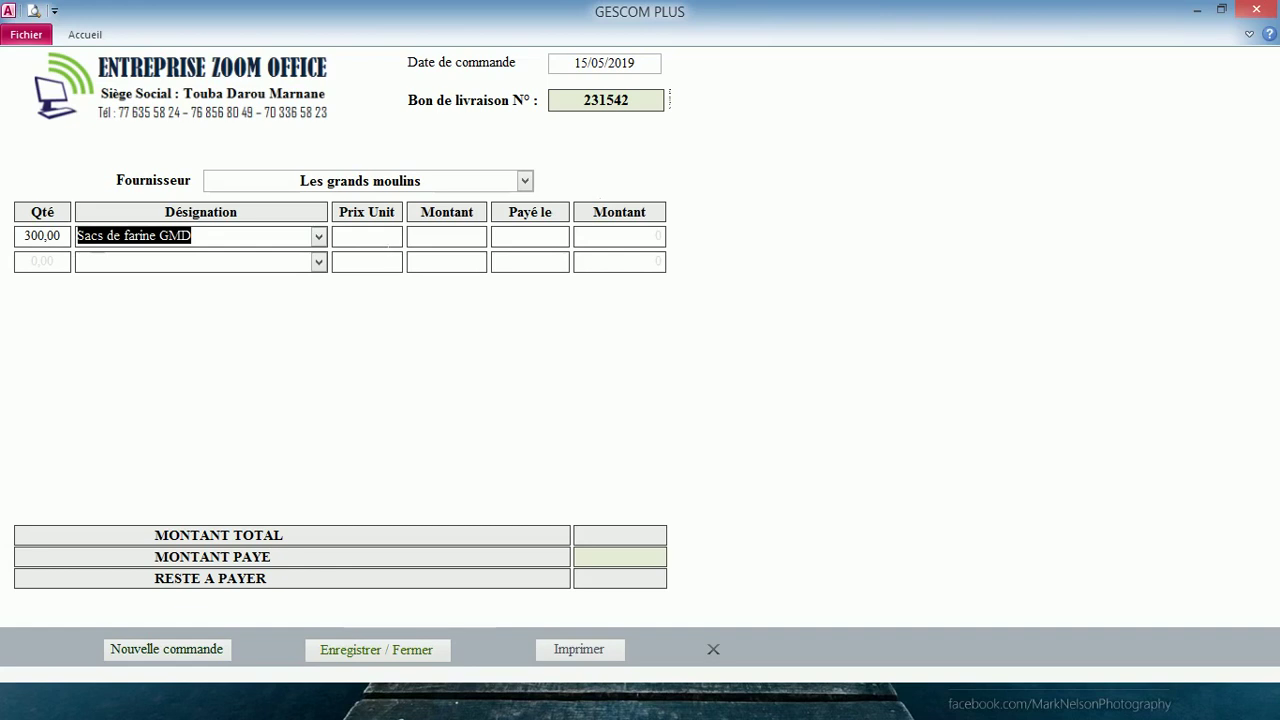
pyautogui.press('Tab')
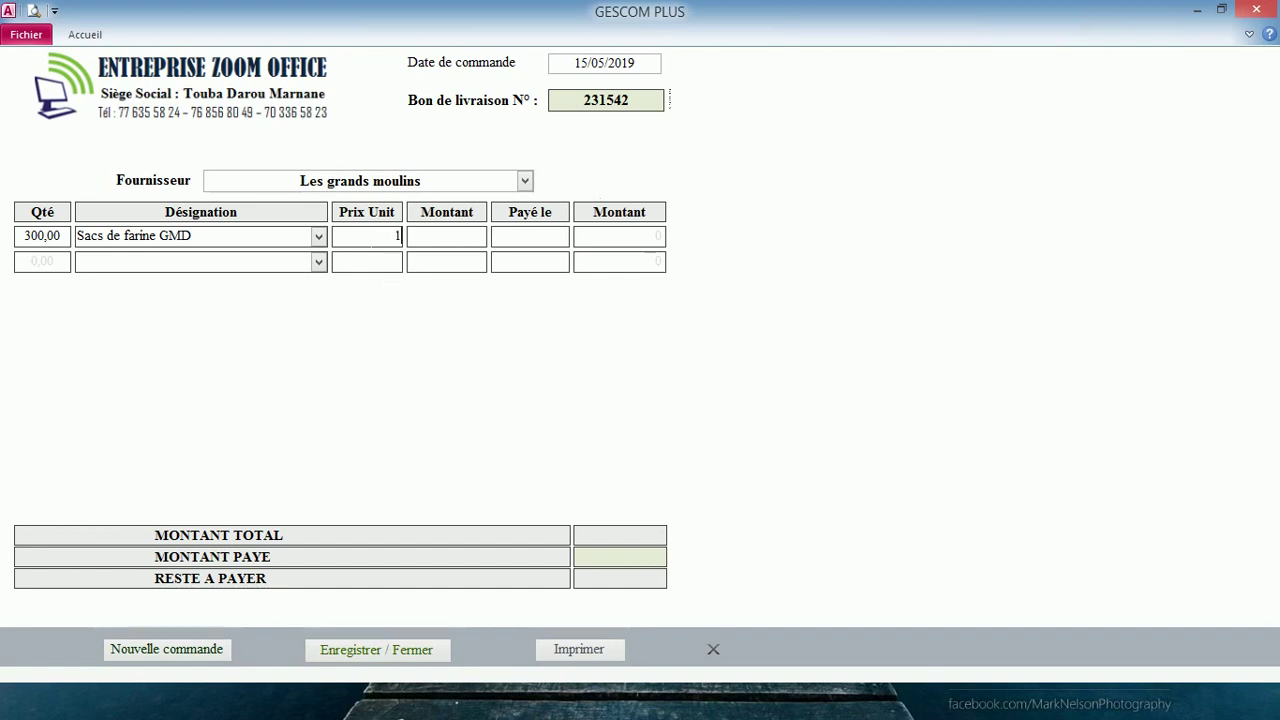
pyautogui.write('7000')
pyautogui.press('Return')
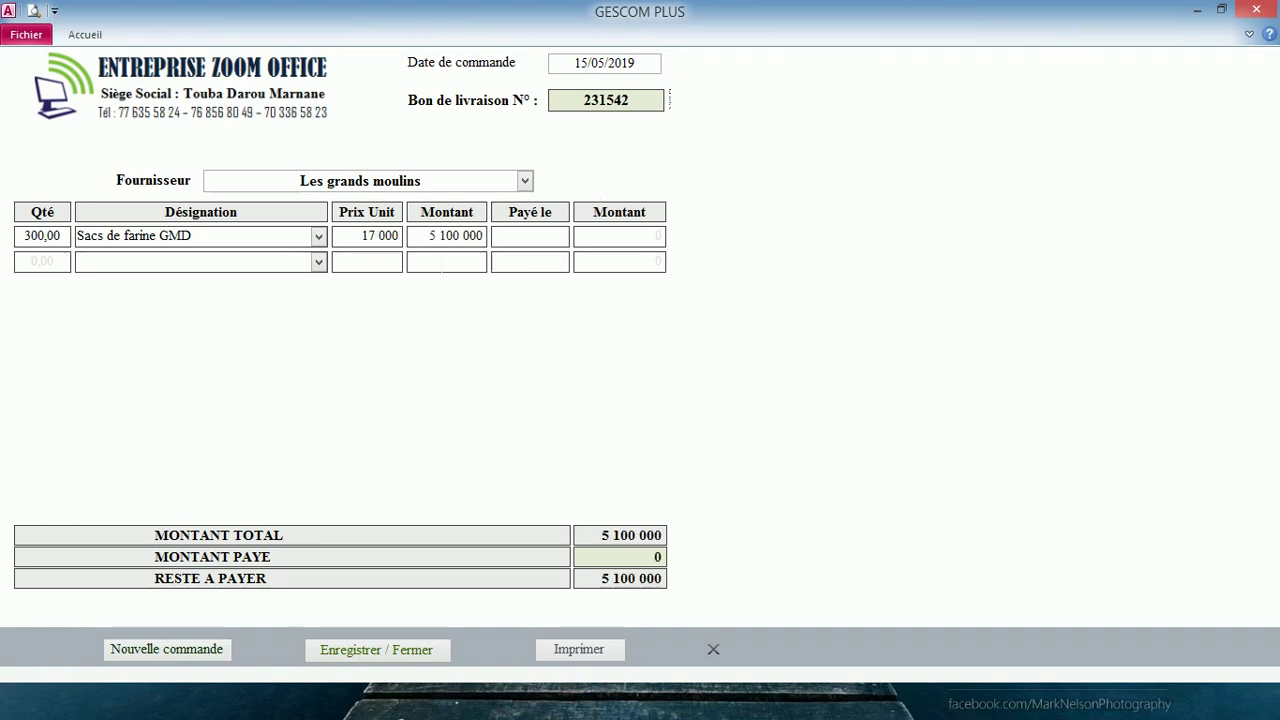
# - Leave the line's payment date empty so nothing is recorded as paid
pyautogui.click(530, 236)
pyautogui.click(580, 235)
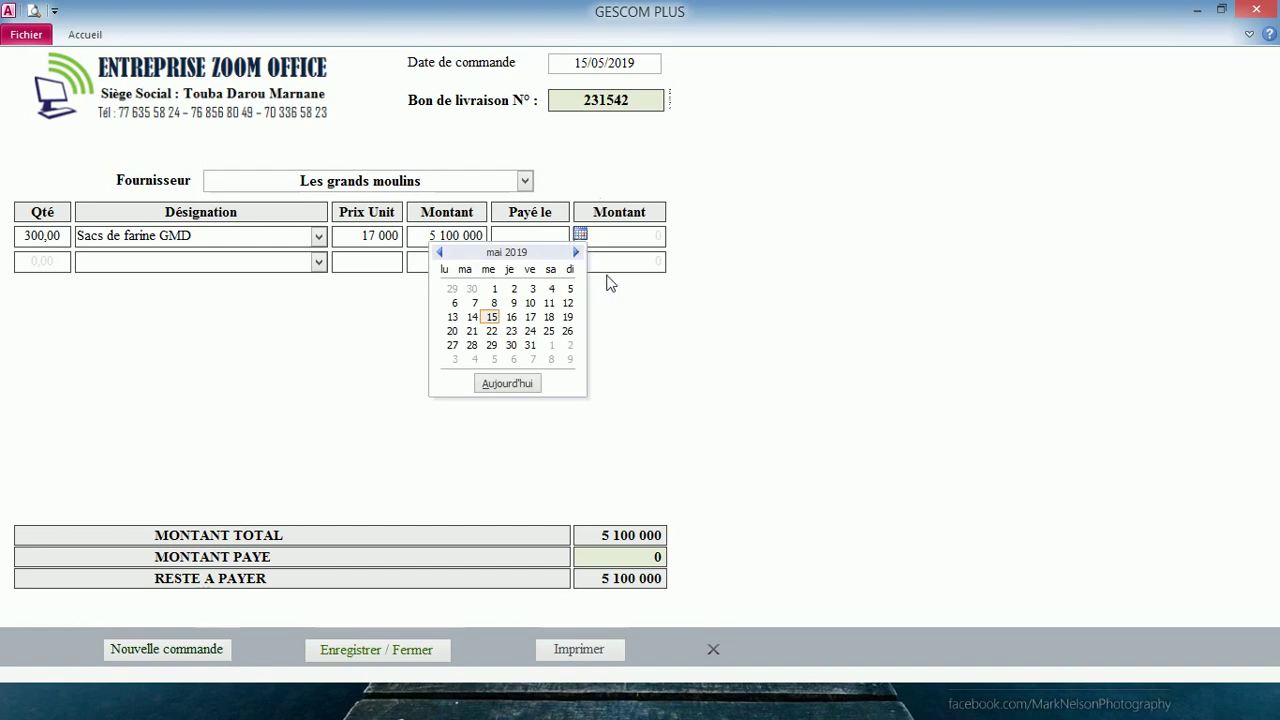
pyautogui.click(642, 312)
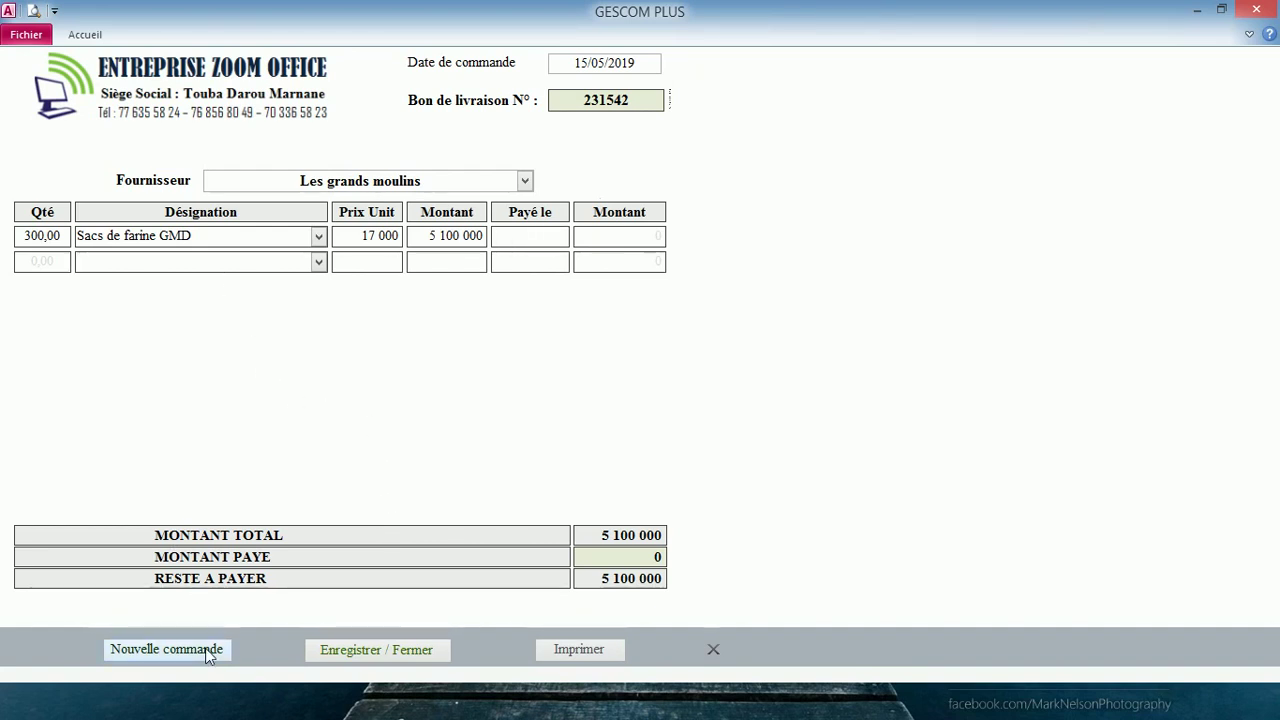
# - Start a new order dated today, delivery no. 3254228, from supplier SEDIMA
pyautogui.click(166, 649)
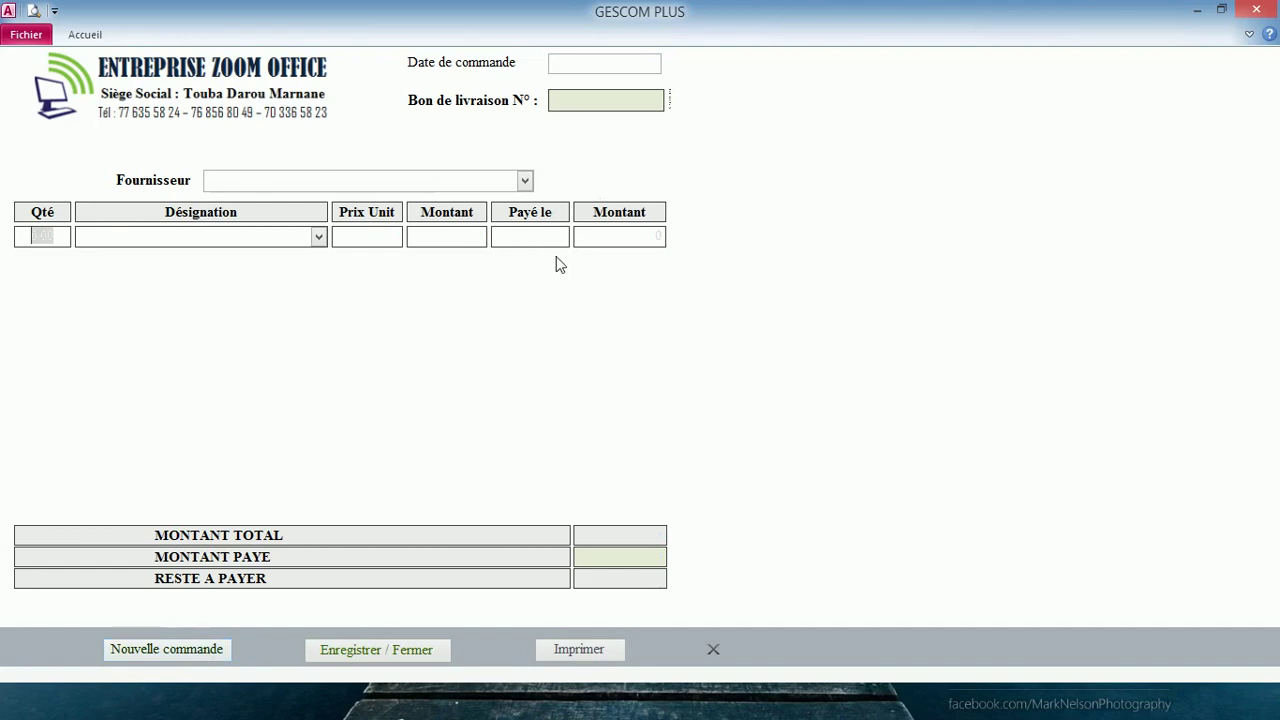
pyautogui.click(600, 63)
pyautogui.click(672, 63)
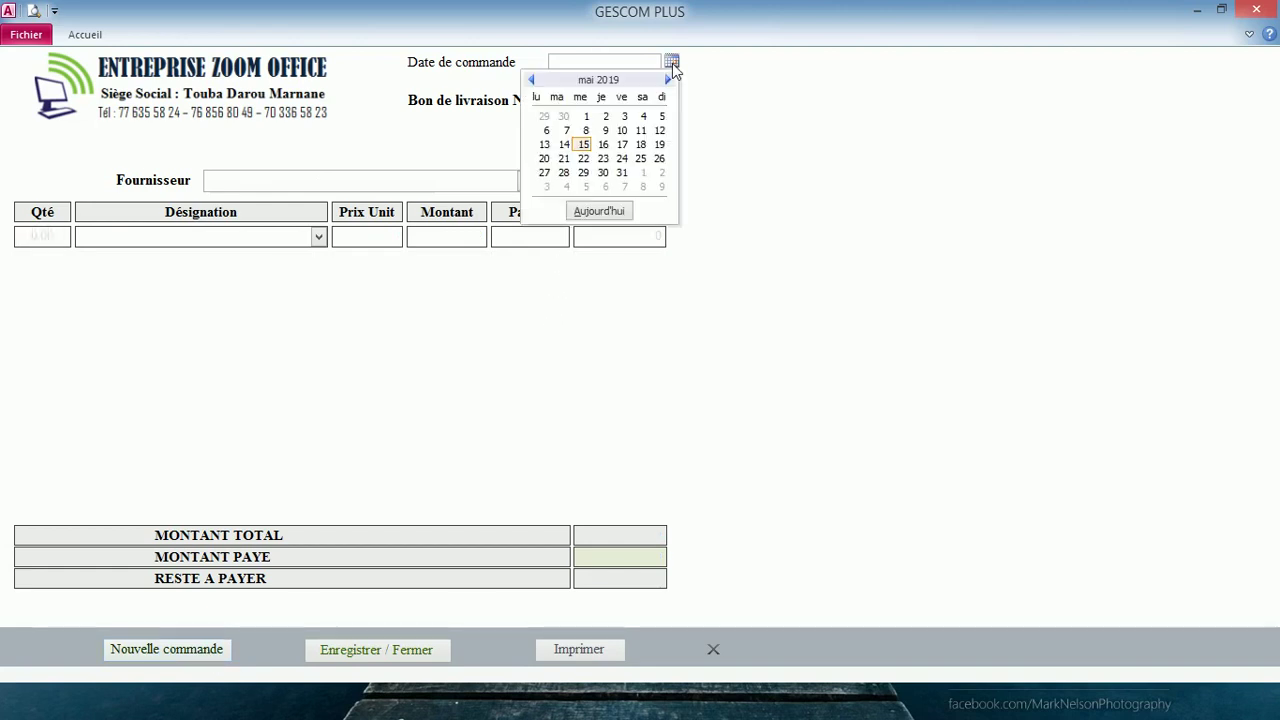
pyautogui.click(585, 213)
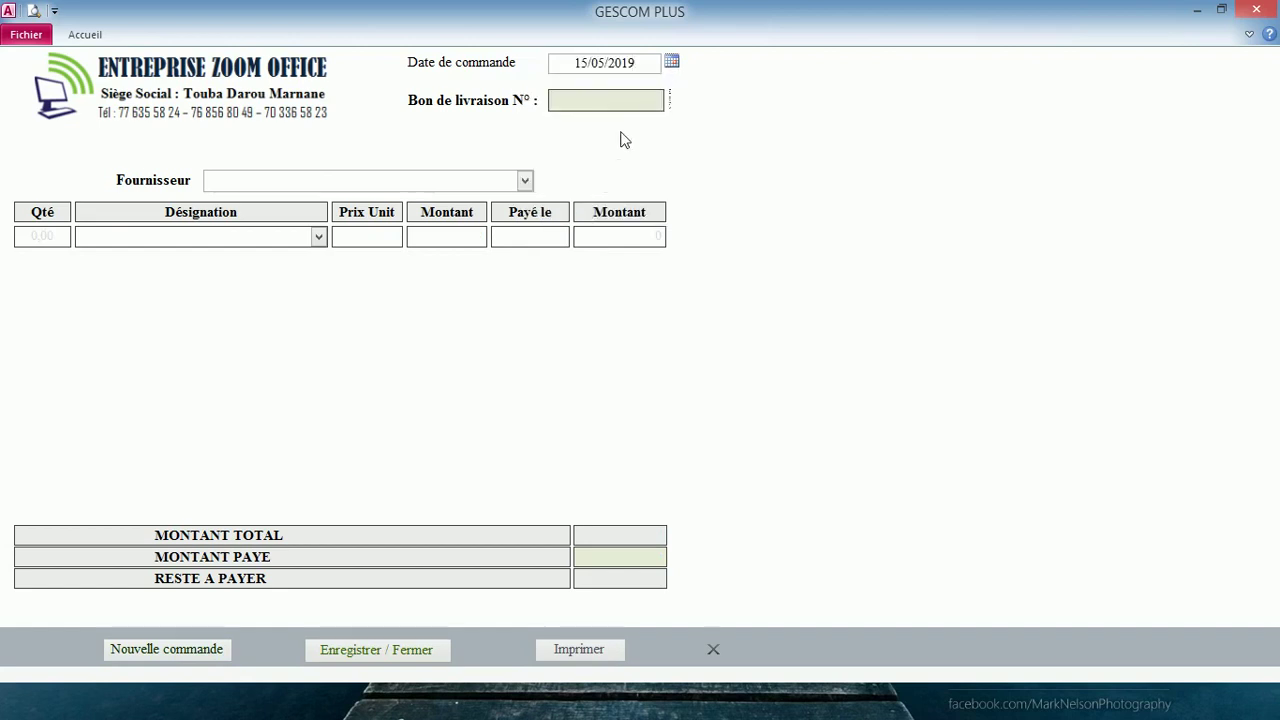
pyautogui.click(626, 99)
pyautogui.write('3254')
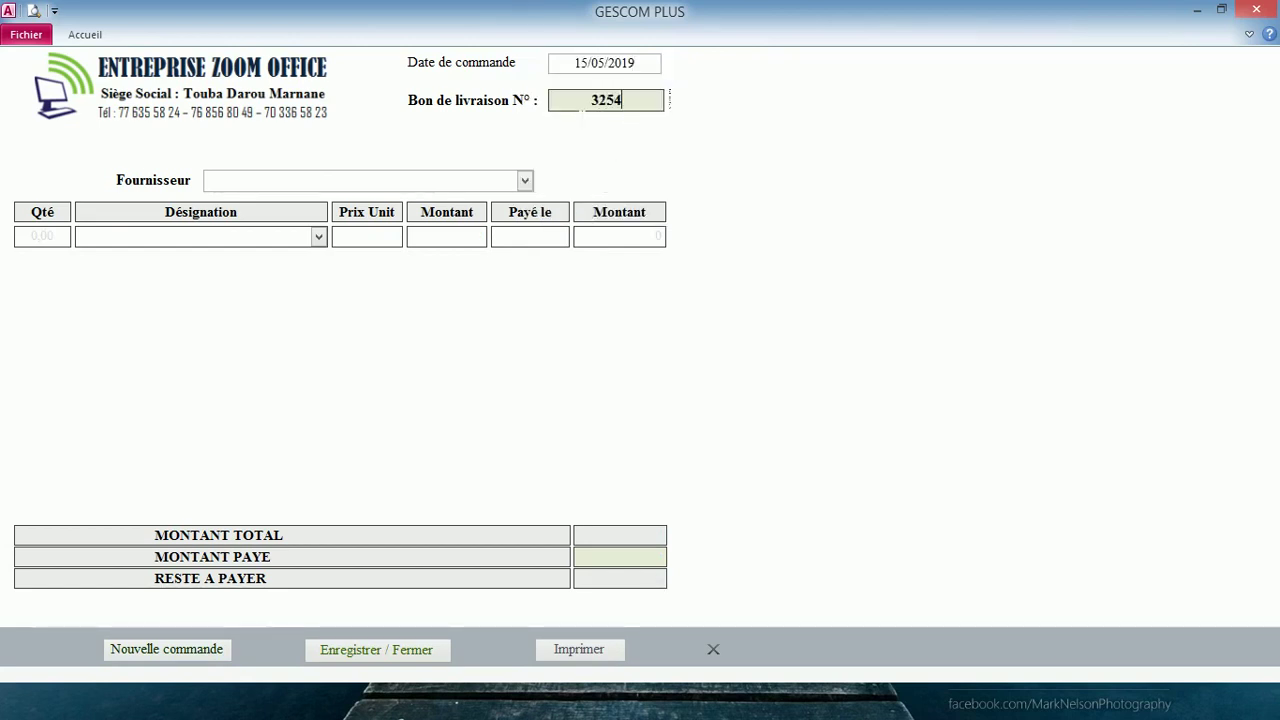
pyautogui.write('228')
pyautogui.click(525, 182)
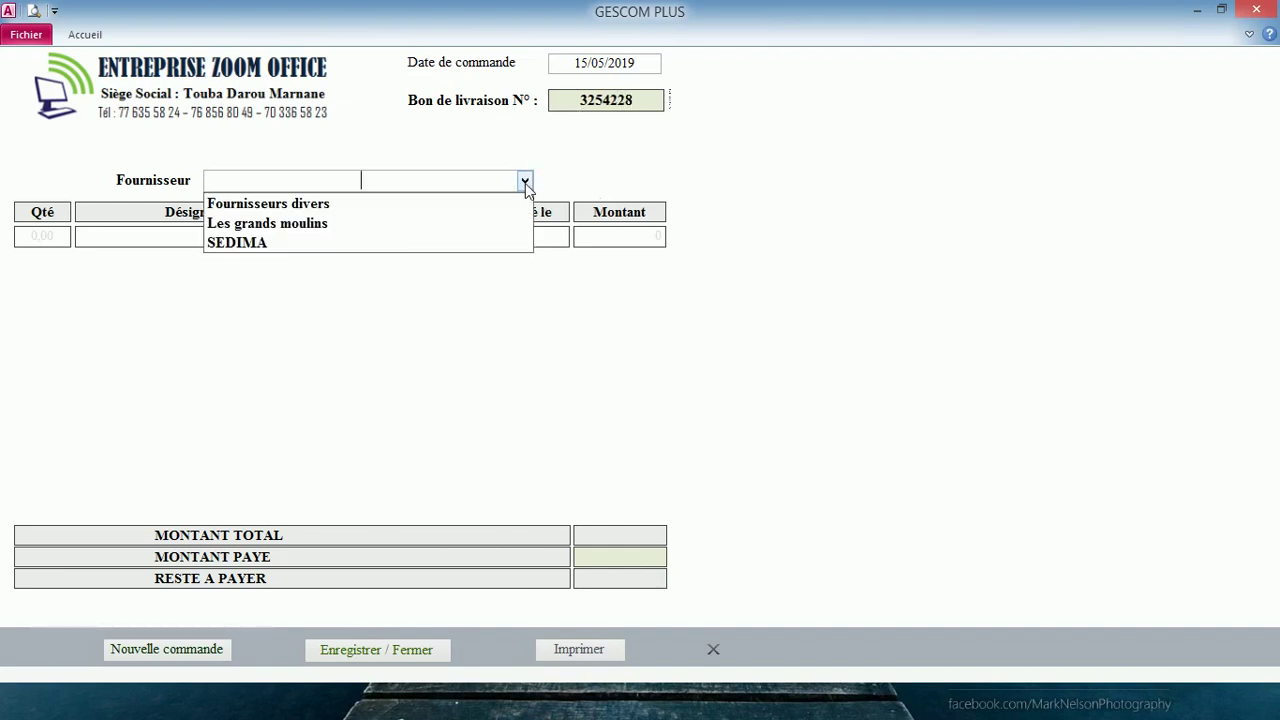
pyautogui.click(447, 243)
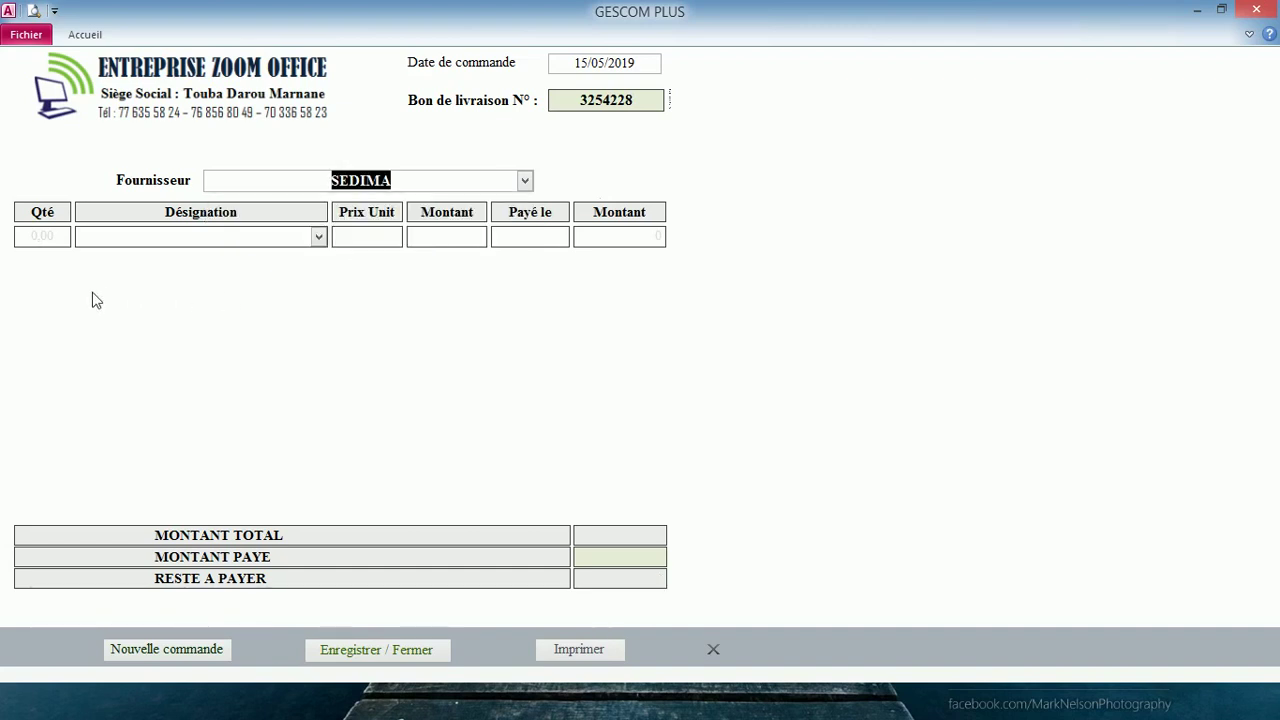
# - Add a line of 40 Paquets levure L'HIRONDELLE at 9 500 each
pyautogui.press('Tab')
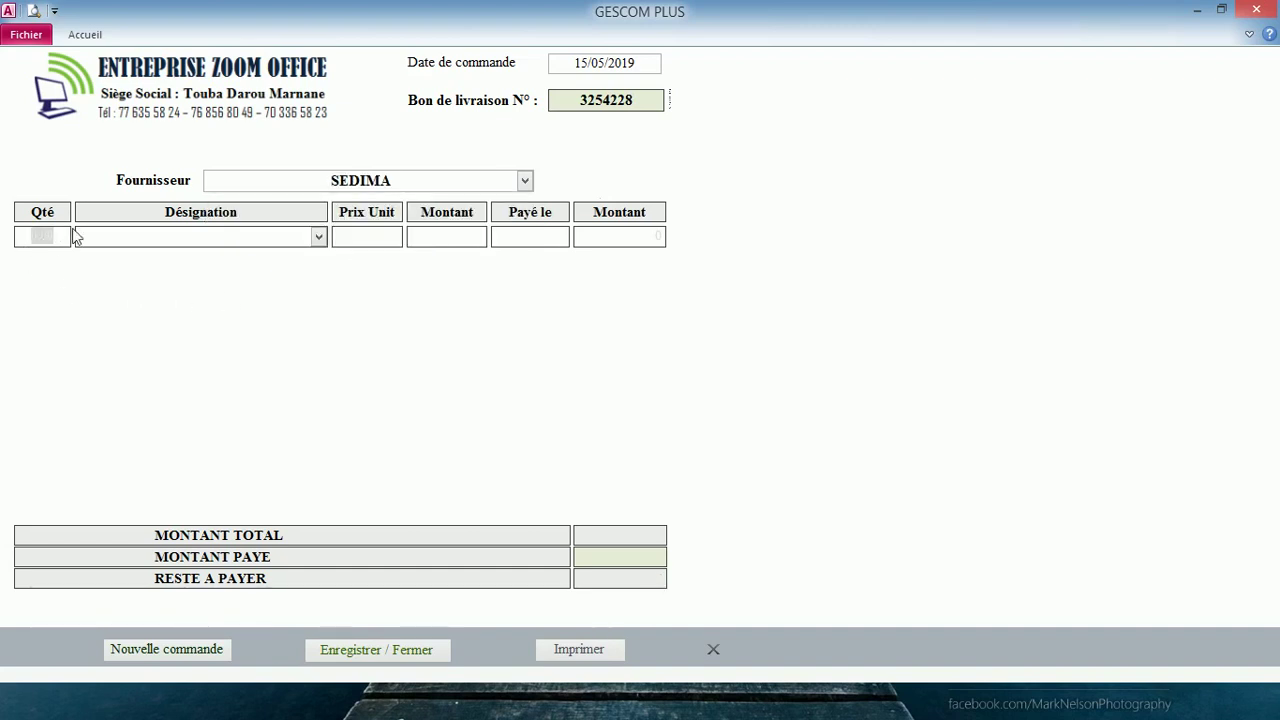
pyautogui.write('40')
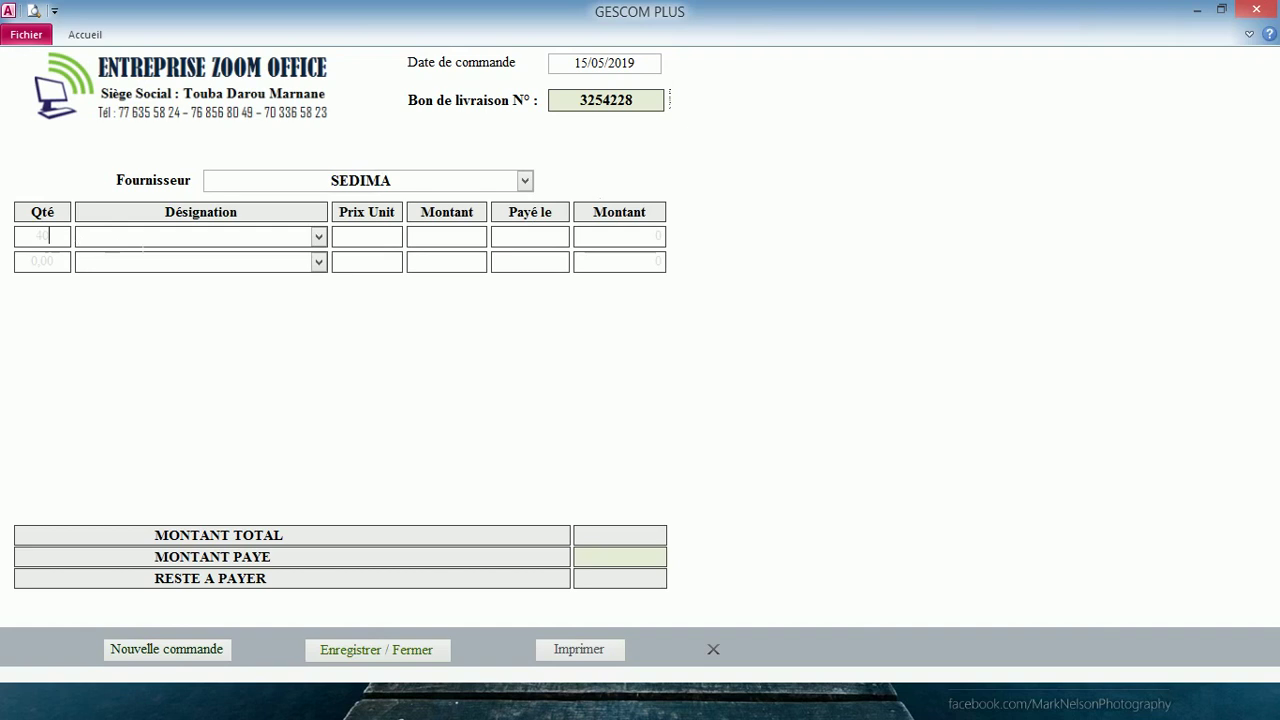
pyautogui.press('Tab')
pyautogui.click(317, 238)
pyautogui.click(286, 346)
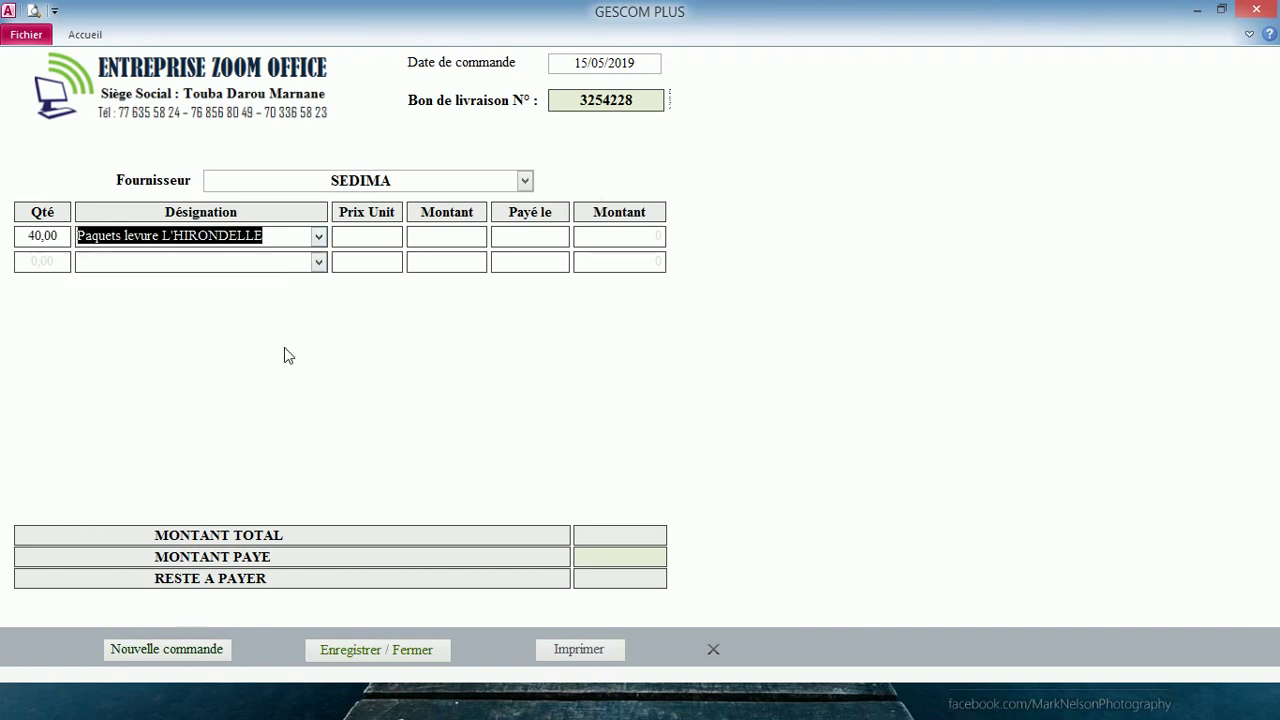
pyautogui.click(367, 236)
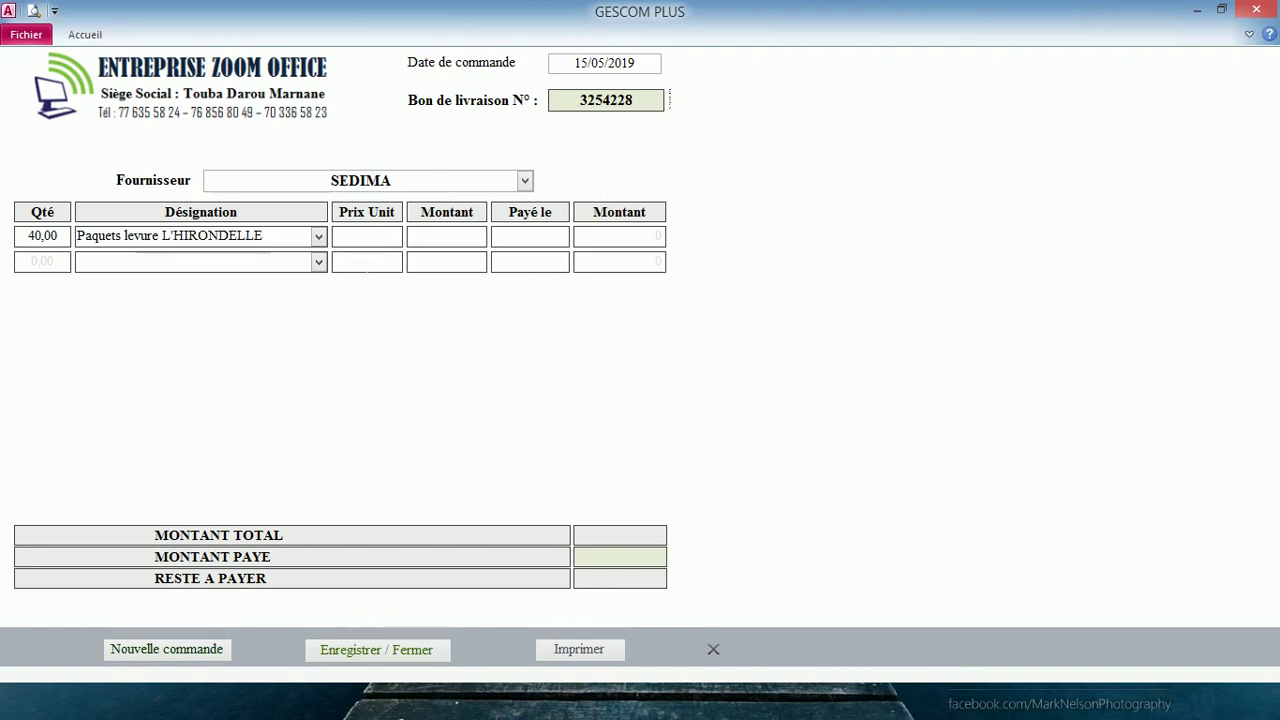
pyautogui.write('9500')
pyautogui.press('Tab')
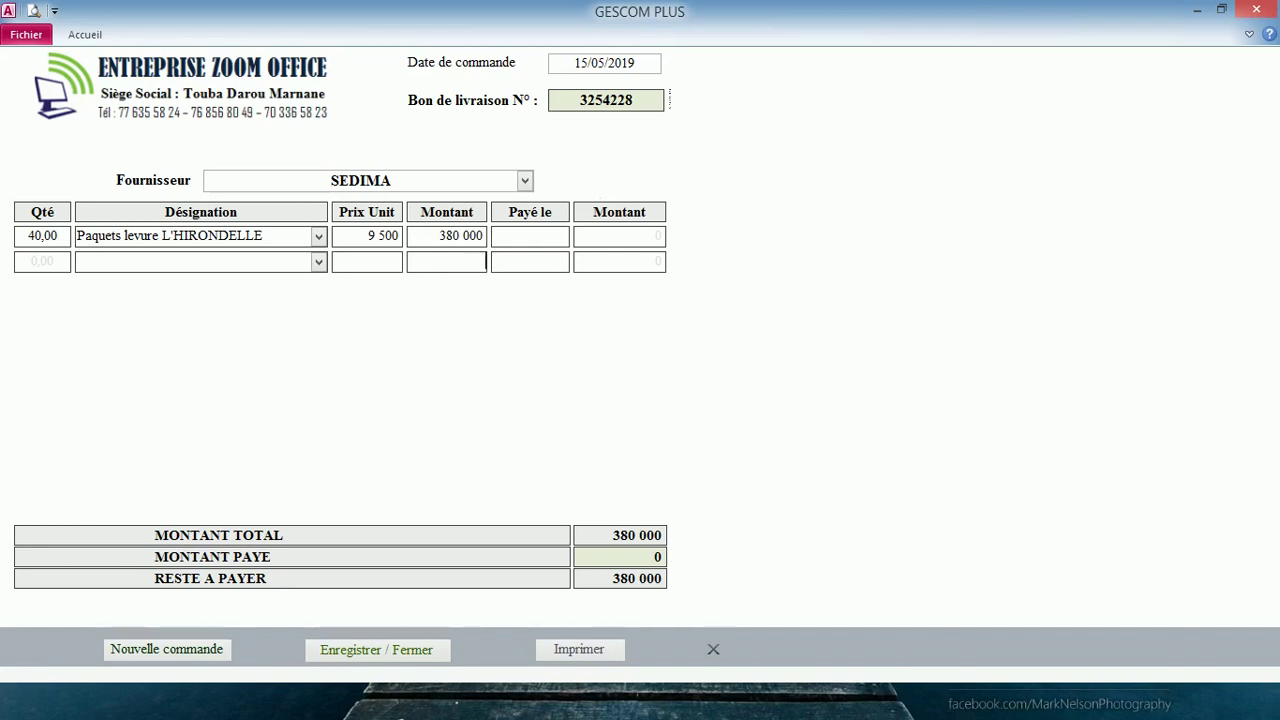
# - Record a 200 000 payment dated today, save the order, and open Reliquats fournisseurs
pyautogui.click(529, 240)
pyautogui.click(579, 235)
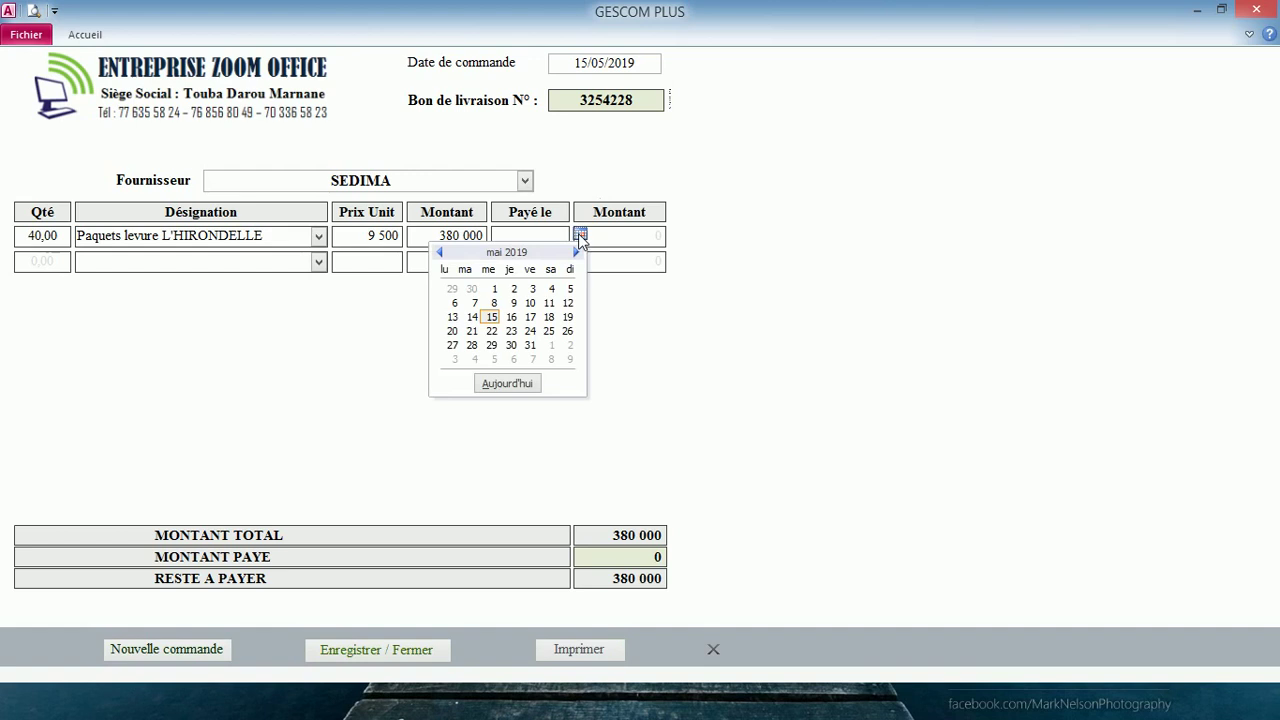
pyautogui.click(494, 387)
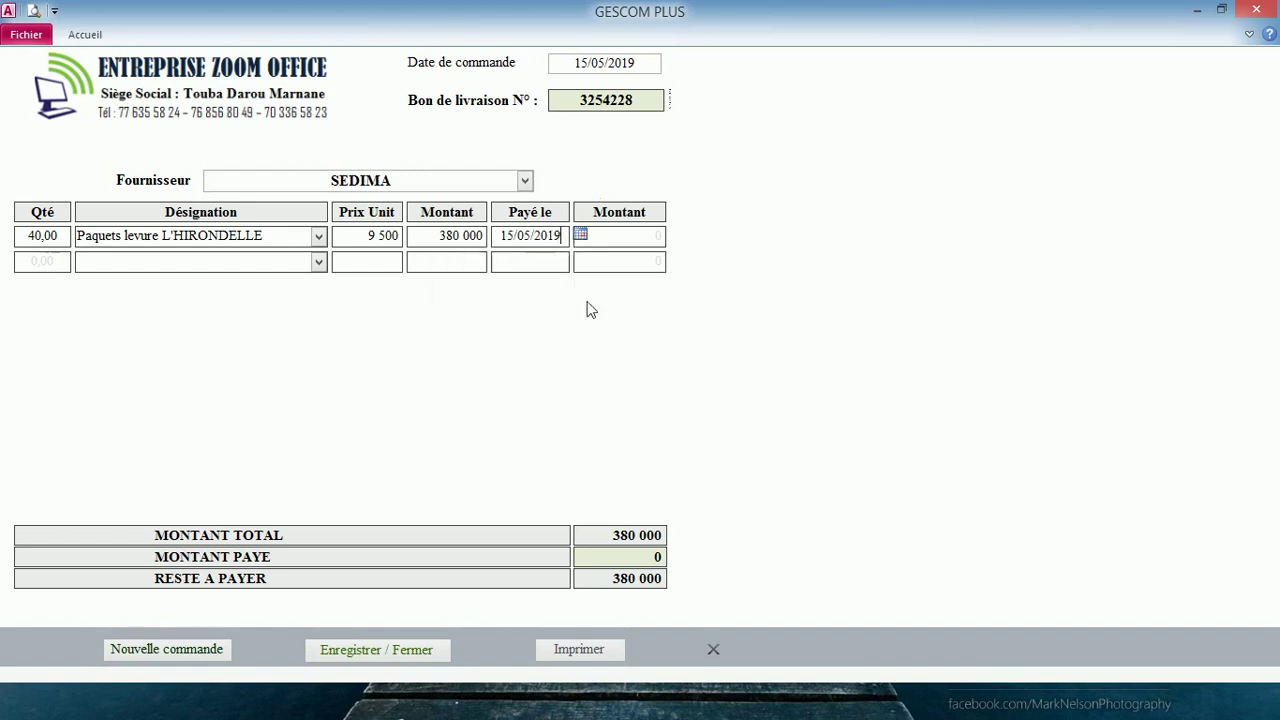
pyautogui.click(601, 237)
pyautogui.write('200000')
pyautogui.press('Return')
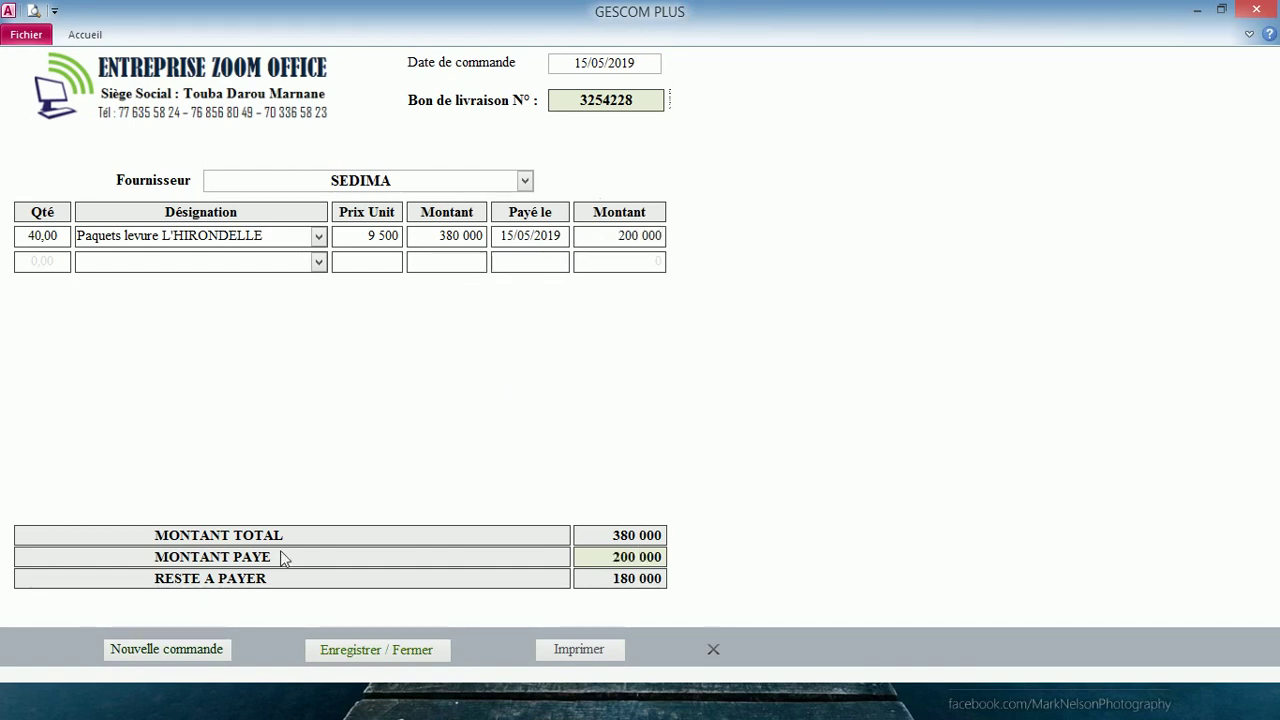
pyautogui.click(380, 648)
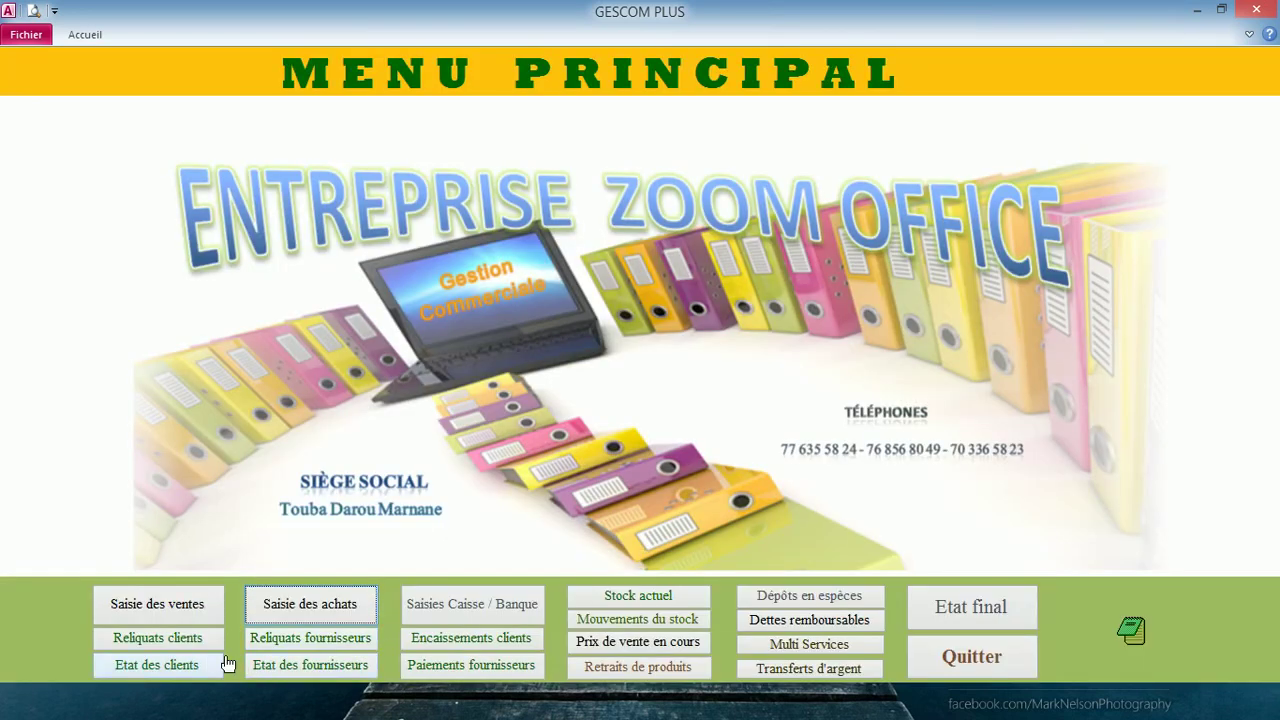
pyautogui.click(326, 641)
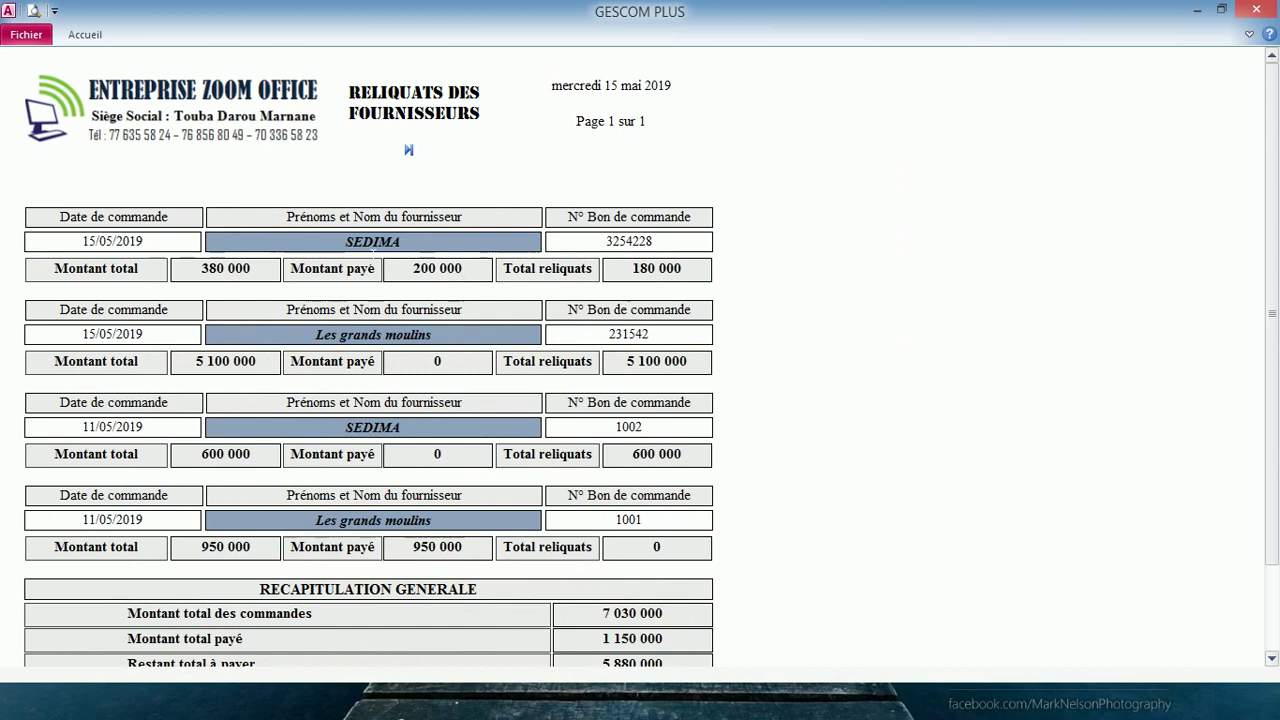
# - Filter the supplier balances report to SEDIMA's orders (780 000 owed), then close it
pyautogui.rightClick(366, 252)
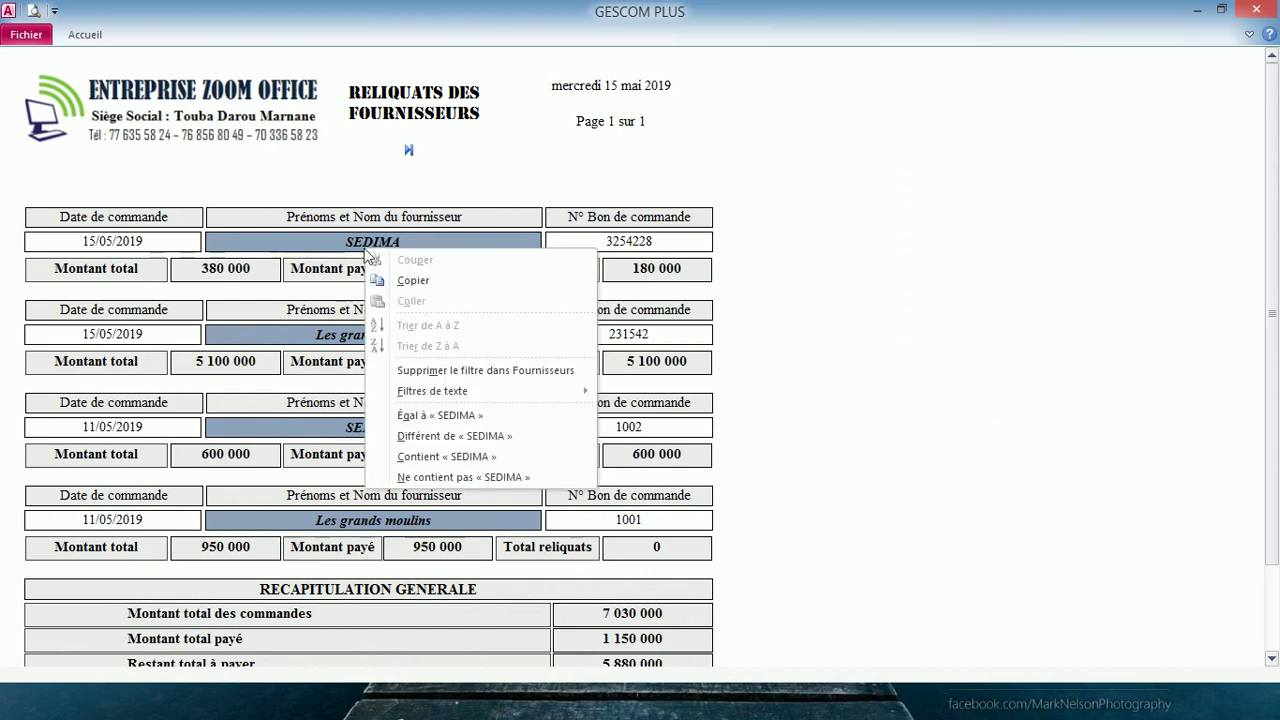
pyautogui.click(462, 416)
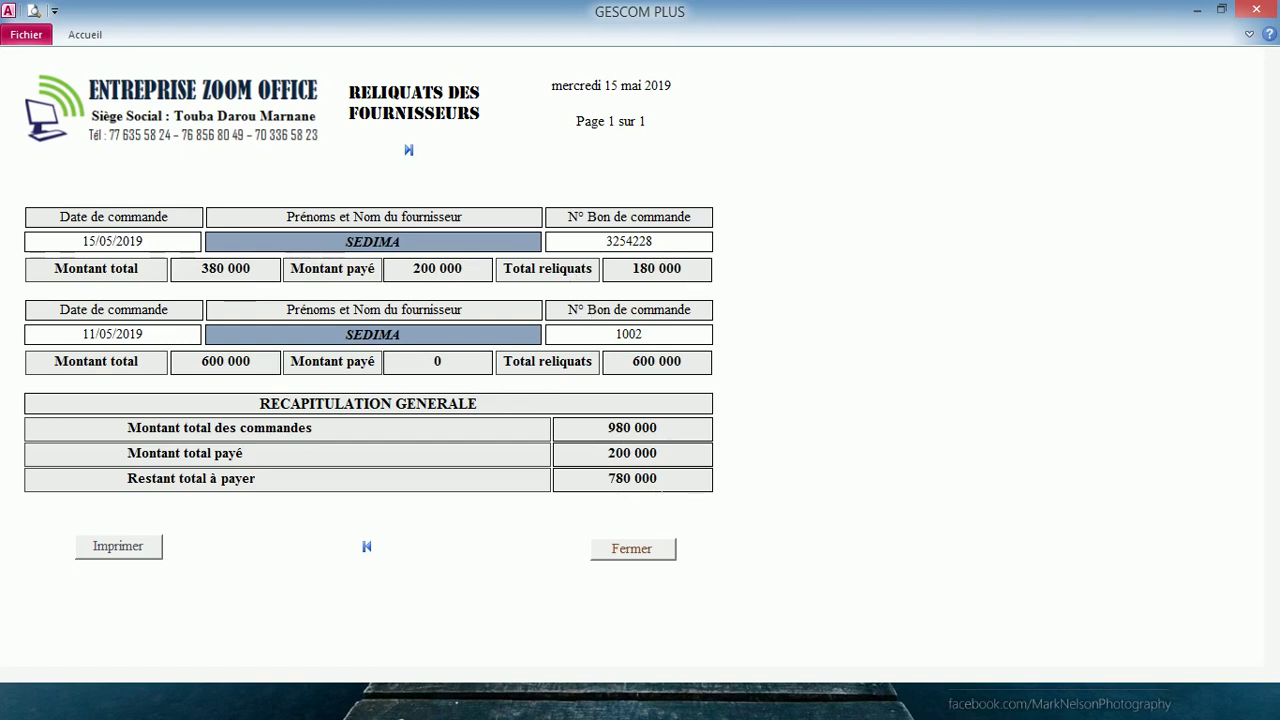
pyautogui.click(630, 550)
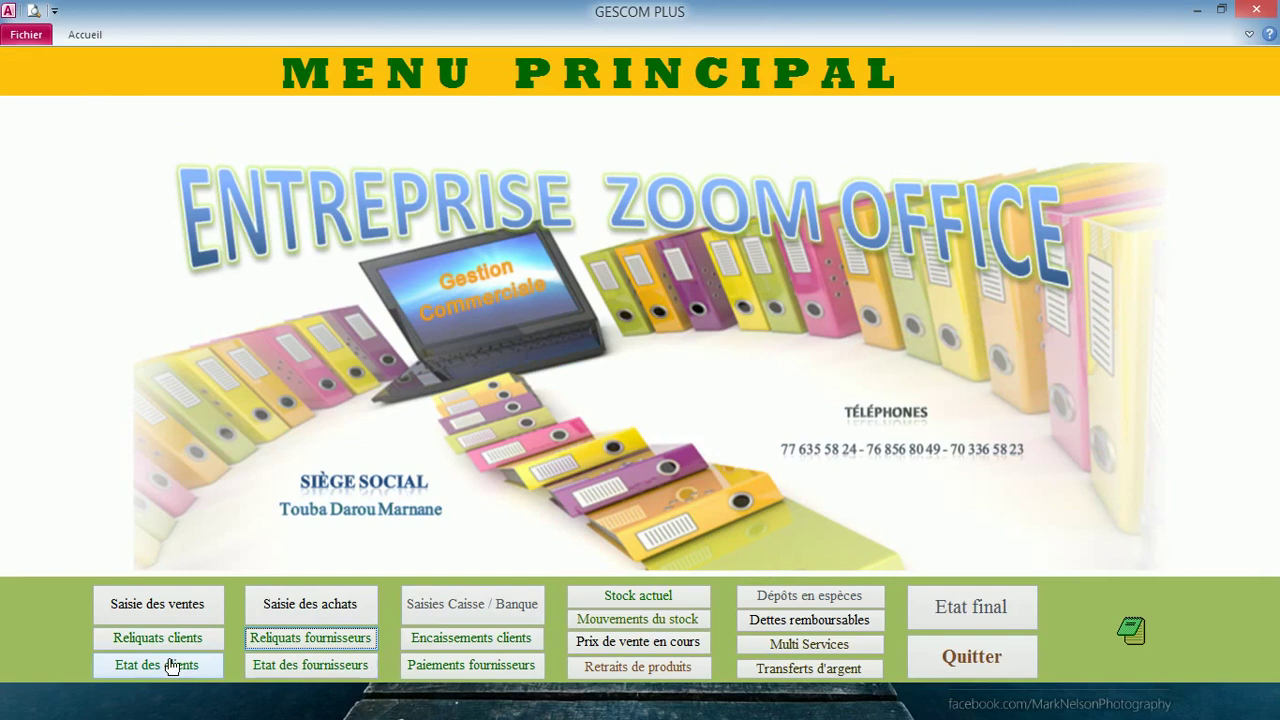
# - Check the client balances report, then bring up invoice 4 in the sales invoice form
pyautogui.click(170, 645)
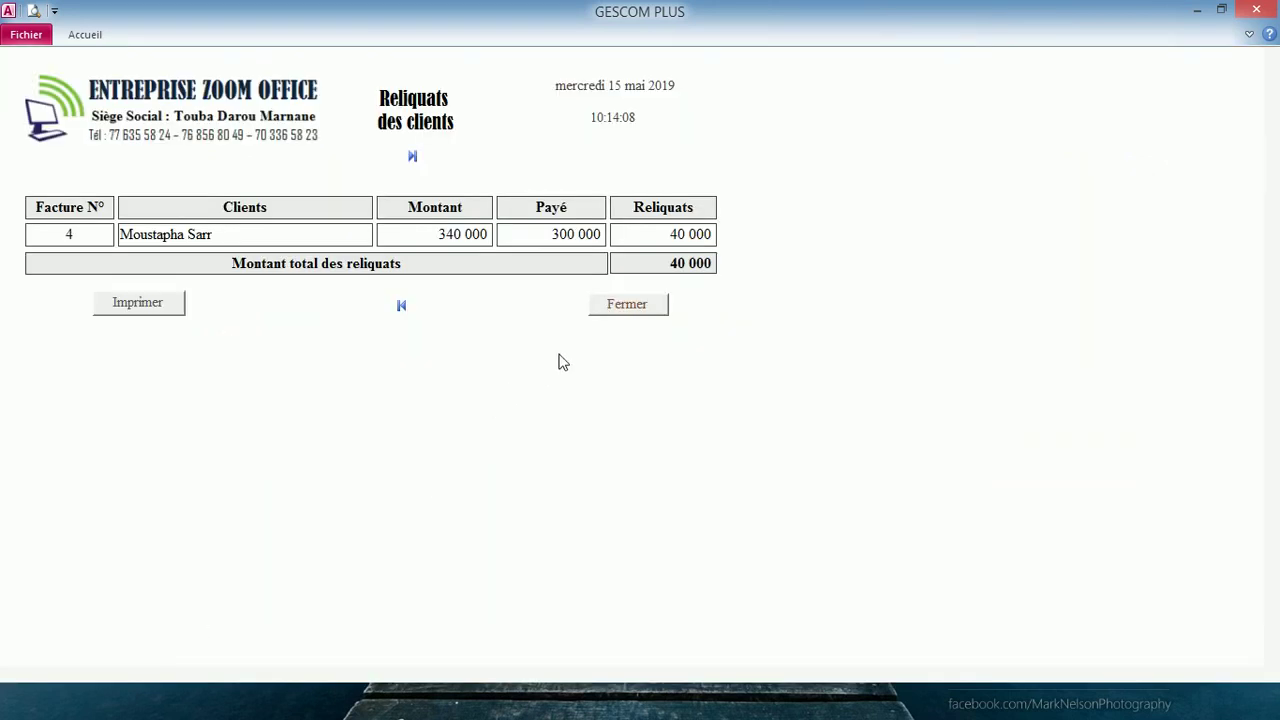
pyautogui.click(627, 308)
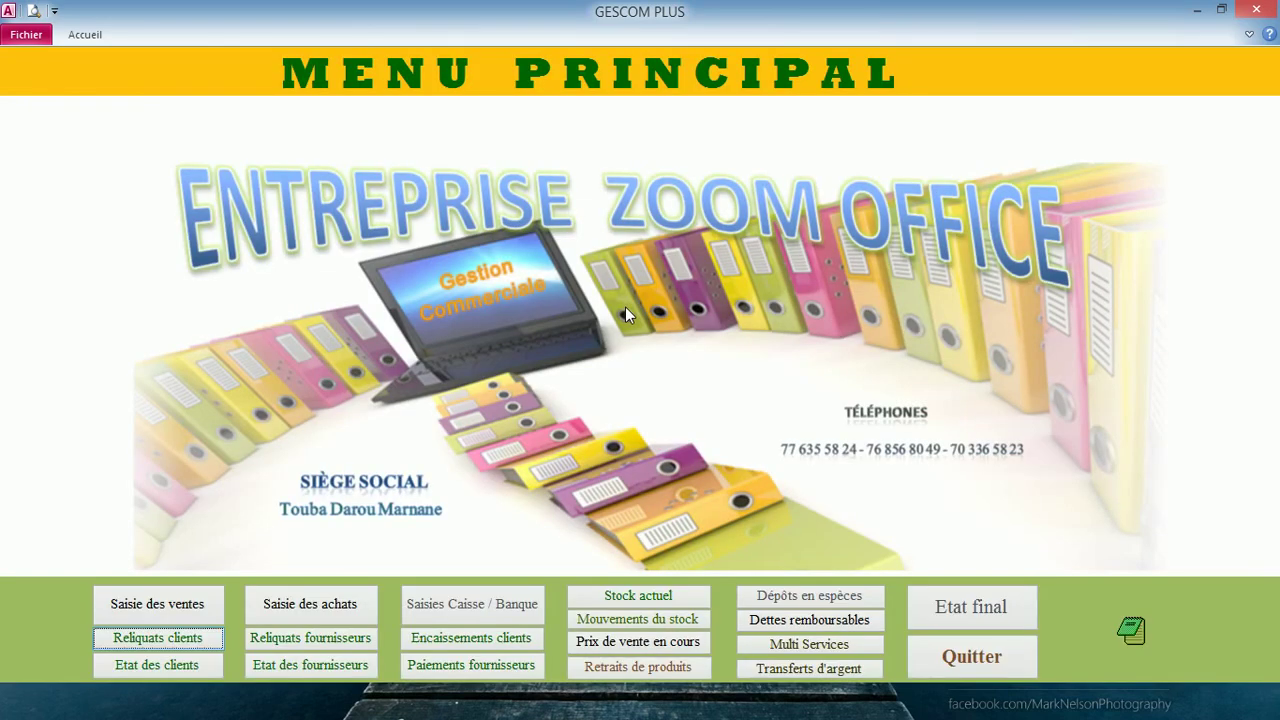
pyautogui.click(166, 608)
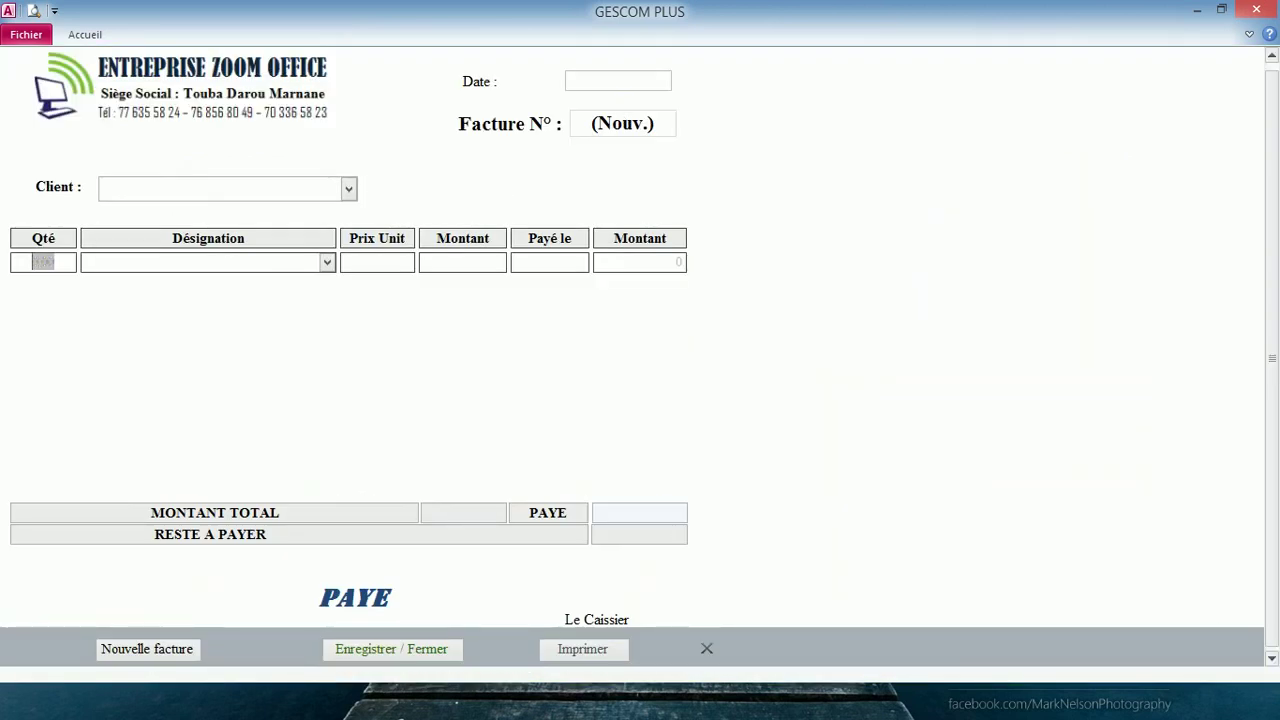
pyautogui.hotkey('ctrl', 'f')
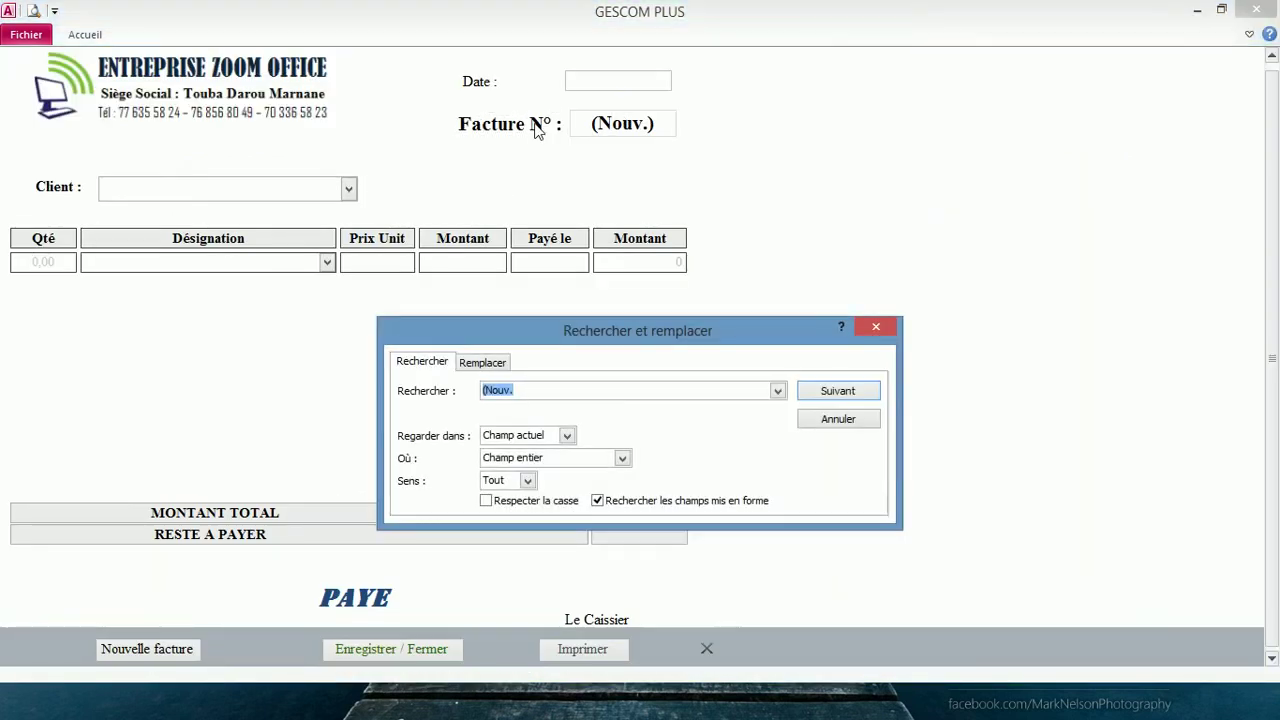
pyautogui.write('4')
pyautogui.press('Return')
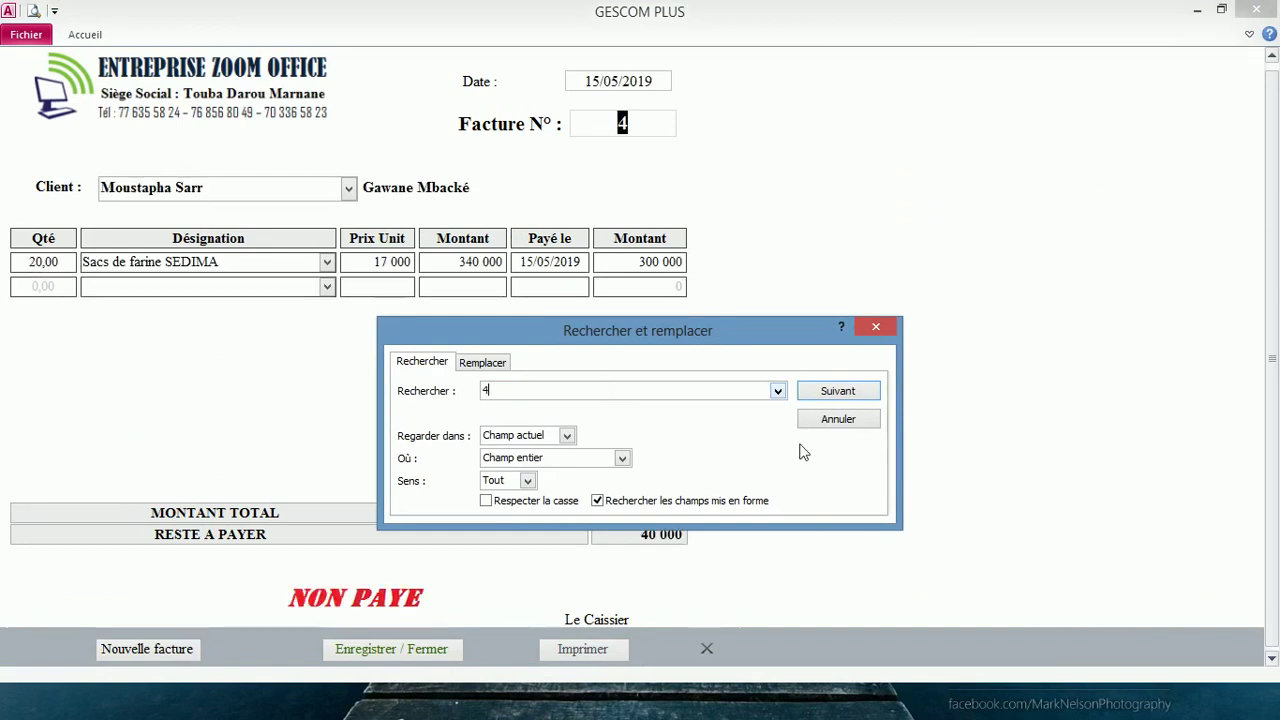
pyautogui.click(876, 330)
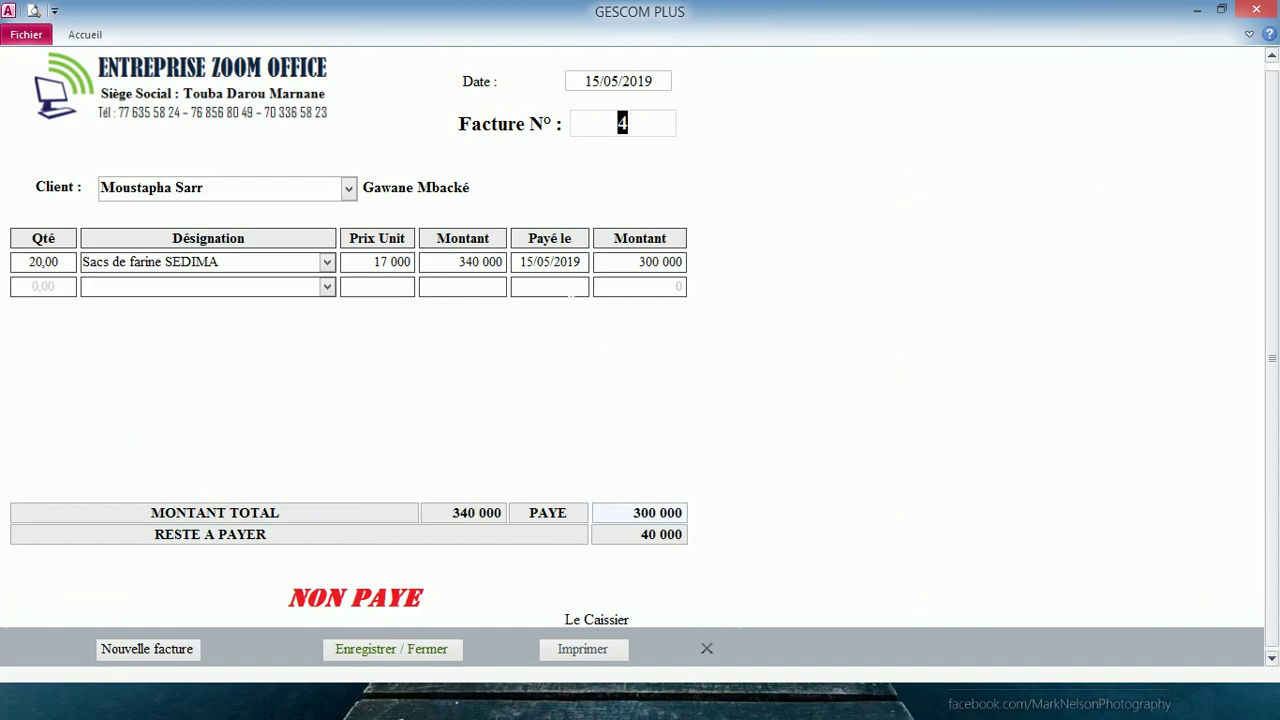
# - Add a 40 000 payment dated today (15/05/2019) to invoice 4 and save it
pyautogui.click(575, 287)
pyautogui.click(600, 285)
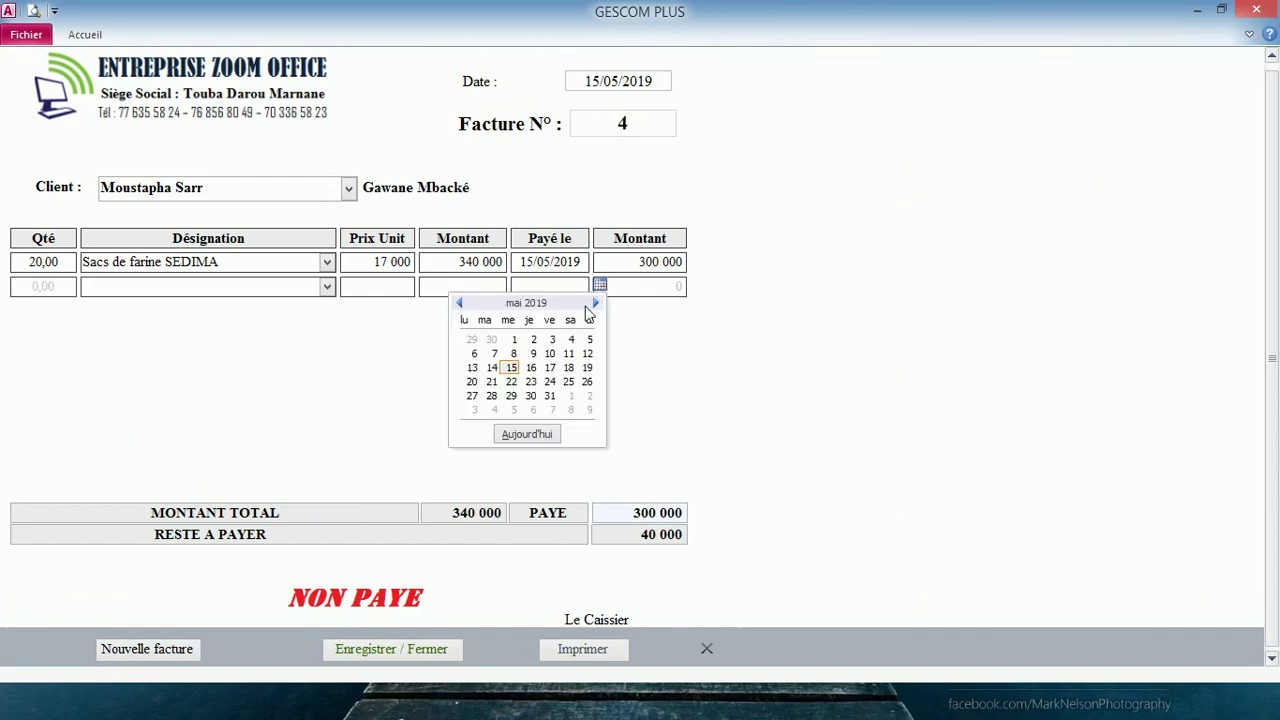
pyautogui.click(527, 434)
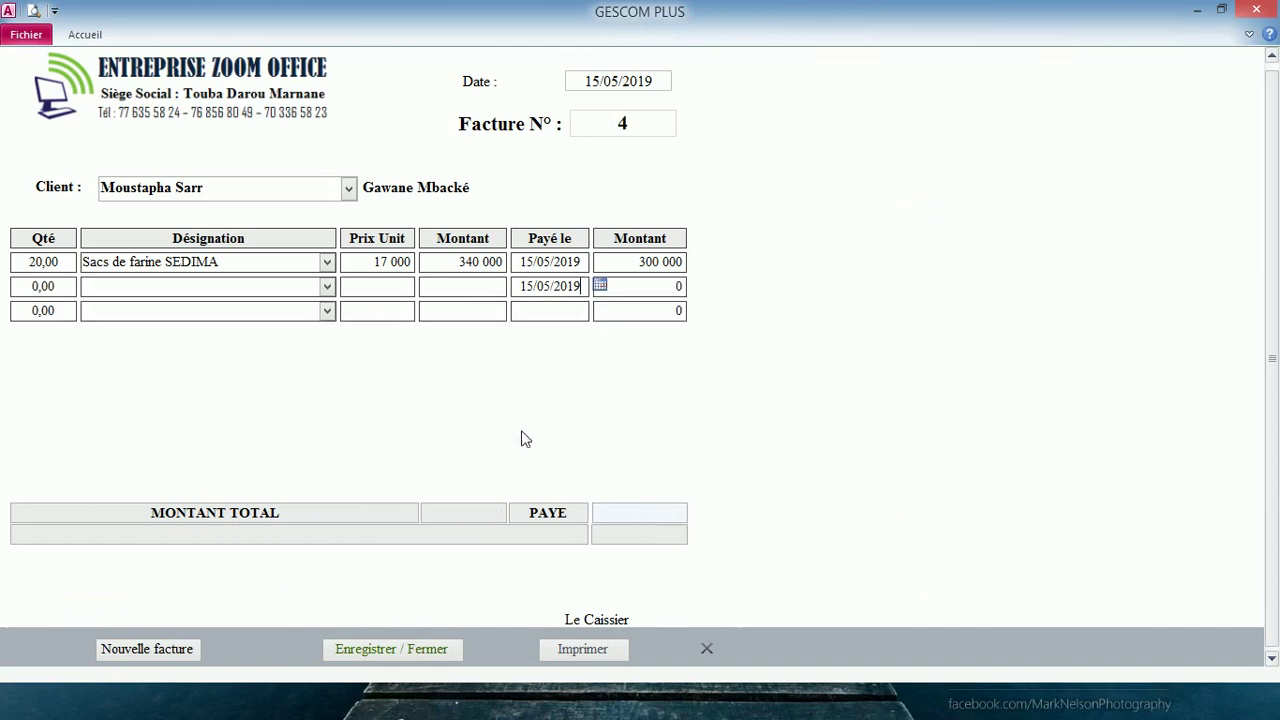
pyautogui.click(632, 288)
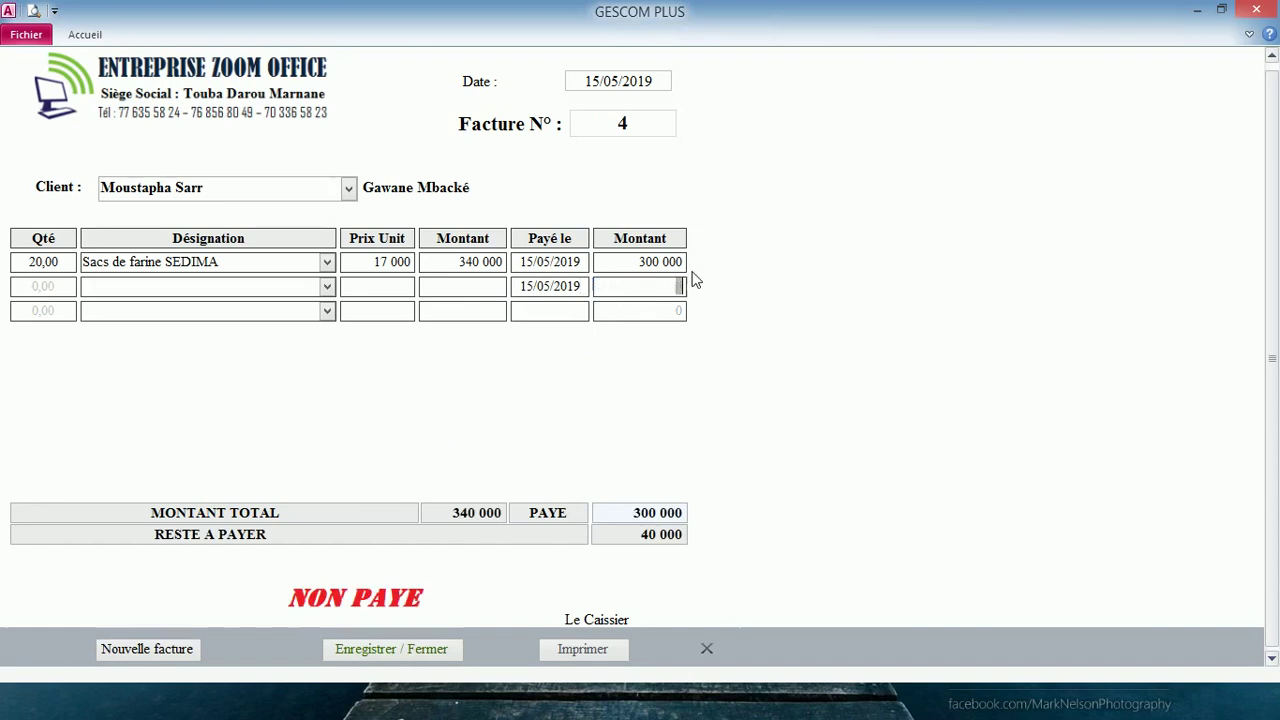
pyautogui.write('40 000')
pyautogui.press('Tab')
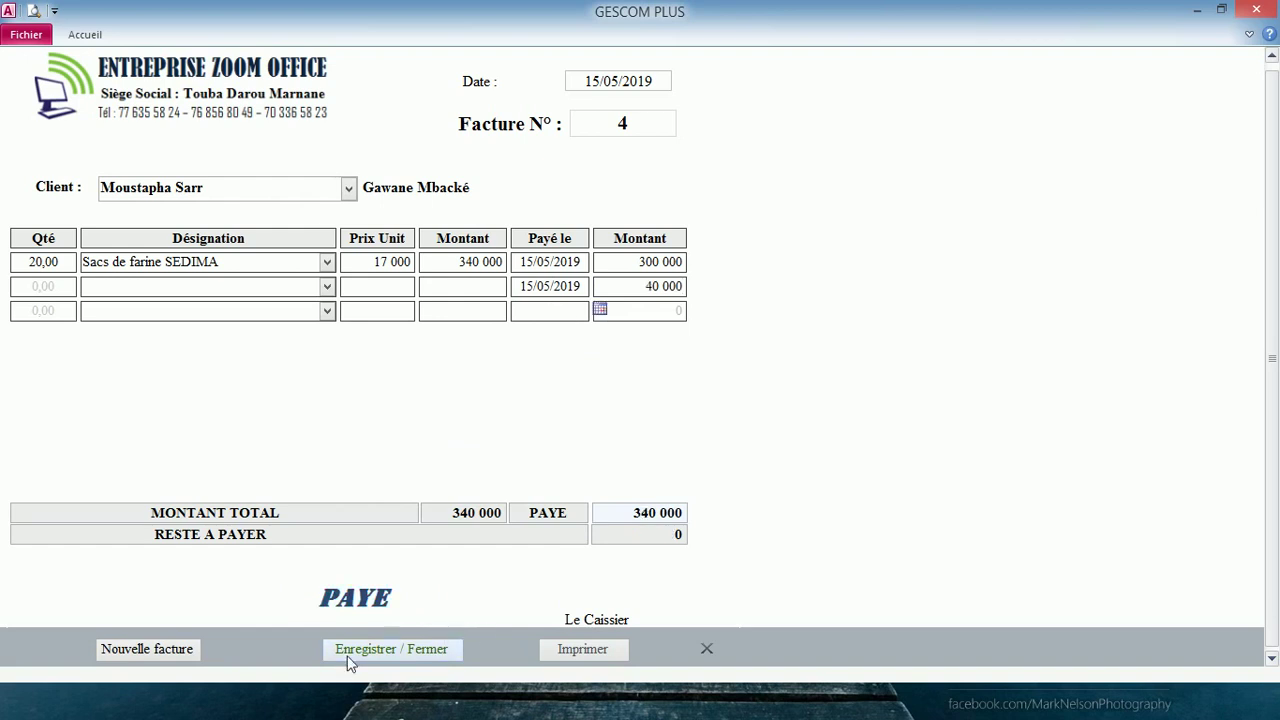
pyautogui.click(405, 651)
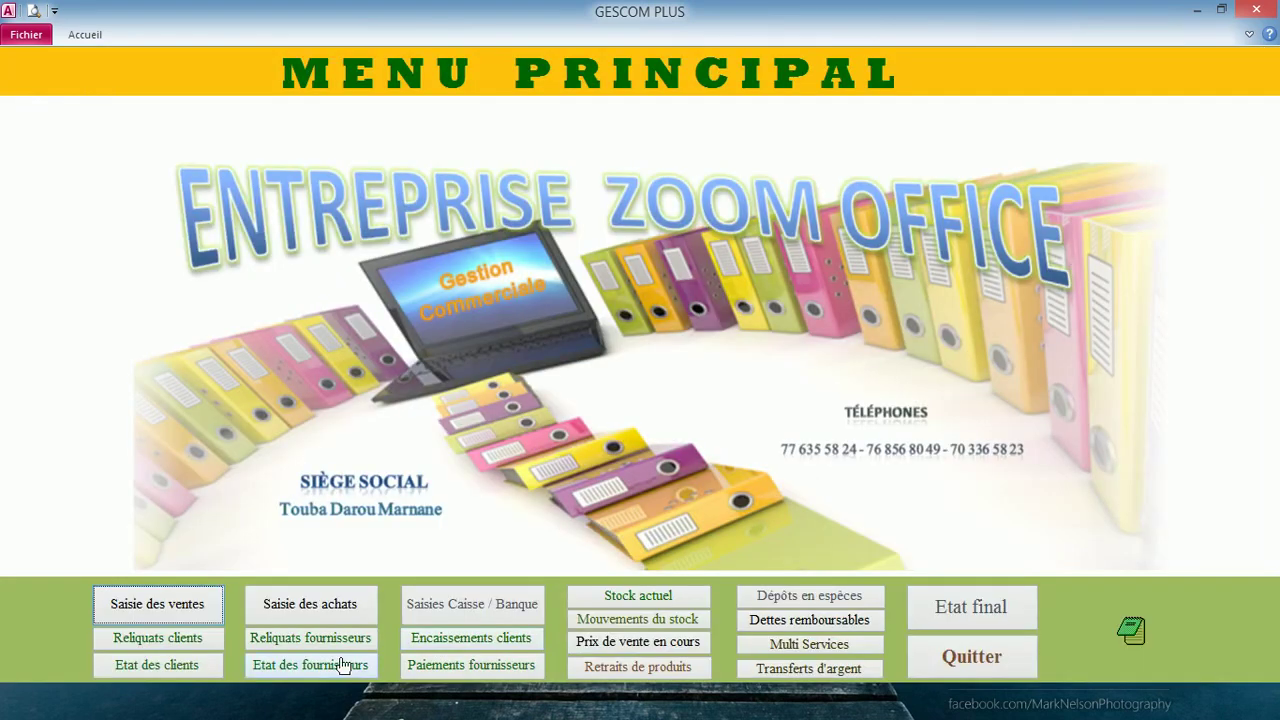
pyautogui.click(177, 645)
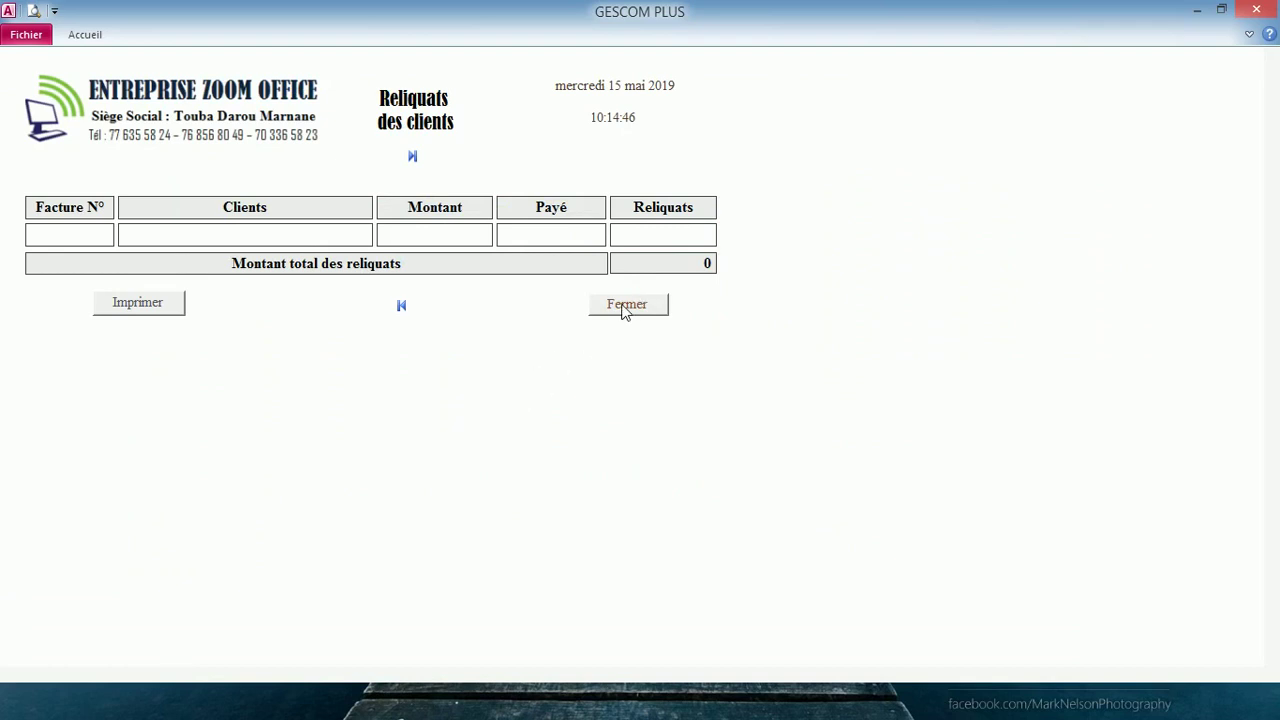
pyautogui.click(627, 306)
pyautogui.click(186, 671)
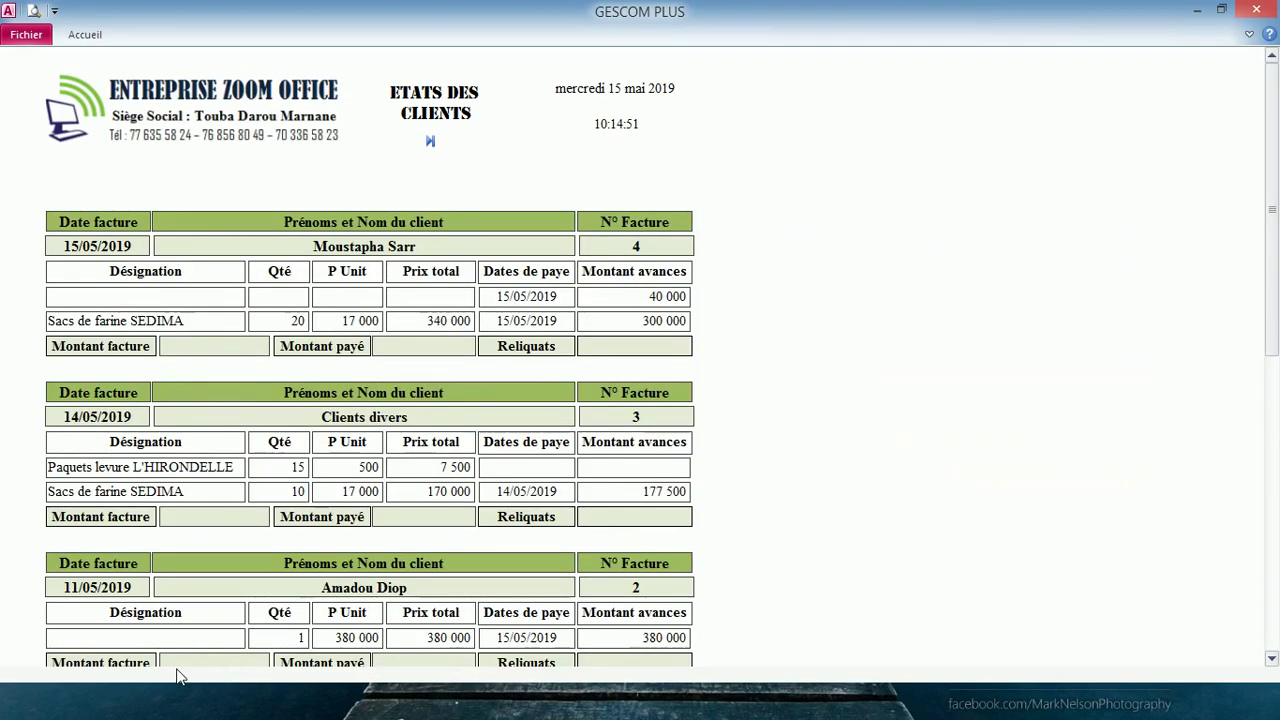
pyautogui.scroll(-5, 430, 141)
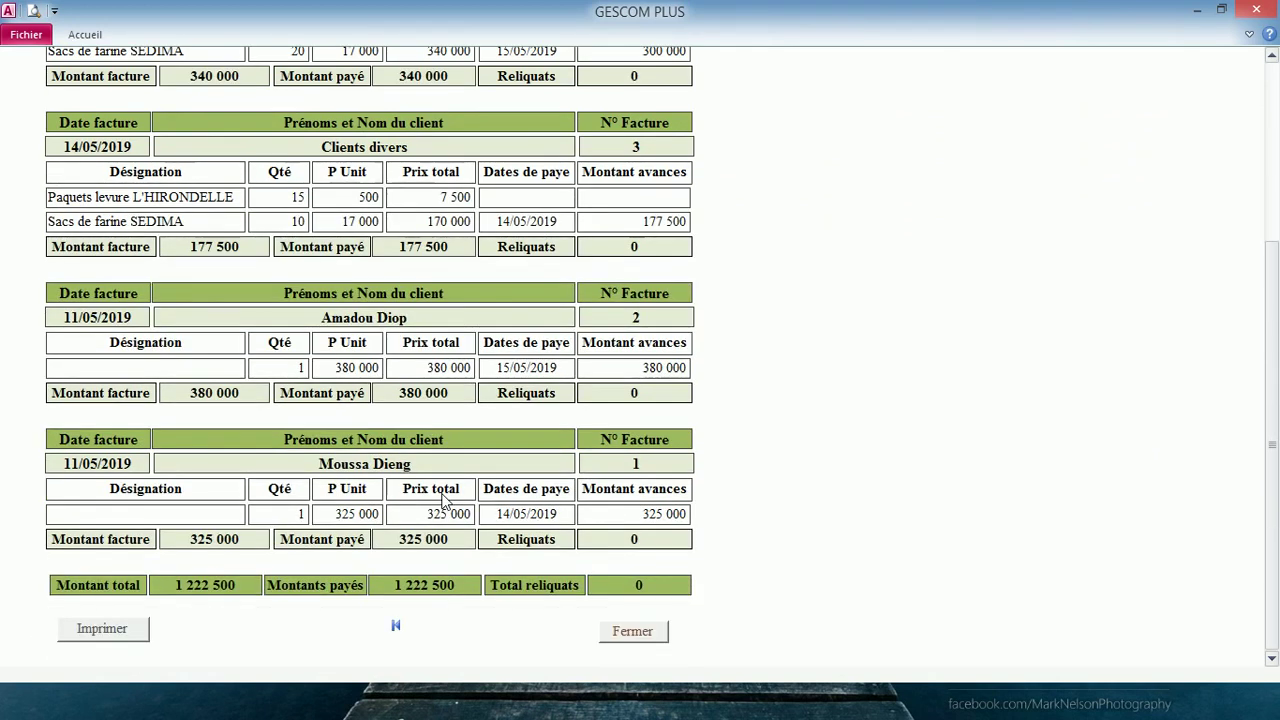
pyautogui.scroll(3, 441, 493)
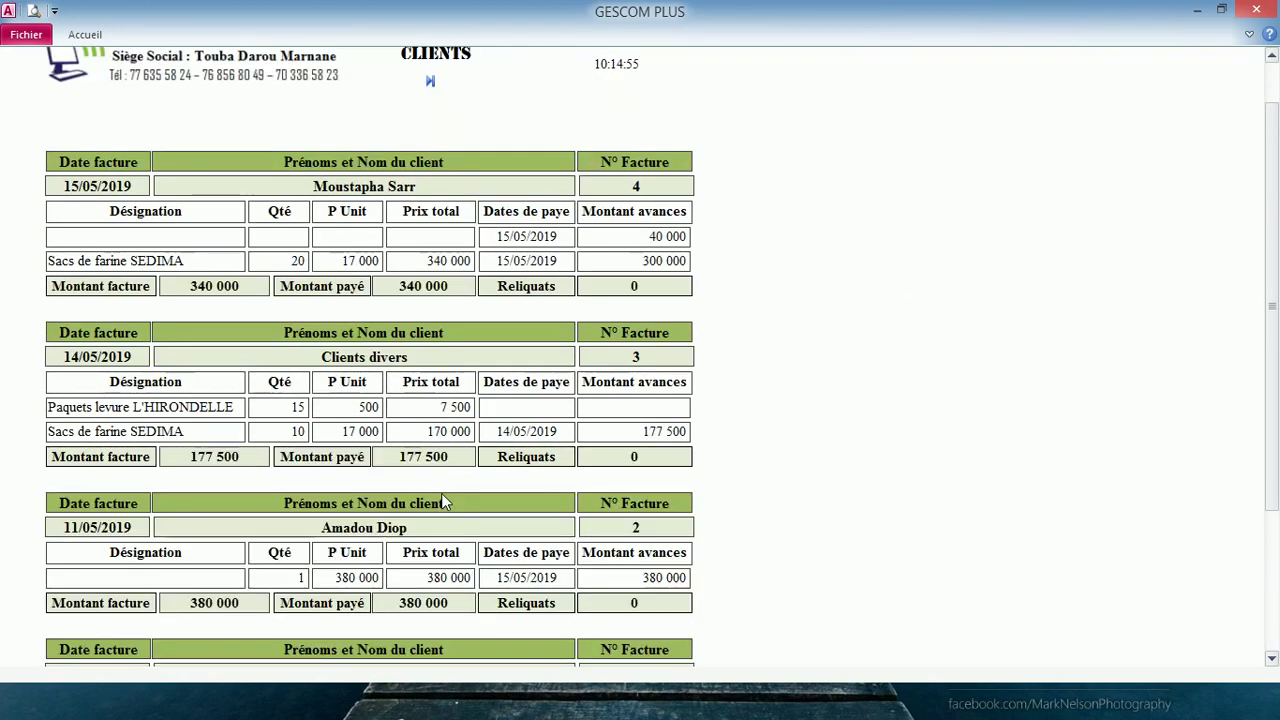
pyautogui.scroll(-1, 441, 493)
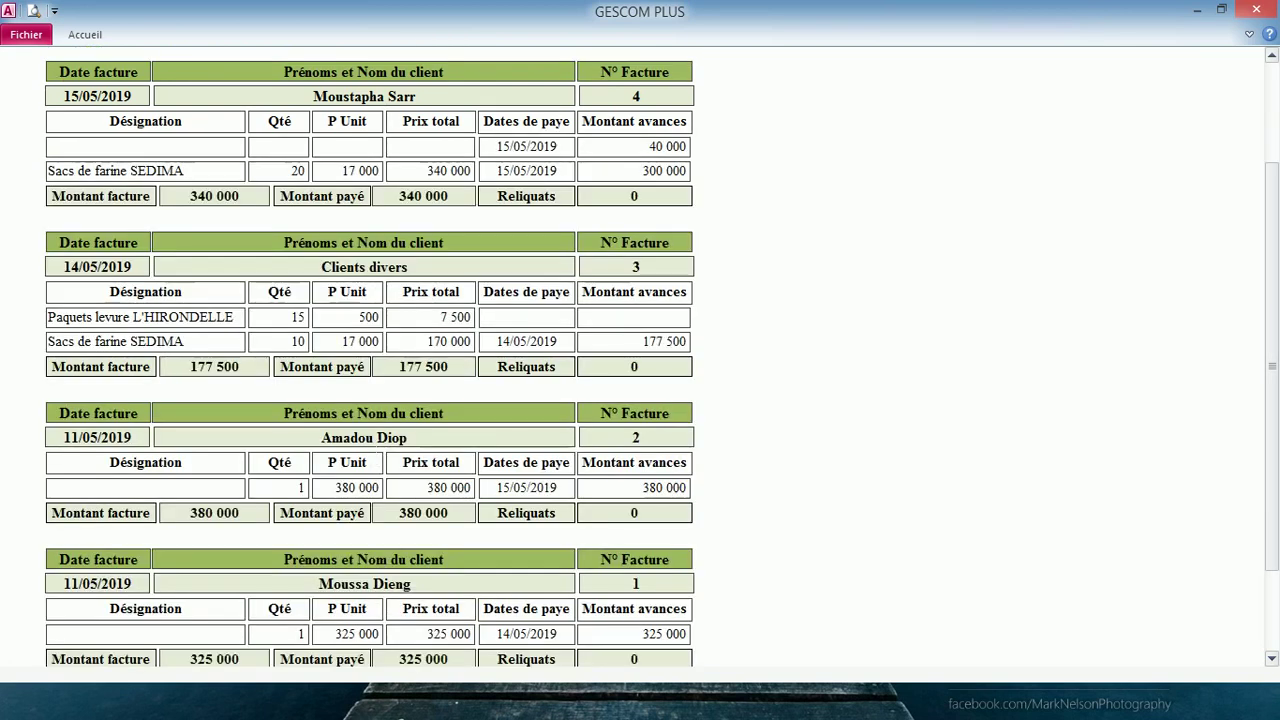
pyautogui.scroll(-1, 370, 447)
pyautogui.scroll(-1, 370, 447)
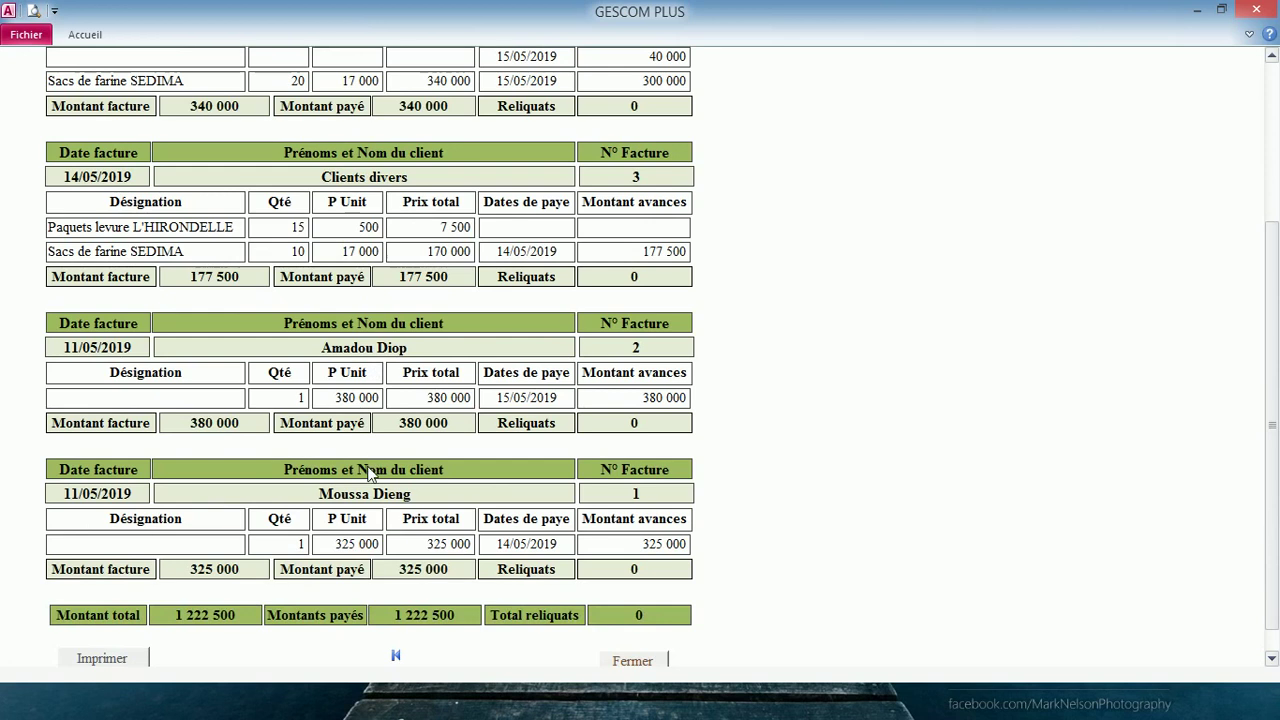
pyautogui.rightClick(365, 497)
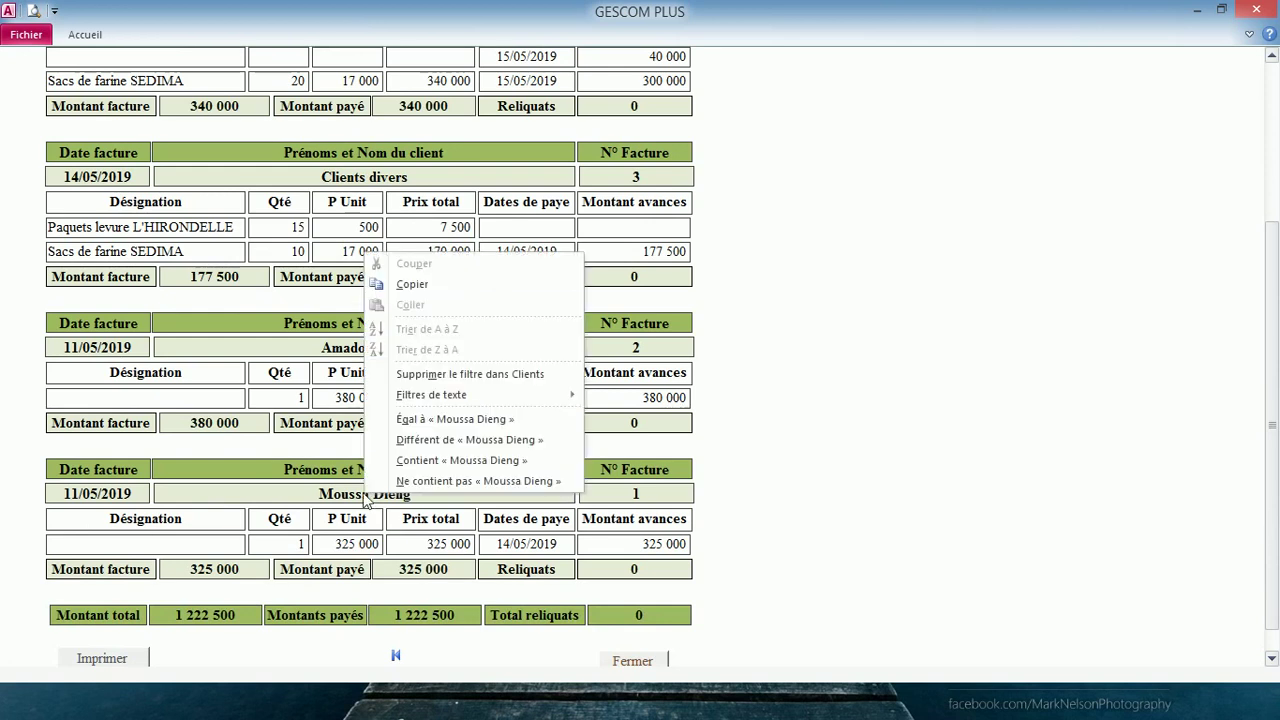
pyautogui.click(436, 422)
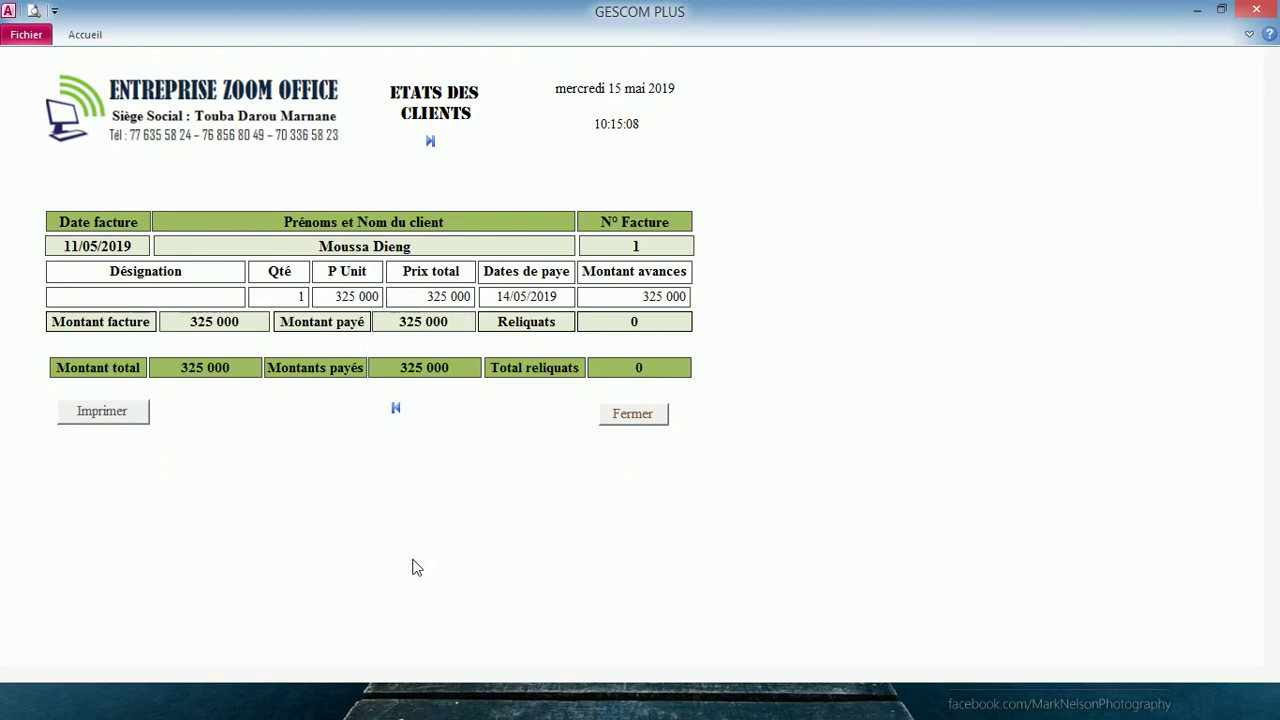
pyautogui.click(641, 416)
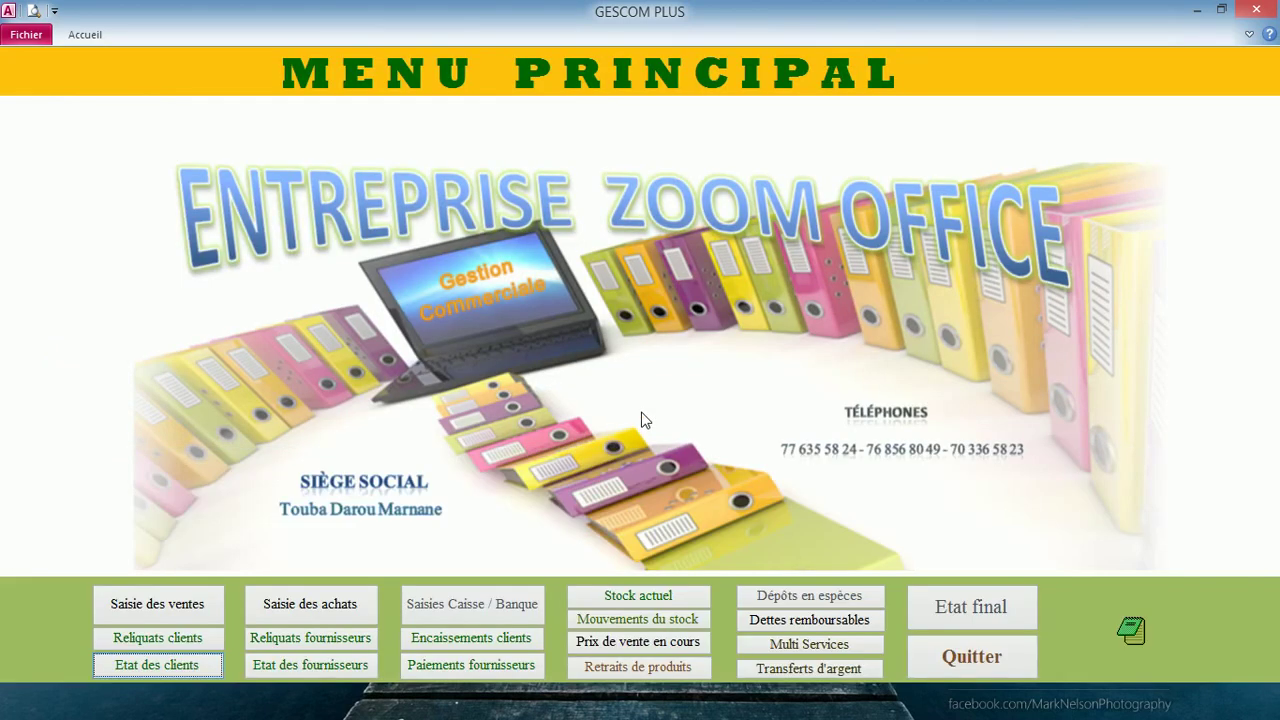
pyautogui.click(304, 643)
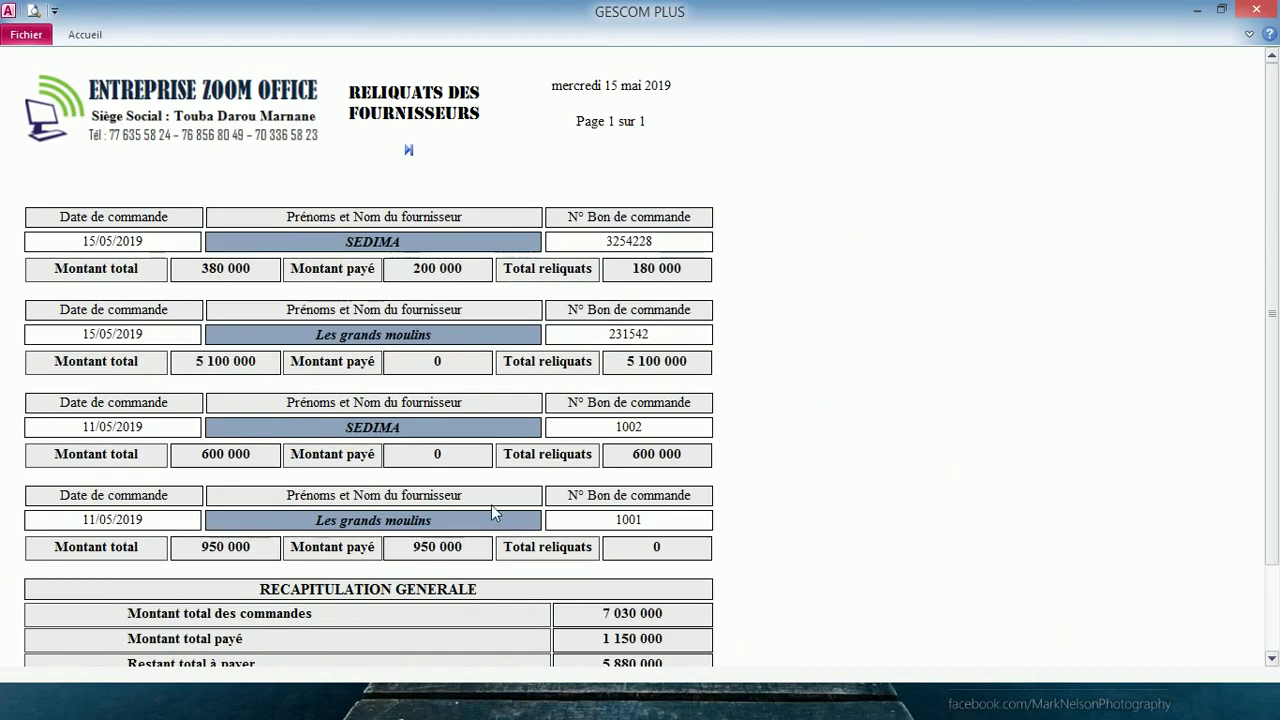
pyautogui.scroll(-3, 491, 506)
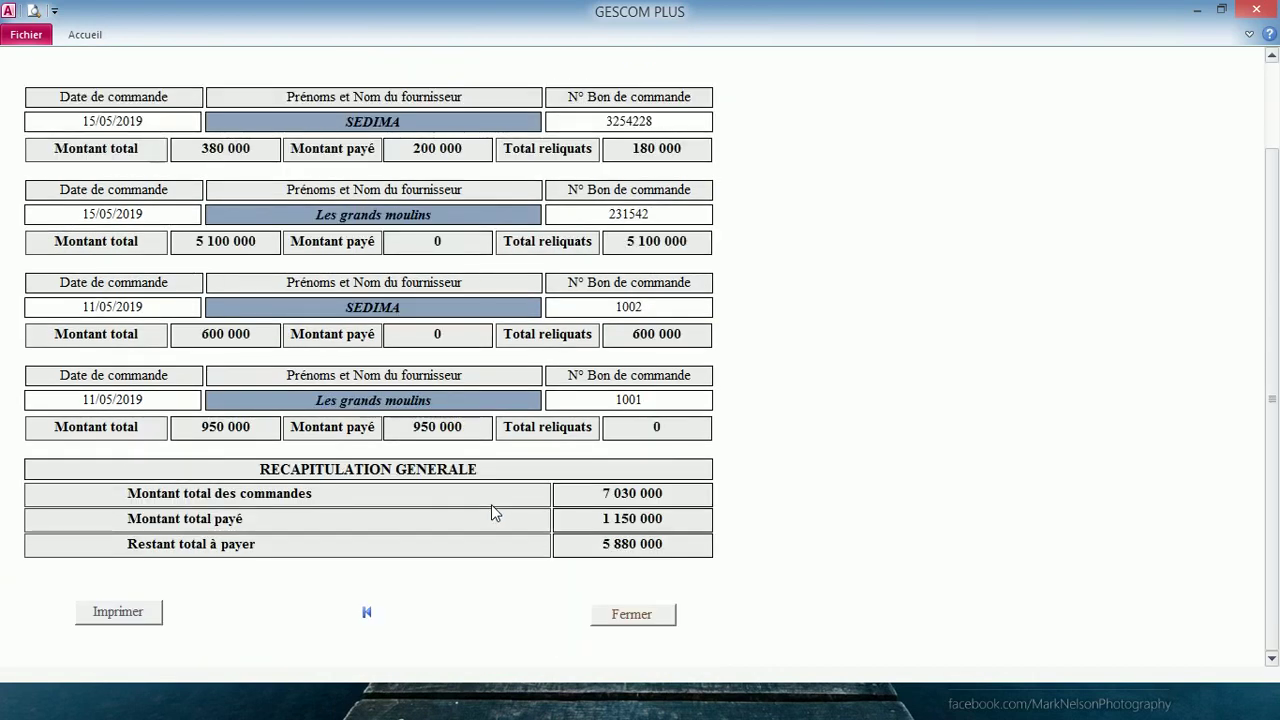
pyautogui.scroll(3, 491, 504)
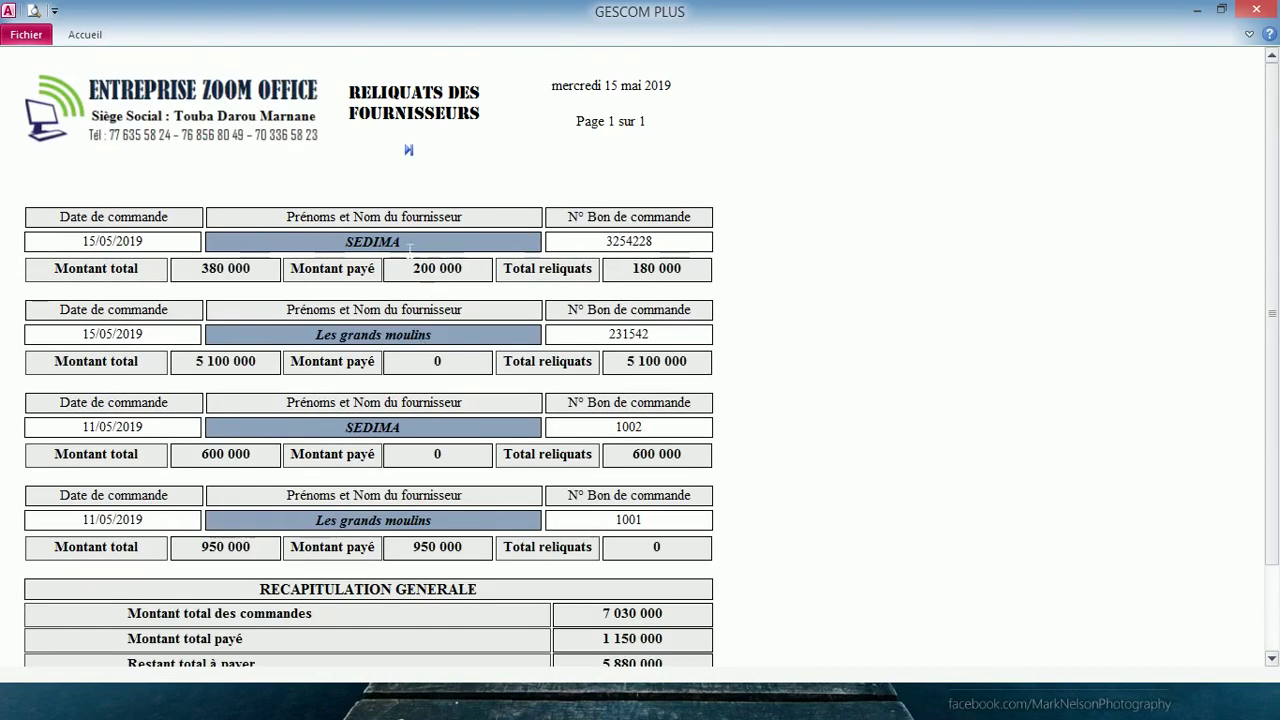
pyautogui.rightClick(367, 245)
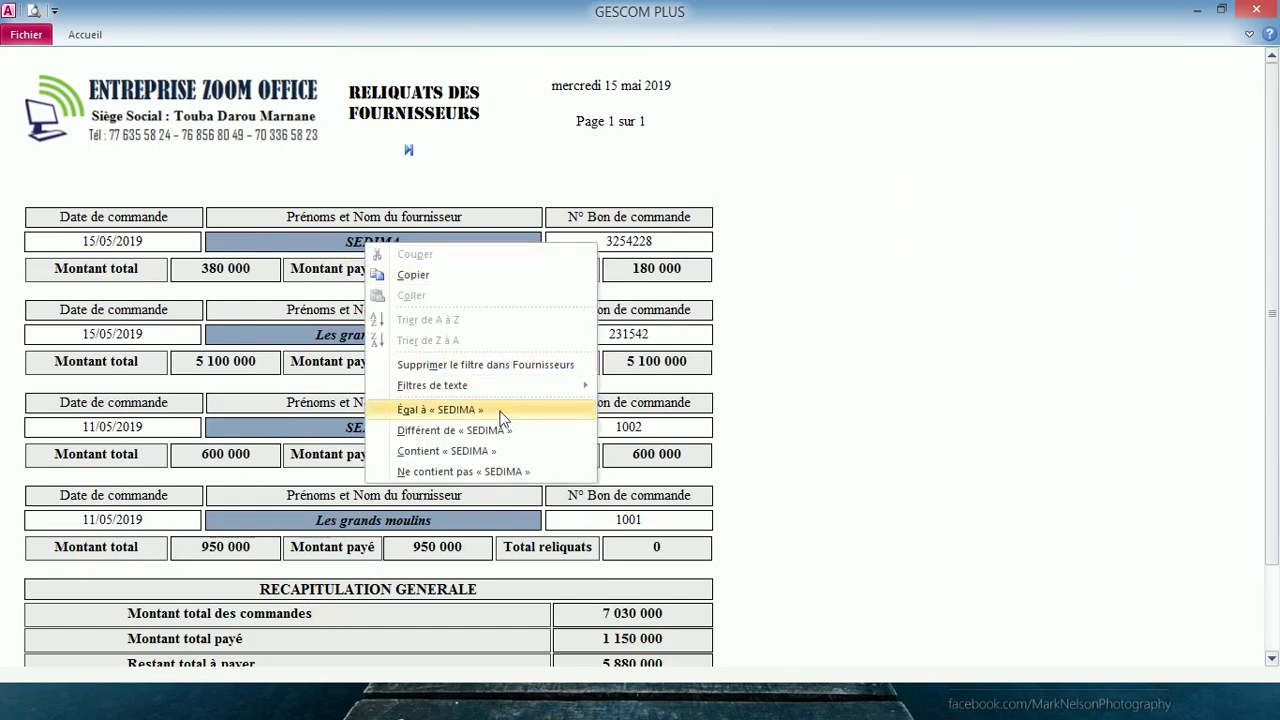
pyautogui.click(440, 410)
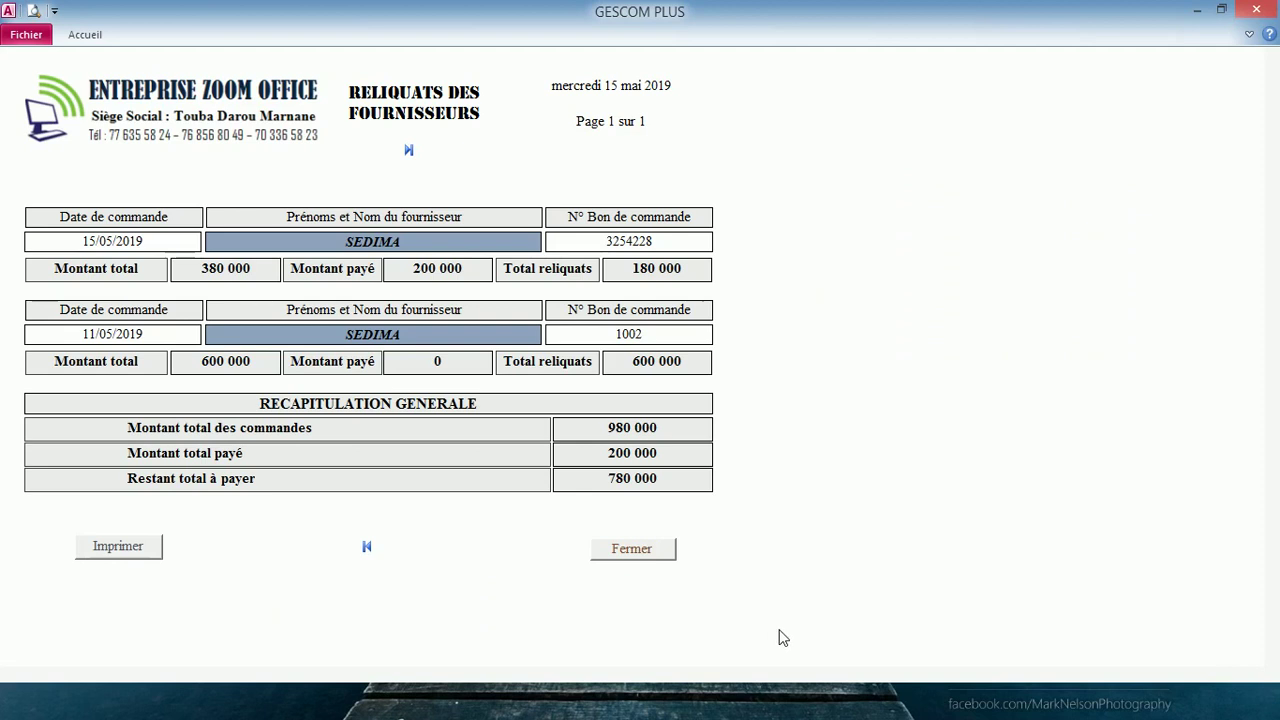
pyautogui.click(649, 558)
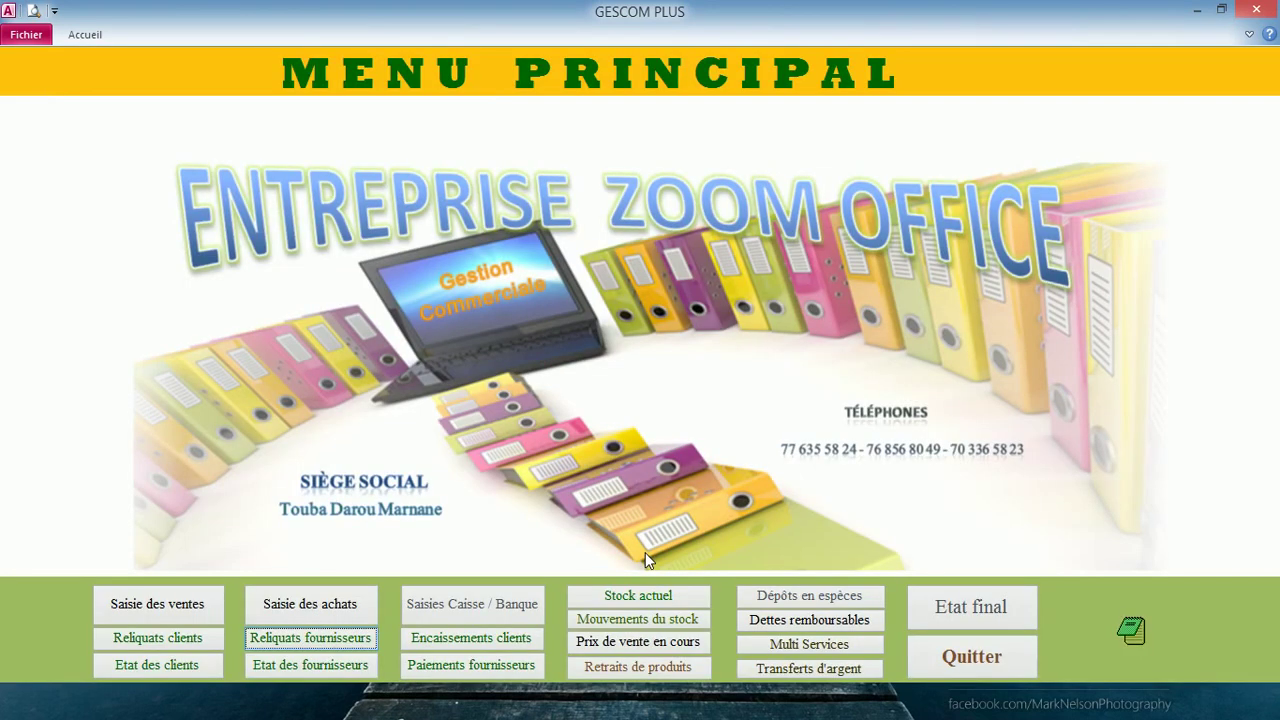
pyautogui.click(491, 640)
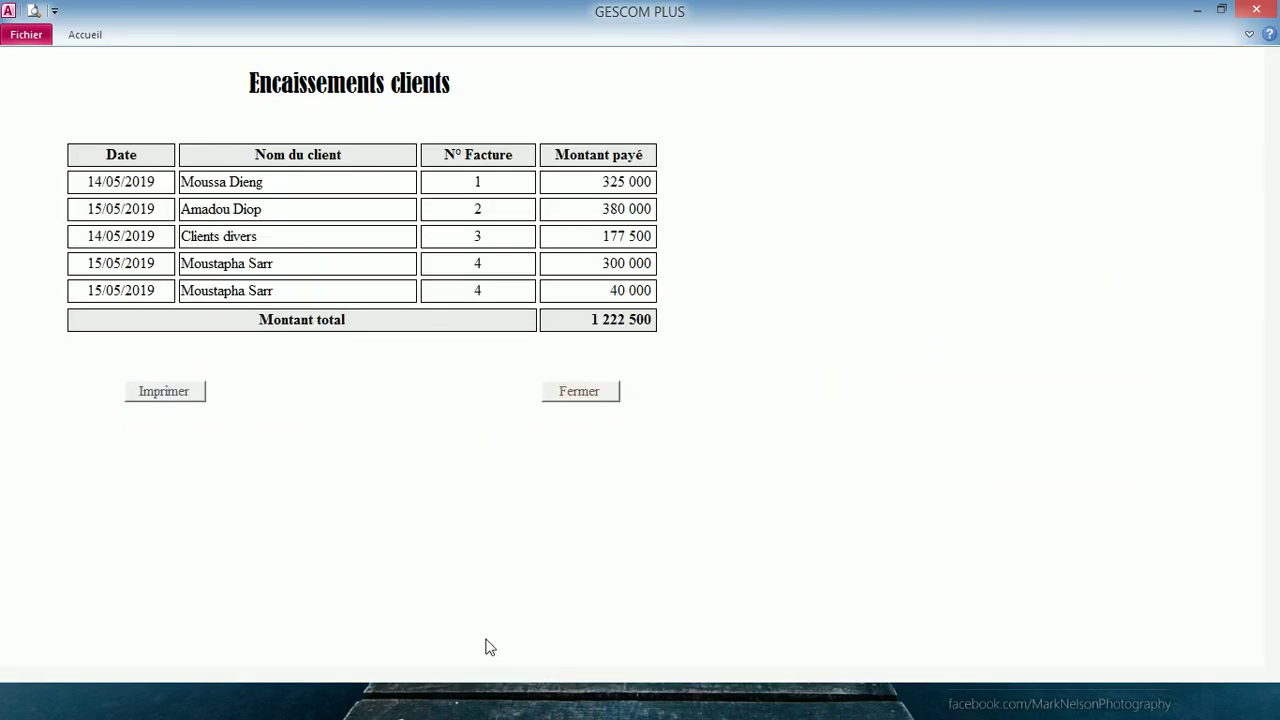
pyautogui.click(583, 392)
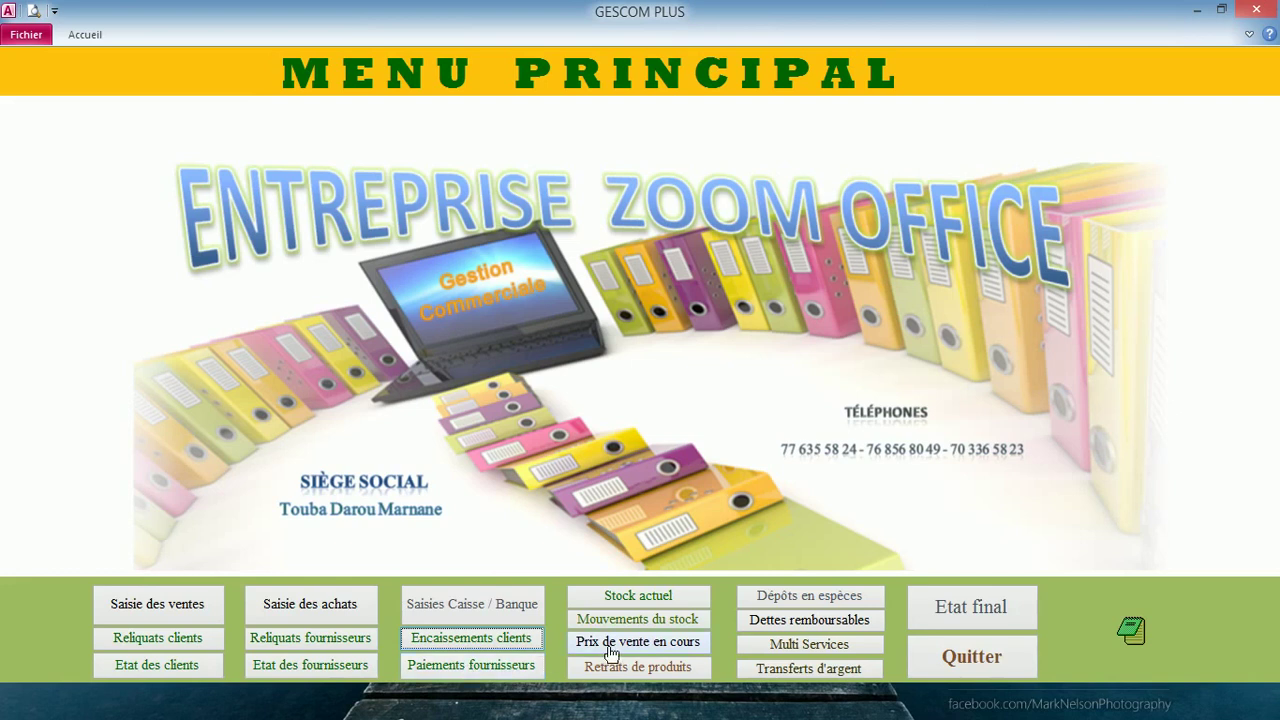
# - Open the cash/bank entry section, entering the access password
pyautogui.click(492, 616)
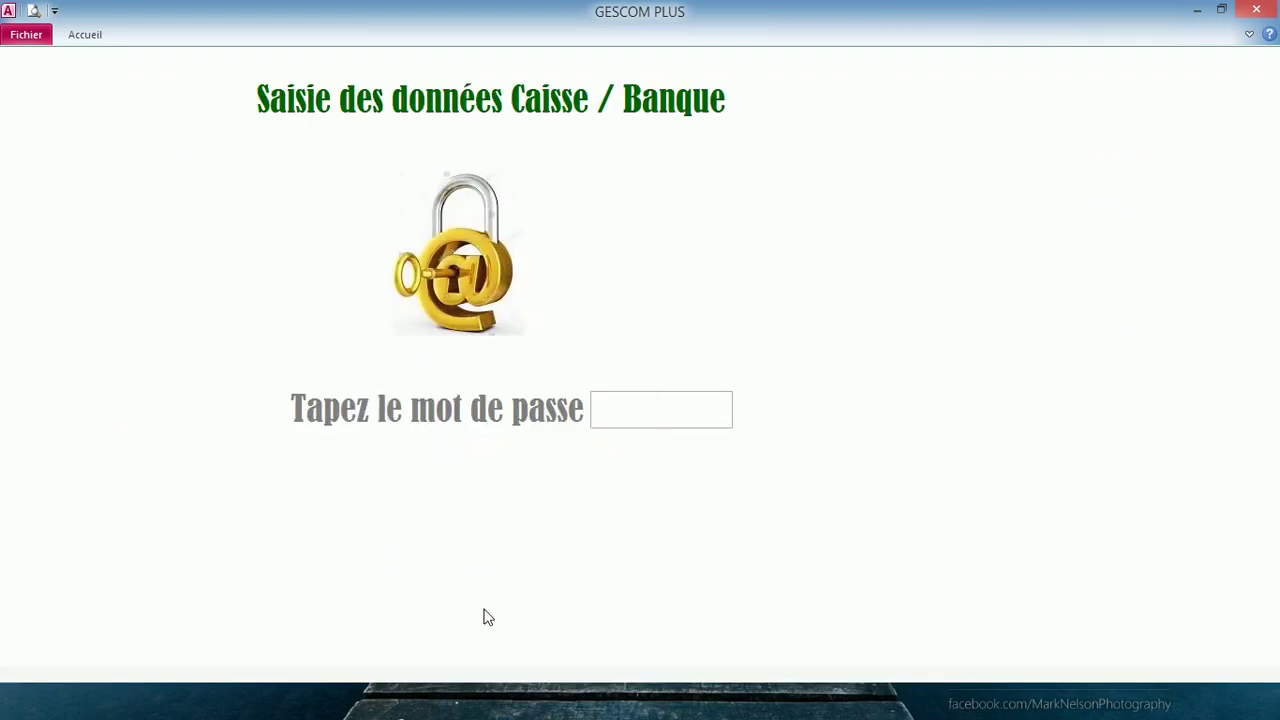
pyautogui.write('****')
pyautogui.press('Return')
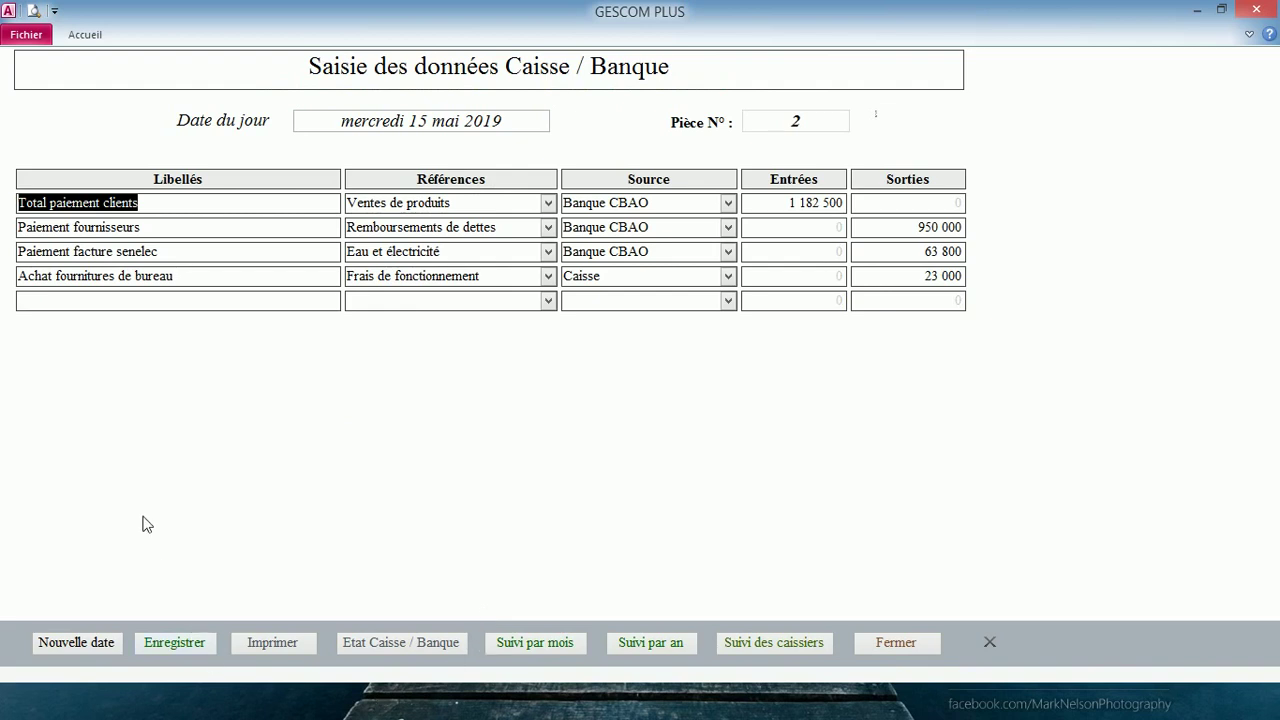
# - Start a new cash/bank line with Caisse as source and begin its Entrées amount
pyautogui.click(190, 300)
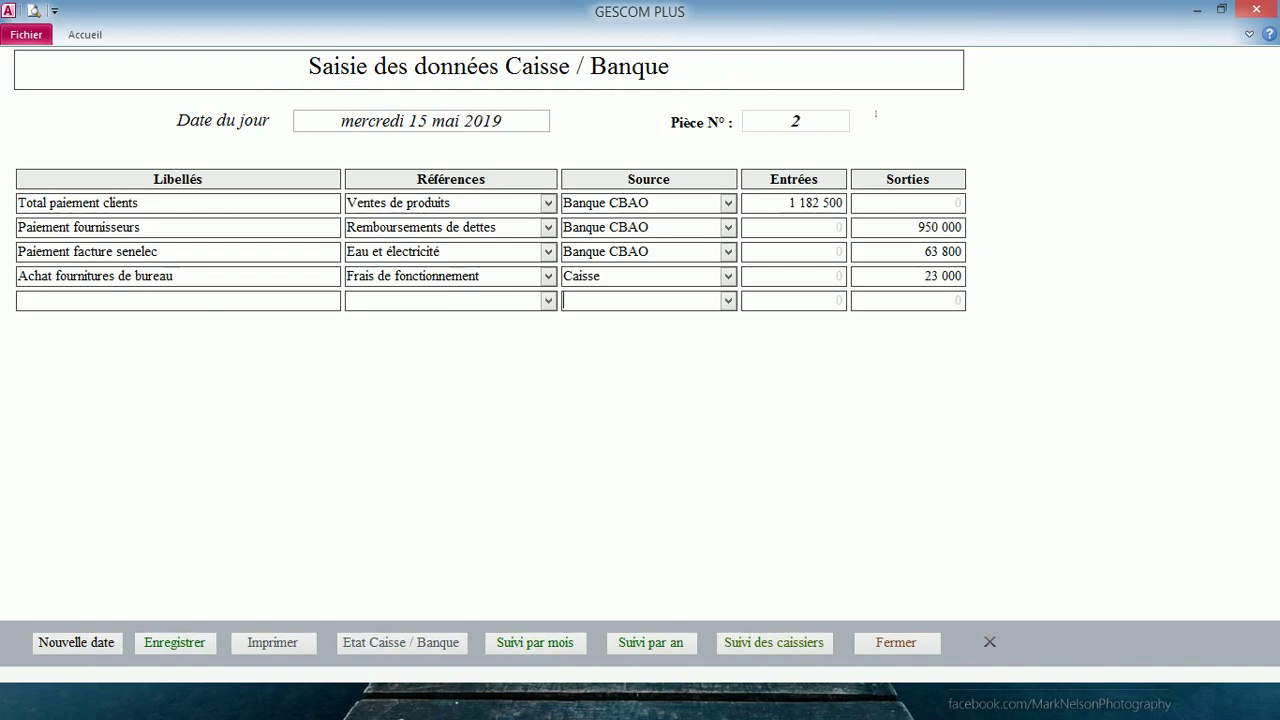
pyautogui.click(728, 300)
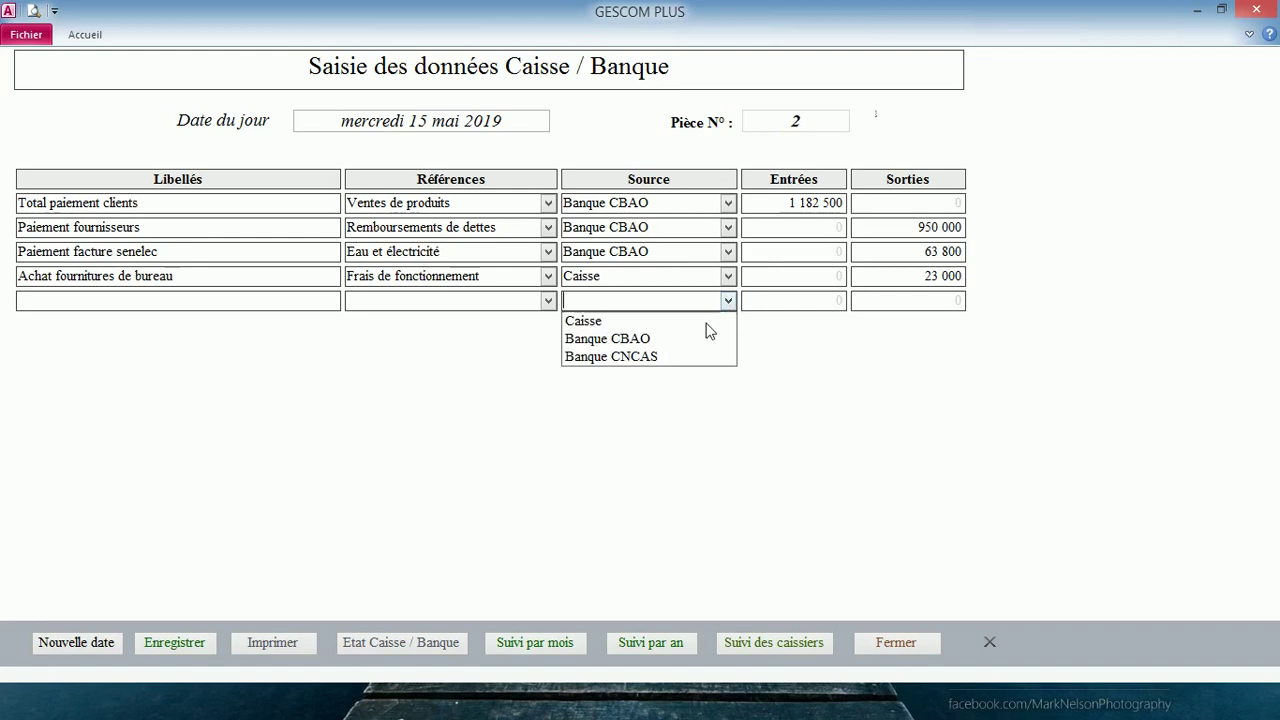
pyautogui.press('Up')
pyautogui.press('Return')
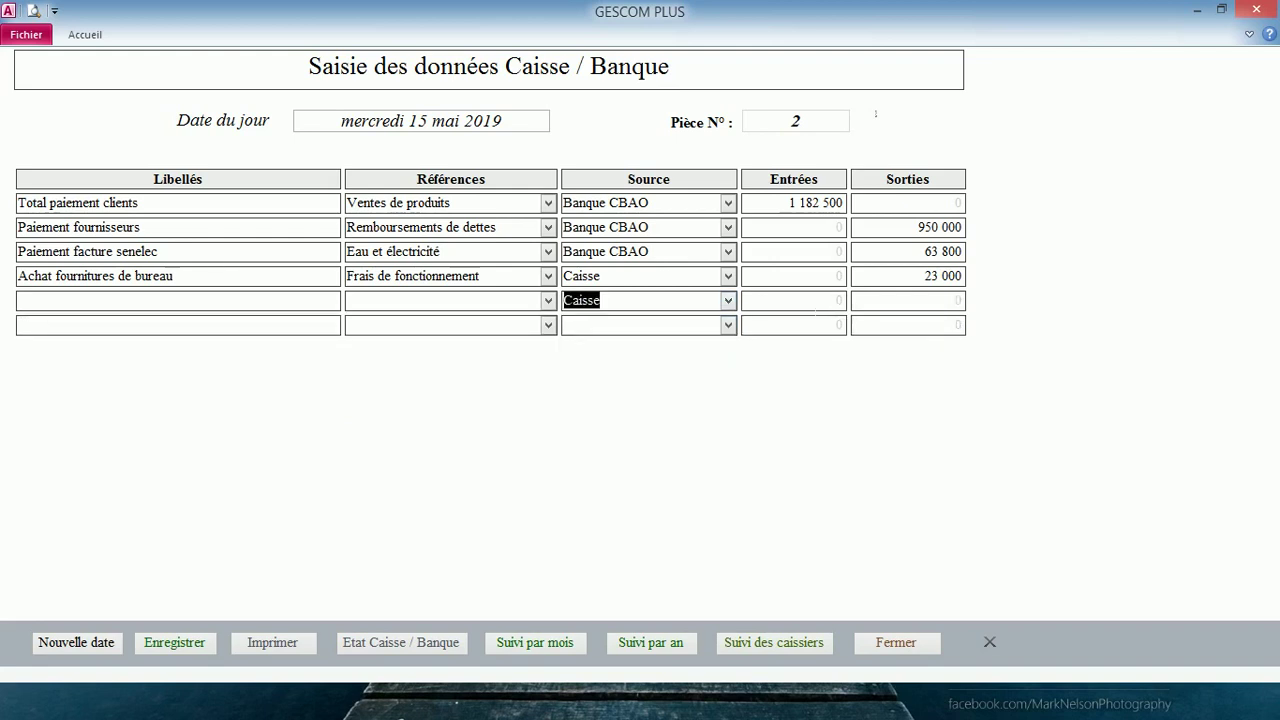
pyautogui.press('Tab')
pyautogui.write('4')
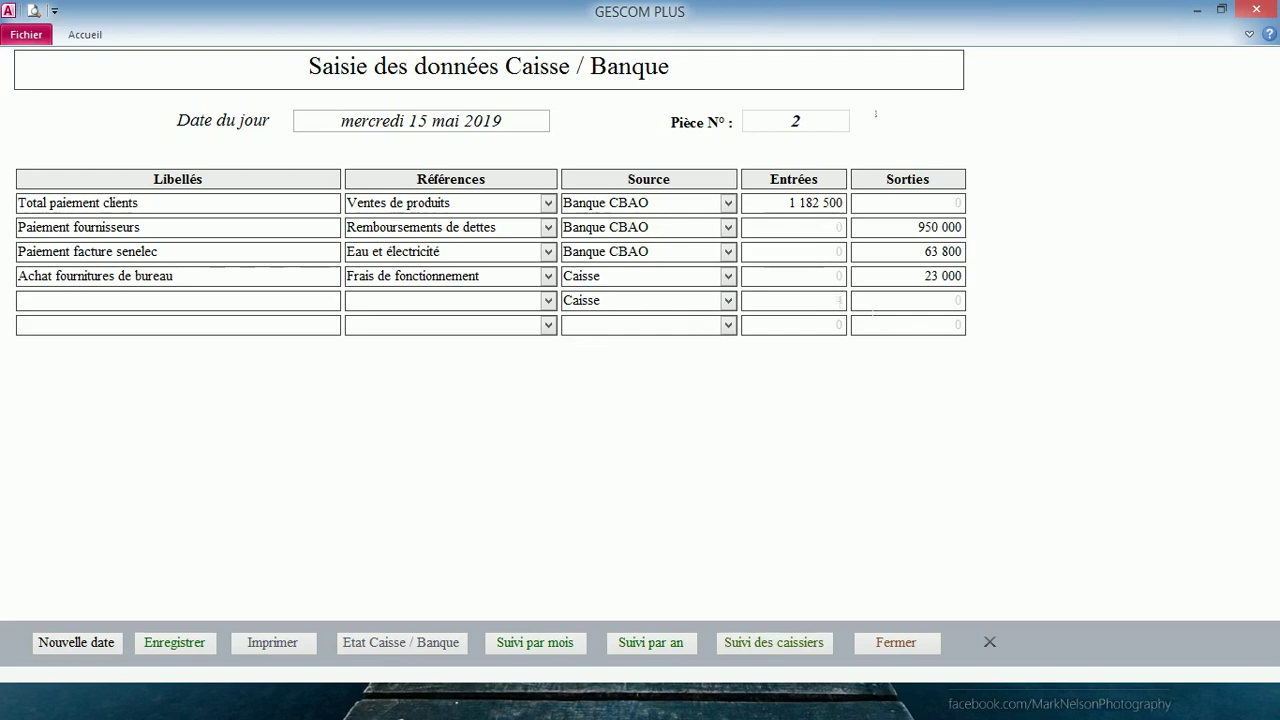